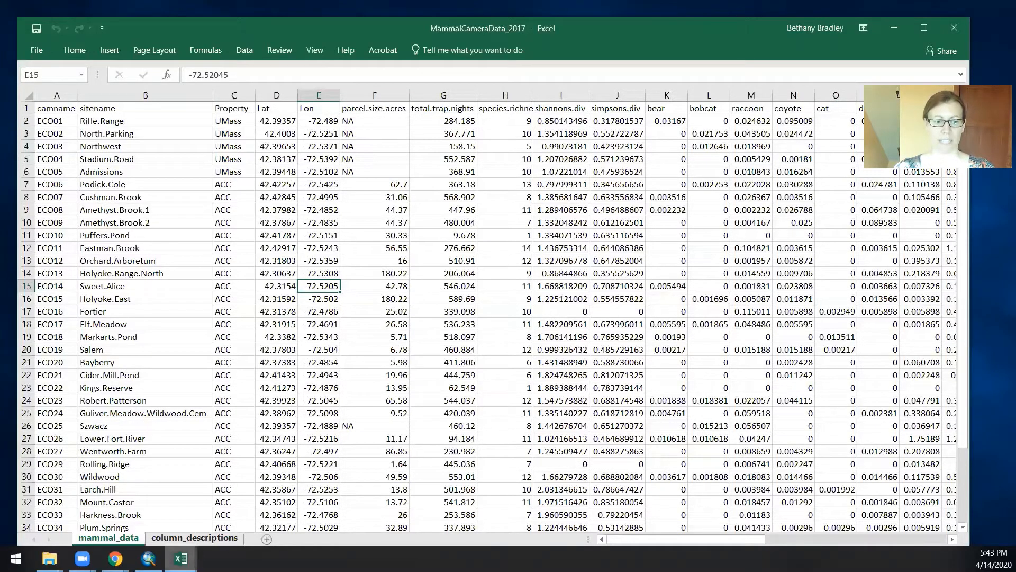
- Bring up the PV Camera Trap Master Data workbook and highlight its Lat and Long columns
{"action": "mouse_move", "coordinate": [181, 558]}
{"action": "left_click", "coordinate": [113, 506]}
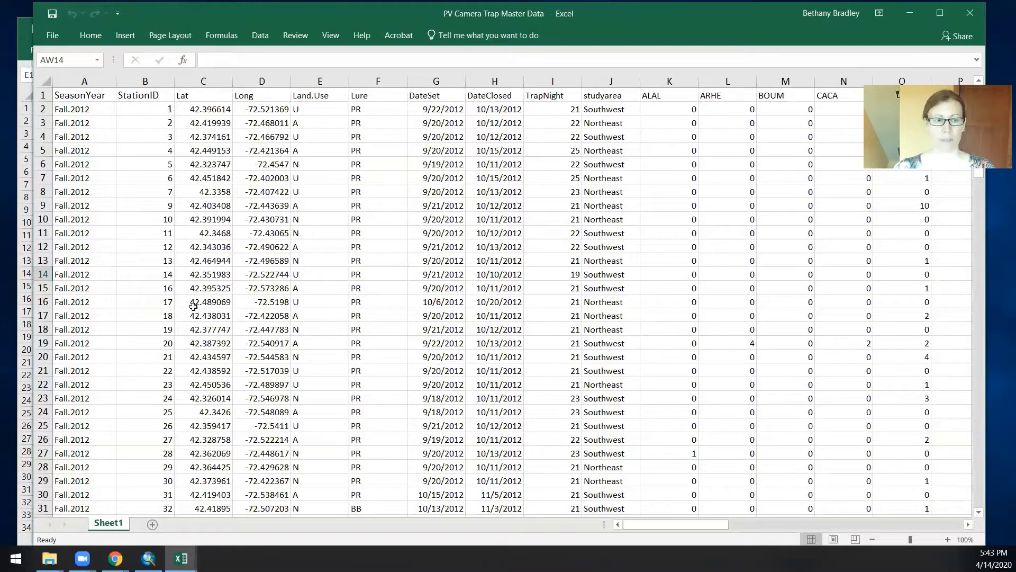
{"action": "scroll", "coordinate": [191, 304], "scroll_direction": "down", "scroll_amount": 7}
{"action": "scroll", "coordinate": [191, 303], "scroll_direction": "up", "scroll_amount": 7}
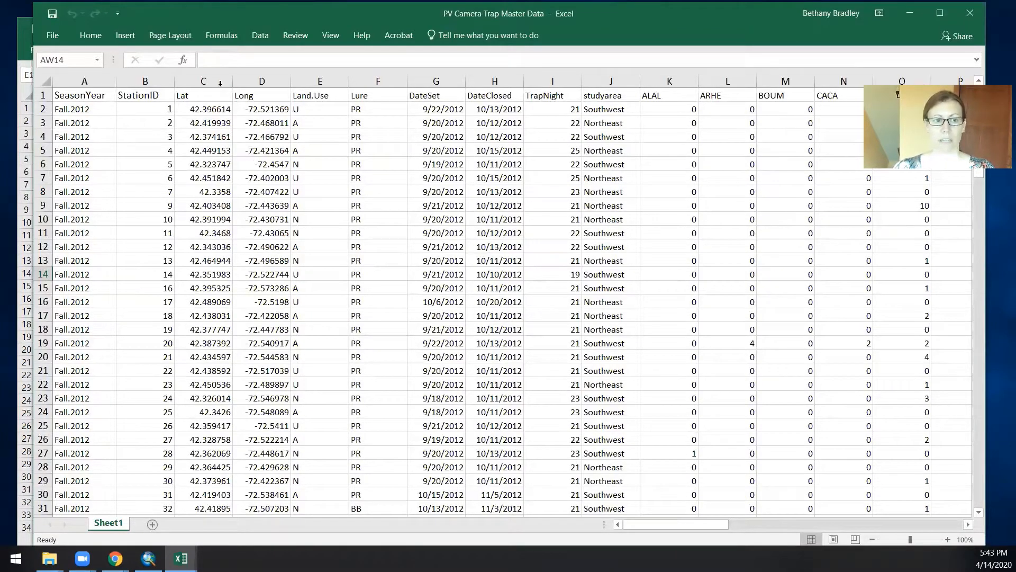
{"action": "left_click_drag", "start_coordinate": [207, 81], "coordinate": [255, 85]}
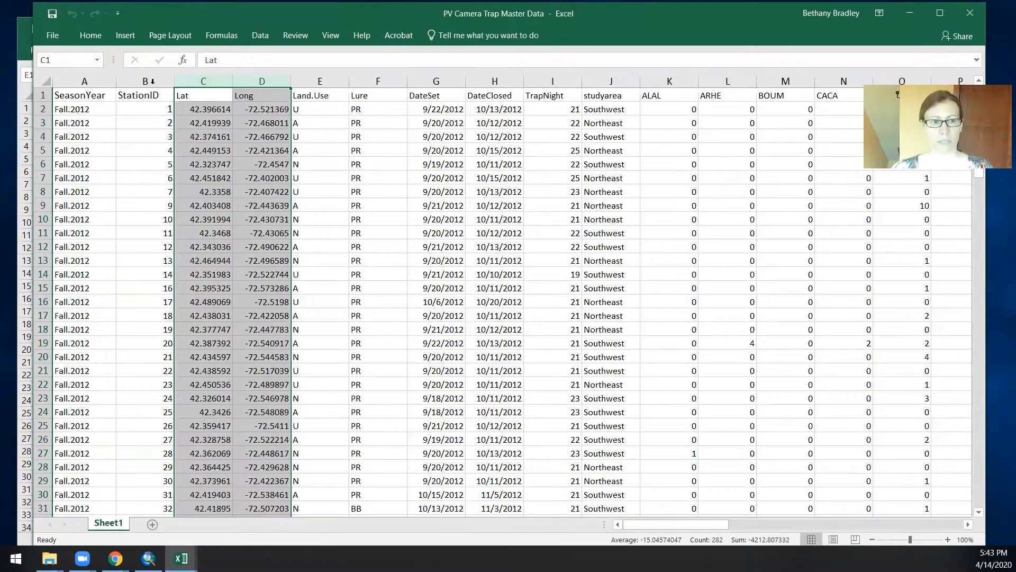
- Switch to the MammalCameraData_2017 workbook and highlight its Lat and Lon columns
{"action": "double_click", "coordinate": [339, 16]}
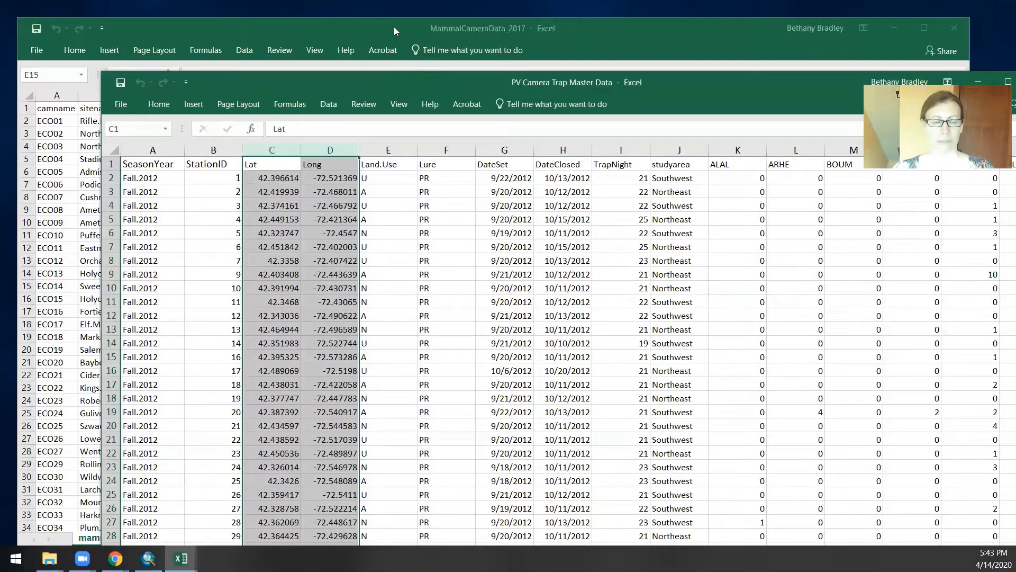
{"action": "left_click", "coordinate": [394, 26]}
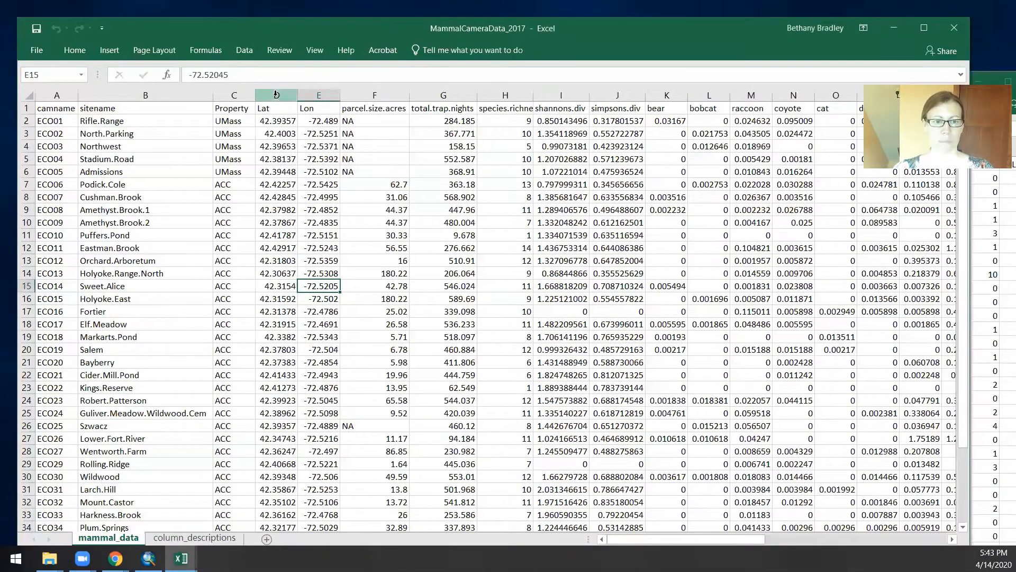
{"action": "left_click_drag", "start_coordinate": [276, 95], "coordinate": [316, 89]}
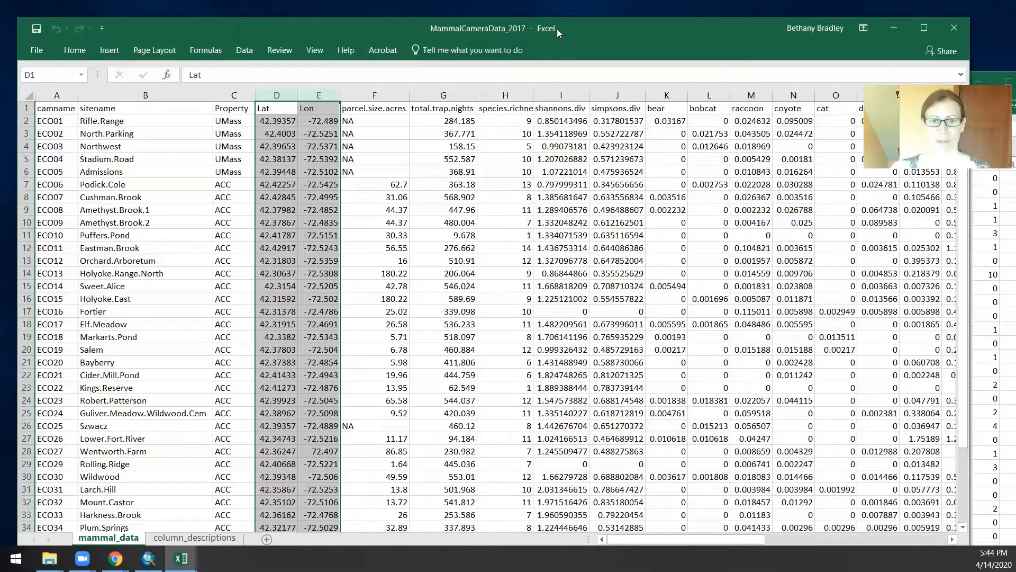
- Return to the PV Camera Trap Master Data workbook and review its Lat, Land.Use and ALAL columns
{"action": "left_click_drag", "start_coordinate": [565, 36], "coordinate": [558, 124]}
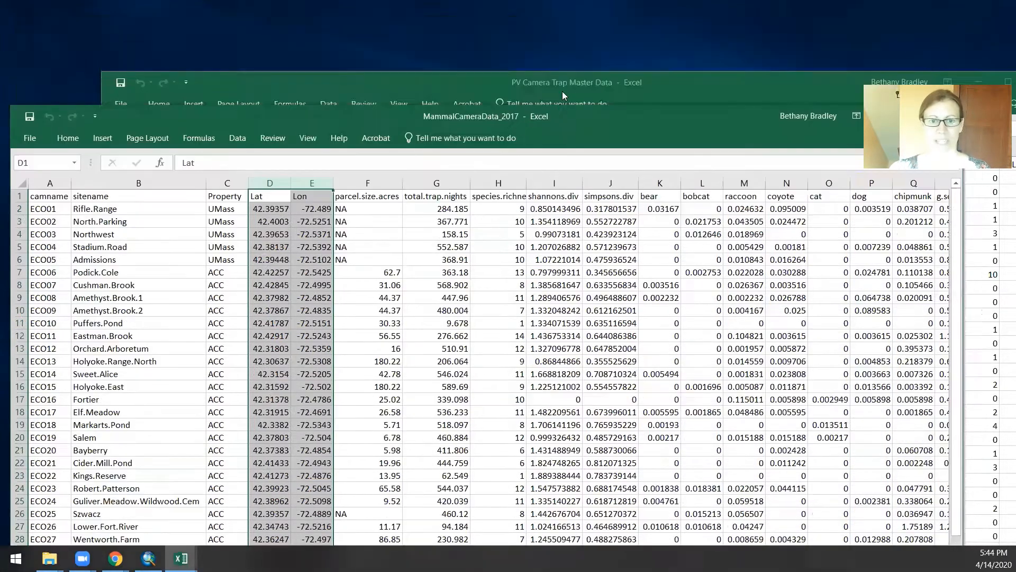
{"action": "left_click", "coordinate": [589, 83]}
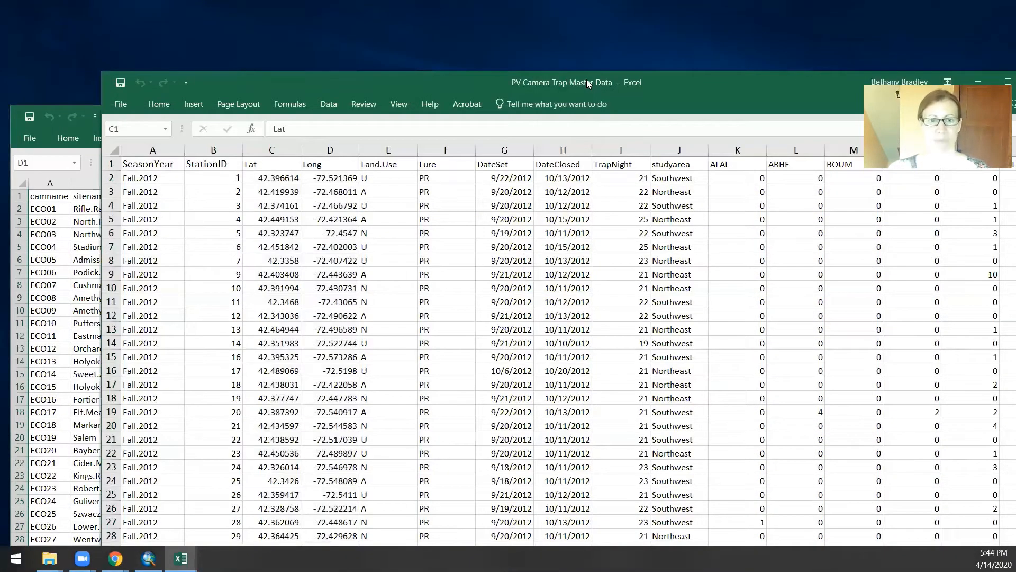
{"action": "left_click_drag", "start_coordinate": [586, 80], "coordinate": [504, 18]}
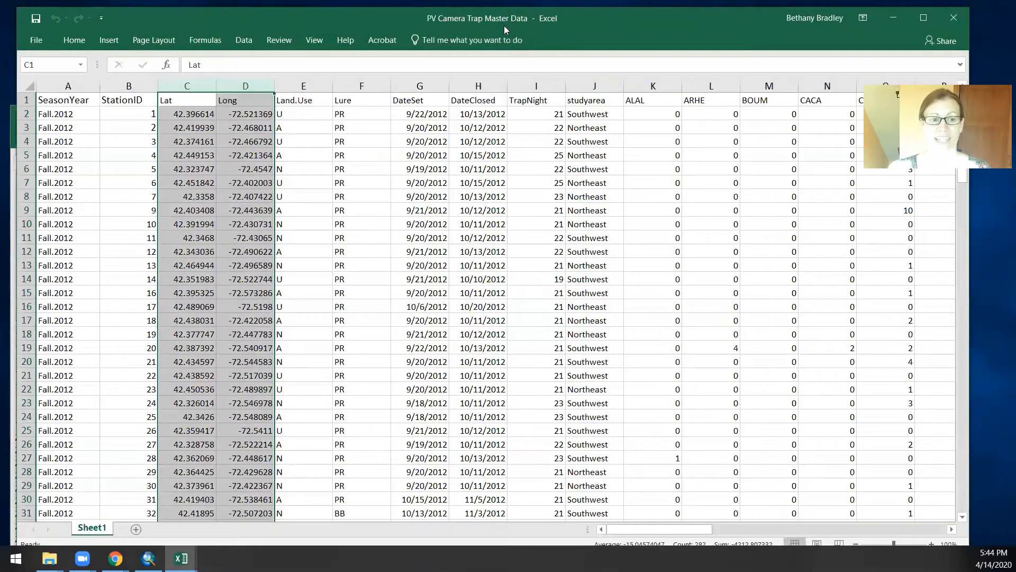
{"action": "left_click", "coordinate": [177, 104]}
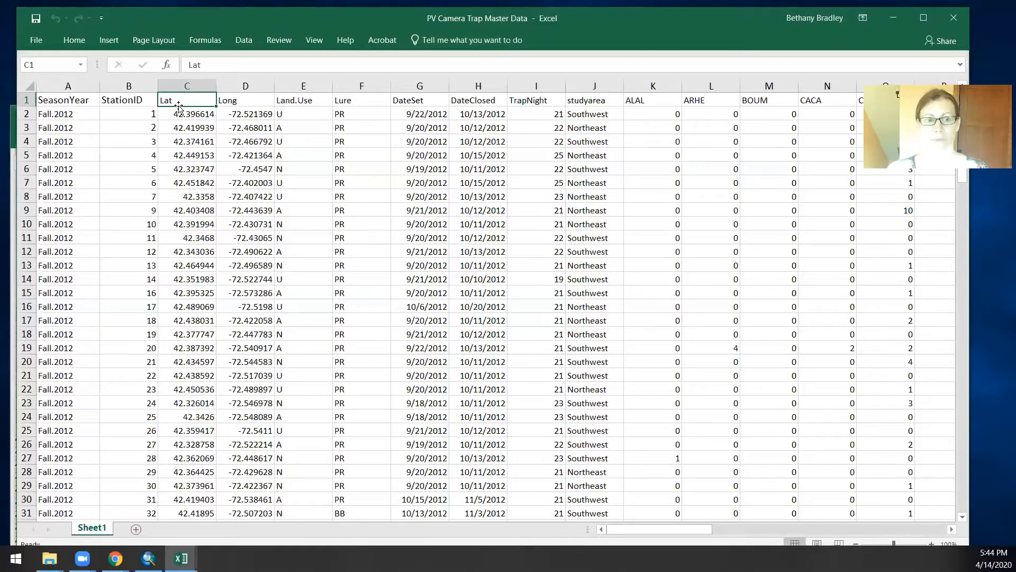
{"action": "left_click", "coordinate": [316, 98]}
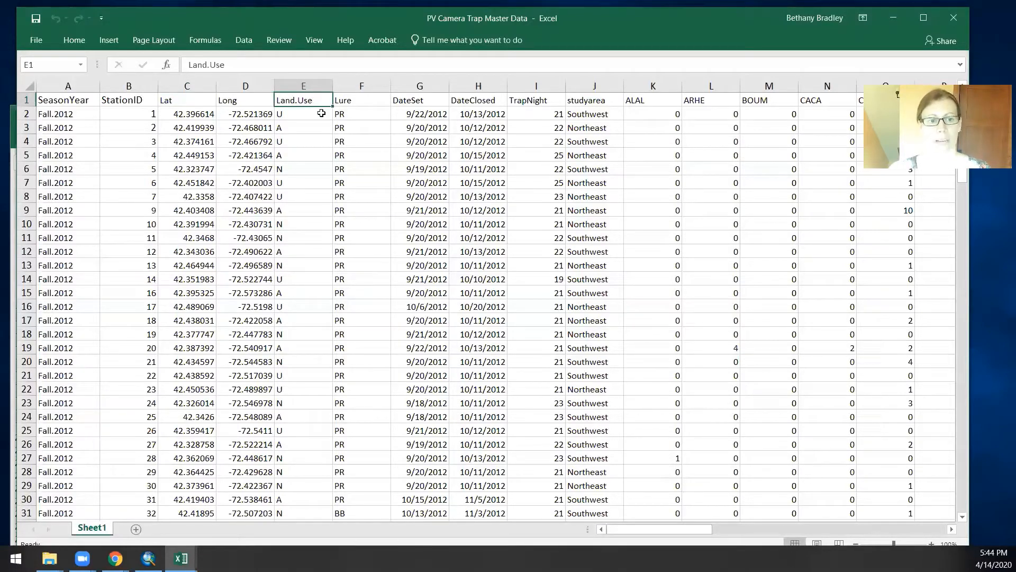
{"action": "left_click", "coordinate": [321, 114]}
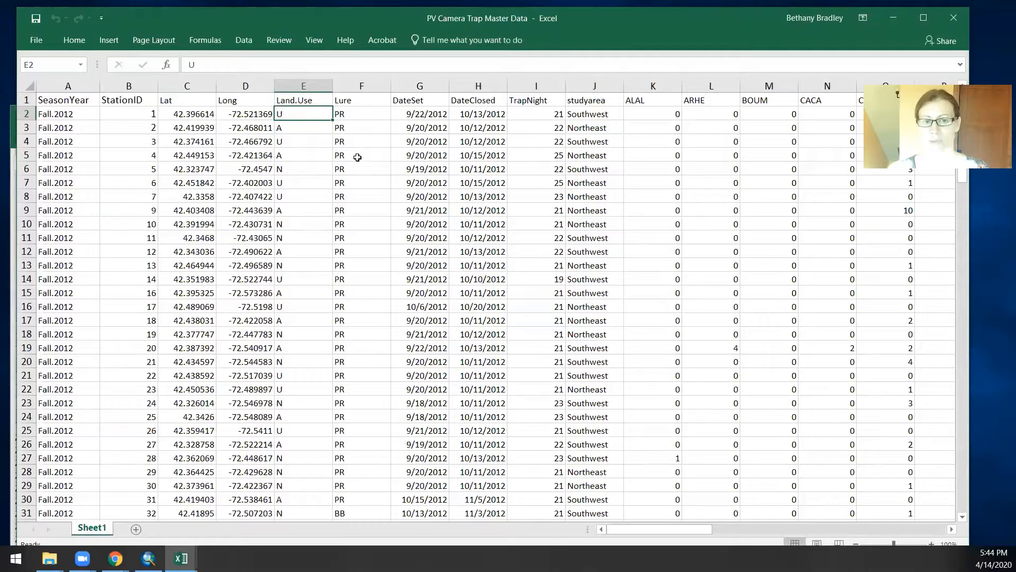
{"action": "left_click", "coordinate": [660, 114]}
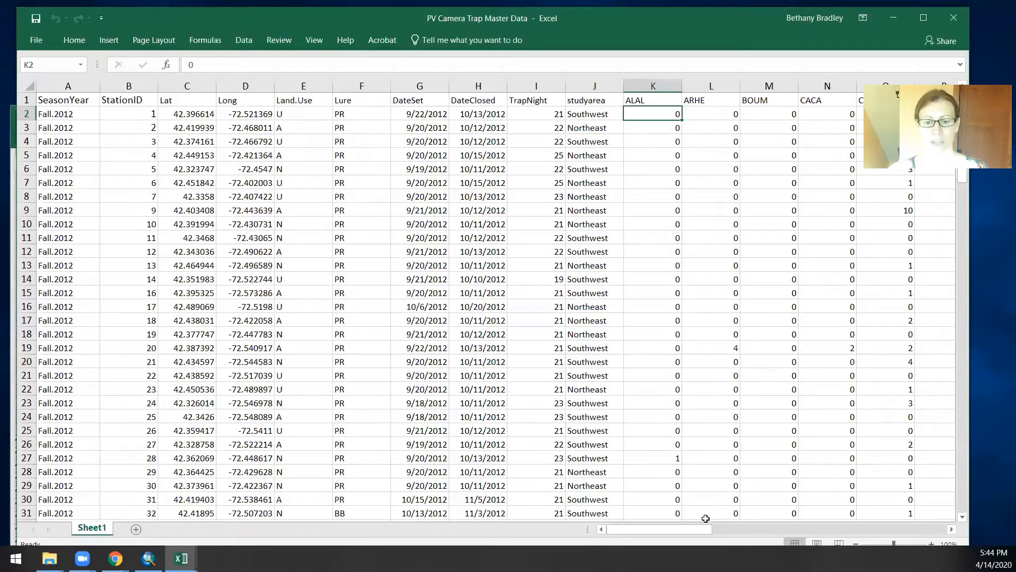
- Examine the species-code columns of the PV camera trap data, from ALAL through COBR to SCCA
{"action": "left_click_drag", "start_coordinate": [707, 527], "coordinate": [707, 527]}
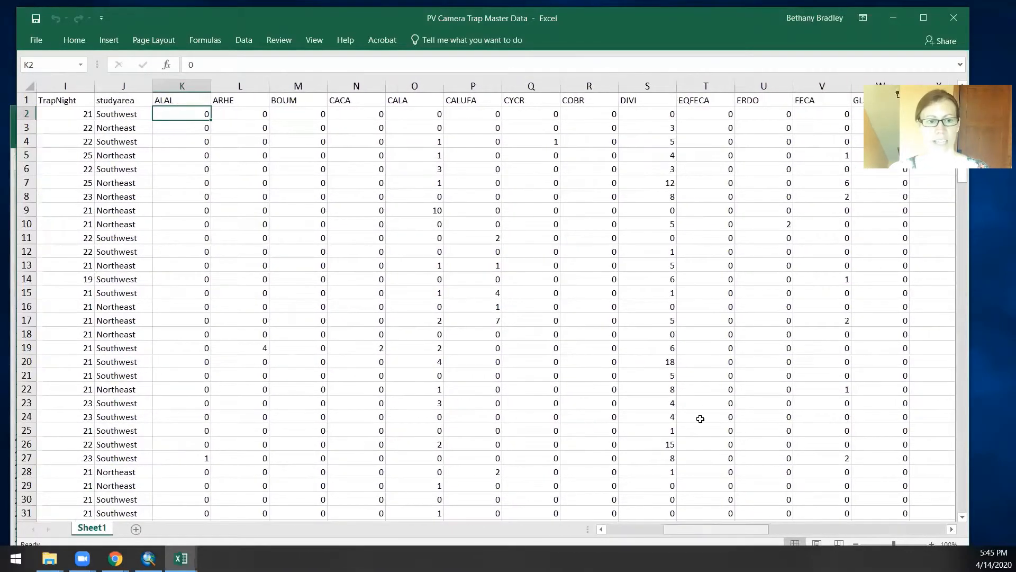
{"action": "left_click", "coordinate": [186, 101]}
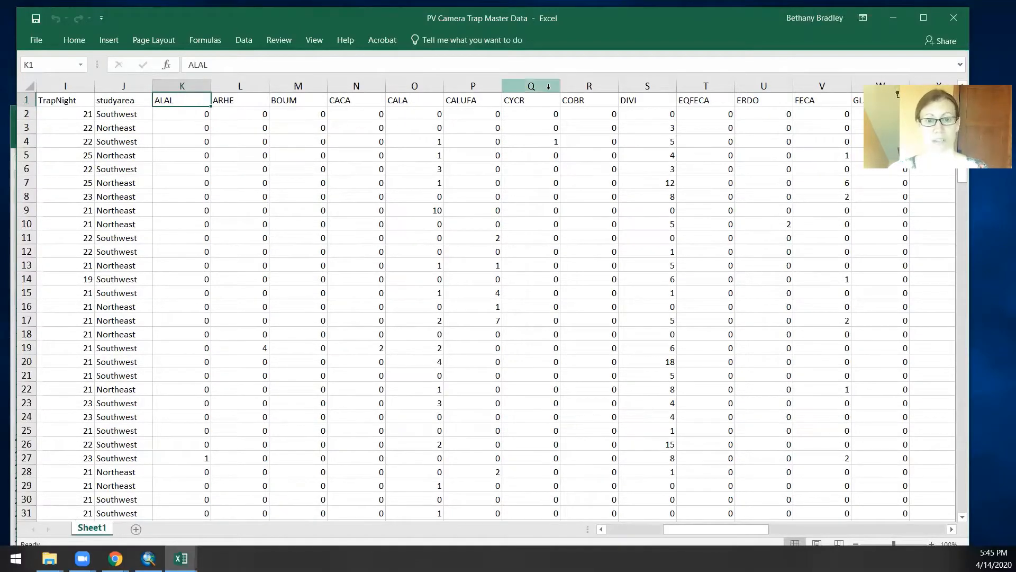
{"action": "left_click", "coordinate": [600, 105]}
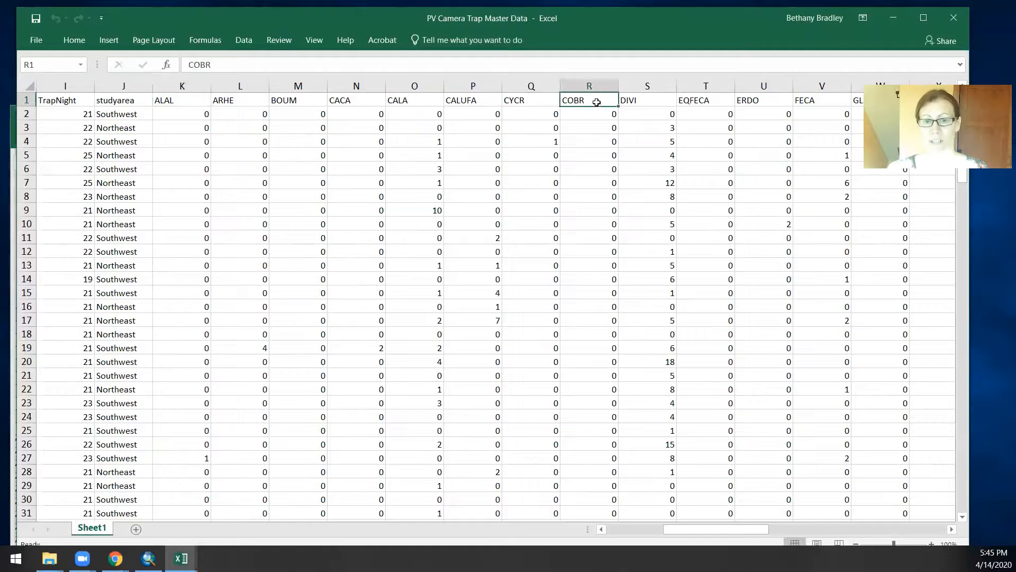
{"action": "left_click_drag", "start_coordinate": [753, 529], "coordinate": [792, 538]}
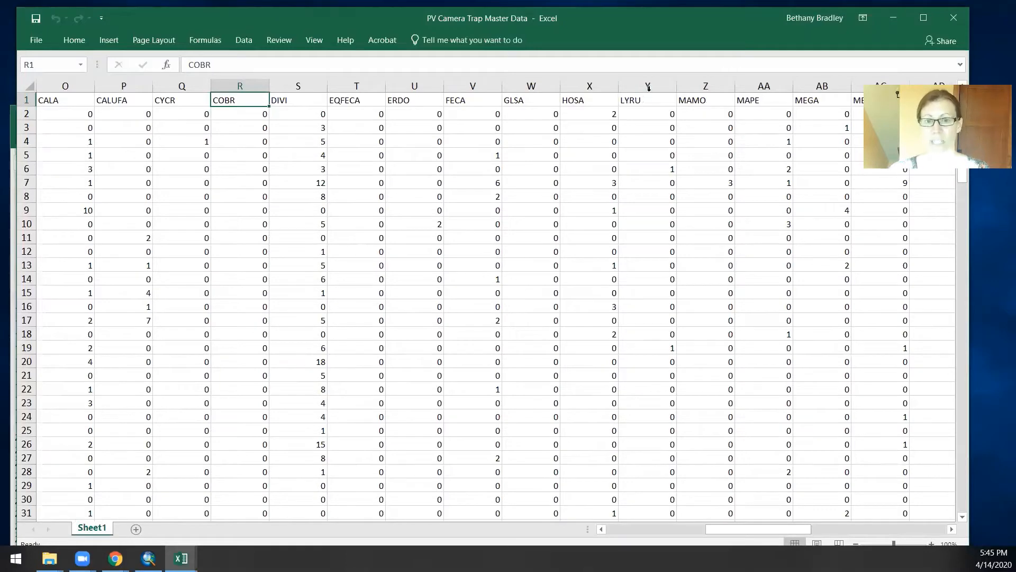
{"action": "left_click_drag", "start_coordinate": [789, 530], "coordinate": [856, 536]}
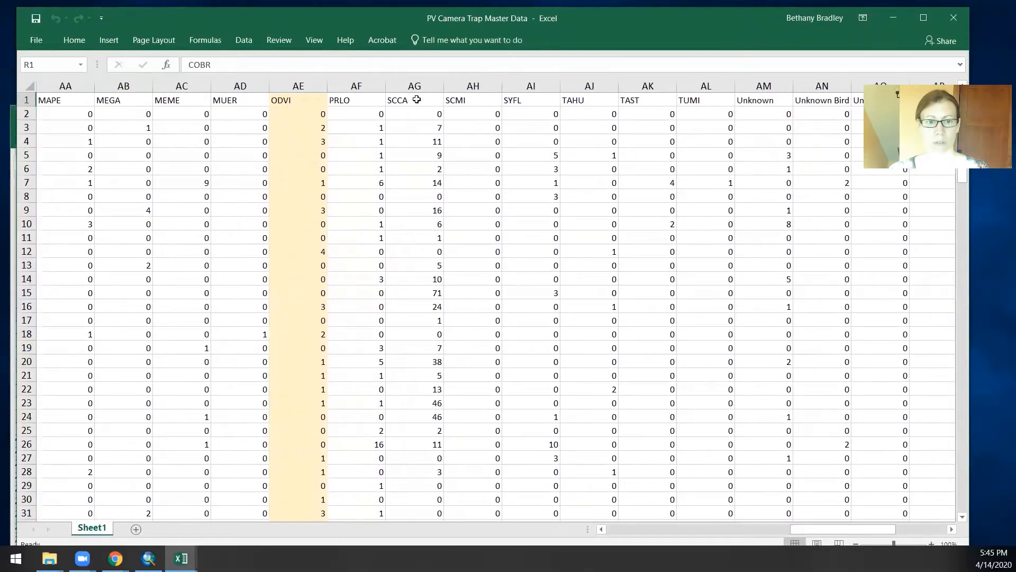
{"action": "left_click", "coordinate": [417, 99]}
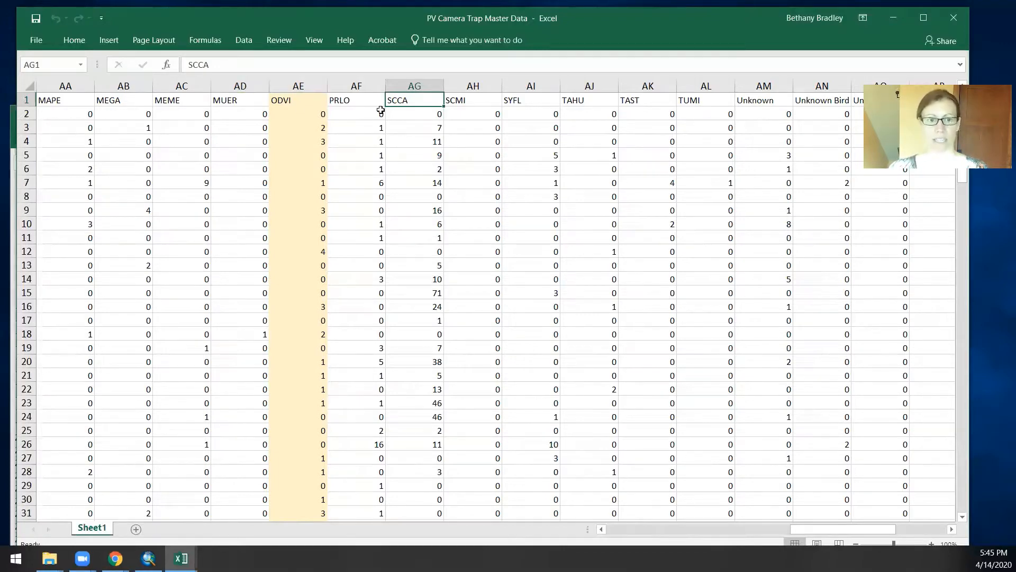
- Minimize the PV Camera Trap Master Data workbook and inspect the species.richness column in MammalCameraData_2017
{"action": "left_click", "coordinate": [894, 16]}
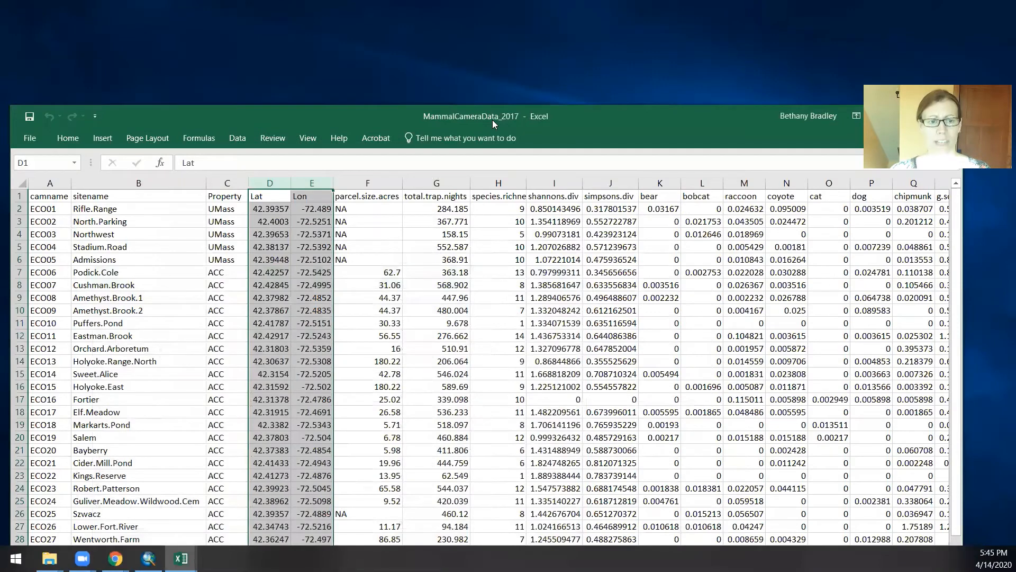
{"action": "left_click_drag", "start_coordinate": [492, 119], "coordinate": [524, 16]}
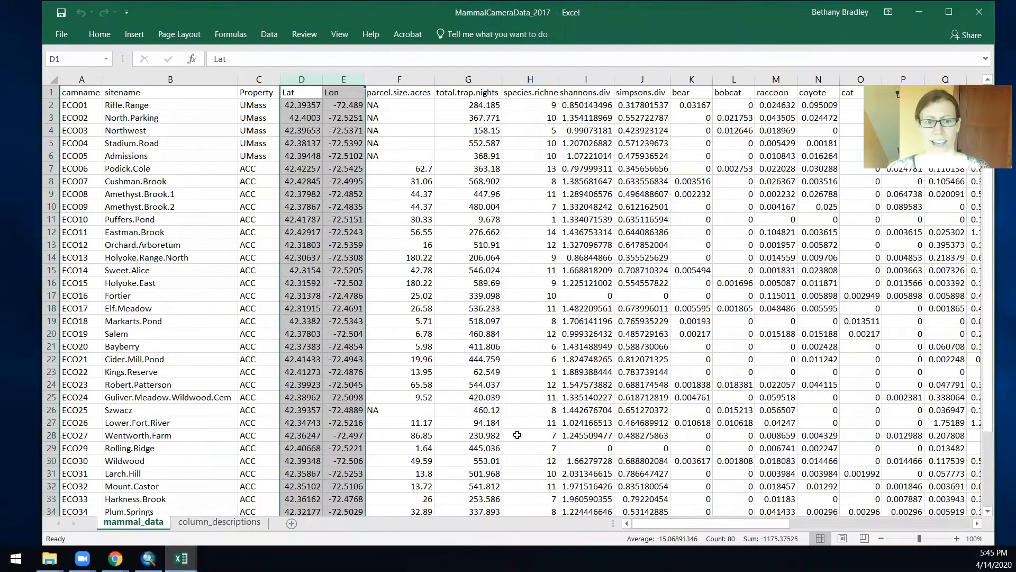
{"action": "left_click", "coordinate": [529, 94]}
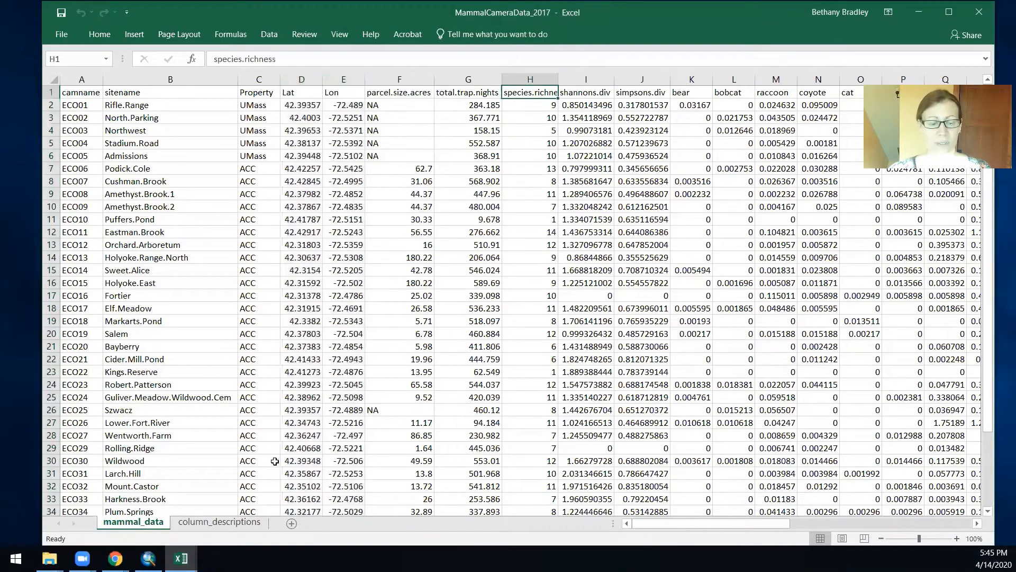
- Check the bear column of the mammal_data sheet against the column_descriptions sheet, ending on mammal_data
{"action": "left_click", "coordinate": [232, 524]}
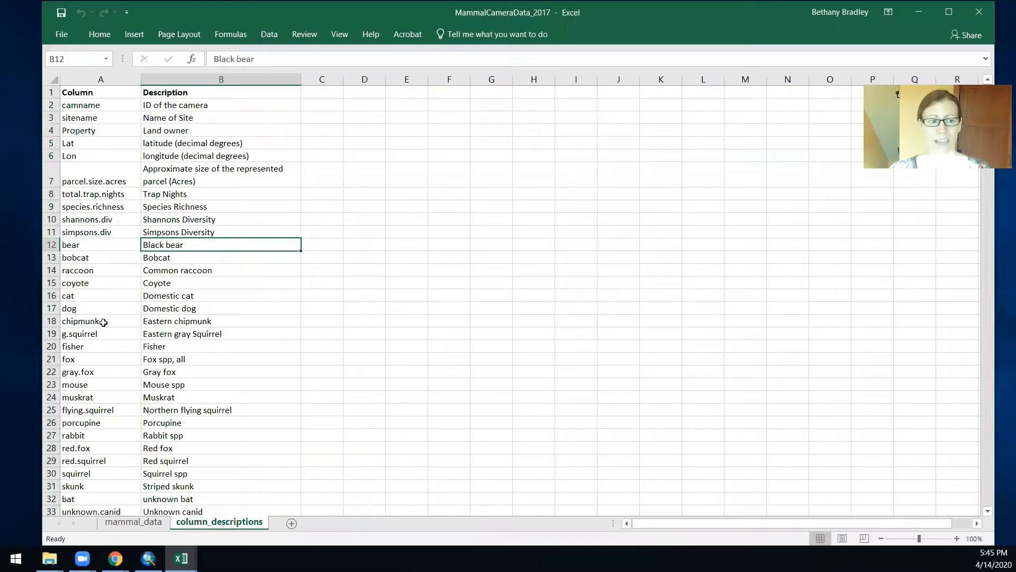
{"action": "left_click", "coordinate": [154, 523]}
{"action": "left_click", "coordinate": [686, 106]}
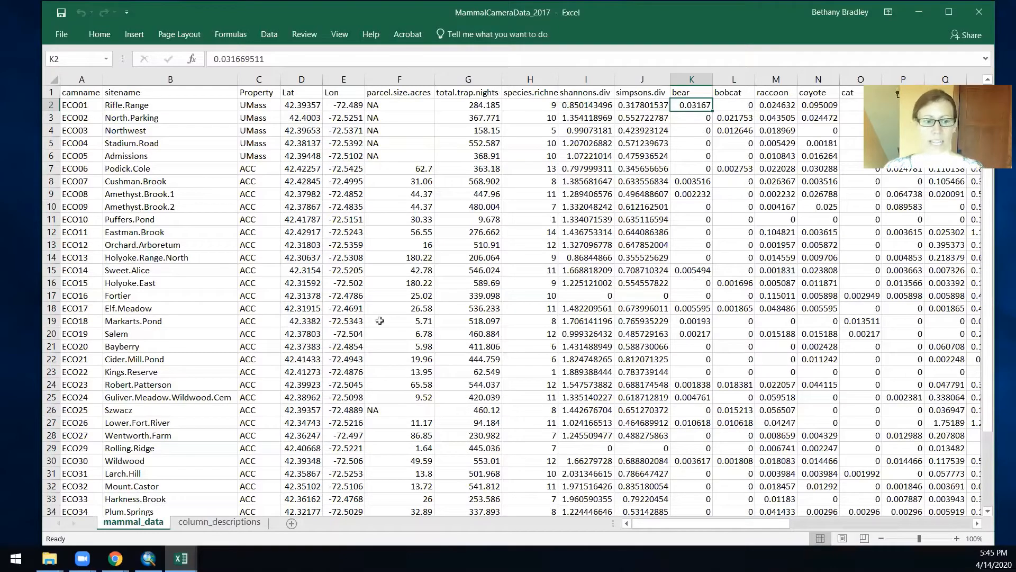
{"action": "left_click", "coordinate": [215, 522]}
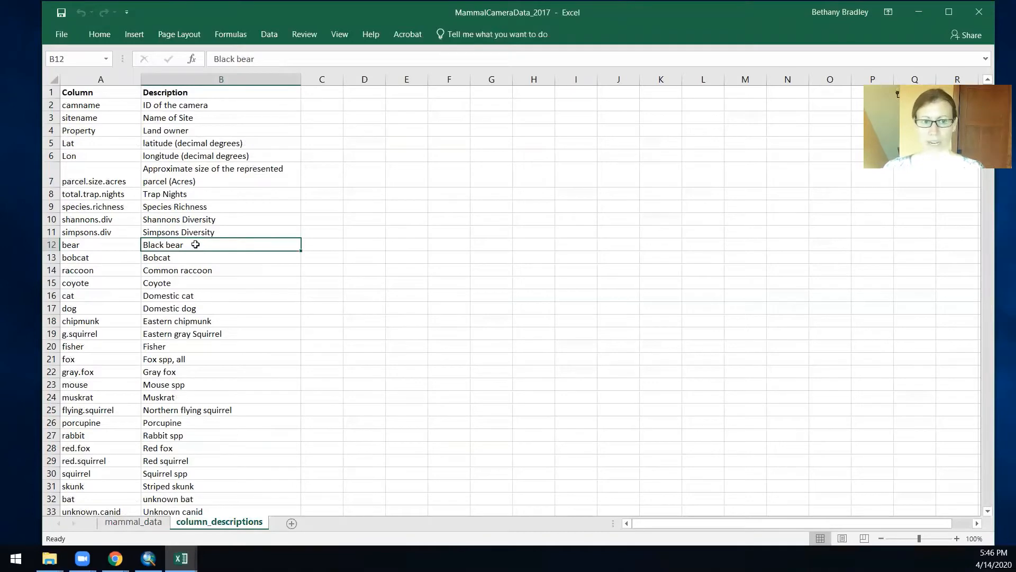
{"action": "left_click", "coordinate": [136, 522]}
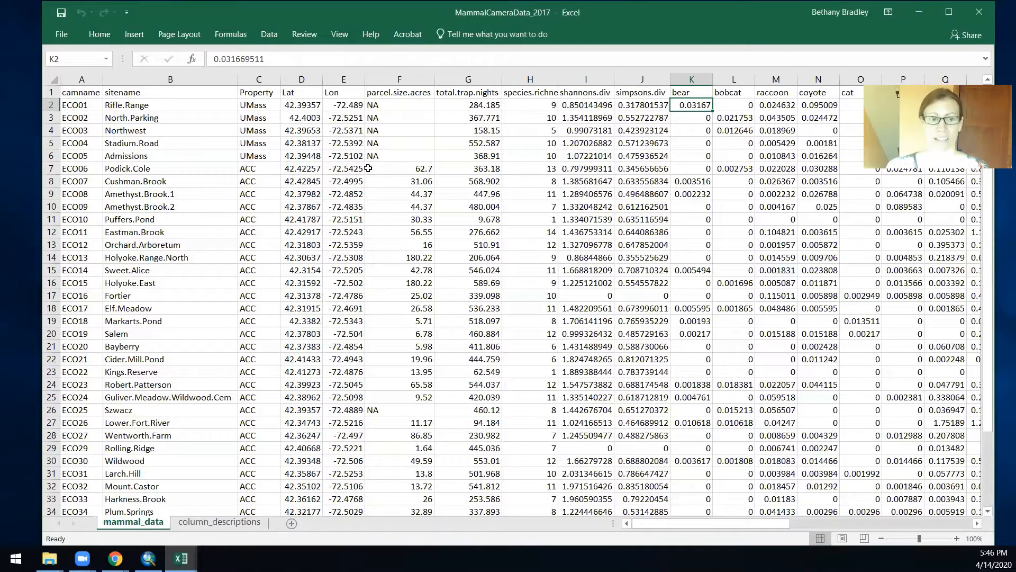
{"action": "left_click", "coordinate": [919, 13]}
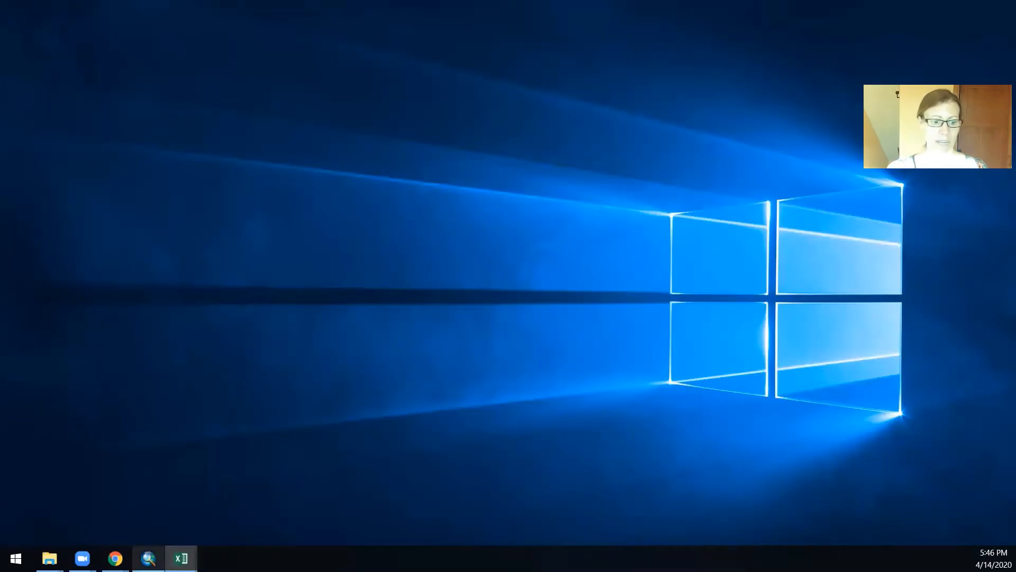
{"action": "mouse_move", "coordinate": [181, 558]}
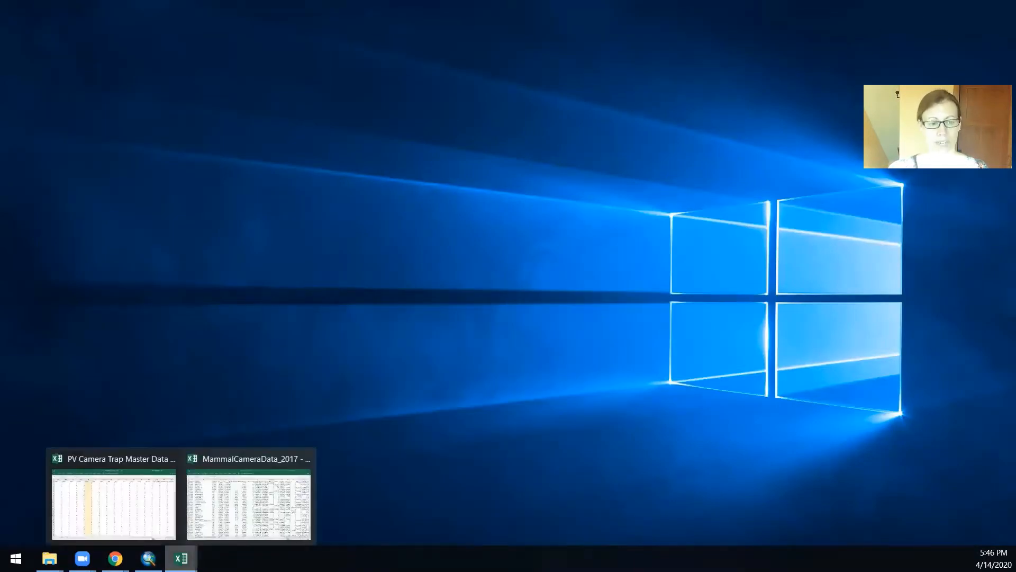
{"action": "left_click", "coordinate": [228, 522]}
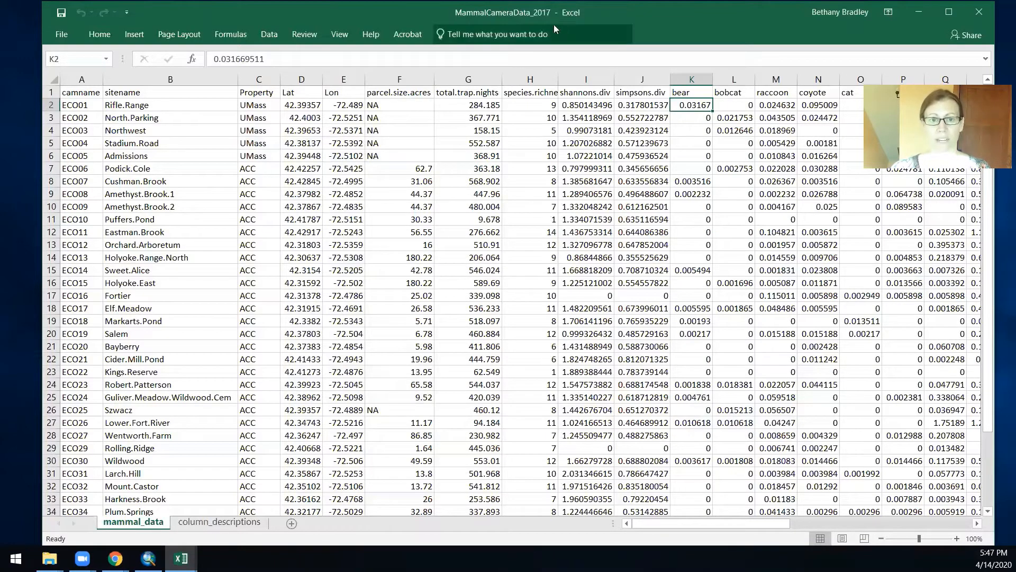
- Save the mammal_data sheet in the Temp folder as the comma-delimited CSV file MammalCameraData_2017, keeping only the active sheet, and close the workbook
{"action": "left_click", "coordinate": [60, 33]}
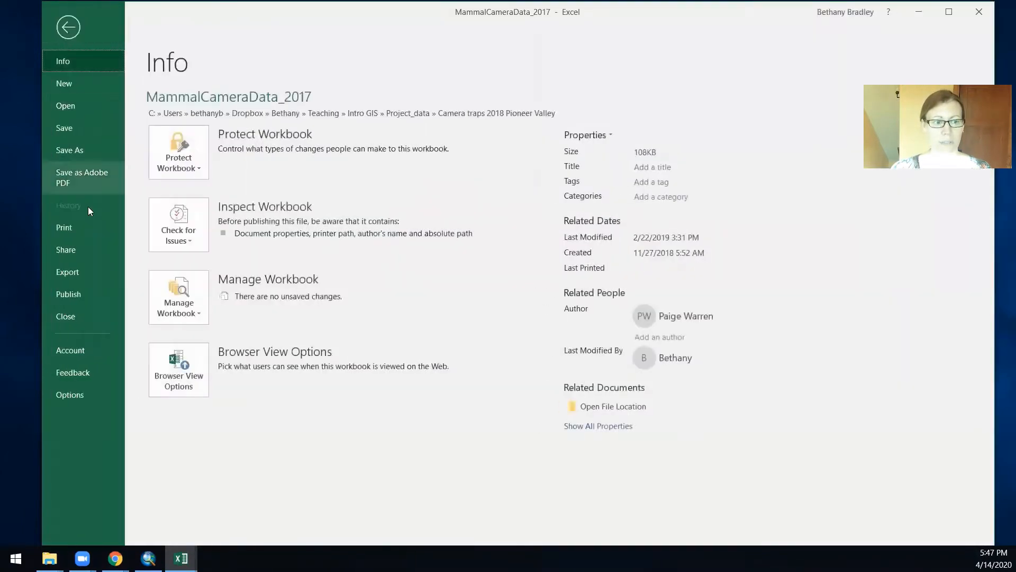
{"action": "left_click", "coordinate": [65, 151]}
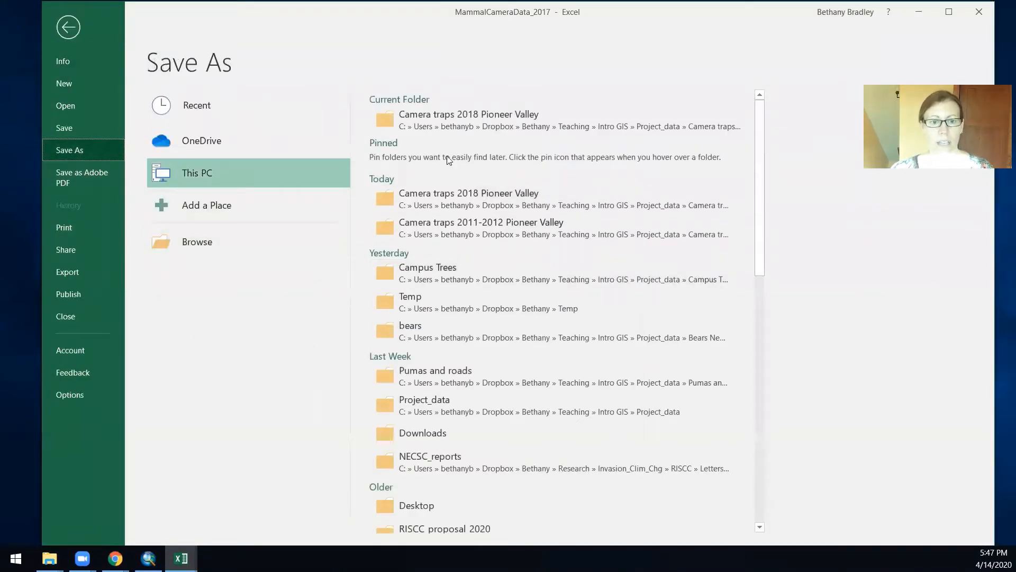
{"action": "left_click", "coordinate": [203, 246]}
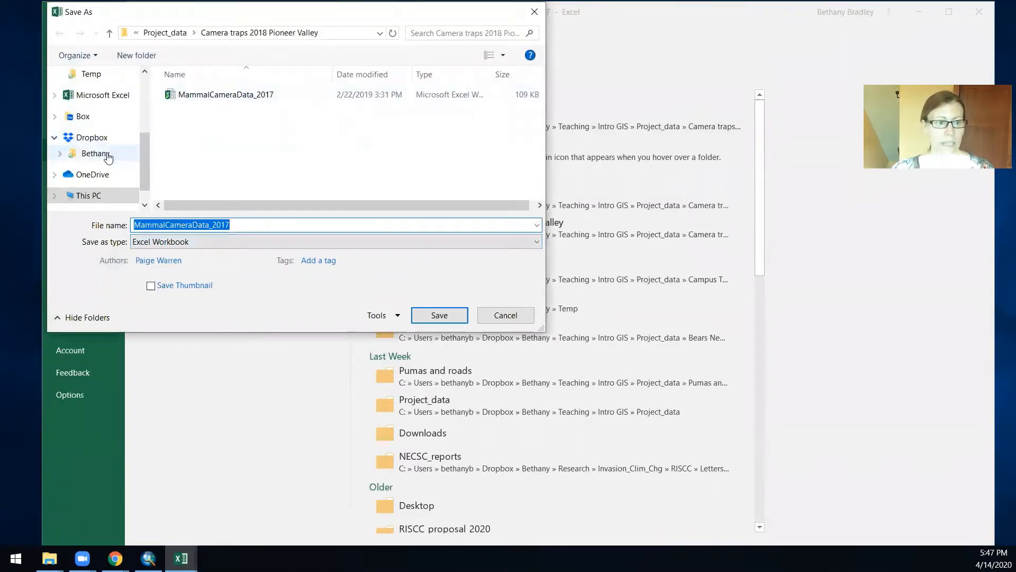
{"action": "left_click", "coordinate": [100, 74]}
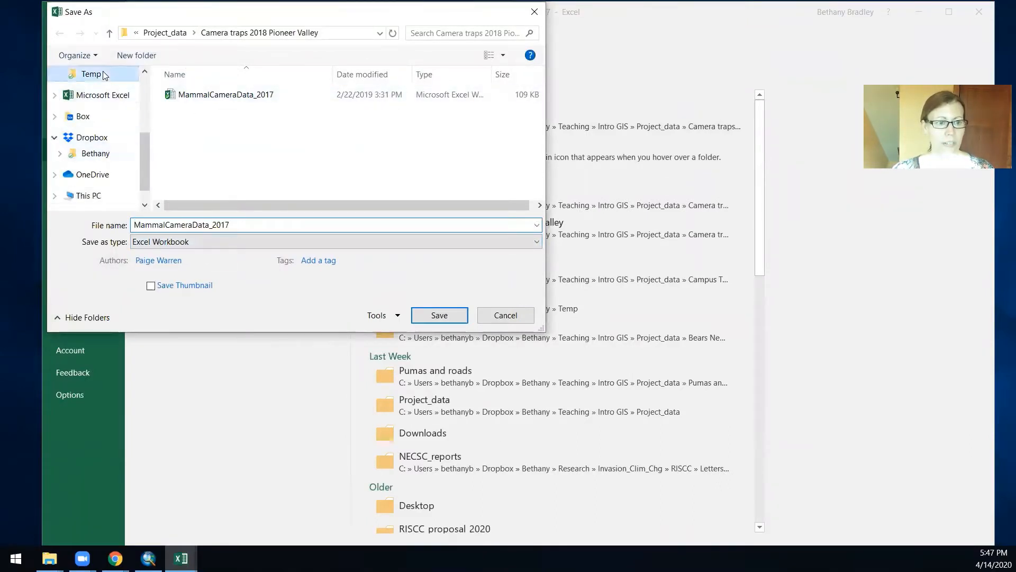
{"action": "left_click", "coordinate": [249, 247]}
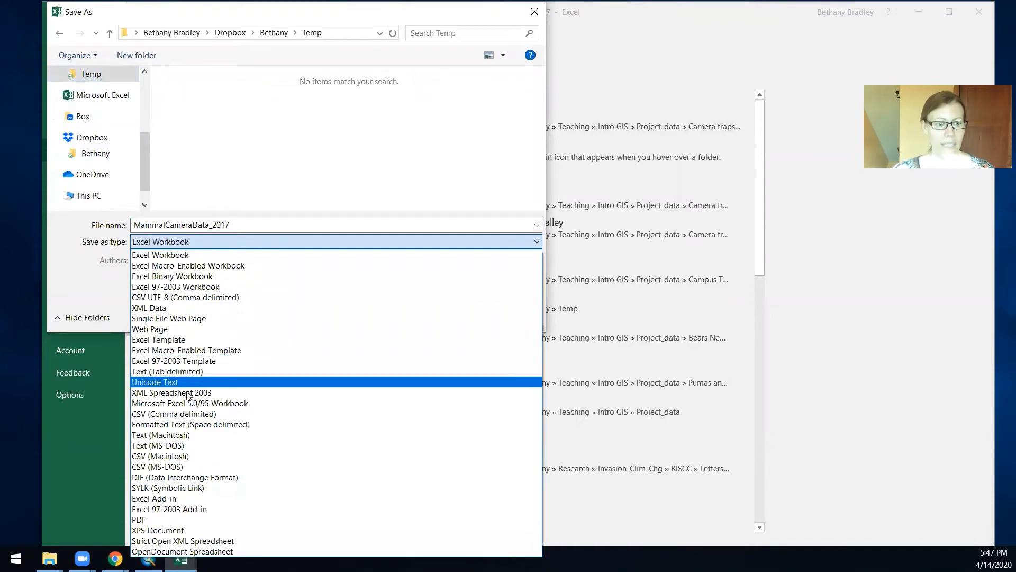
{"action": "left_click", "coordinate": [182, 415]}
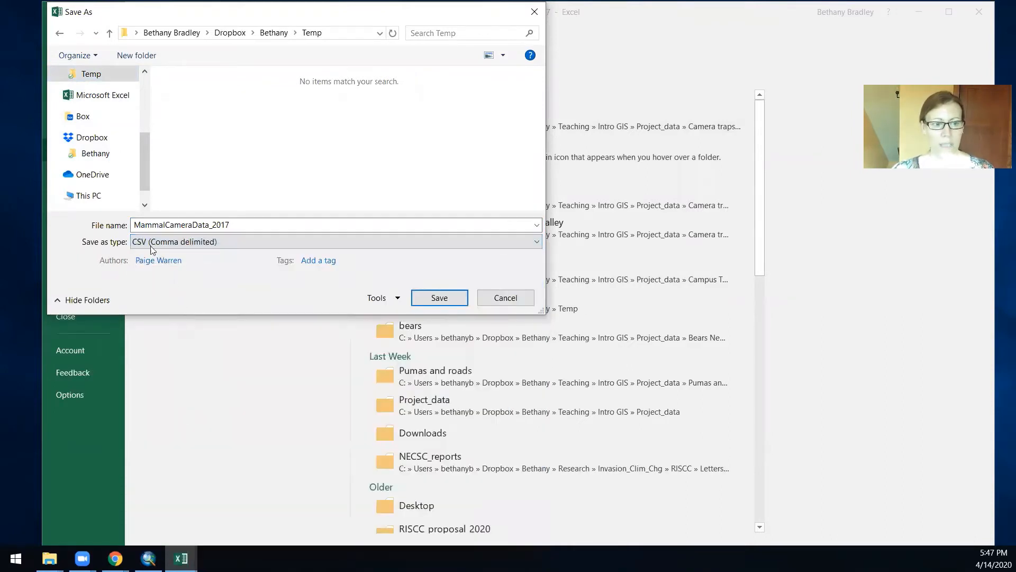
{"action": "left_click", "coordinate": [440, 298]}
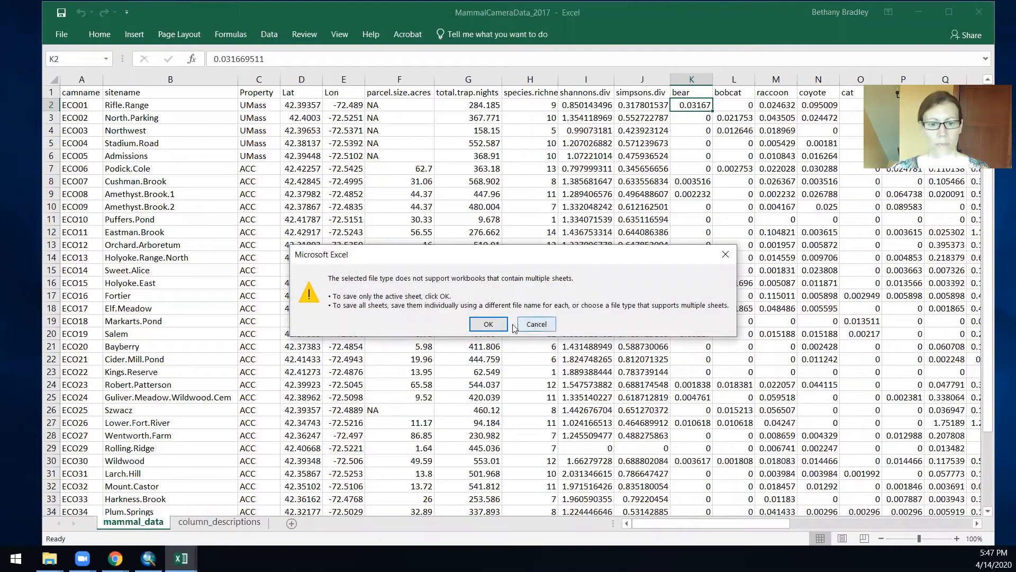
{"action": "left_click", "coordinate": [493, 323]}
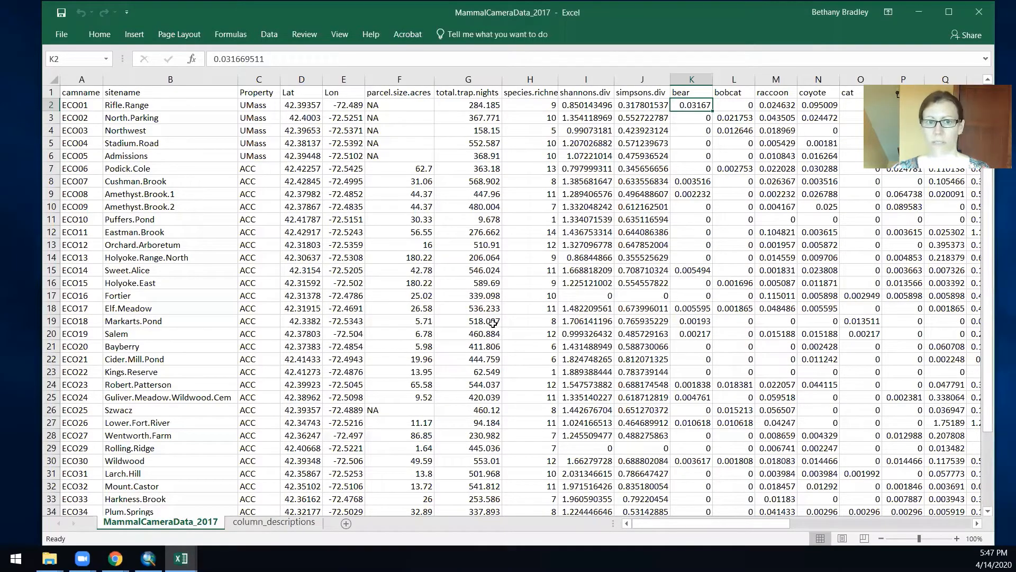
{"action": "left_click", "coordinate": [980, 13]}
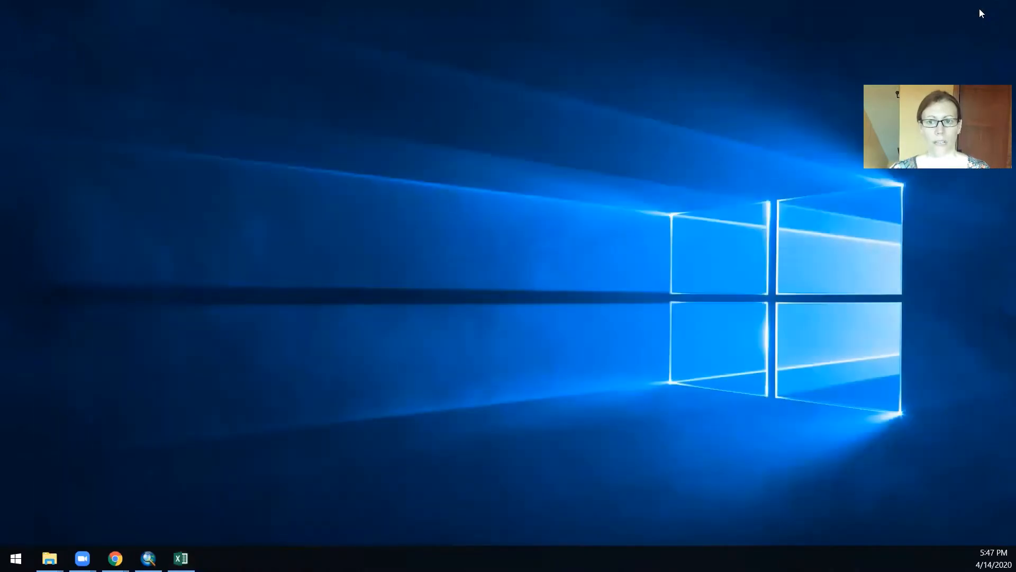
- Switch to ArcMap, refresh the Temp folder, add MammalCameraData_2017.csv to the map and collapse the LANDUSE2005_POLY legend
{"action": "left_click", "coordinate": [148, 559]}
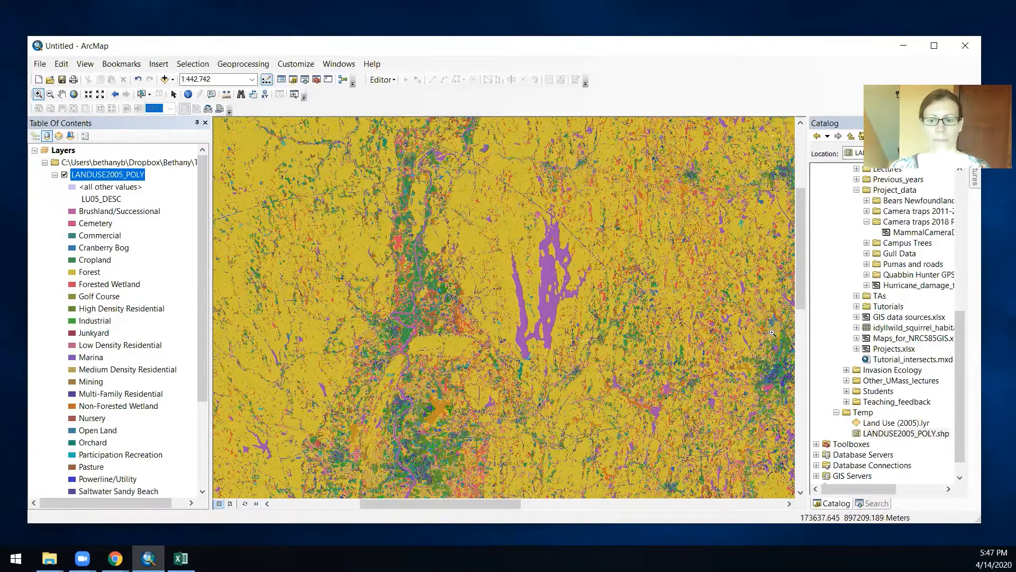
{"action": "right_click", "coordinate": [867, 415]}
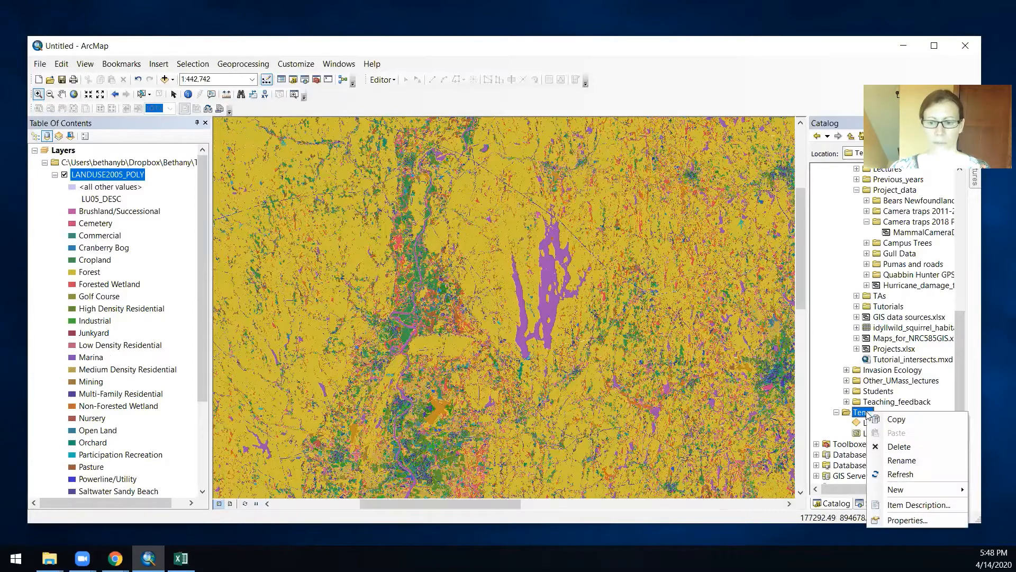
{"action": "left_click", "coordinate": [894, 471]}
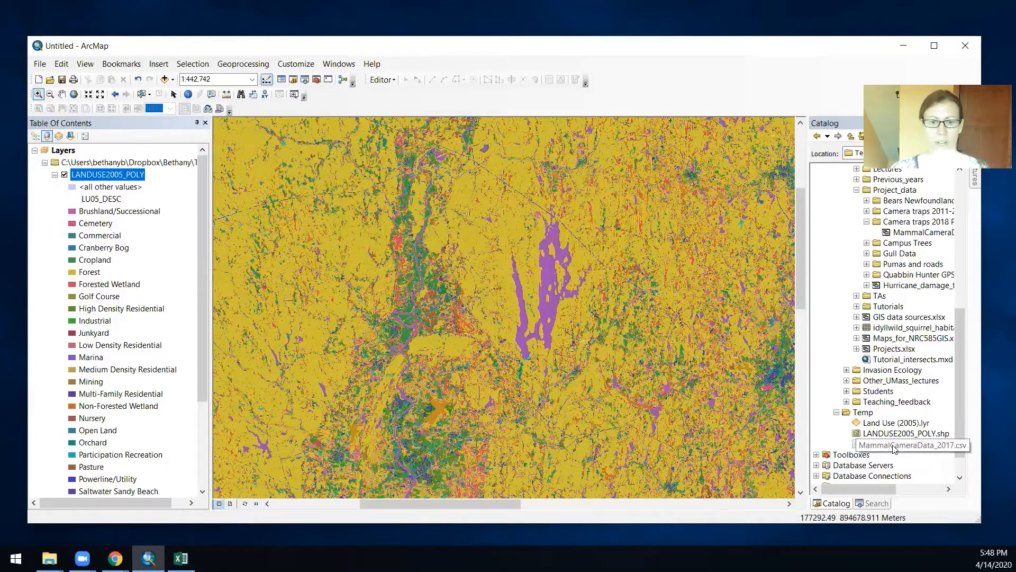
{"action": "left_click", "coordinate": [894, 444]}
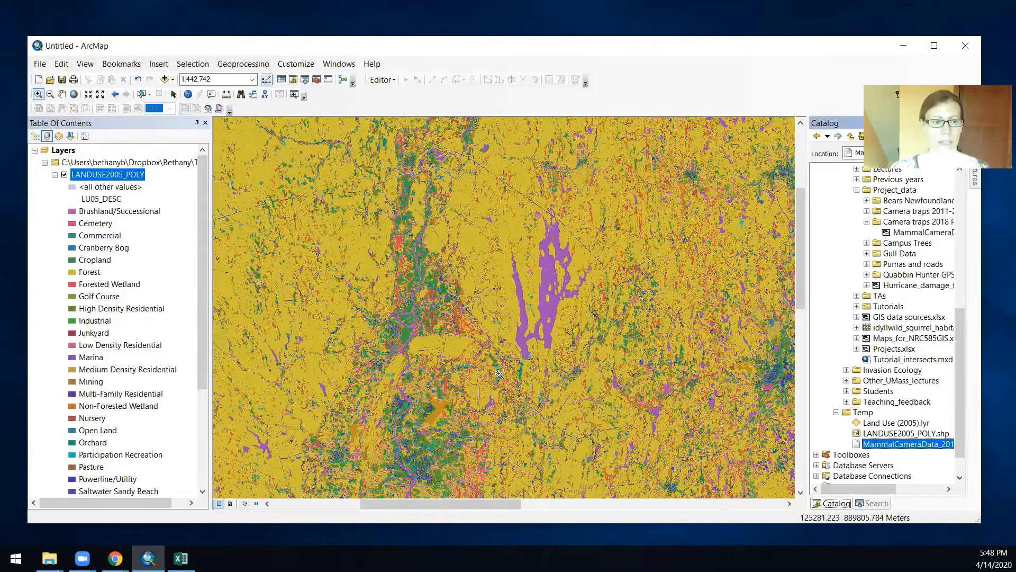
{"action": "left_click", "coordinate": [55, 175]}
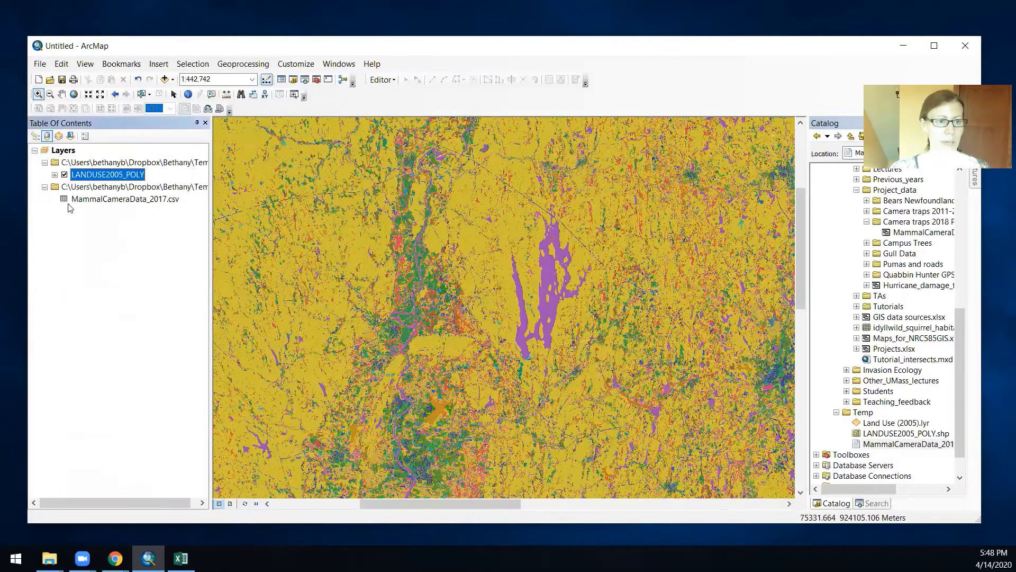
- Open Display XY Data for the MammalCameraData_2017.csv table and check its coordinate fields and input coordinate system description
{"action": "right_click", "coordinate": [121, 203]}
{"action": "left_click", "coordinate": [161, 312]}
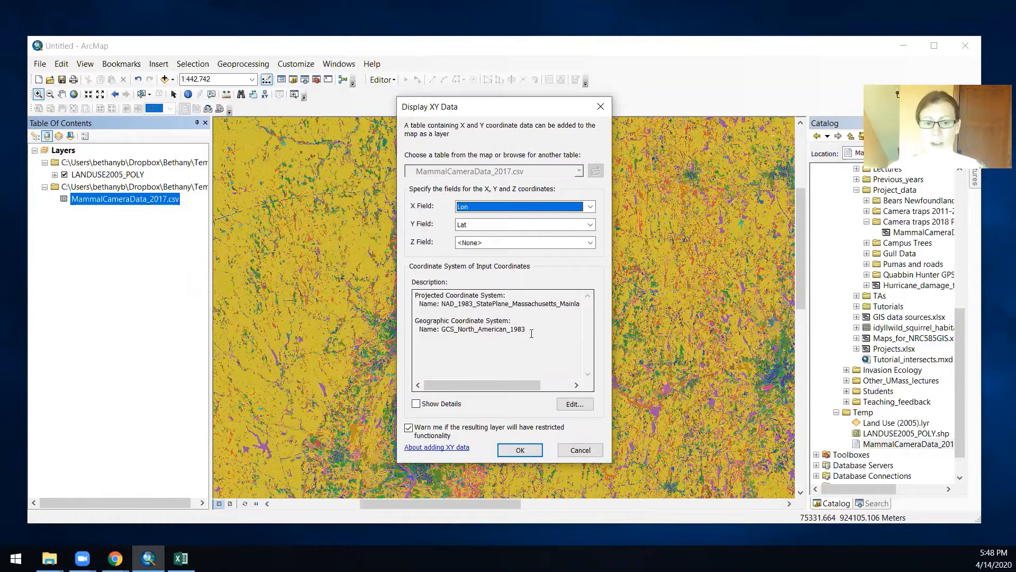
{"action": "left_click_drag", "start_coordinate": [508, 298], "coordinate": [398, 295]}
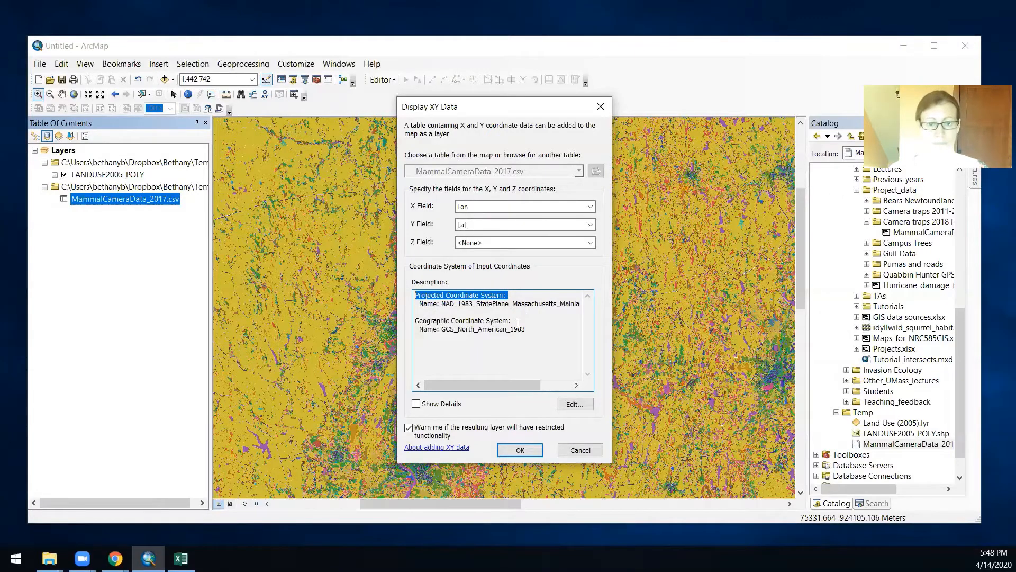
{"action": "left_click", "coordinate": [528, 327]}
- Set the input coordinate system to the geographic system NAD 1983 from North America, USA and territories
{"action": "left_click", "coordinate": [574, 407]}
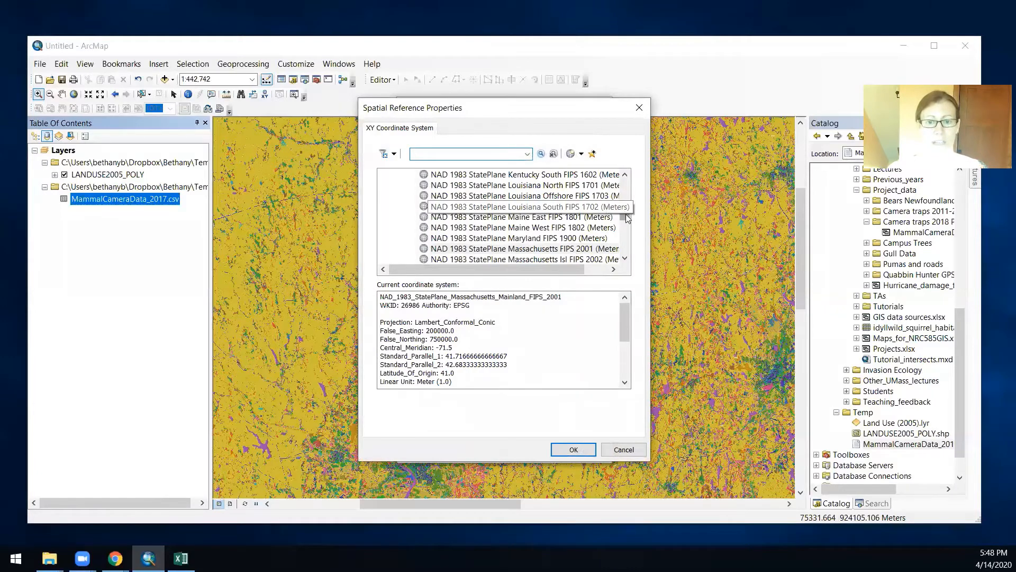
{"action": "left_click_drag", "start_coordinate": [625, 214], "coordinate": [625, 182]}
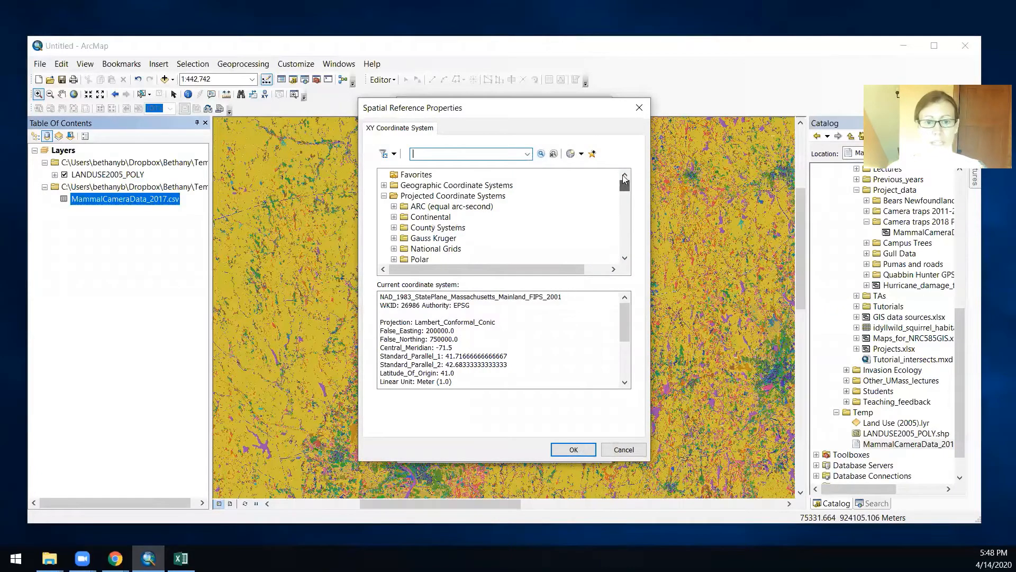
{"action": "left_click", "coordinate": [384, 196]}
{"action": "left_click", "coordinate": [383, 185]}
{"action": "scroll", "coordinate": [439, 222], "scroll_direction": "down", "scroll_amount": 1}
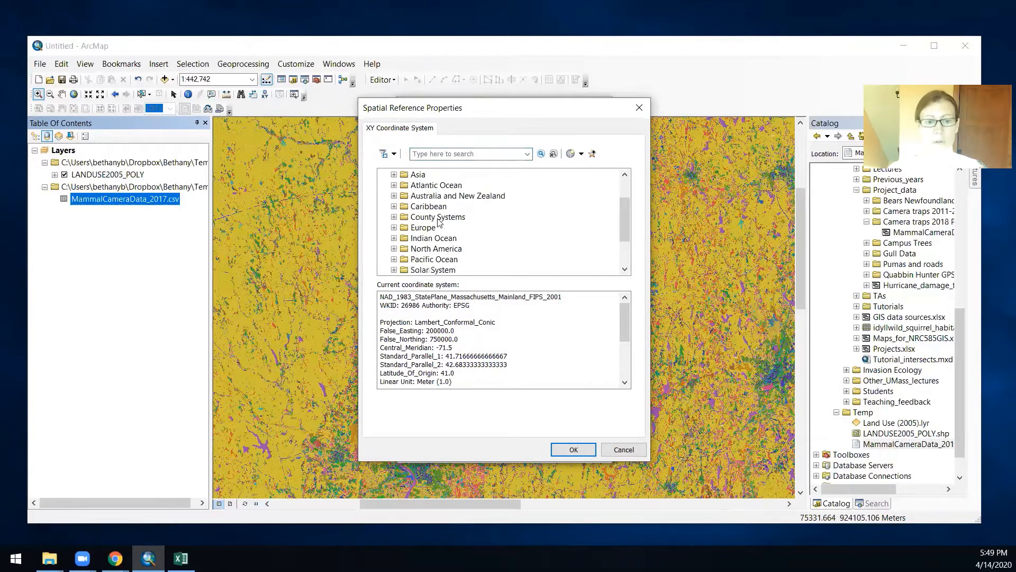
{"action": "scroll", "coordinate": [439, 222], "scroll_direction": "down", "scroll_amount": 1}
{"action": "left_click", "coordinate": [395, 216]}
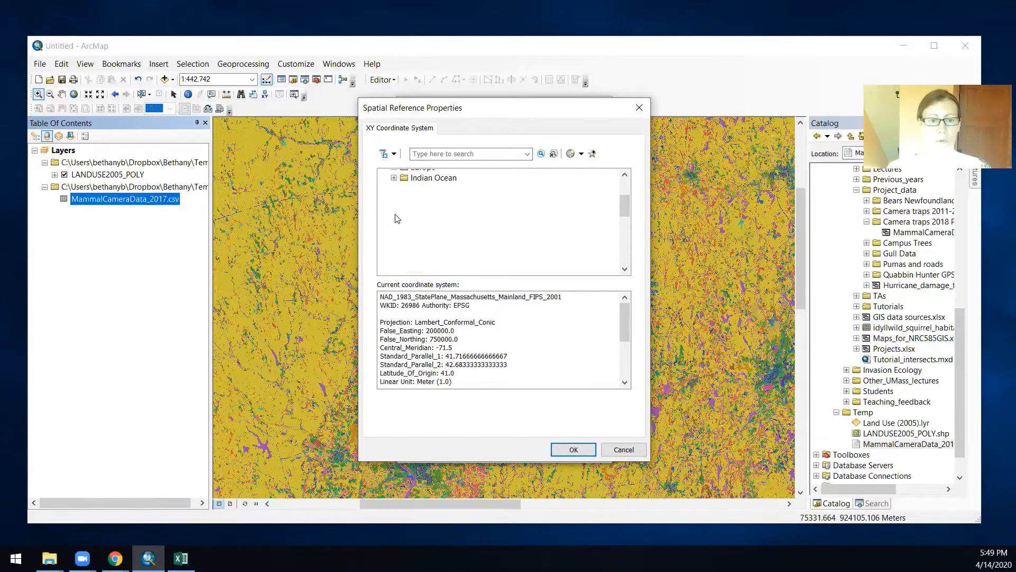
{"action": "scroll", "coordinate": [401, 224], "scroll_direction": "down", "scroll_amount": 8}
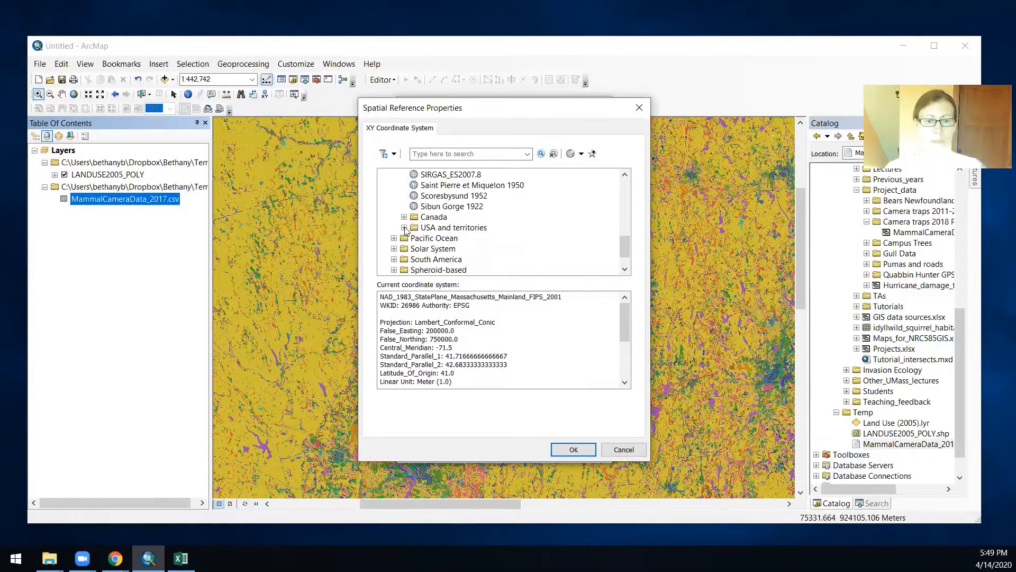
{"action": "left_click", "coordinate": [404, 228]}
{"action": "left_click", "coordinate": [460, 239]}
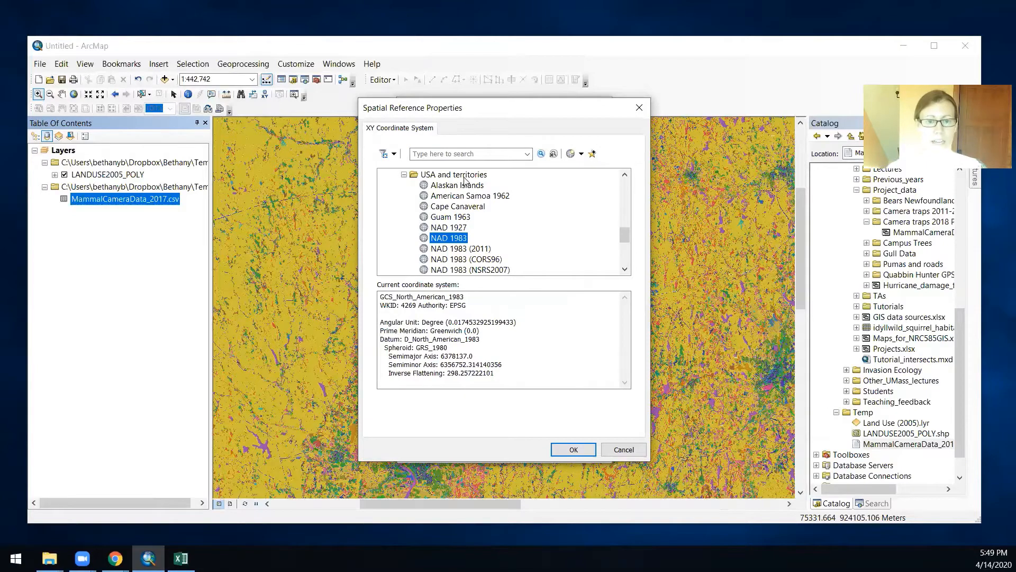
{"action": "left_click", "coordinate": [576, 451]}
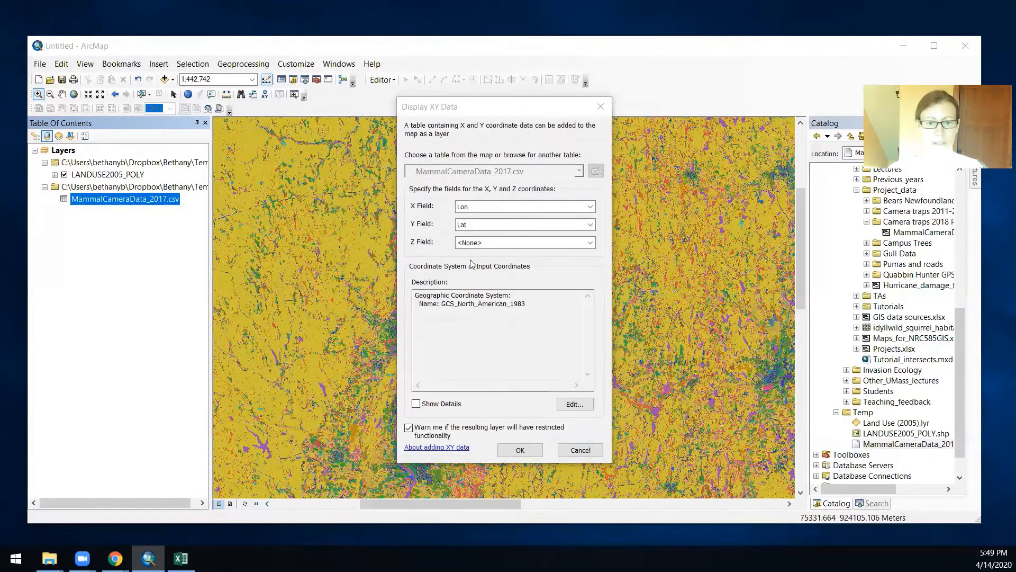
- Check the geographic coordinate system description, plot the camera sites with Lon as X and Lat as Y, and inspect the points
{"action": "triple_click", "coordinate": [466, 304]}
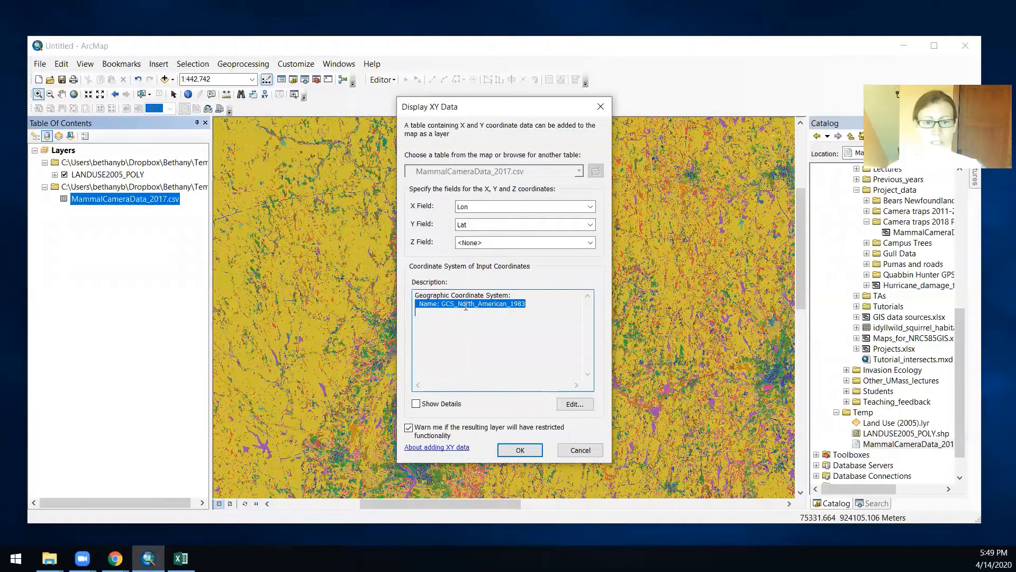
{"action": "left_click", "coordinate": [460, 304]}
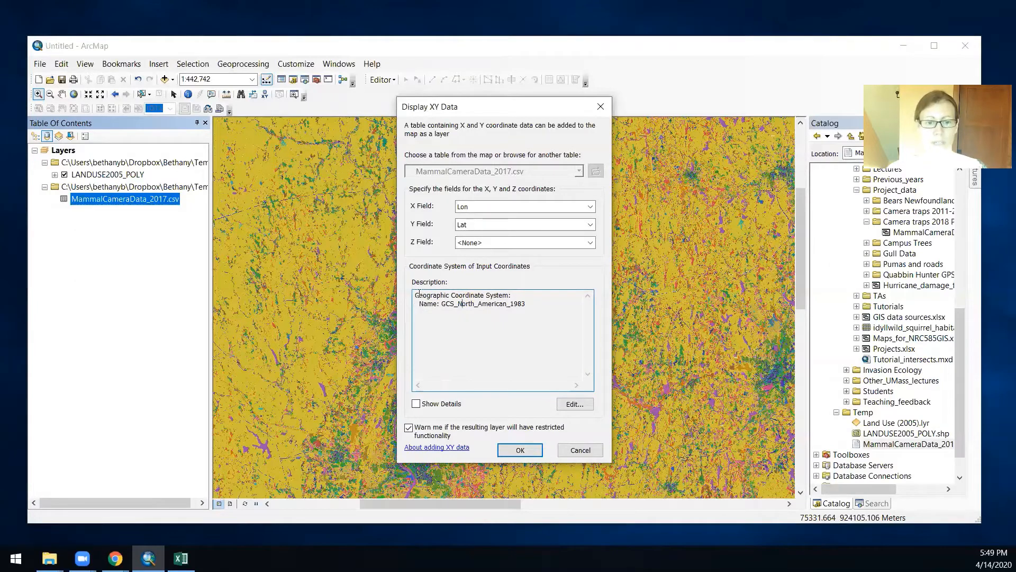
{"action": "left_click_drag", "start_coordinate": [417, 295], "coordinate": [514, 295]}
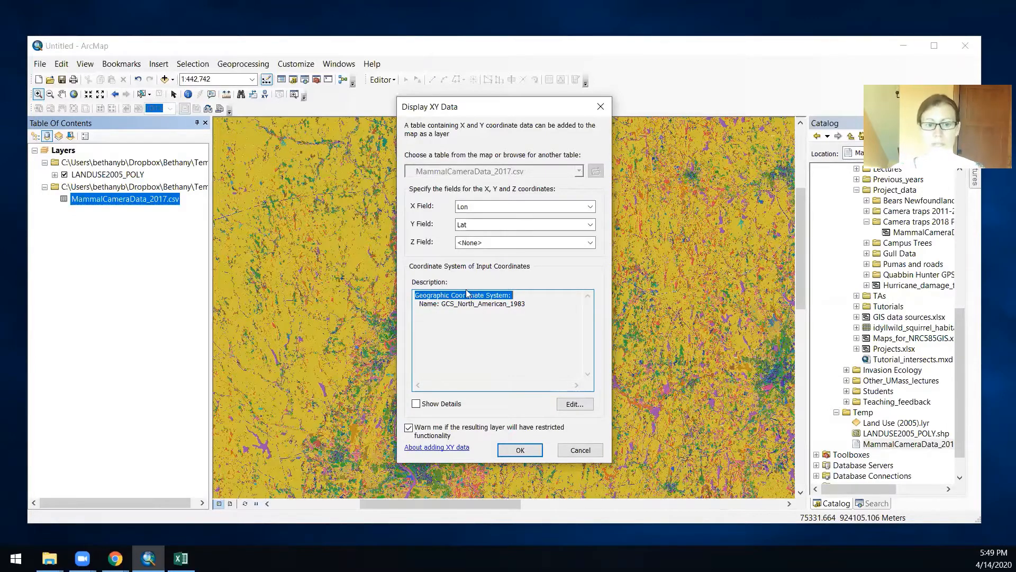
{"action": "left_click", "coordinate": [518, 329]}
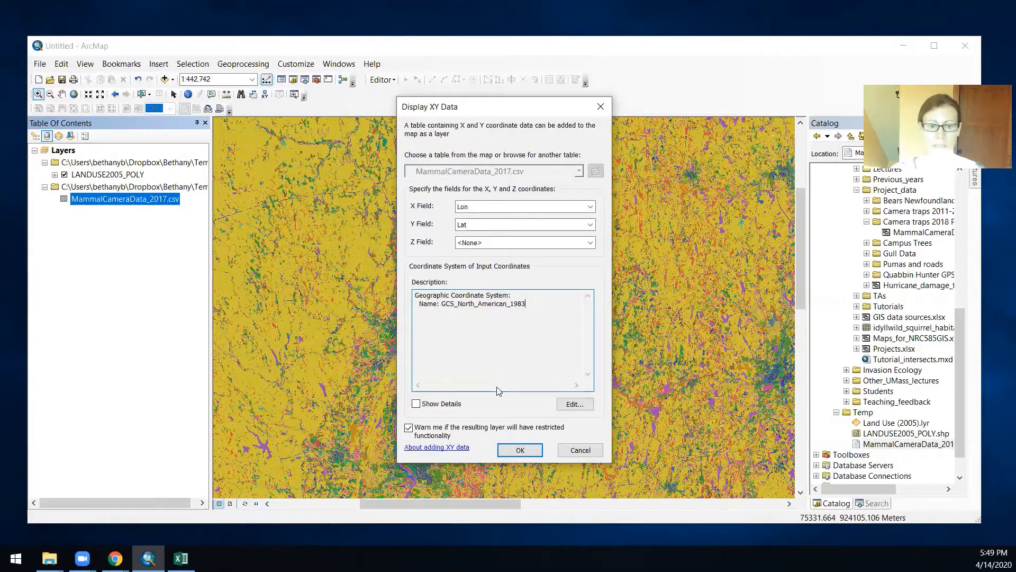
{"action": "left_click", "coordinate": [522, 453]}
{"action": "left_click", "coordinate": [559, 353]}
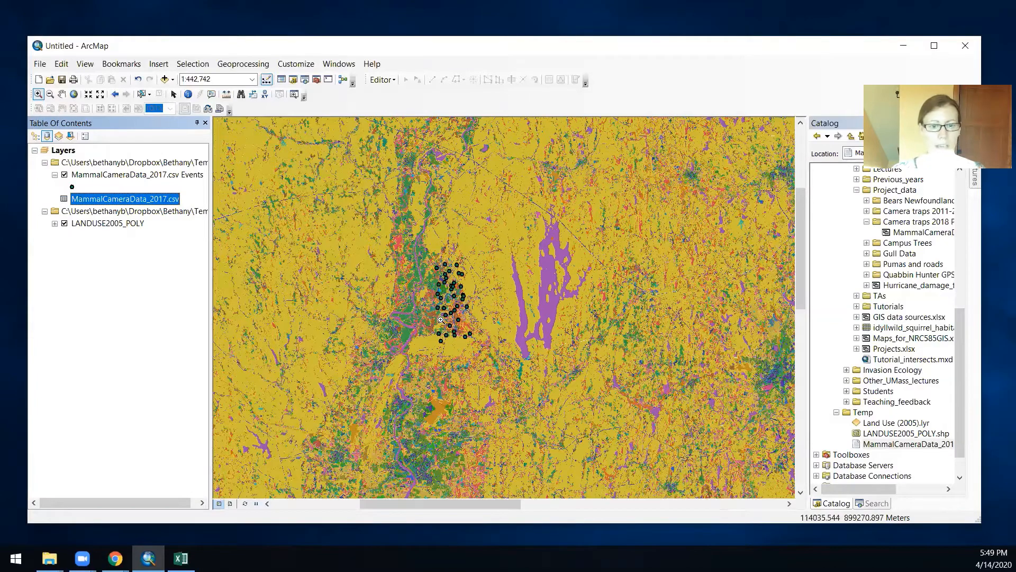
{"action": "left_click_drag", "start_coordinate": [386, 228], "coordinate": [506, 347]}
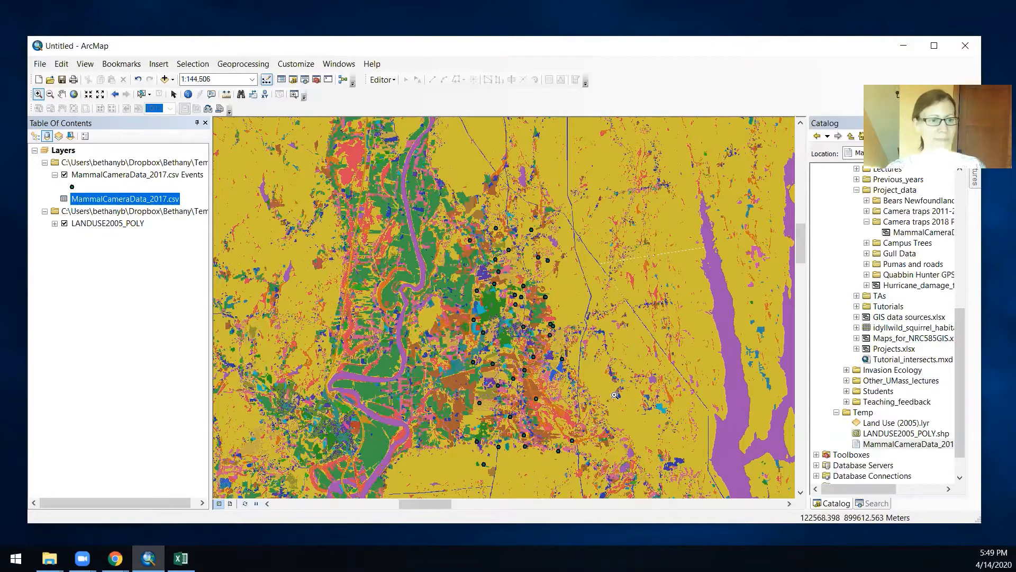
- Export all features of the MammalCameraData_2017.csv Events layer to the Temp folder as Camera_traps_2017.shp and add the shapefile to the map
{"action": "right_click", "coordinate": [121, 179]}
{"action": "mouse_move", "coordinate": [181, 389]}
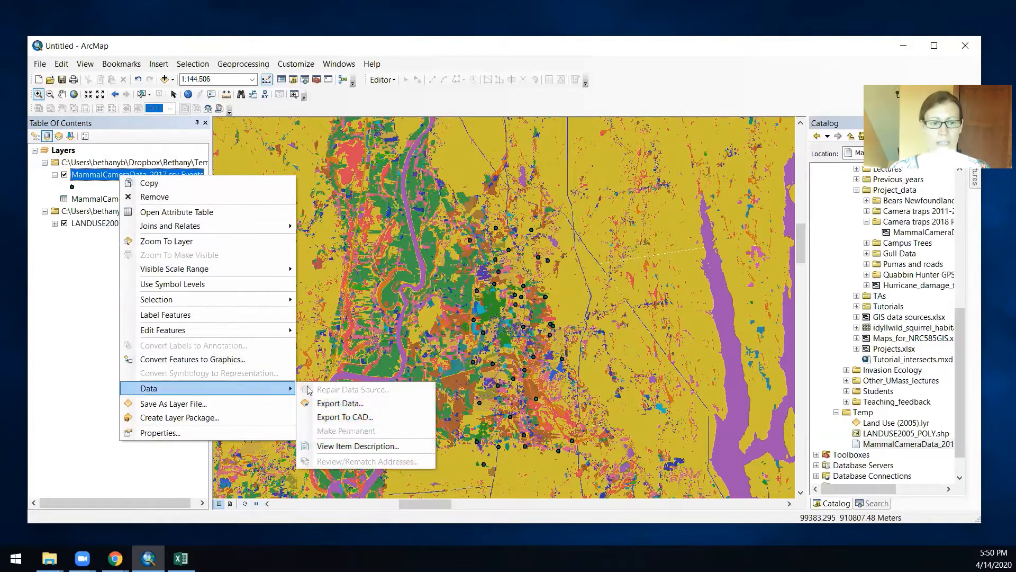
{"action": "left_click", "coordinate": [335, 404]}
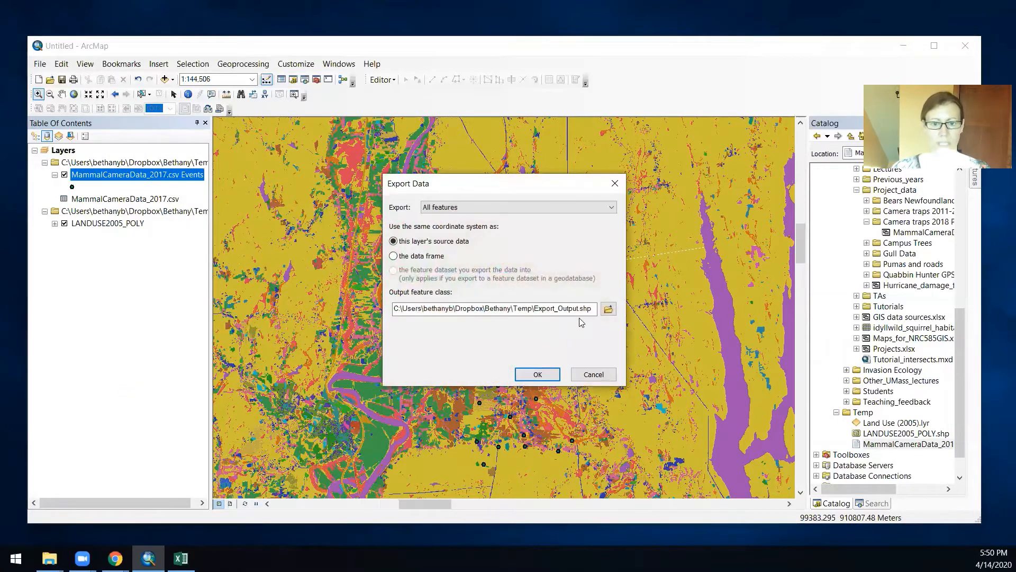
{"action": "left_click", "coordinate": [581, 308]}
{"action": "left_click", "coordinate": [576, 308]}
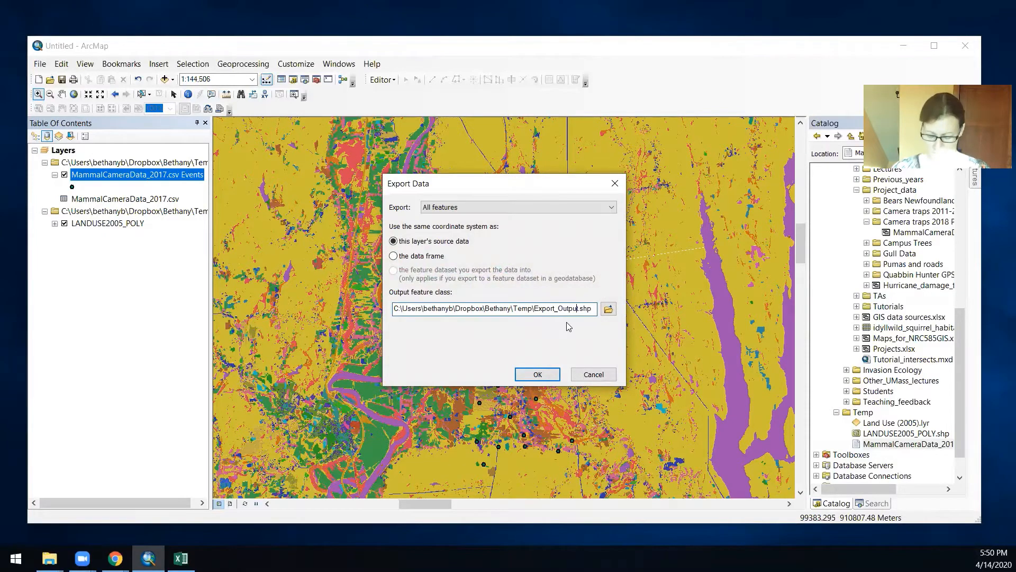
{"action": "key", "text": "BackSpace"}
{"action": "key", "text": "BackSpace"}
{"action": "key", "text": "BackSpace"}
{"action": "key", "text": "BackSpace"}
{"action": "key", "text": "BackSpace"}
{"action": "key", "text": "BackSpace"}
{"action": "key", "text": "BackSpace"}
{"action": "key", "text": "BackSpace"}
{"action": "key", "text": "BackSpace"}
{"action": "key", "text": "BackSpace"}
{"action": "key", "text": "BackSpace"}
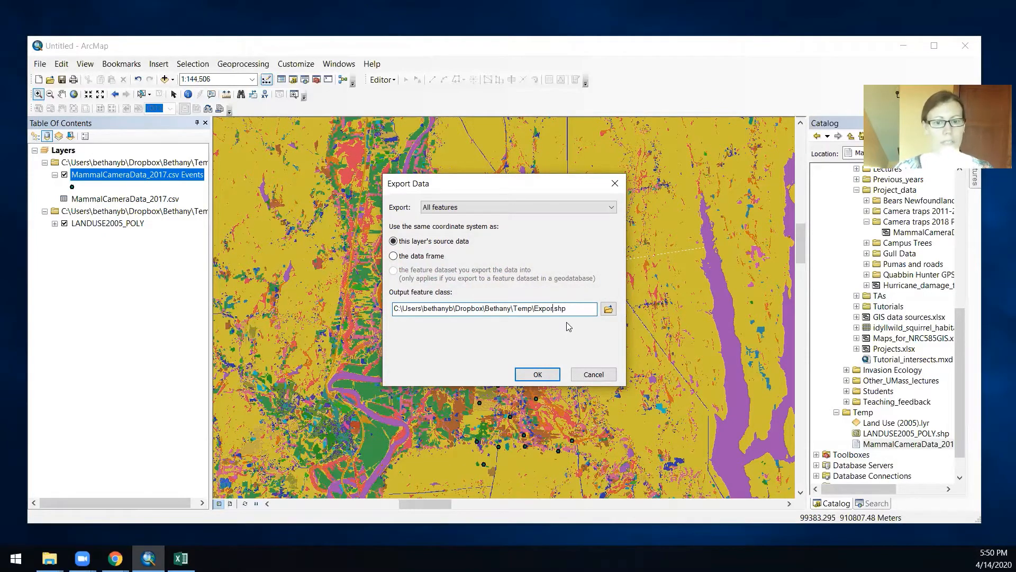
{"action": "key", "text": "BackSpace"}
{"action": "key", "text": "BackSpace"}
{"action": "type", "text": "Camera"}
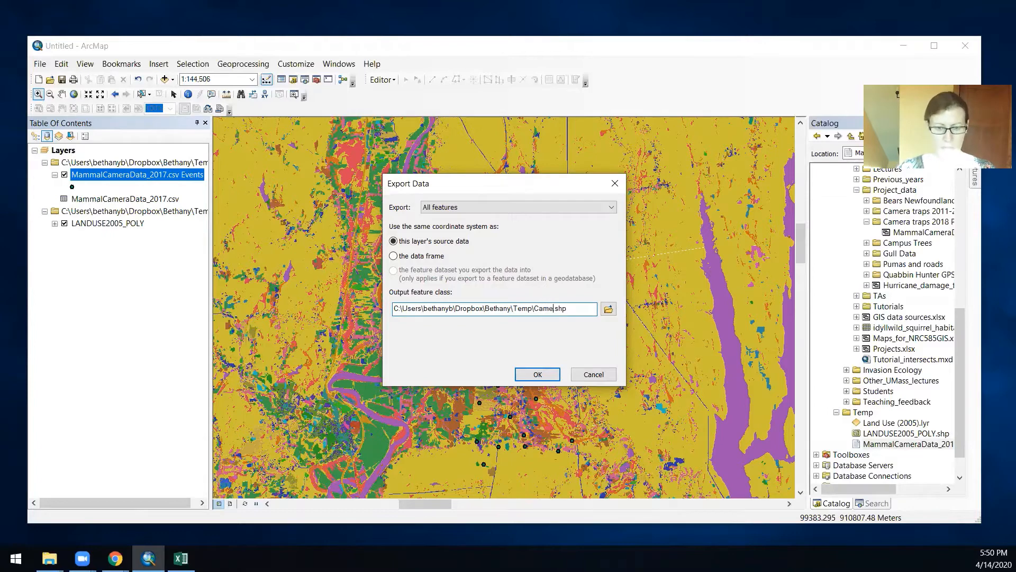
{"action": "type", "text": "_traps_2017"}
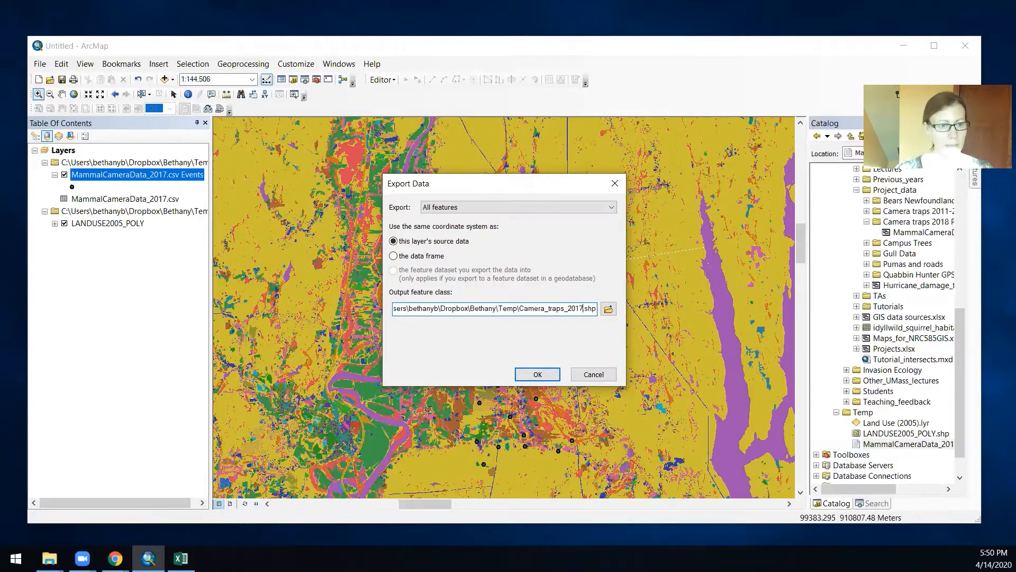
{"action": "key", "text": "Return"}
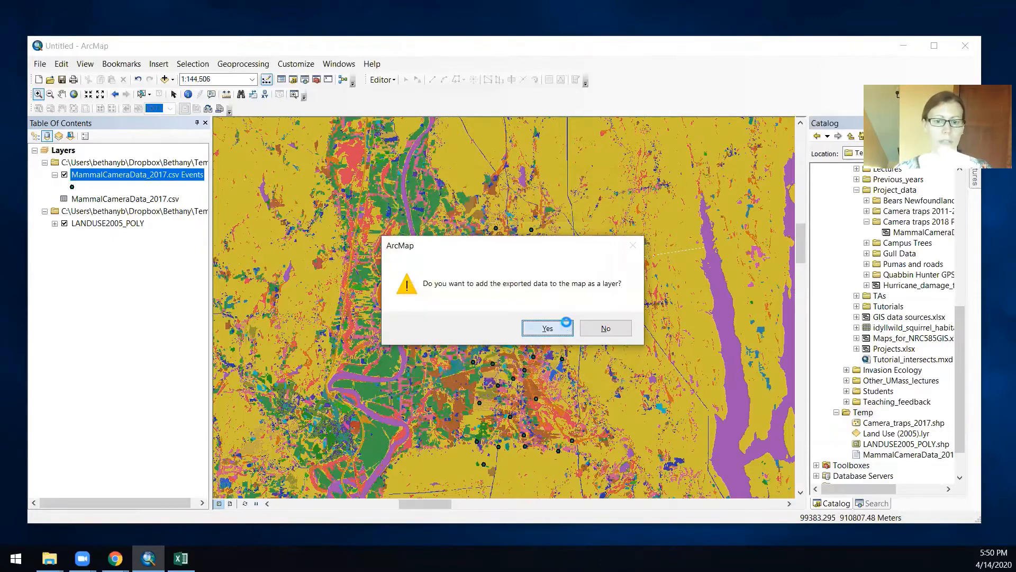
{"action": "left_click", "coordinate": [562, 325]}
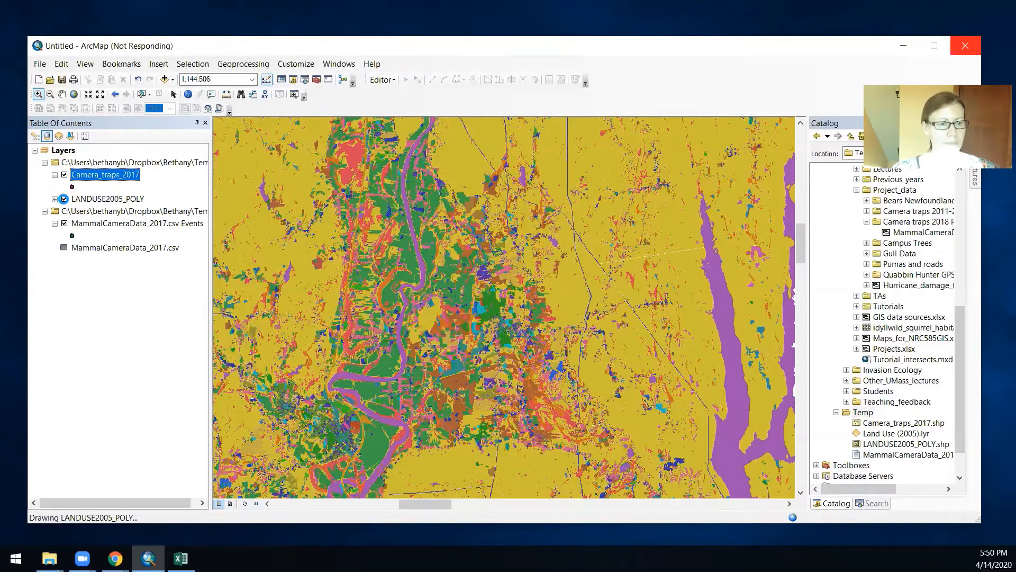
- Hide the LANDUSE2005_POLY layer and remove the MammalCameraData_2017.csv Events layer and its source CSV table from the map
{"action": "left_click", "coordinate": [64, 199]}
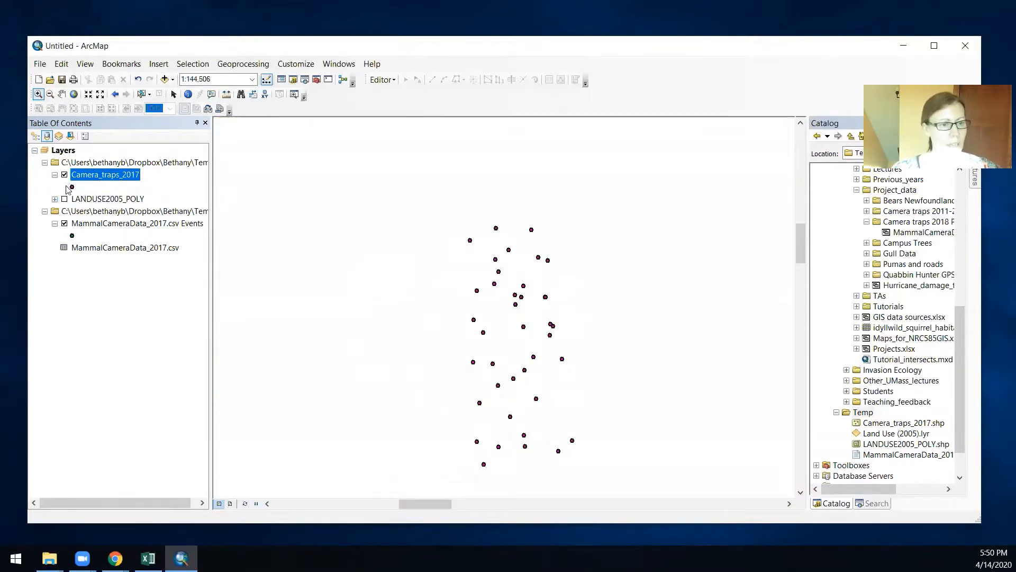
{"action": "right_click", "coordinate": [79, 223]}
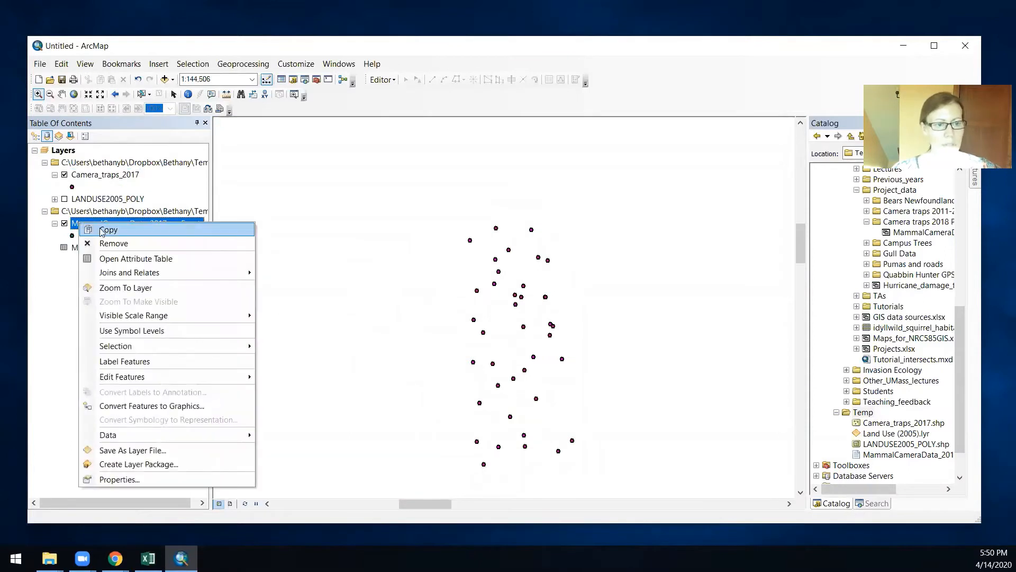
{"action": "left_click", "coordinate": [103, 243]}
{"action": "right_click", "coordinate": [99, 227]}
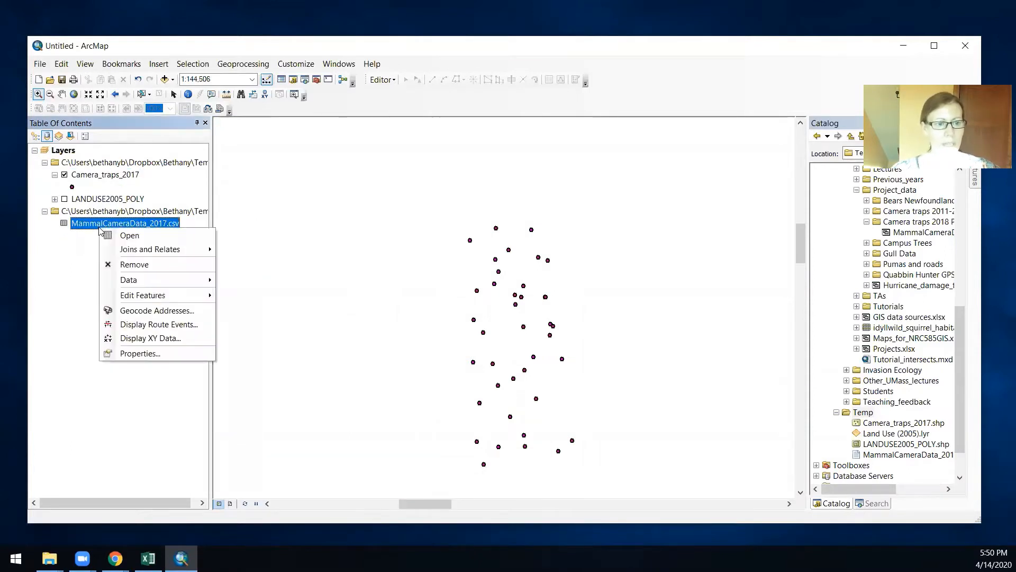
{"action": "left_click", "coordinate": [132, 264]}
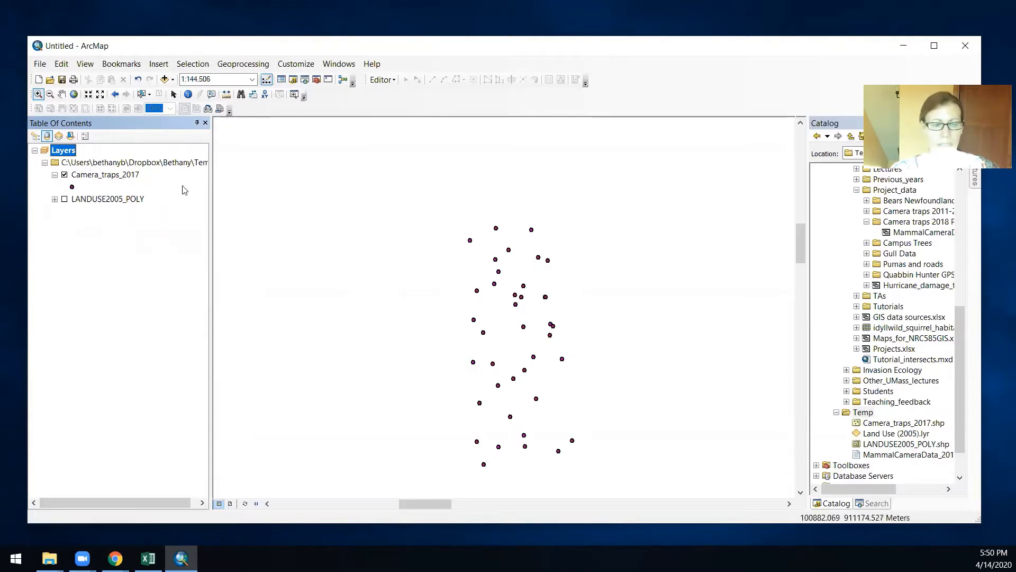
- Change the Camera_traps_2017 point symbol to the green Circle 2 marker
{"action": "left_click", "coordinate": [72, 187]}
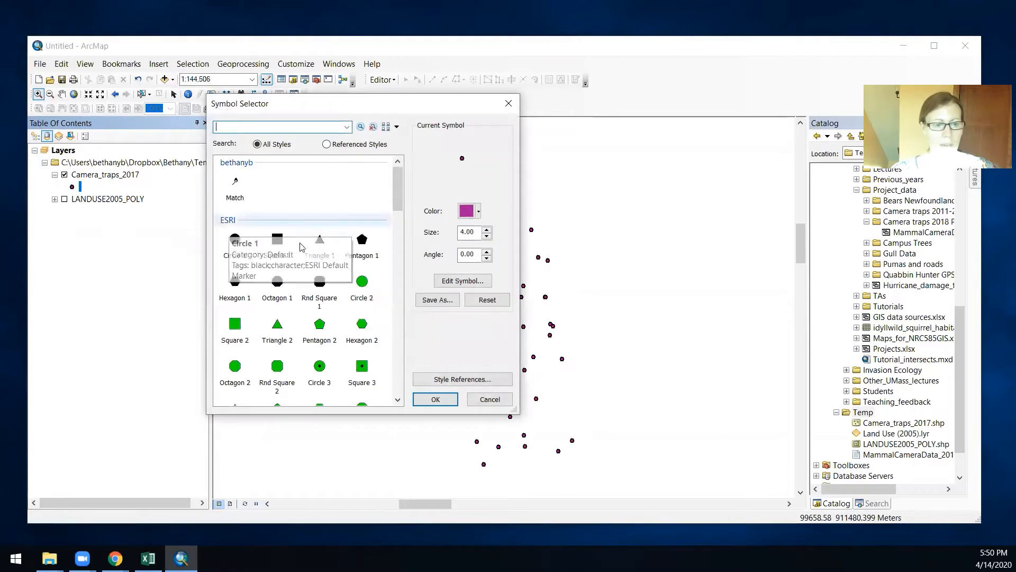
{"action": "left_click", "coordinate": [363, 283]}
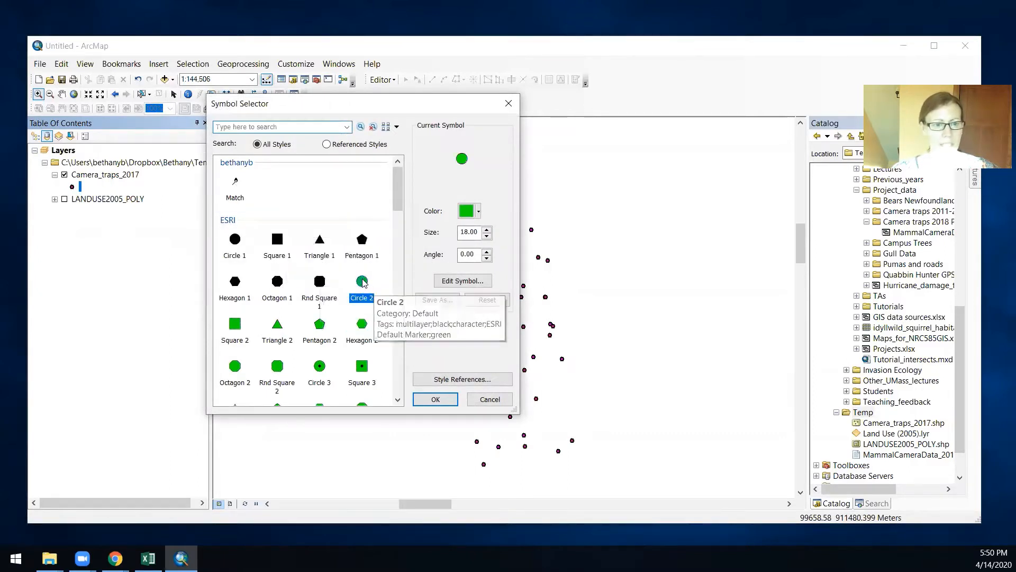
{"action": "left_click", "coordinate": [437, 399]}
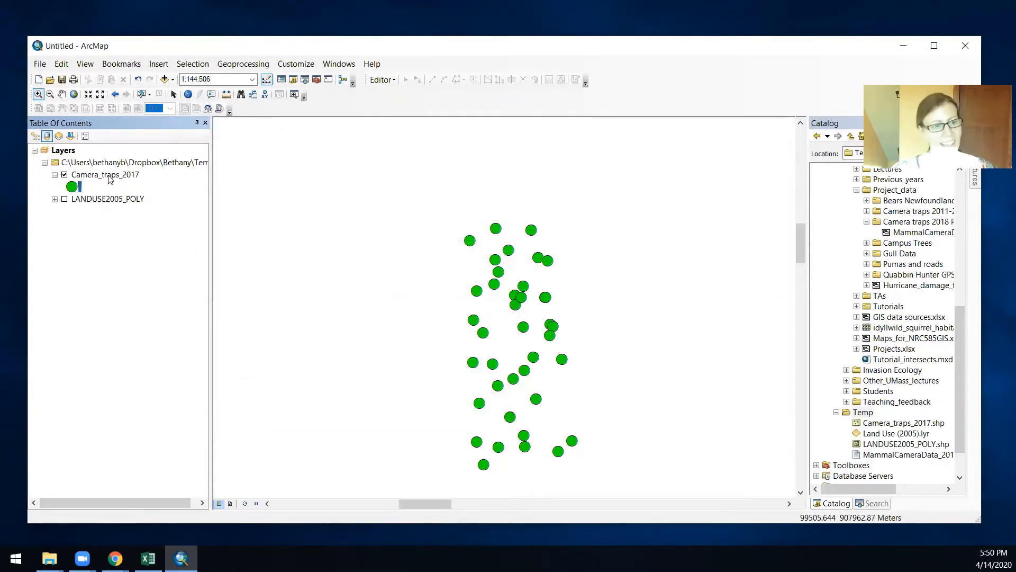
- Check the Camera_traps_2017 attribute table for the site, coordinate and species fields carried over from the CSV
{"action": "right_click", "coordinate": [110, 177]}
{"action": "left_click", "coordinate": [141, 213]}
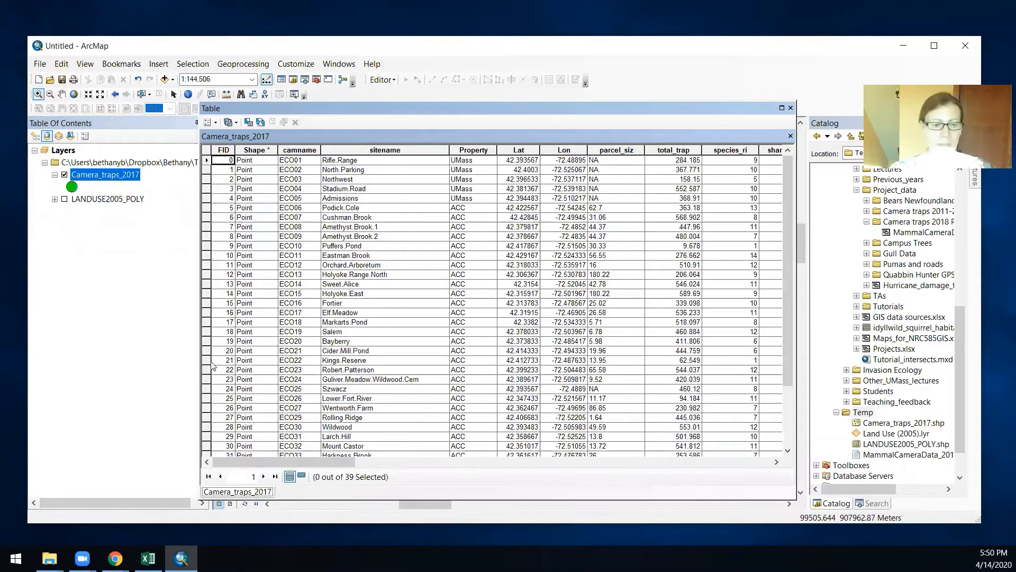
{"action": "left_click_drag", "start_coordinate": [304, 463], "coordinate": [436, 464]}
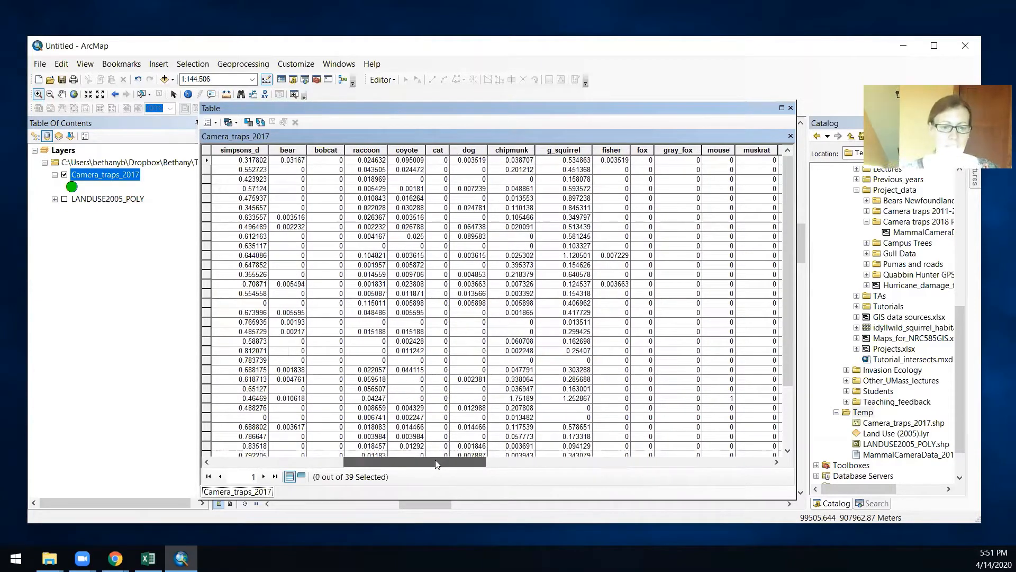
{"action": "left_click_drag", "start_coordinate": [436, 464], "coordinate": [275, 451]}
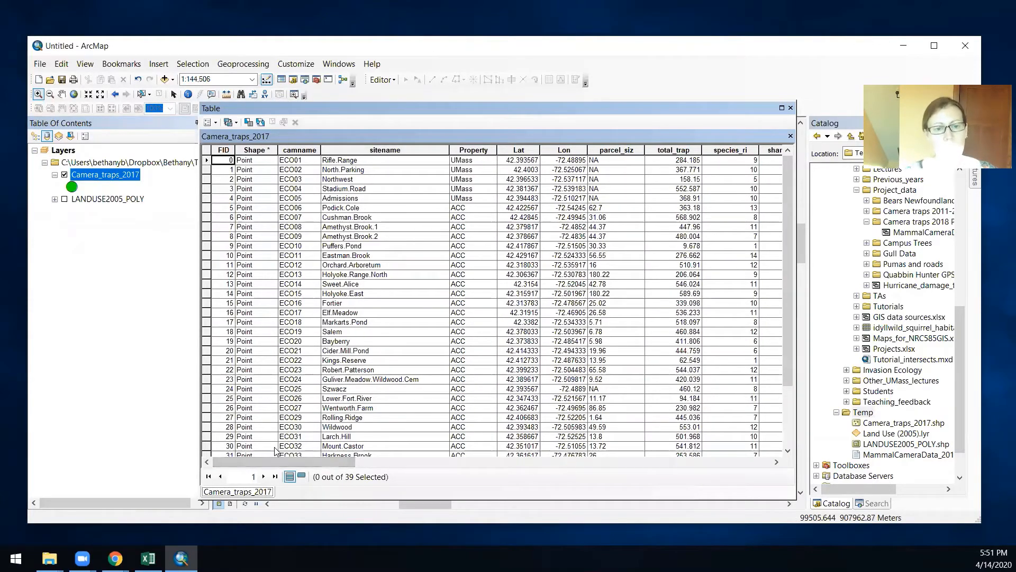
{"action": "left_click", "coordinate": [791, 108]}
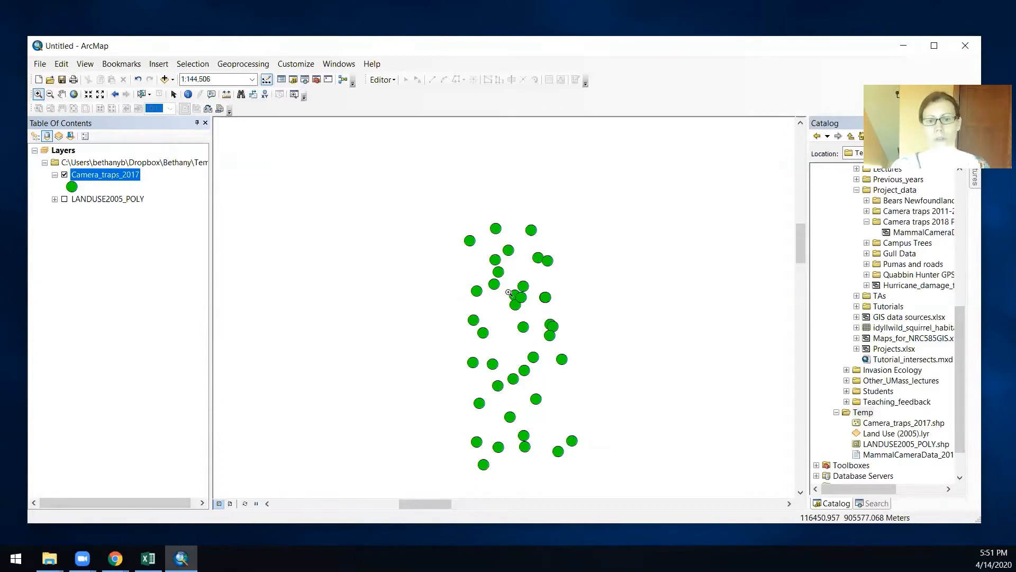
- Examine the diversity index and individual species columns across all camera sites in the Camera_traps_2017 attribute table
{"action": "right_click", "coordinate": [80, 175]}
{"action": "left_click", "coordinate": [117, 212]}
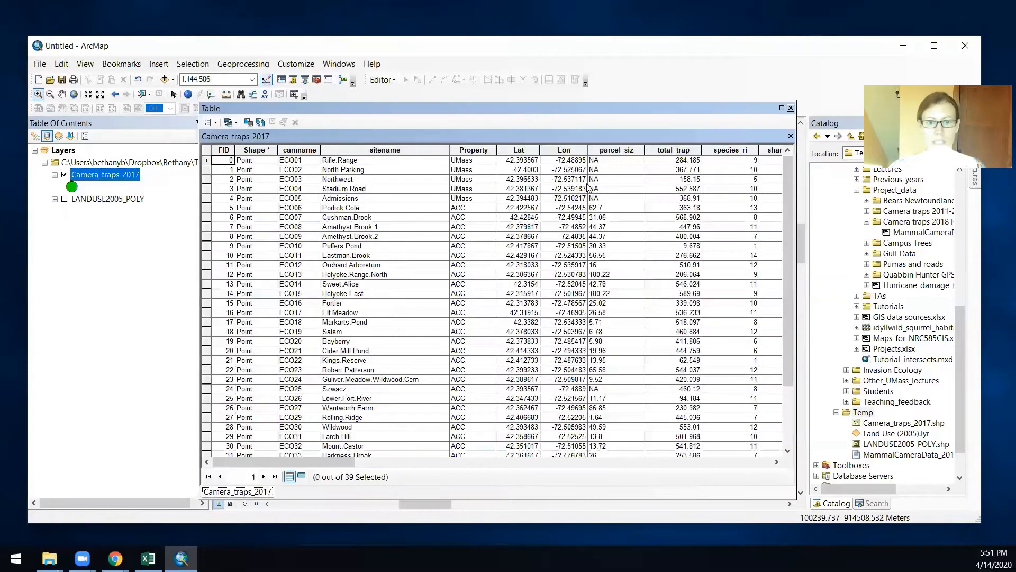
{"action": "left_click_drag", "start_coordinate": [333, 460], "coordinate": [414, 458]}
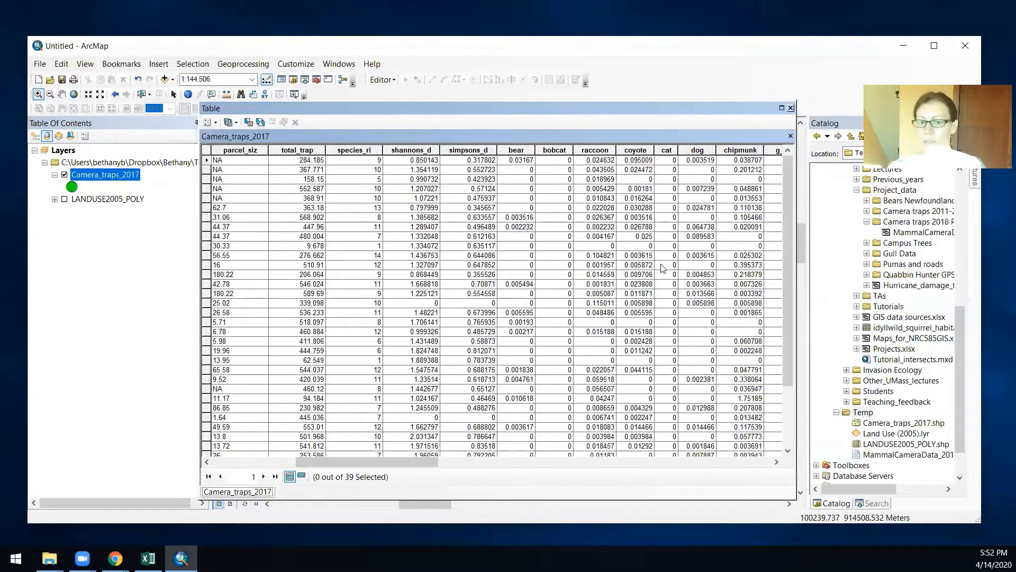
{"action": "left_click_drag", "start_coordinate": [392, 463], "coordinate": [454, 454]}
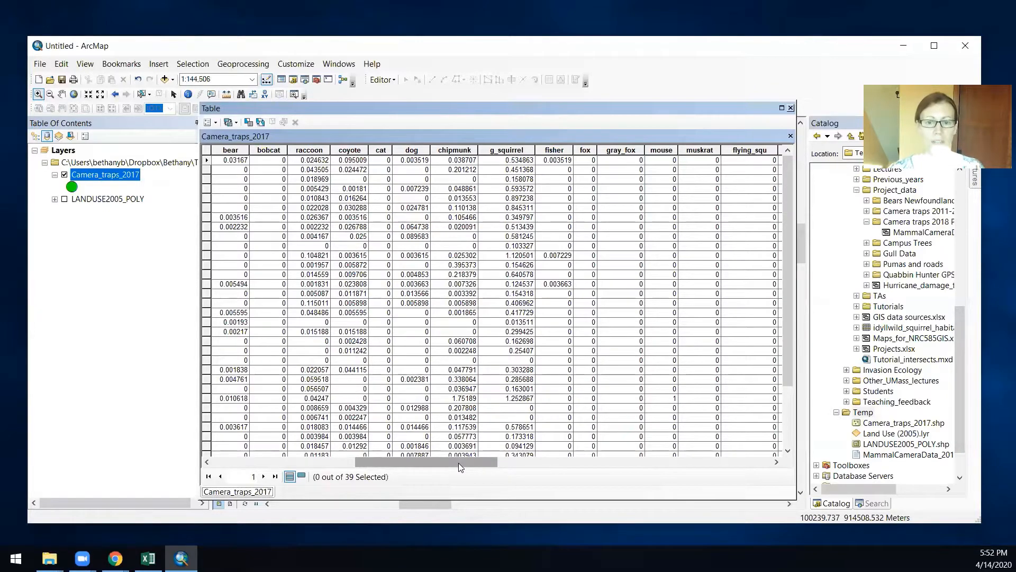
{"action": "left_click_drag", "start_coordinate": [458, 462], "coordinate": [403, 449]}
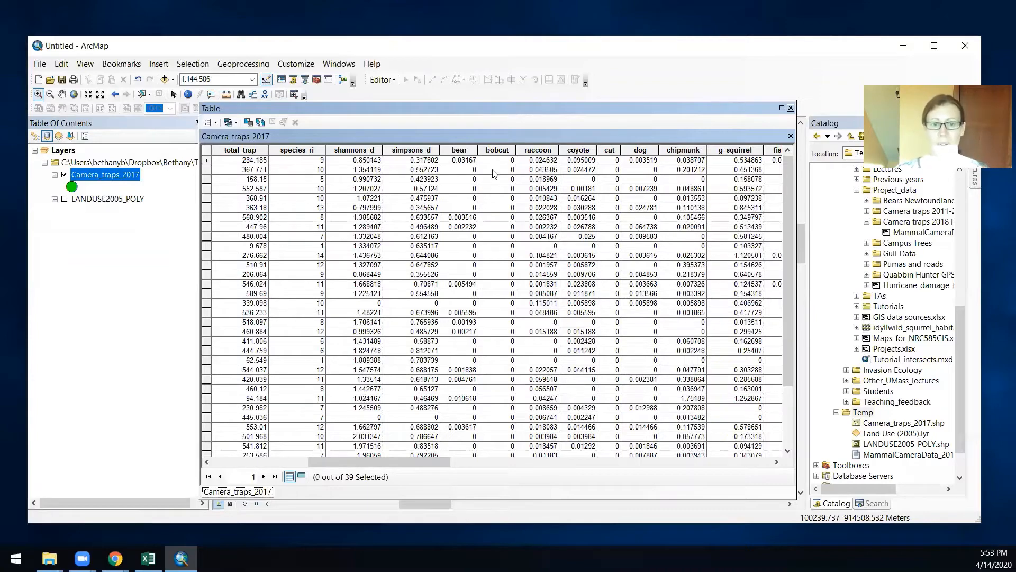
{"action": "scroll", "coordinate": [788, 194], "scroll_direction": "down", "scroll_amount": 3}
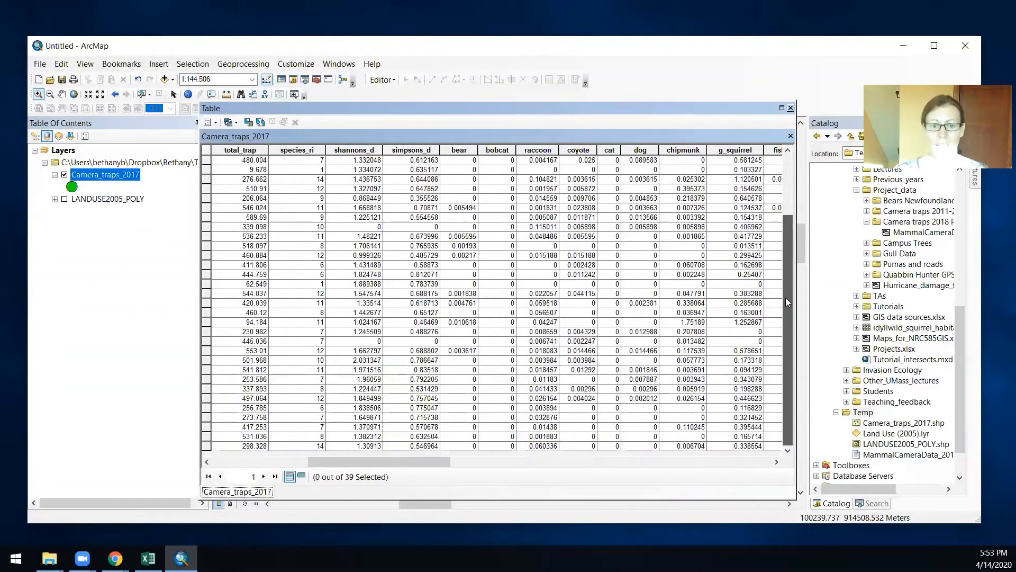
{"action": "scroll", "coordinate": [770, 313], "scroll_direction": "up", "scroll_amount": 3}
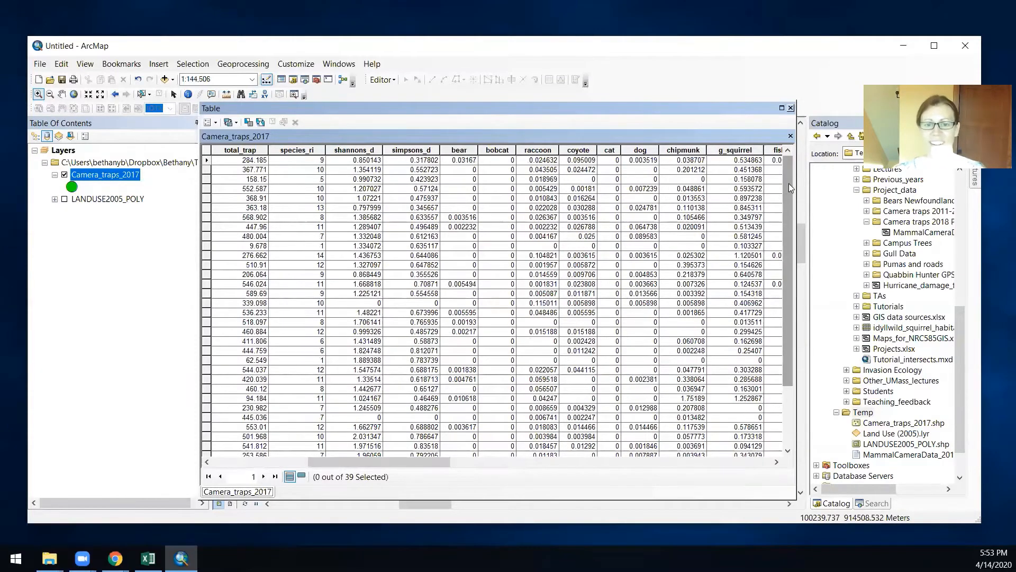
{"action": "scroll", "coordinate": [787, 183], "scroll_direction": "down", "scroll_amount": 3}
{"action": "scroll", "coordinate": [780, 199], "scroll_direction": "up", "scroll_amount": 3}
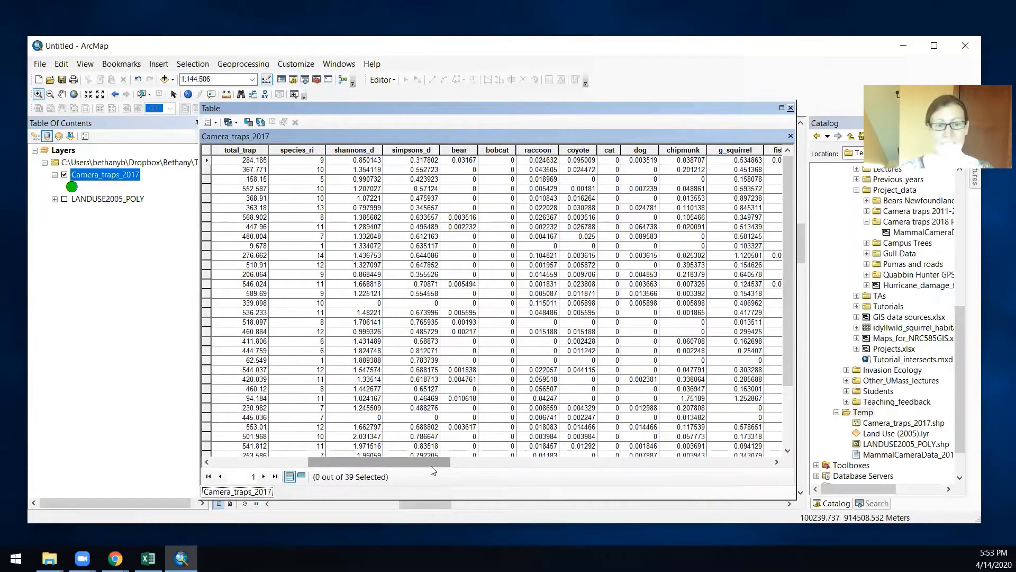
{"action": "left_click_drag", "start_coordinate": [434, 462], "coordinate": [473, 466]}
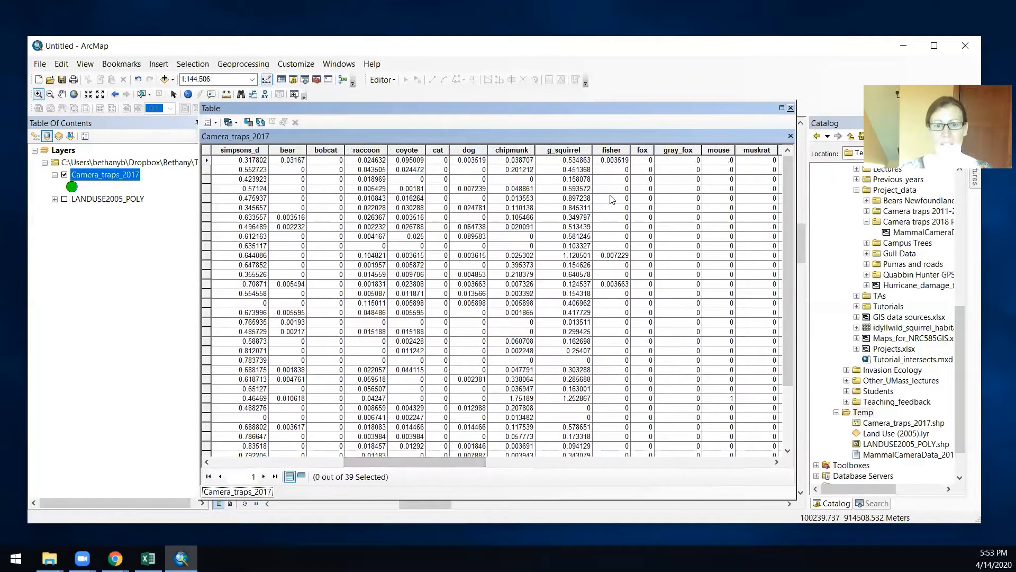
{"action": "mouse_move", "coordinate": [791, 198]}
{"action": "left_mouse_down"}
{"action": "mouse_move", "coordinate": [770, 319]}
{"action": "mouse_move", "coordinate": [792, 185]}
{"action": "left_mouse_up"}
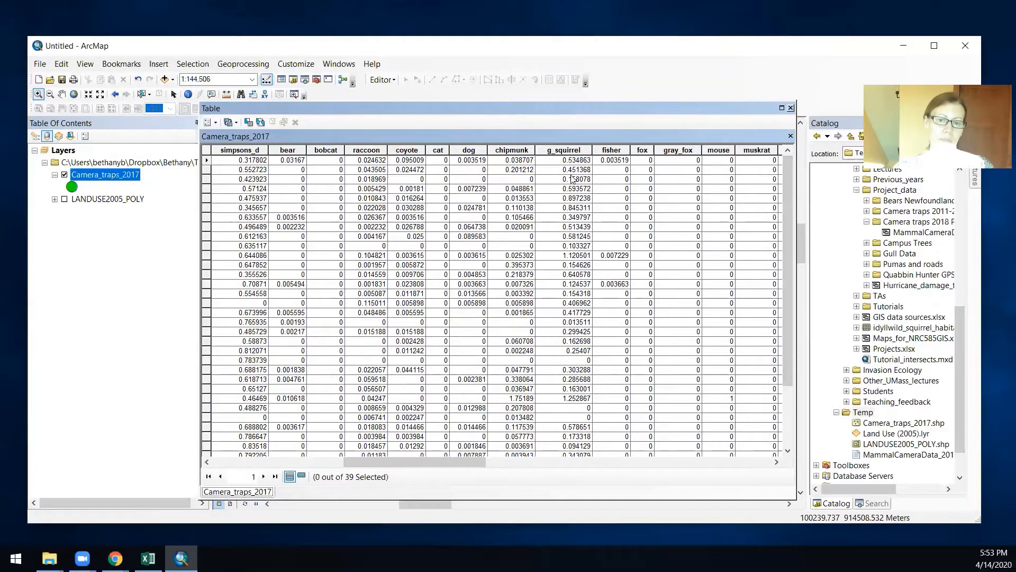
{"action": "left_click", "coordinate": [791, 109]}
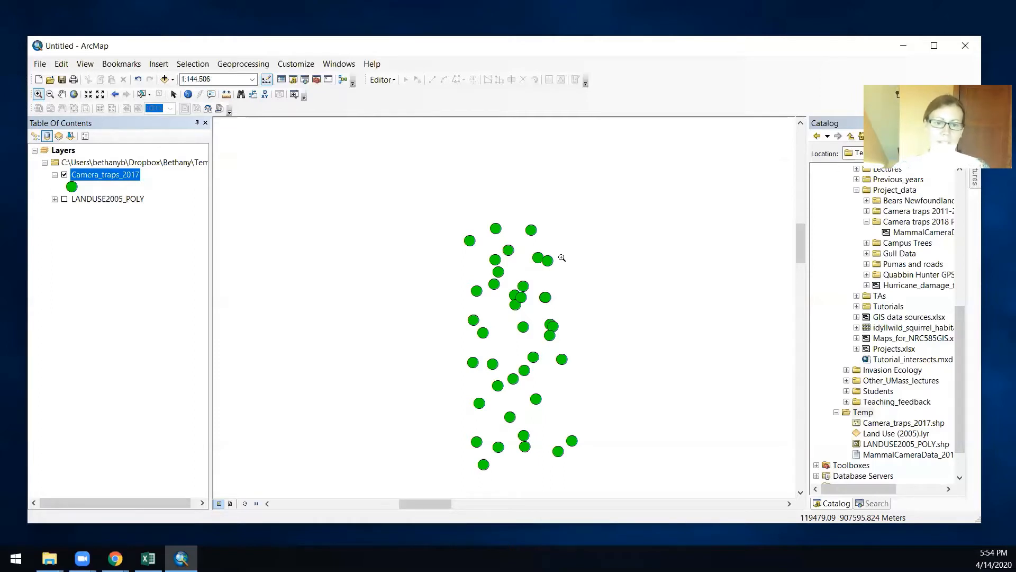
- Set the Camera_traps_2017 point symbol to the custom Match marker
{"action": "left_click", "coordinate": [72, 188]}
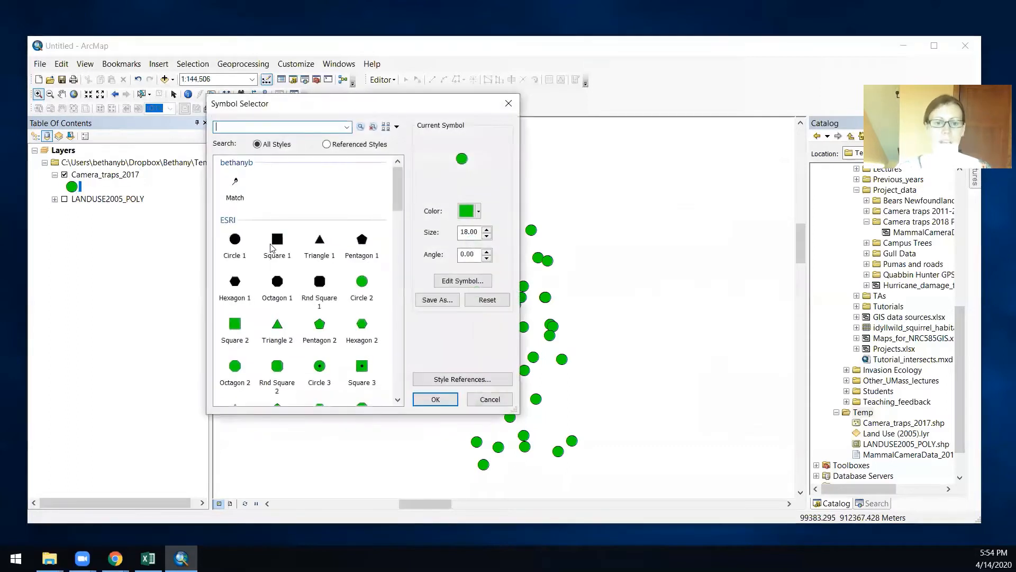
{"action": "left_click", "coordinate": [235, 185]}
{"action": "left_click", "coordinate": [435, 399]}
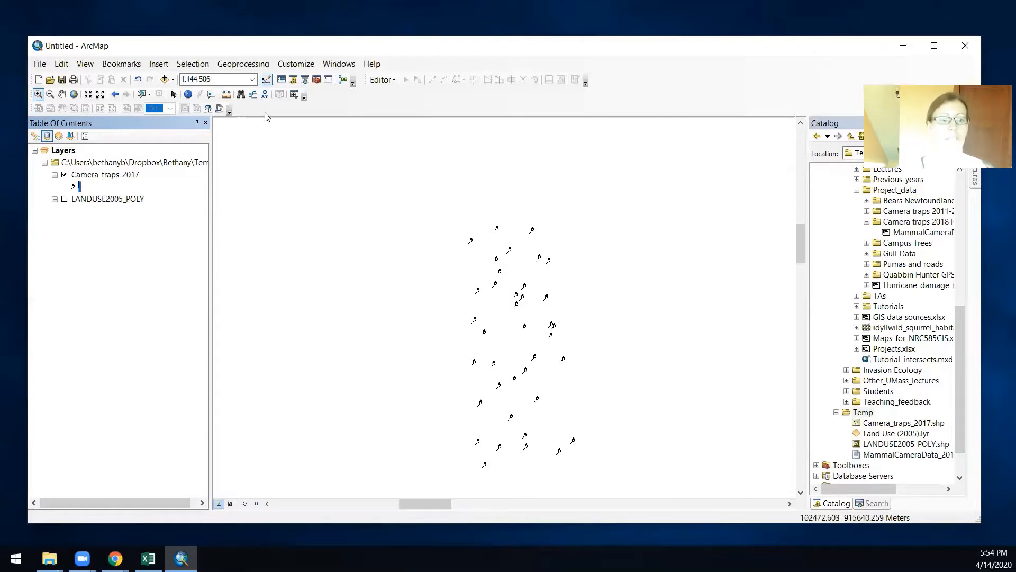
- Start the Buffer geoprocessing tool with Camera_traps_2017 as the input features
{"action": "left_click", "coordinate": [249, 67]}
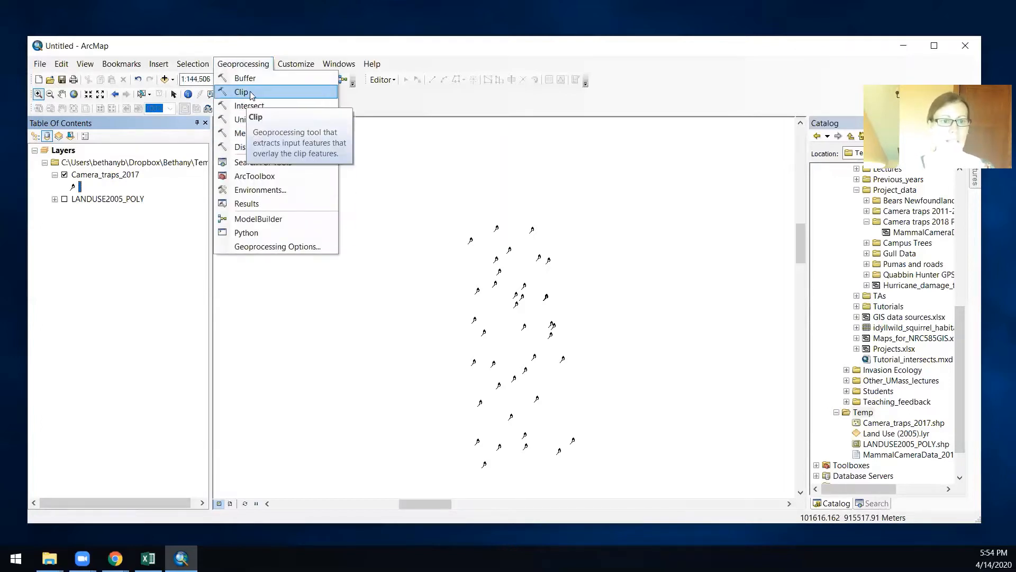
{"action": "left_click", "coordinate": [241, 78]}
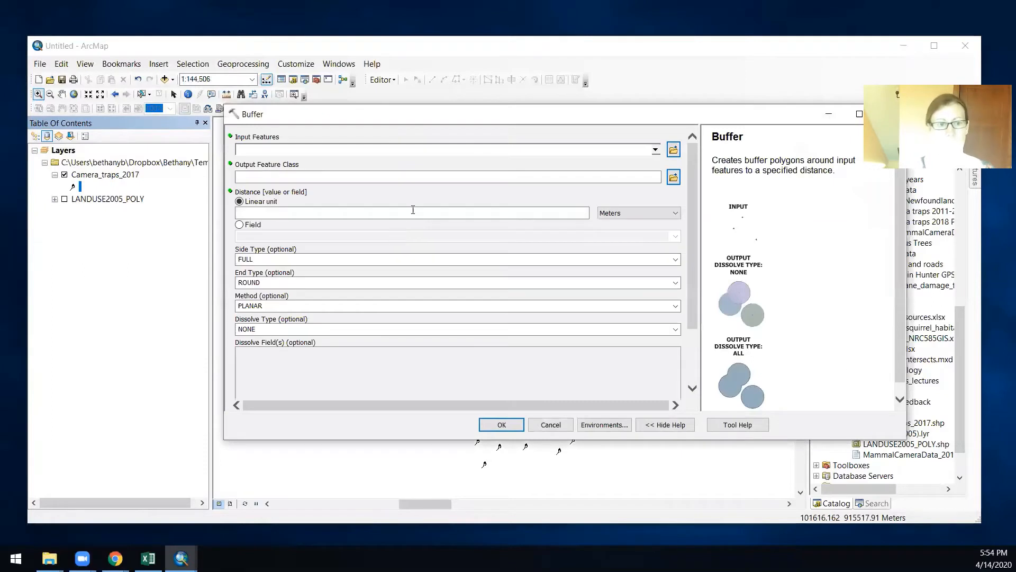
{"action": "left_click", "coordinate": [657, 152]}
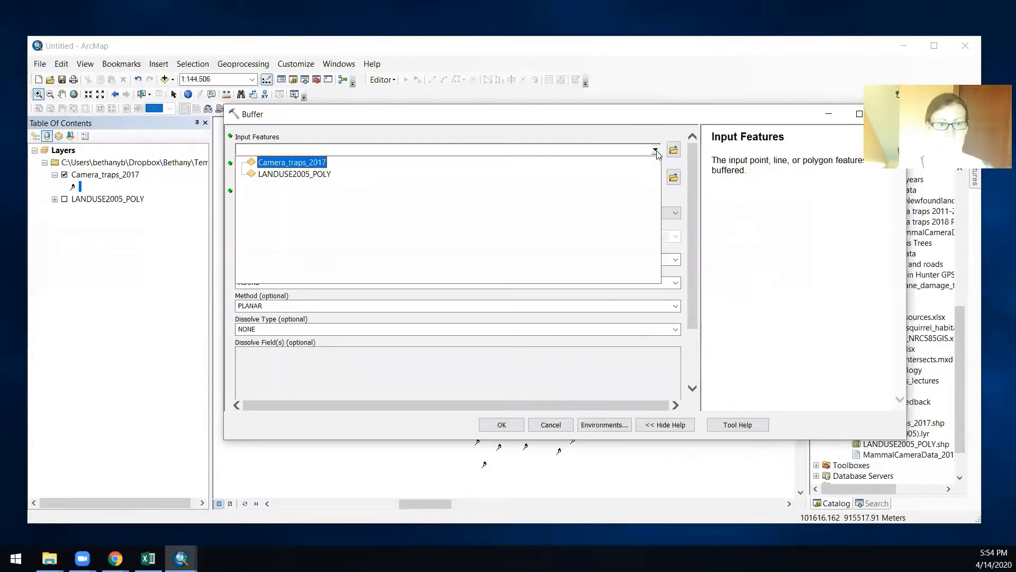
{"action": "left_click", "coordinate": [299, 164]}
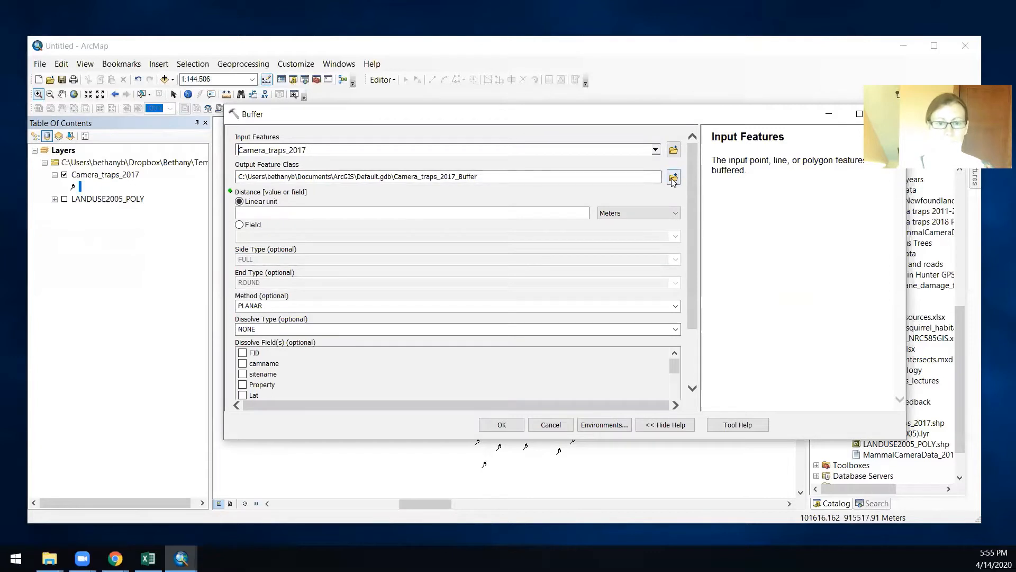
- Set the buffer output to a shapefile named Camera_traps_2017_buffer_500m.shp in the Temp folder
{"action": "left_click", "coordinate": [674, 178]}
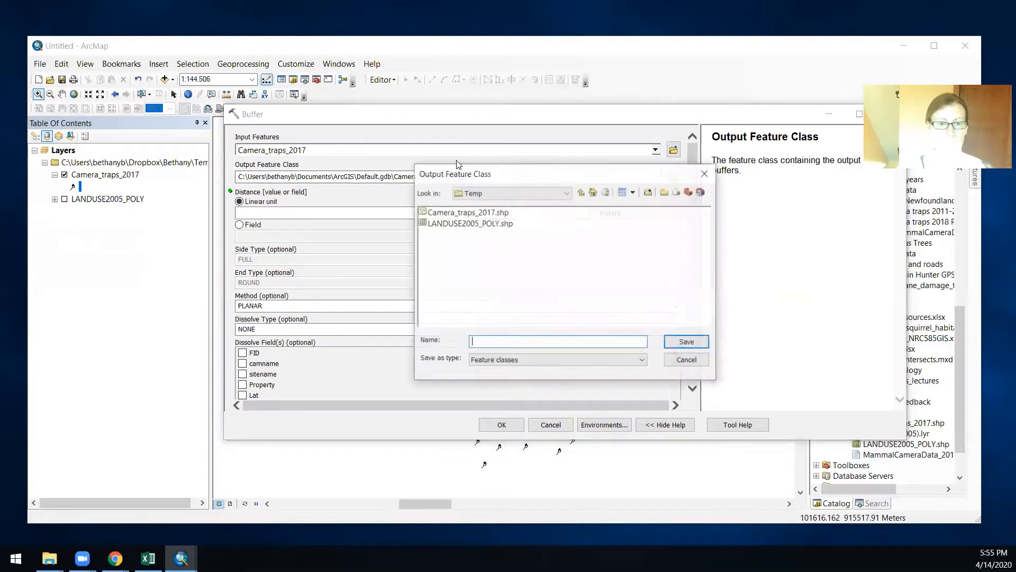
{"action": "left_click", "coordinate": [476, 212]}
{"action": "left_click", "coordinate": [533, 341]}
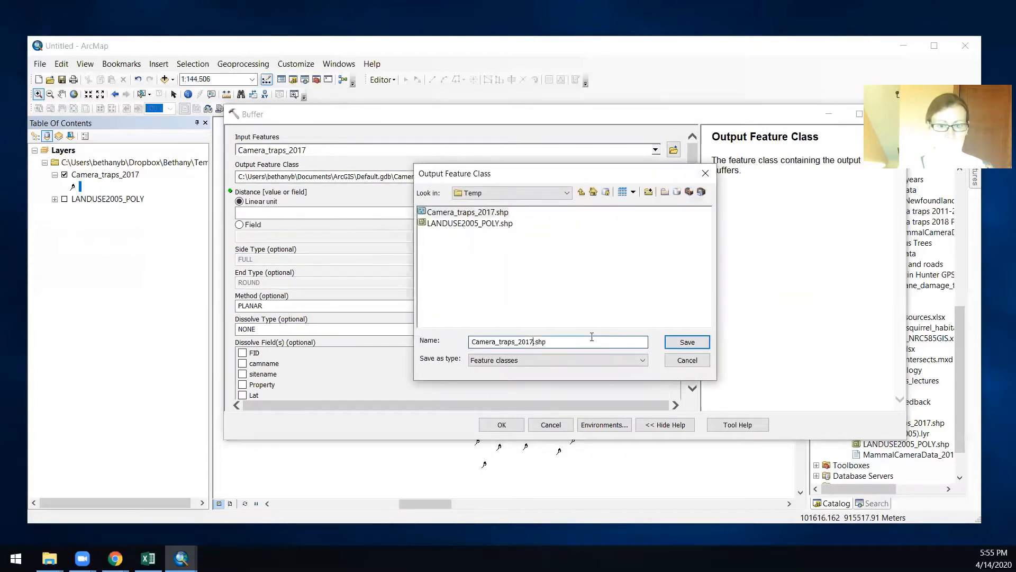
{"action": "type", "text": "_buffer_50"}
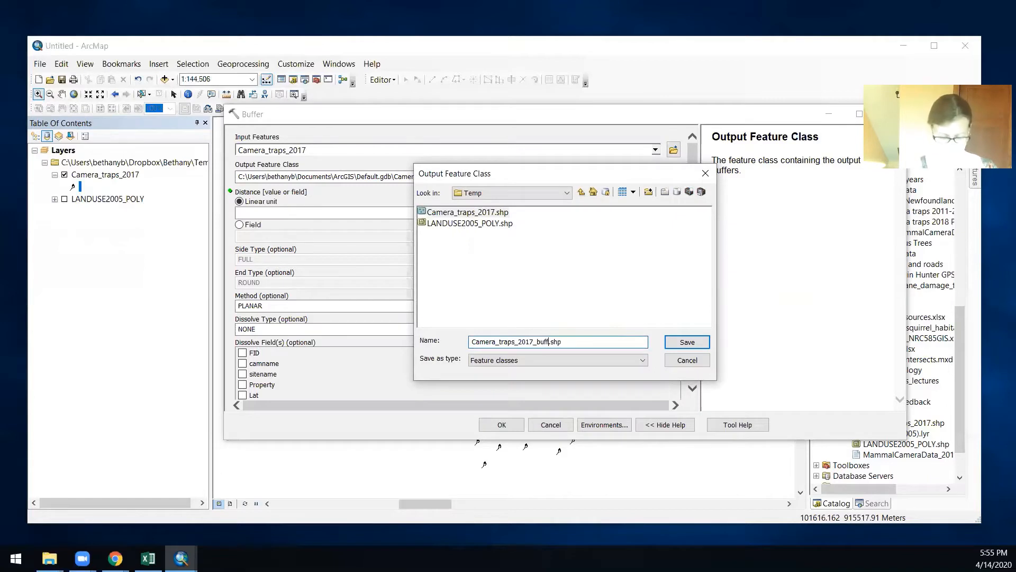
{"action": "type", "text": "0m"}
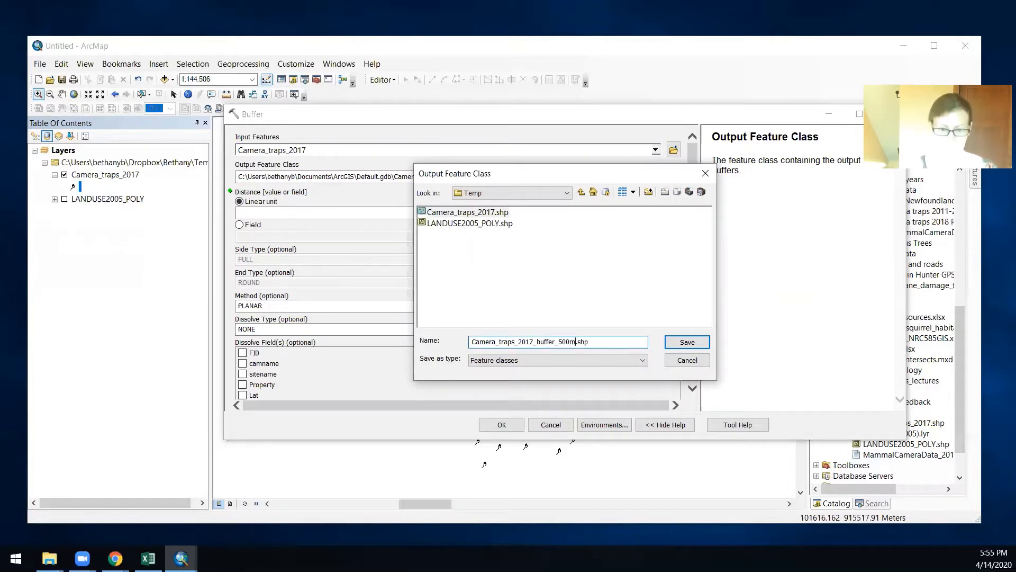
{"action": "left_click", "coordinate": [699, 341]}
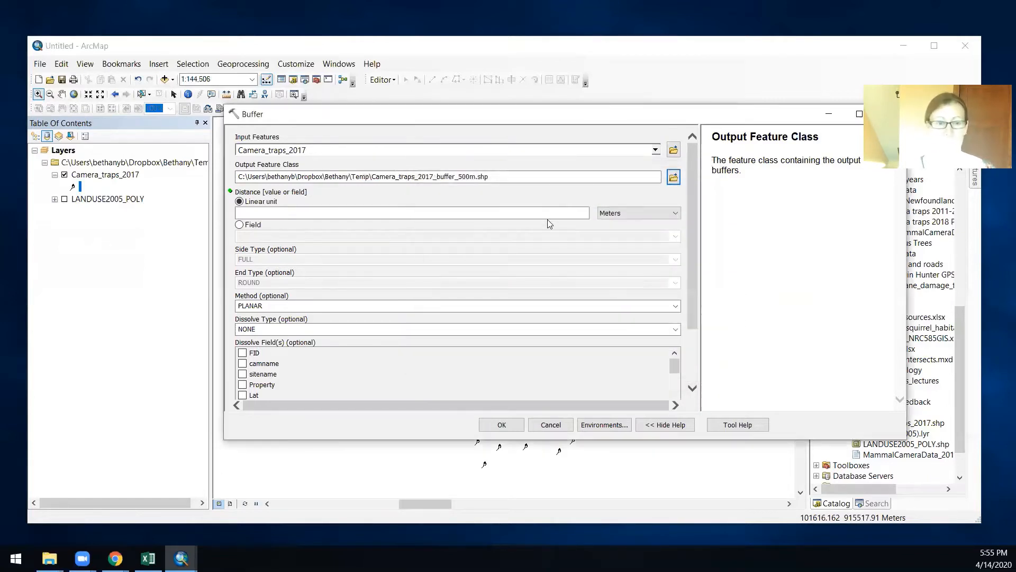
- Set the buffer's linear distance to 500 meters and run the tool
{"action": "left_click", "coordinate": [563, 214]}
{"action": "type", "text": "5"}
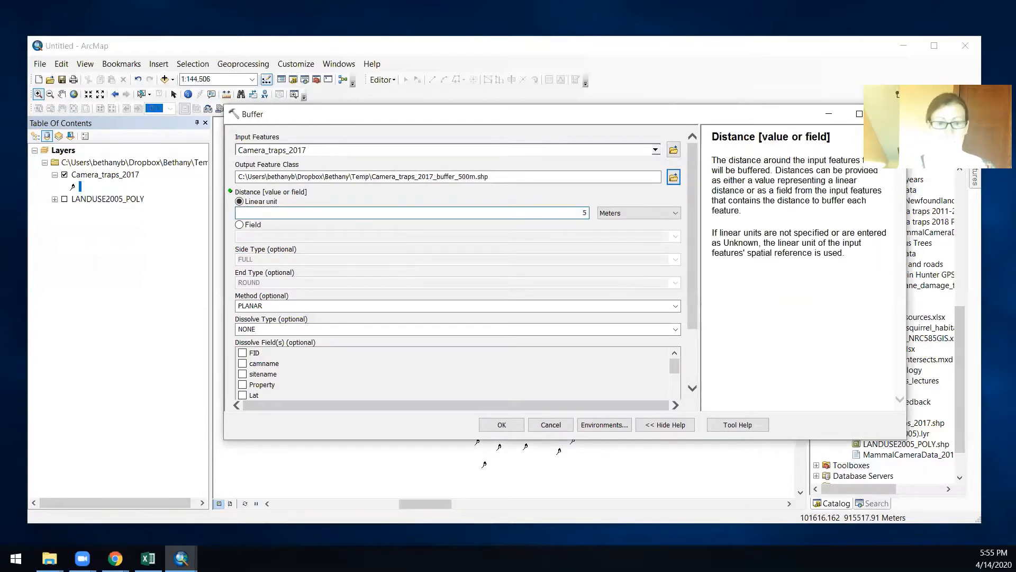
{"action": "type", "text": "00"}
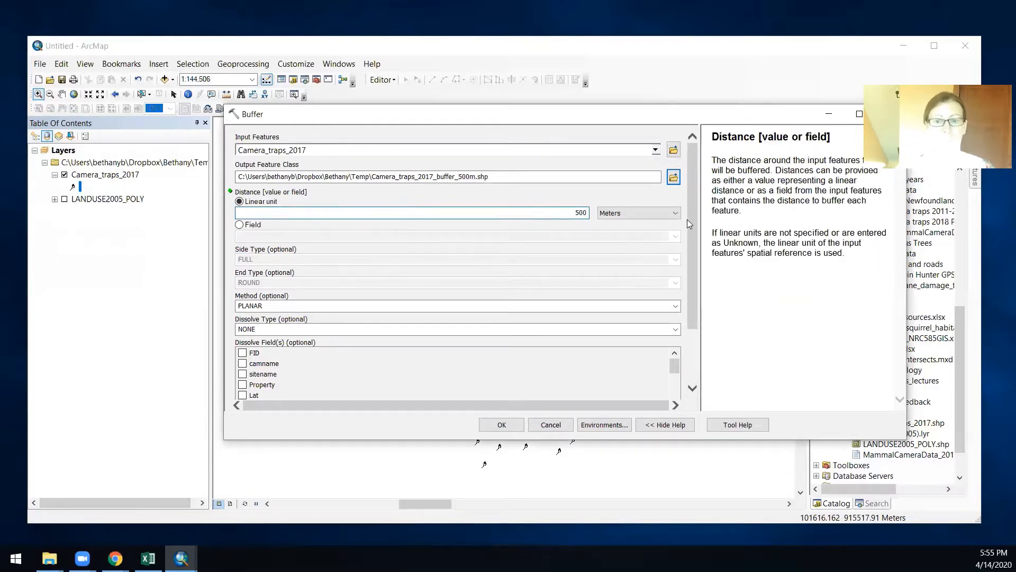
{"action": "left_click_drag", "start_coordinate": [692, 220], "coordinate": [693, 323]}
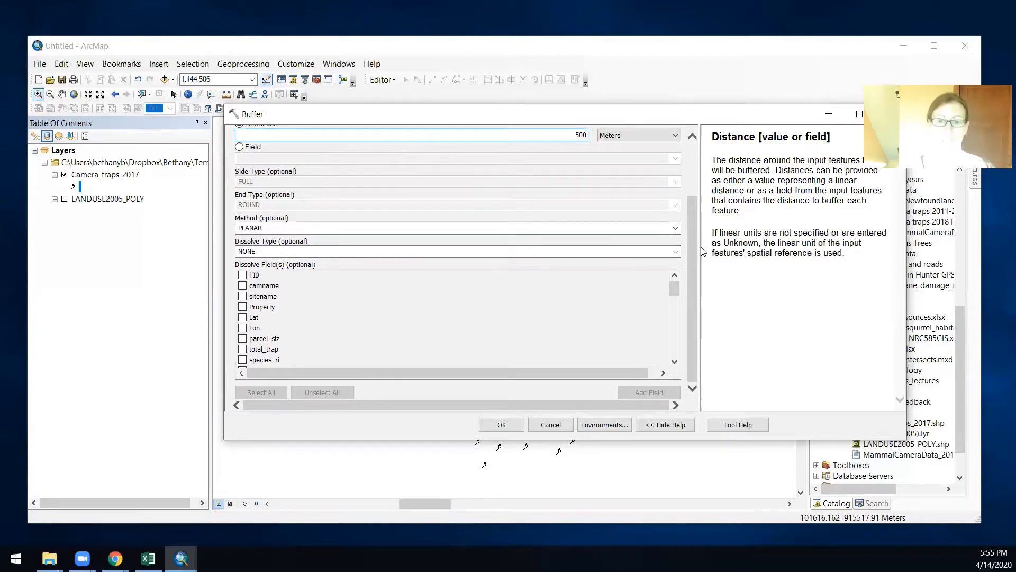
{"action": "left_click", "coordinate": [502, 425]}
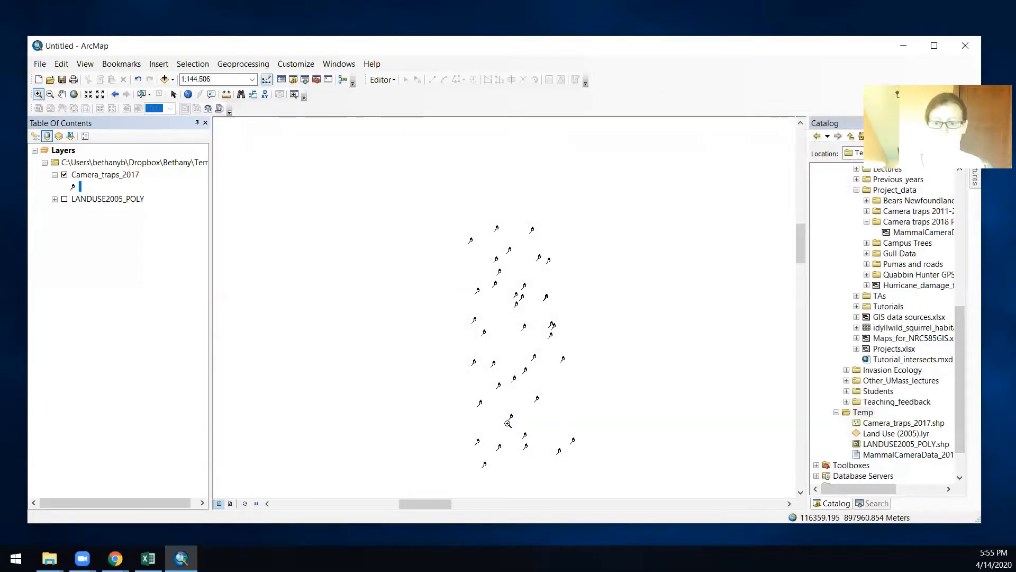
- Expand the LANDUSE2005_POLY legend and examine its land use classes, especially the residential density categories
{"action": "left_click", "coordinate": [55, 199]}
{"action": "scroll", "coordinate": [177, 293], "scroll_direction": "down", "scroll_amount": 3}
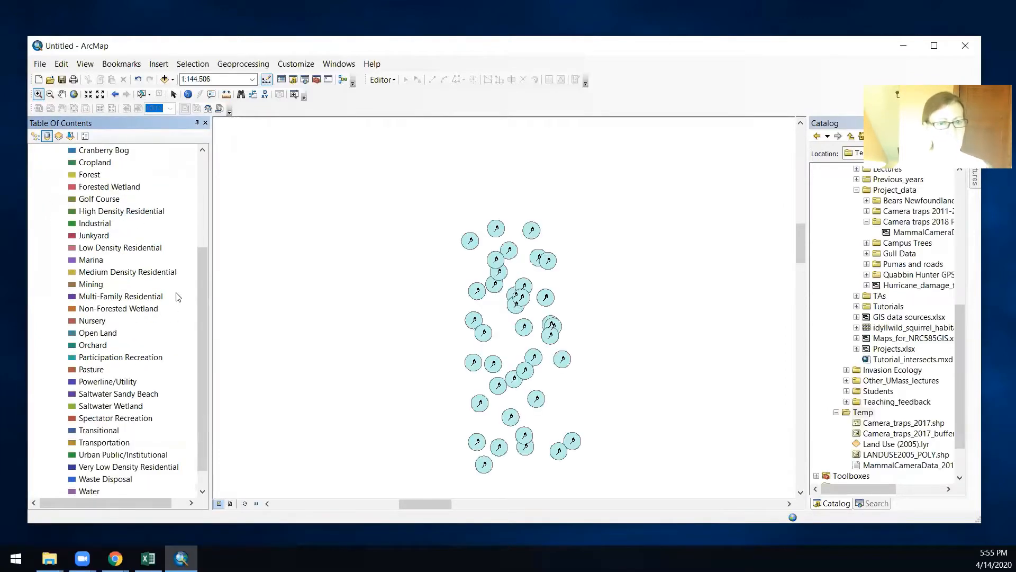
{"action": "scroll", "coordinate": [177, 296], "scroll_direction": "up", "scroll_amount": 2}
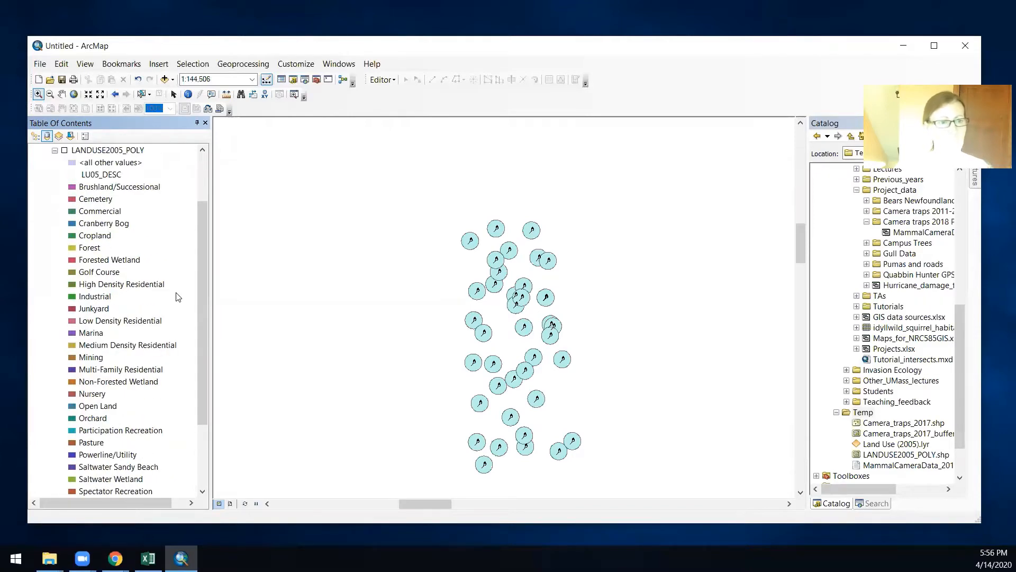
{"action": "scroll", "coordinate": [178, 298], "scroll_direction": "down", "scroll_amount": 2}
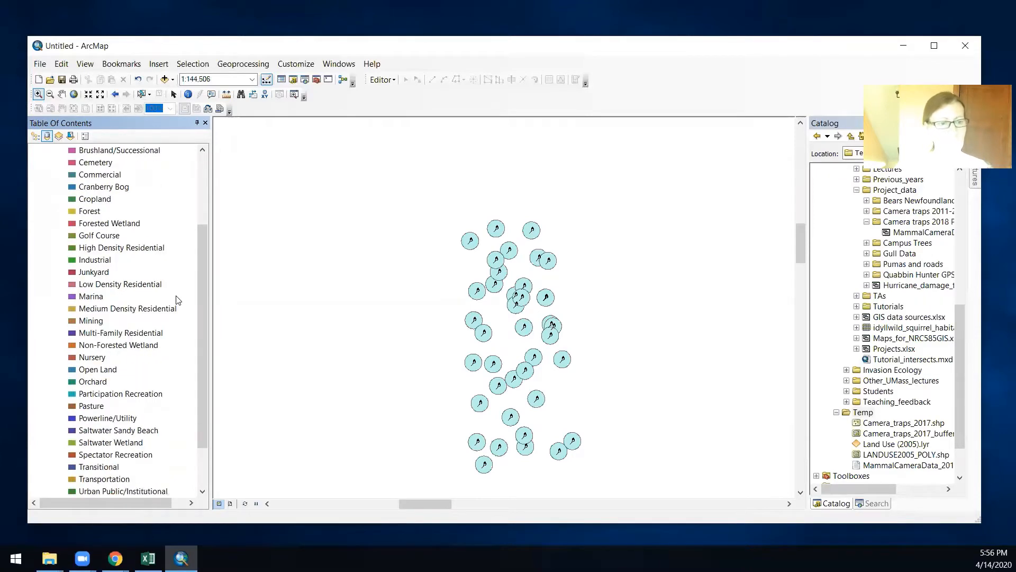
{"action": "left_click", "coordinate": [151, 300]}
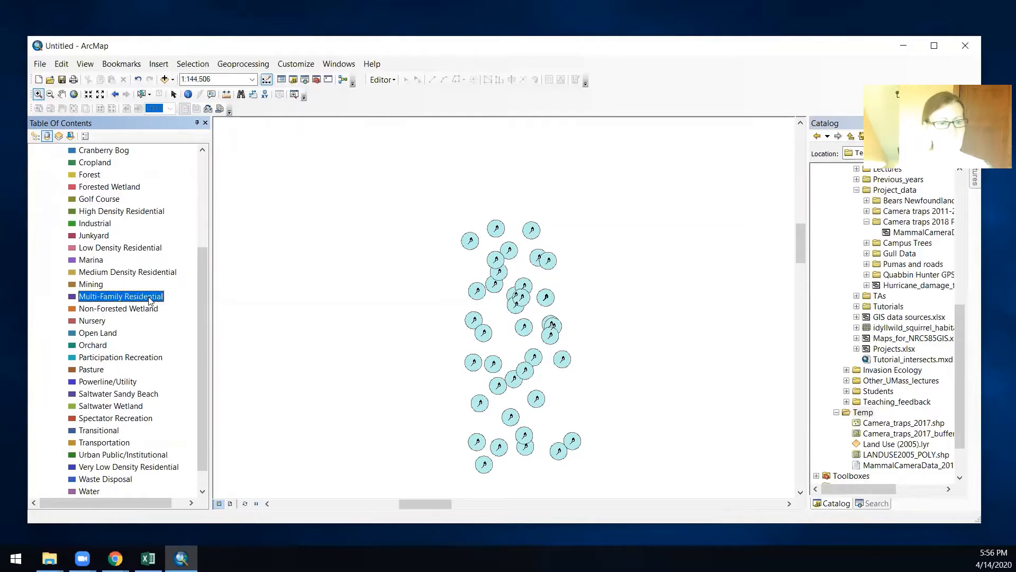
{"action": "left_click", "coordinate": [160, 272]}
{"action": "left_click", "coordinate": [146, 248]}
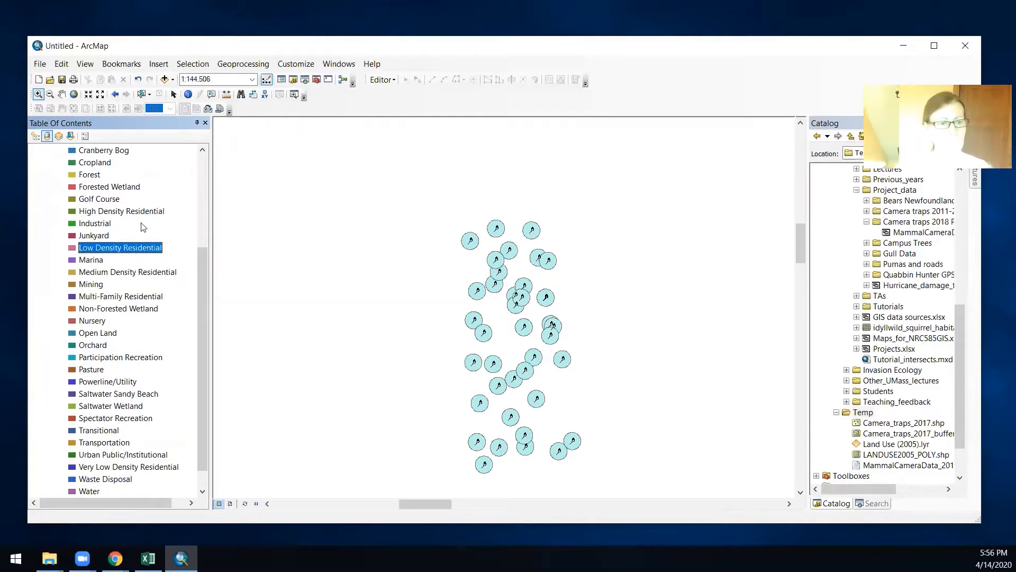
{"action": "left_click", "coordinate": [141, 212]}
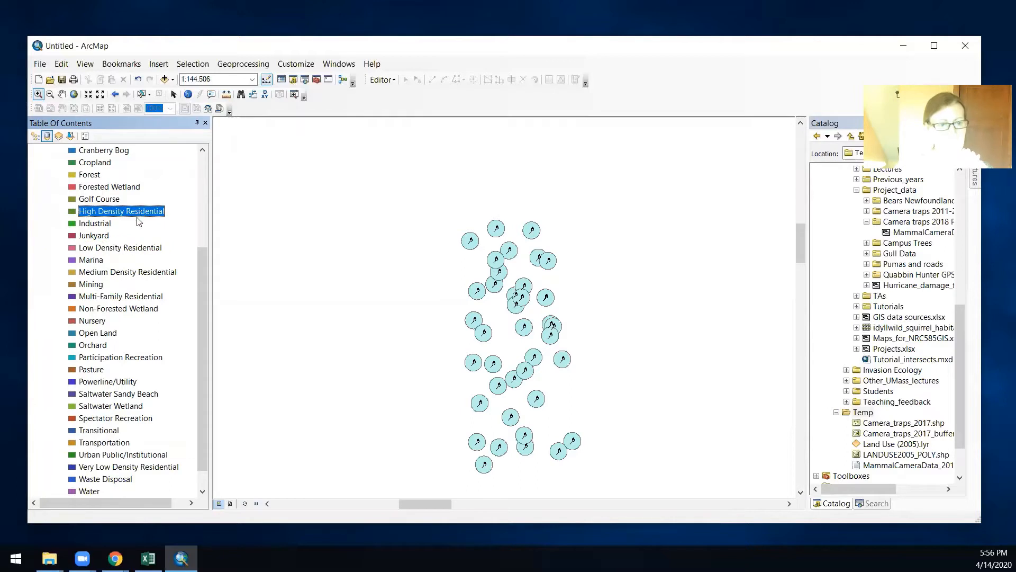
{"action": "scroll", "coordinate": [165, 344], "scroll_direction": "down", "scroll_amount": 1}
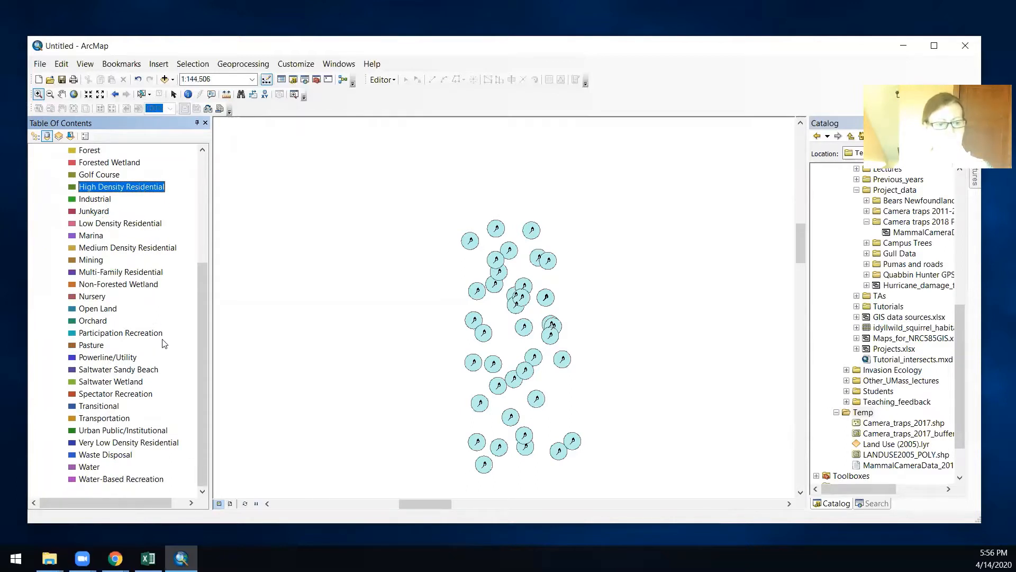
{"action": "scroll", "coordinate": [164, 344], "scroll_direction": "up", "scroll_amount": 2}
{"action": "scroll", "coordinate": [164, 343], "scroll_direction": "down", "scroll_amount": 1}
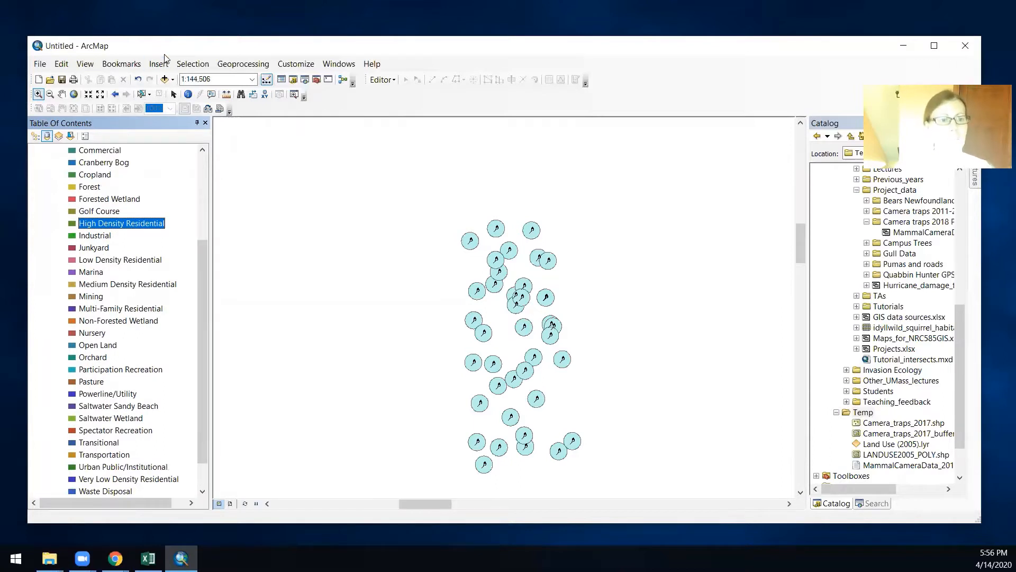
- Start a Select By Attributes query on the LANDUSE2005_POLY layer
{"action": "left_click", "coordinate": [201, 67]}
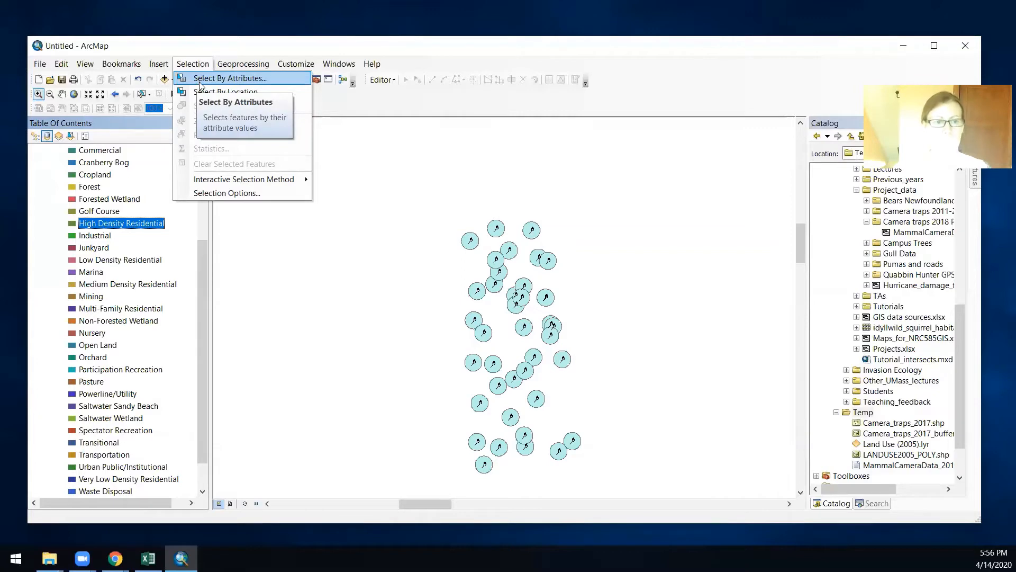
{"action": "left_click", "coordinate": [201, 85]}
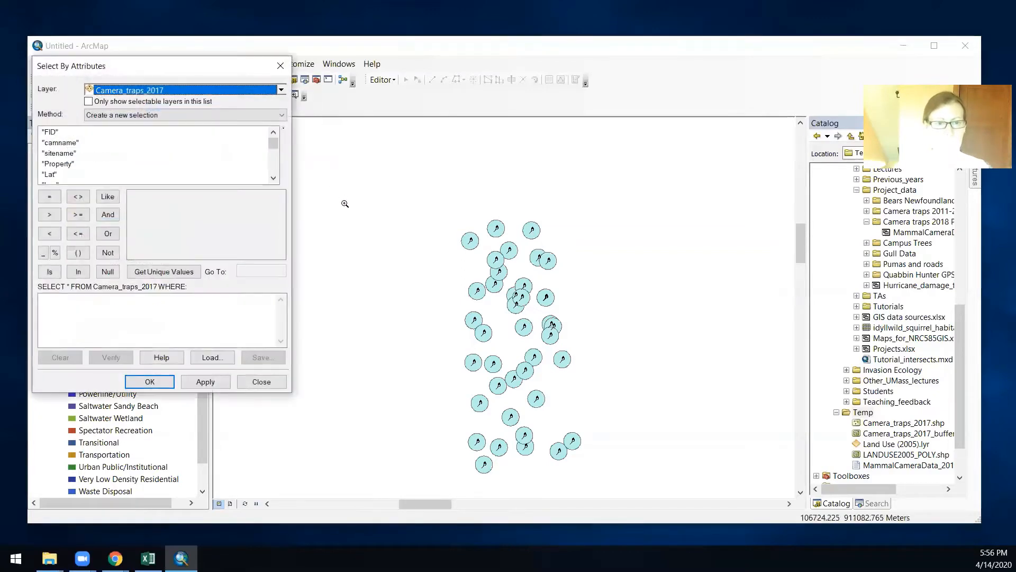
{"action": "left_click_drag", "start_coordinate": [131, 69], "coordinate": [412, 113]}
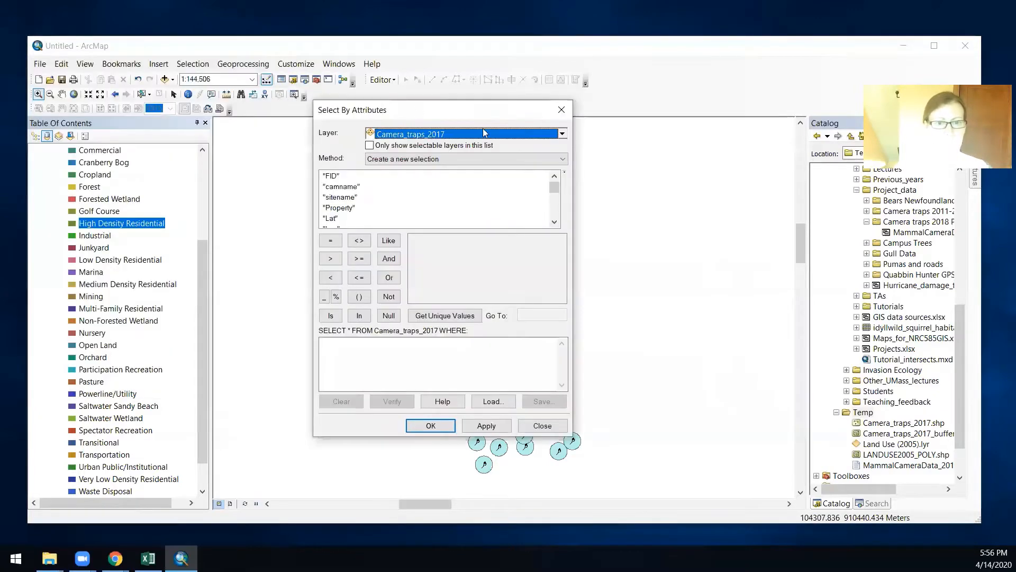
{"action": "left_click", "coordinate": [562, 134]}
{"action": "left_click", "coordinate": [415, 172]}
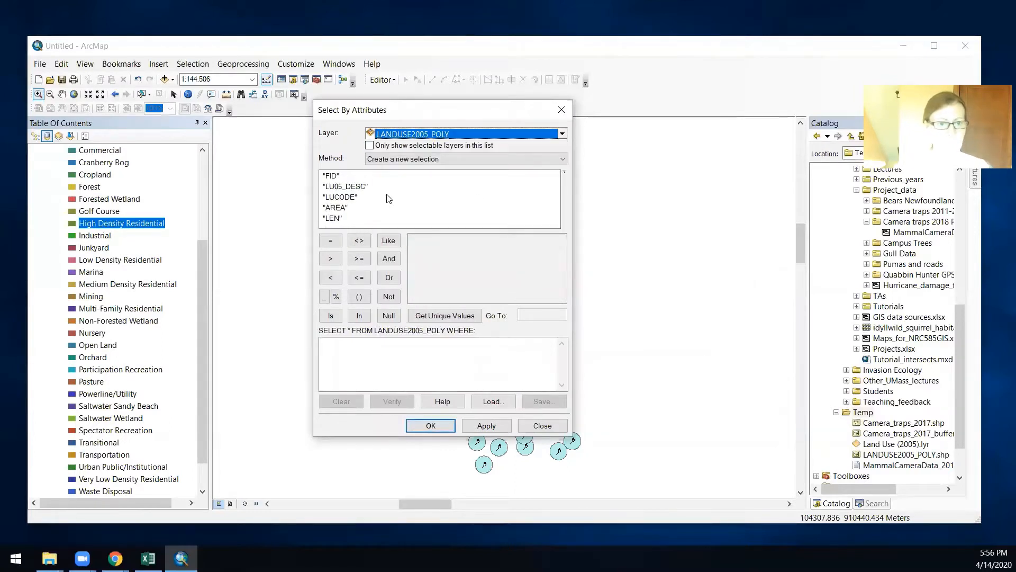
- Enter the query condition "LU05_DESC" = 'High Density Residential', choosing the class from the field's unique values
{"action": "double_click", "coordinate": [347, 187]}
{"action": "left_click", "coordinate": [329, 242]}
{"action": "left_click", "coordinate": [447, 316]}
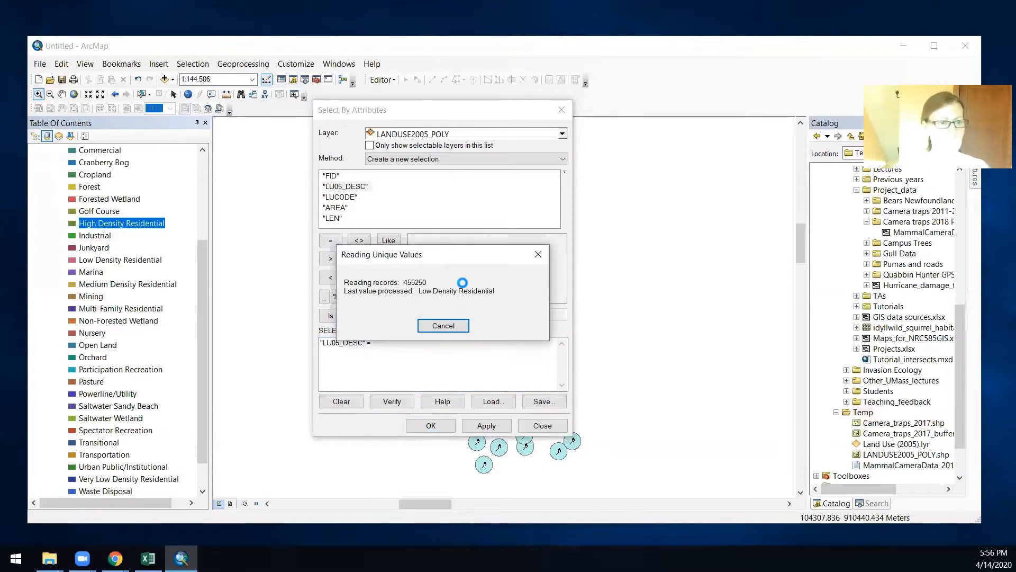
{"action": "scroll", "coordinate": [470, 279], "scroll_direction": "down", "scroll_amount": 1}
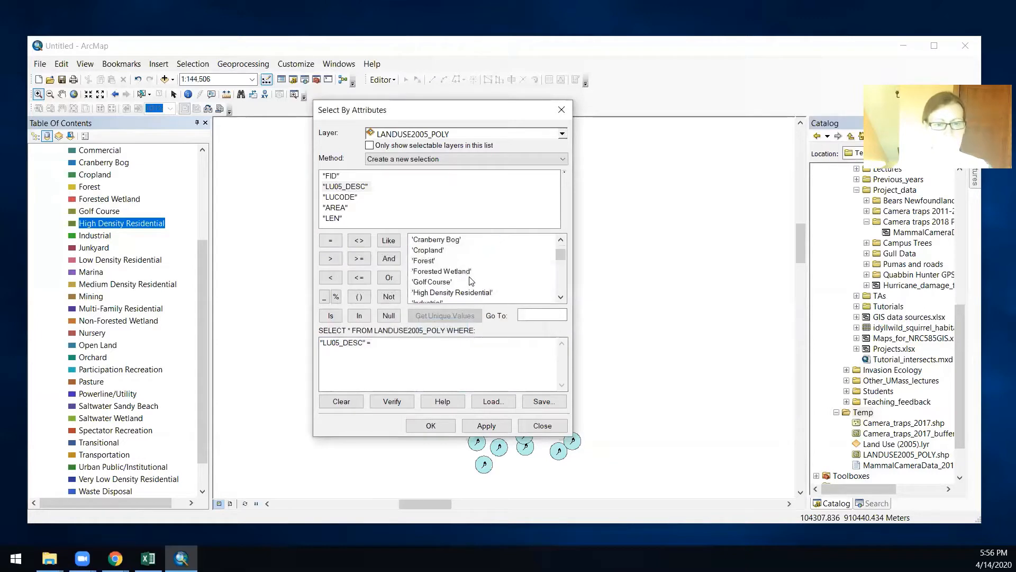
{"action": "double_click", "coordinate": [468, 293]}
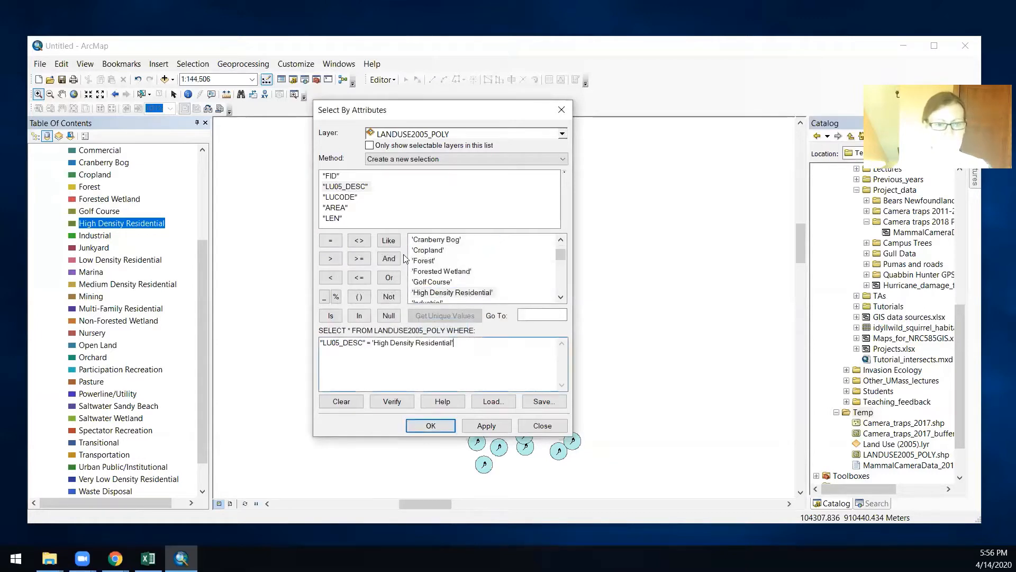
- Extend the selection query with OR "LU05_DESC" = 'Low Density Residential'
{"action": "left_click", "coordinate": [390, 277]}
{"action": "double_click", "coordinate": [347, 188]}
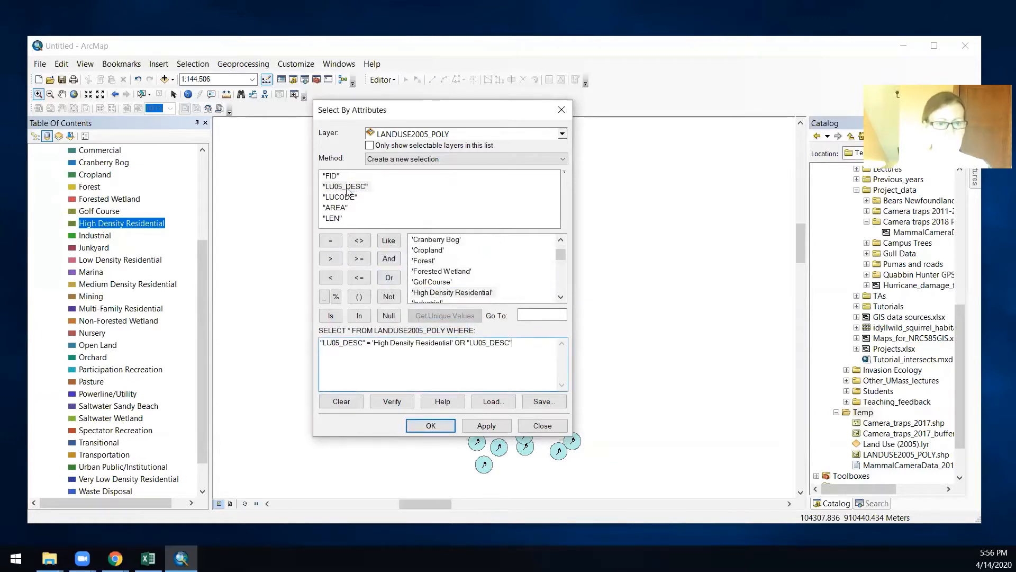
{"action": "left_click", "coordinate": [331, 241]}
{"action": "scroll", "coordinate": [488, 287], "scroll_direction": "down", "scroll_amount": 1}
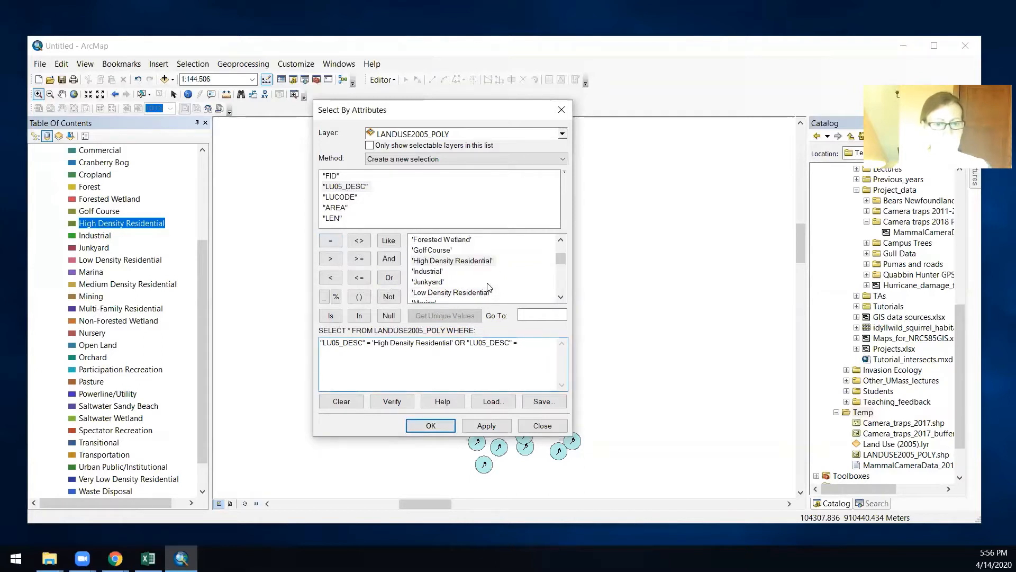
{"action": "scroll", "coordinate": [488, 287], "scroll_direction": "down", "scroll_amount": 1}
{"action": "left_click", "coordinate": [474, 262]}
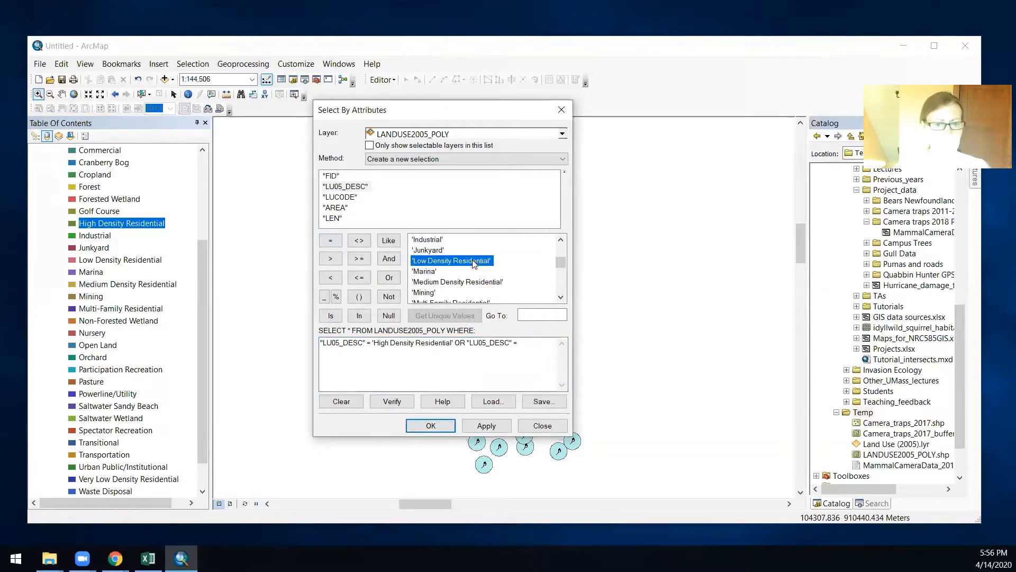
{"action": "double_click", "coordinate": [473, 262]}
- Extend the selection query with OR "LU05_DESC" = 'Medium Density Residential'
{"action": "left_click", "coordinate": [389, 278]}
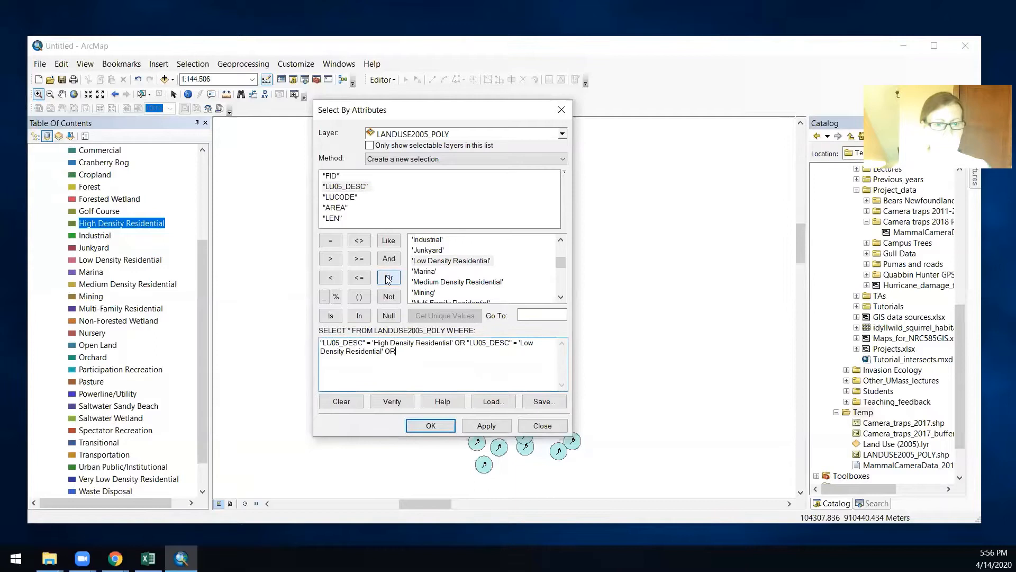
{"action": "double_click", "coordinate": [339, 187]}
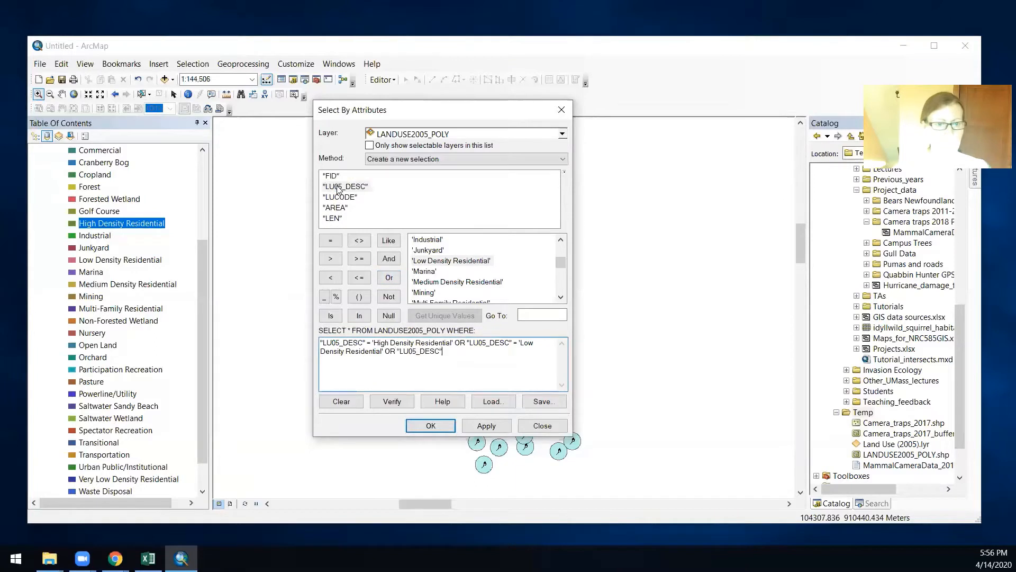
{"action": "left_click", "coordinate": [330, 241]}
{"action": "double_click", "coordinate": [456, 285]}
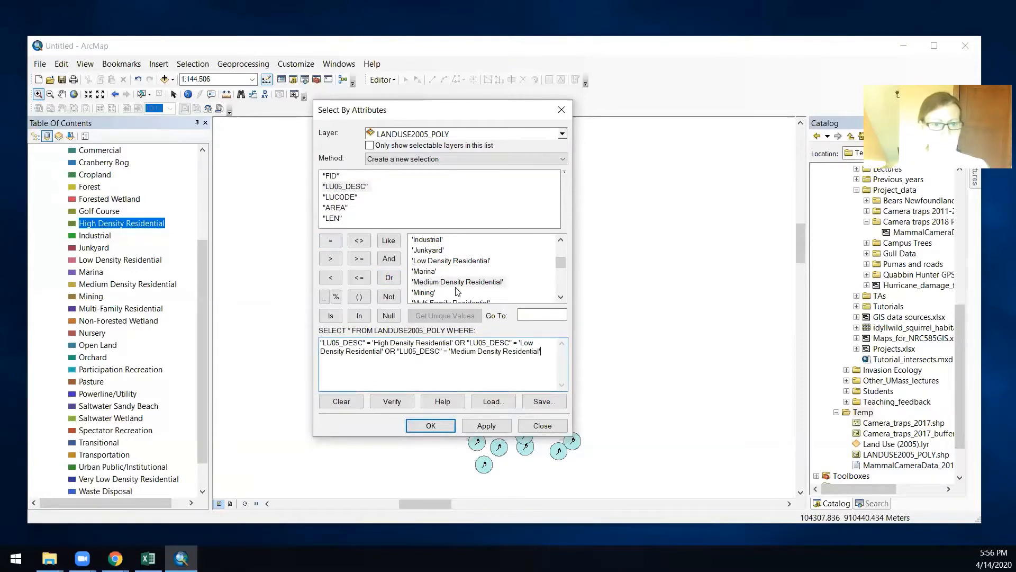
- Extend the selection query with OR "LU05_DESC" = 'Very Low Density Residential'
{"action": "scroll", "coordinate": [458, 291], "scroll_direction": "down", "scroll_amount": 1}
{"action": "scroll", "coordinate": [458, 290], "scroll_direction": "down", "scroll_amount": 4}
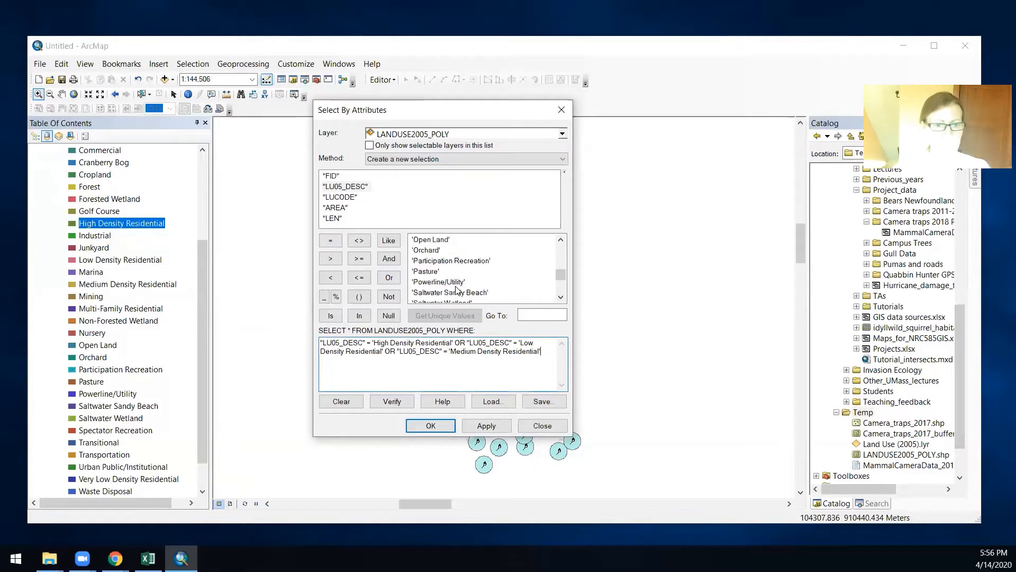
{"action": "scroll", "coordinate": [458, 290], "scroll_direction": "down", "scroll_amount": 1}
{"action": "scroll", "coordinate": [458, 290], "scroll_direction": "up", "scroll_amount": 1}
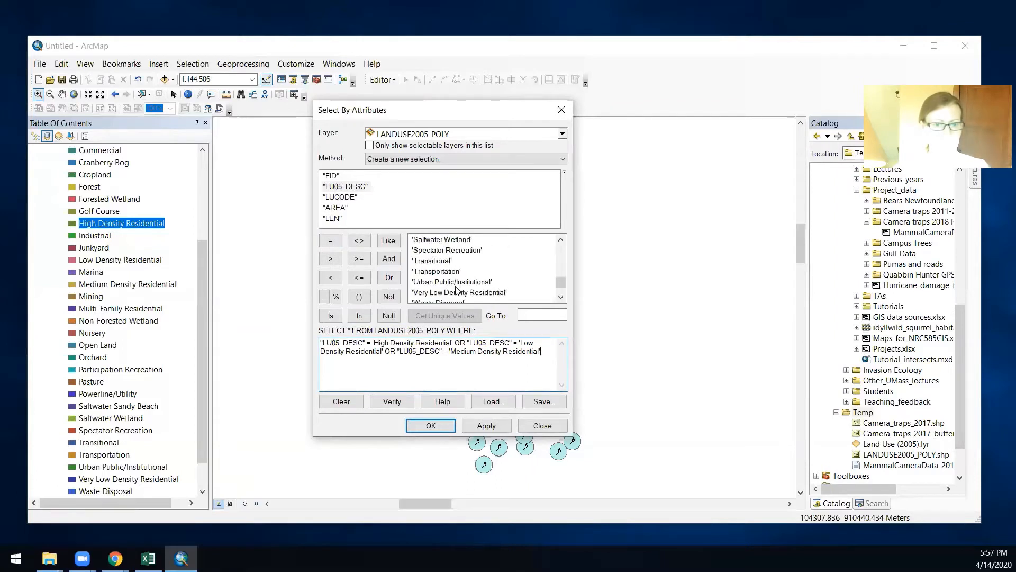
{"action": "left_click", "coordinate": [389, 277]}
{"action": "double_click", "coordinate": [345, 188]}
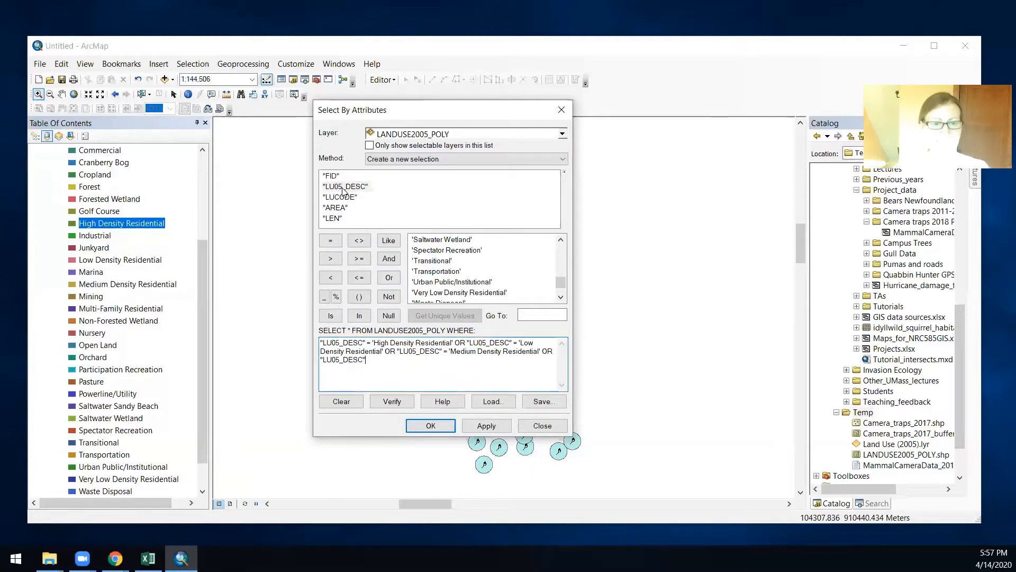
{"action": "left_click", "coordinate": [333, 244]}
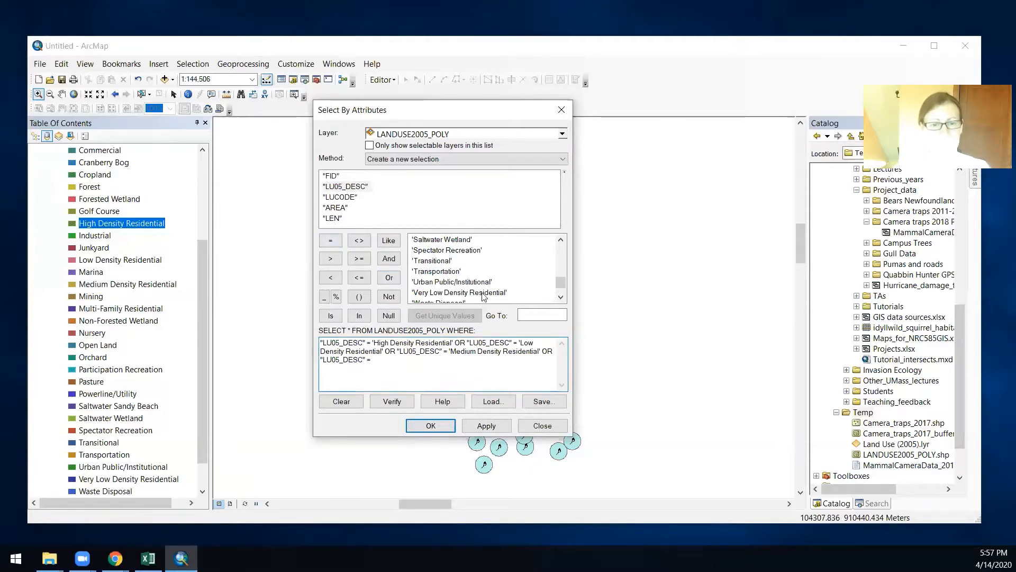
{"action": "double_click", "coordinate": [484, 293]}
- Add OR "LU05_DESC" = 'Multi-Family Residential' to the query and run the selection
{"action": "left_click", "coordinate": [391, 277]}
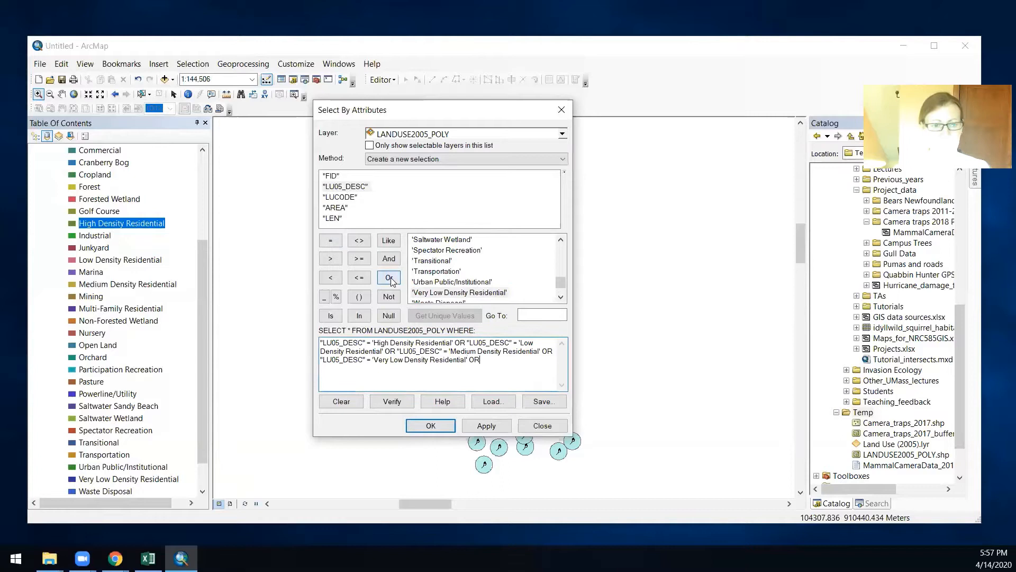
{"action": "double_click", "coordinate": [346, 186]}
{"action": "left_click", "coordinate": [331, 241]}
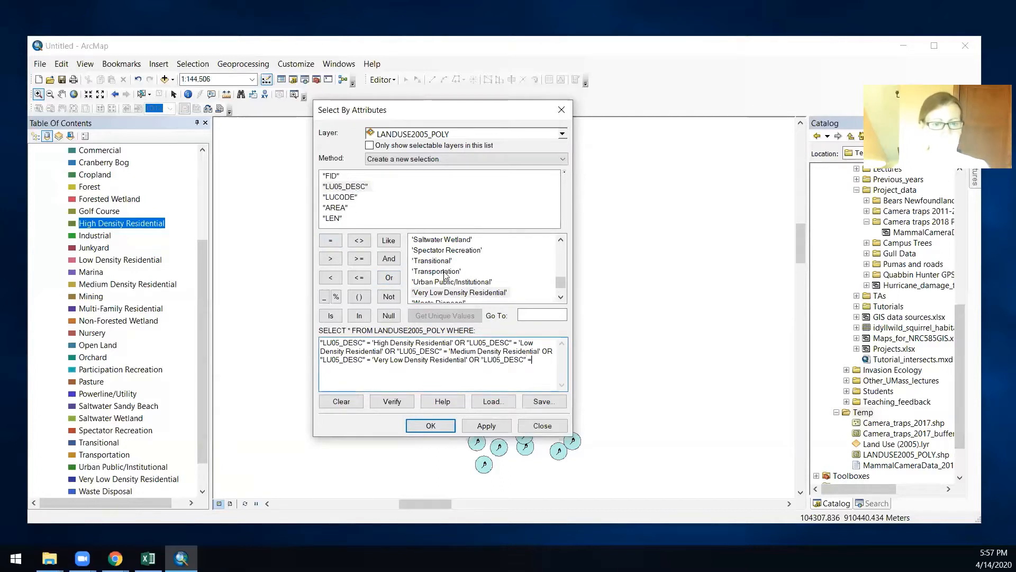
{"action": "scroll", "coordinate": [446, 275], "scroll_direction": "up", "scroll_amount": 3}
{"action": "scroll", "coordinate": [445, 276], "scroll_direction": "up", "scroll_amount": 1}
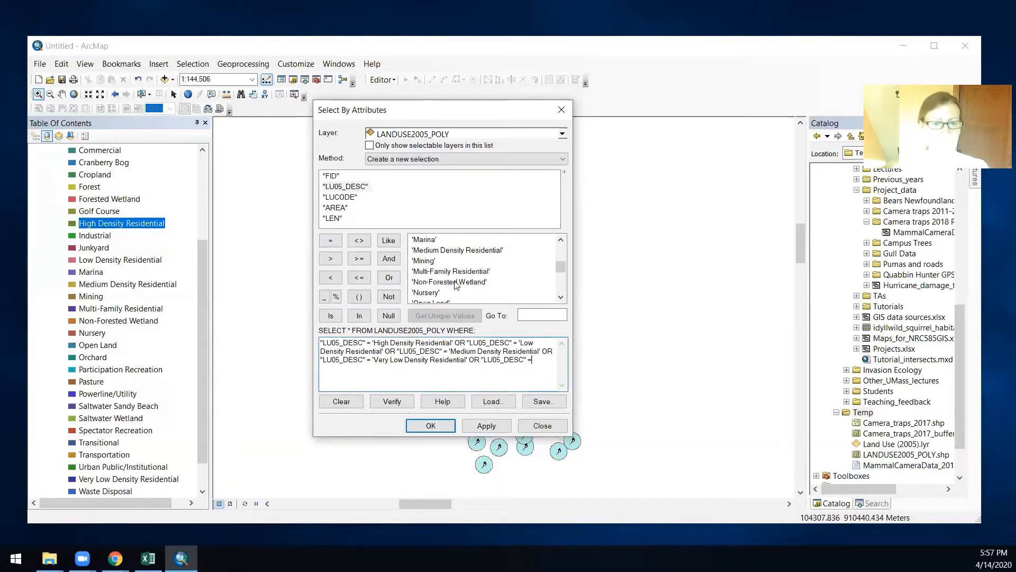
{"action": "double_click", "coordinate": [451, 272]}
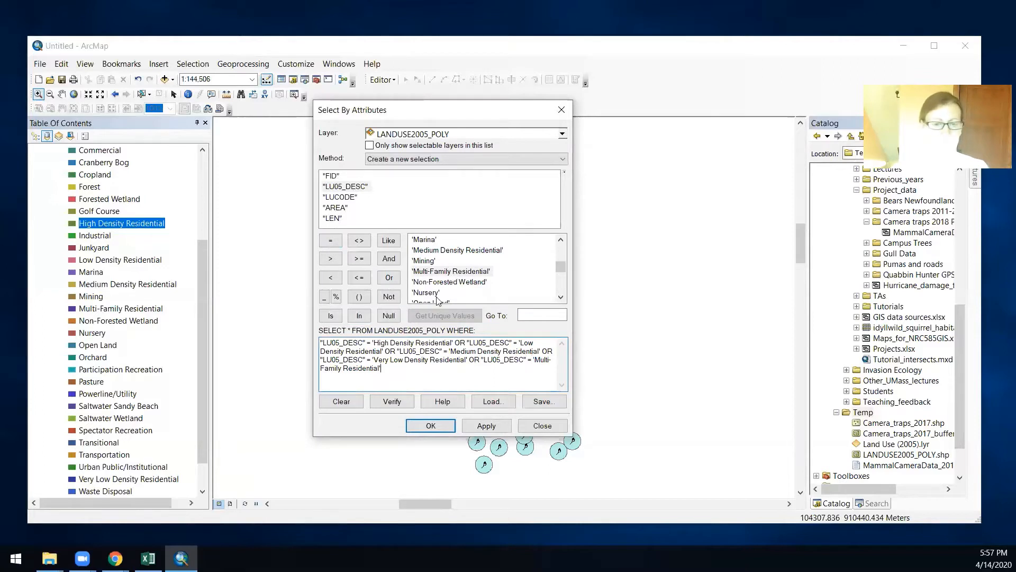
{"action": "left_click", "coordinate": [439, 426]}
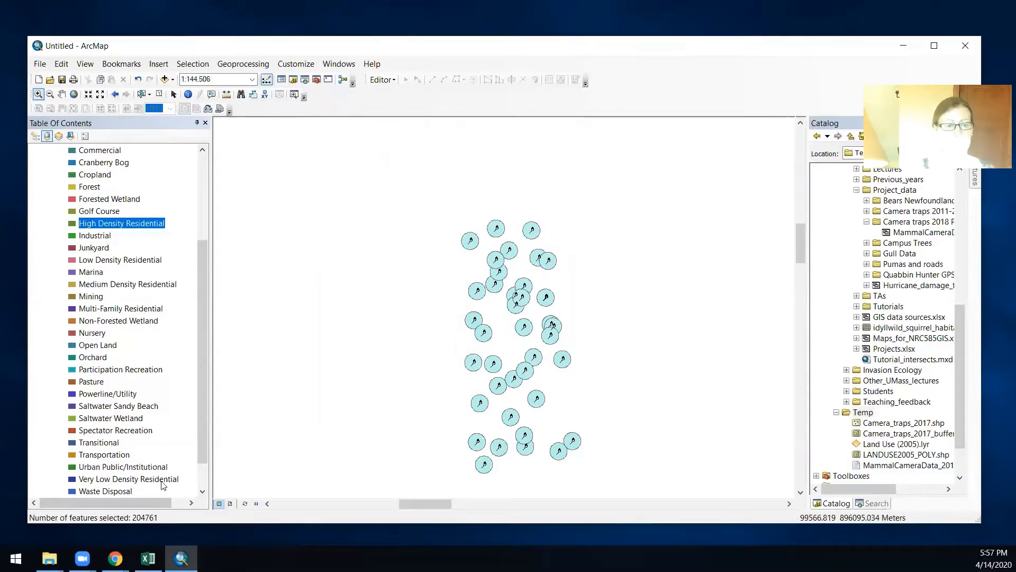
- Examine the selected records in the LANDUSE2005_POLY attribute table, then close the table
{"action": "left_click_drag", "start_coordinate": [205, 290], "coordinate": [204, 203]}
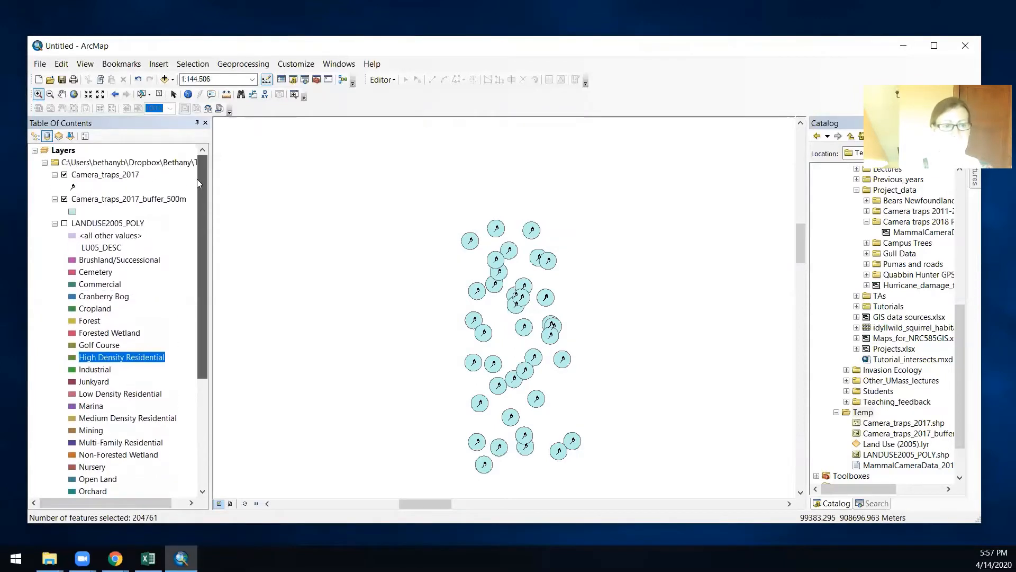
{"action": "right_click", "coordinate": [115, 223]}
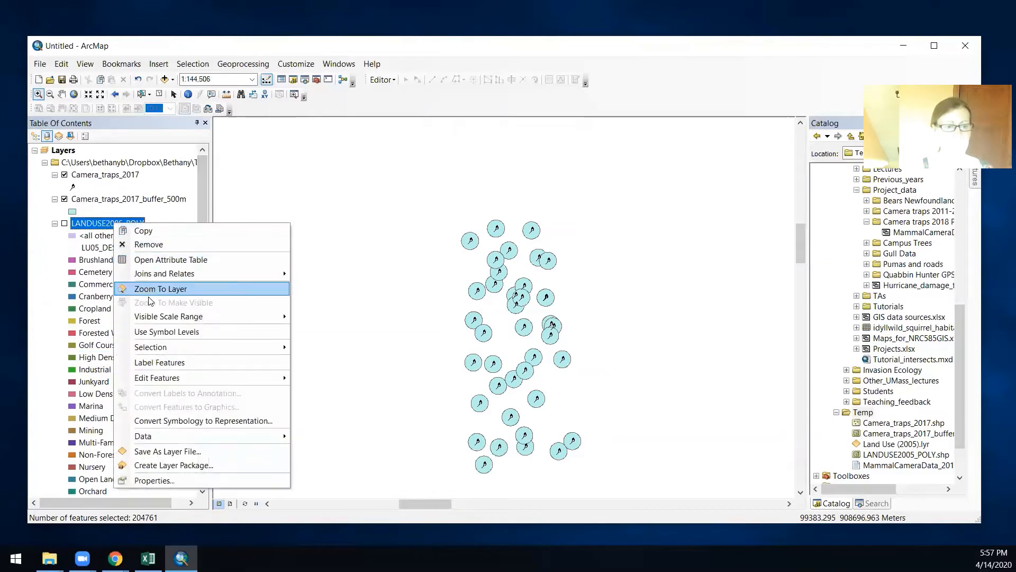
{"action": "left_click", "coordinate": [155, 259]}
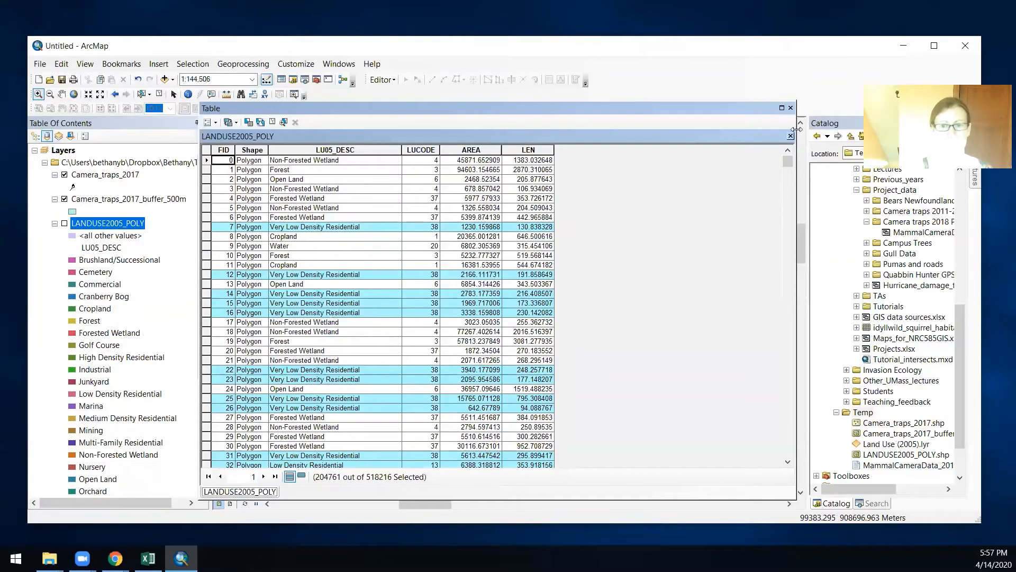
{"action": "left_click", "coordinate": [791, 108]}
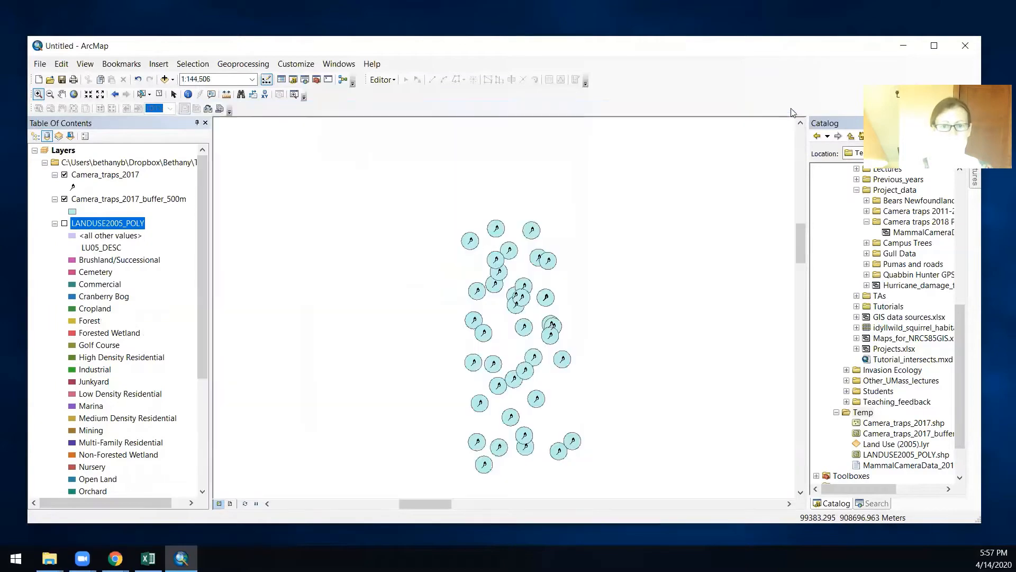
- Export the selected LANDUSE2005_POLY features to the Temp folder as the shapefile Residential.shp and add it to the map
{"action": "right_click", "coordinate": [122, 223]}
{"action": "mouse_move", "coordinate": [190, 443]}
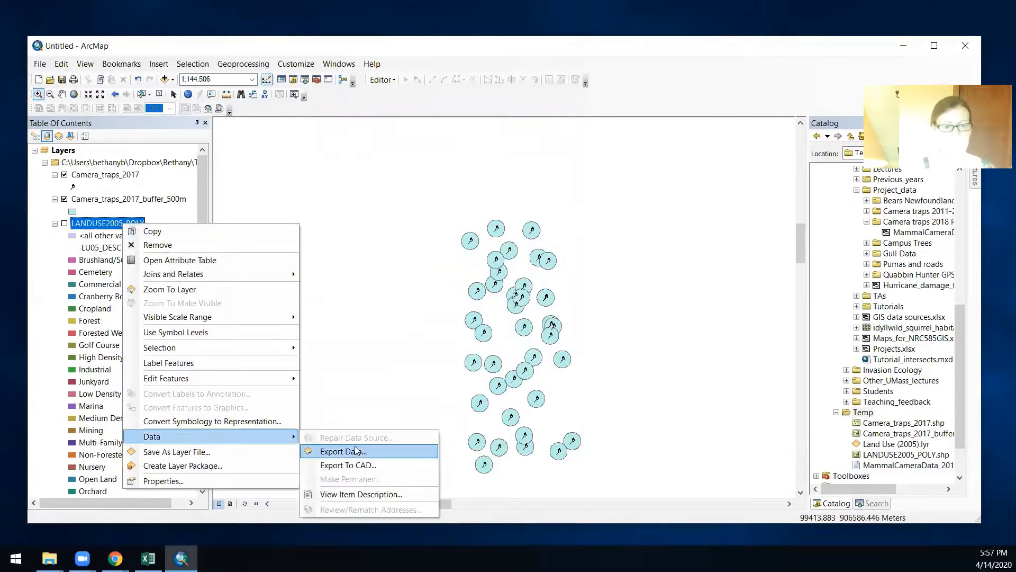
{"action": "left_click", "coordinate": [356, 452]}
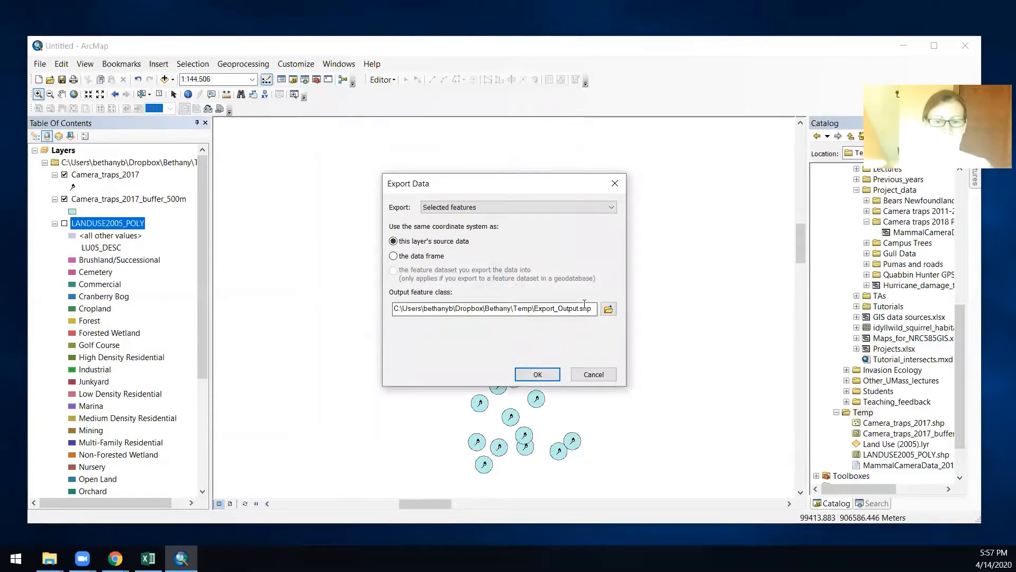
{"action": "left_click", "coordinate": [608, 309]}
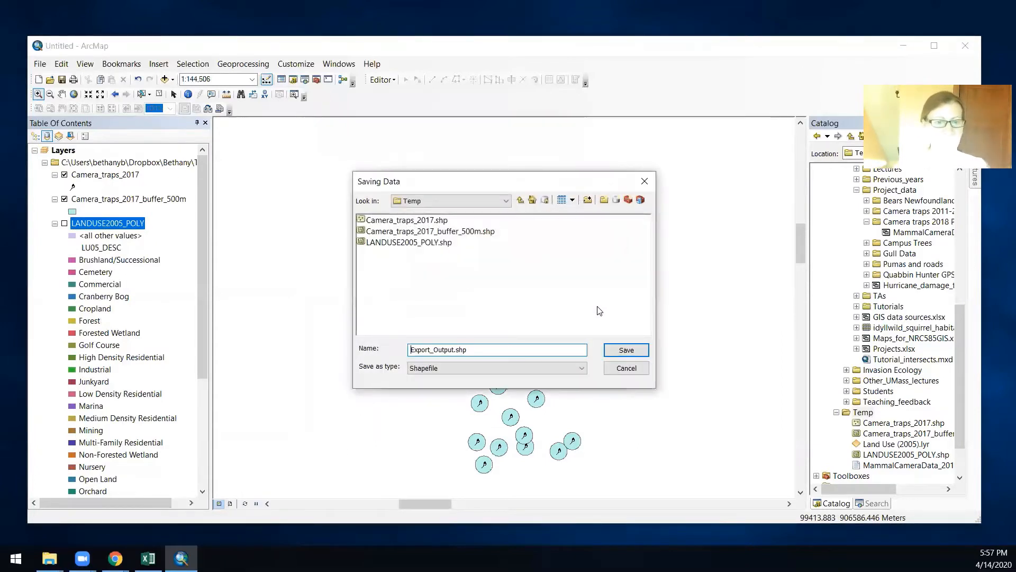
{"action": "double_click", "coordinate": [443, 349]}
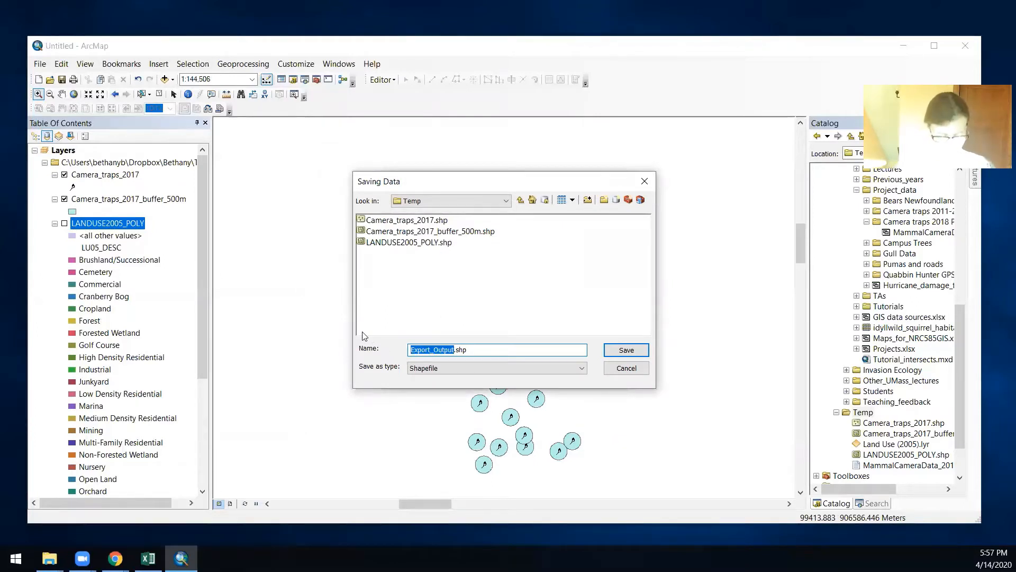
{"action": "type", "text": "Residential"}
{"action": "key", "text": "Return"}
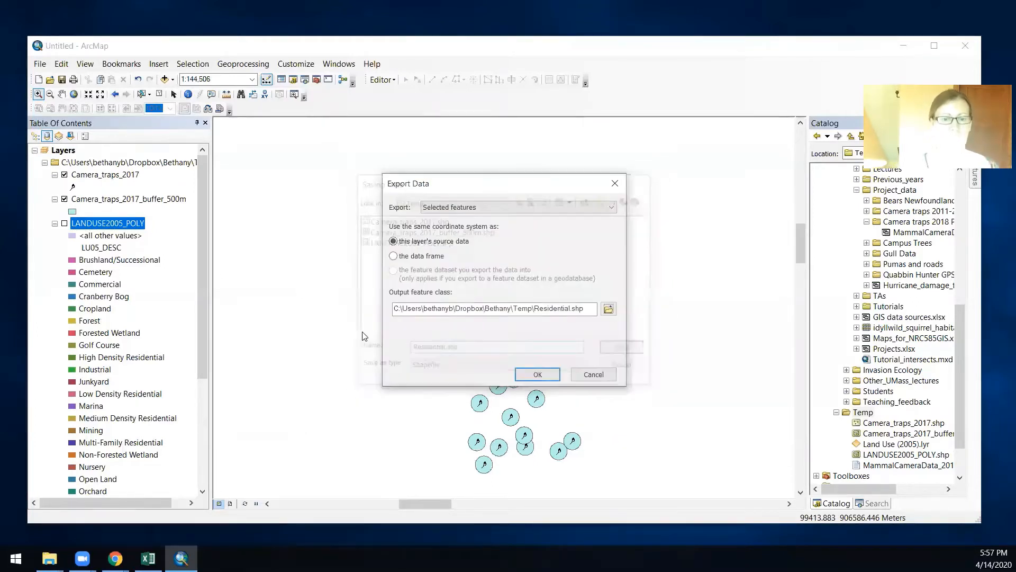
{"action": "left_click", "coordinate": [535, 375]}
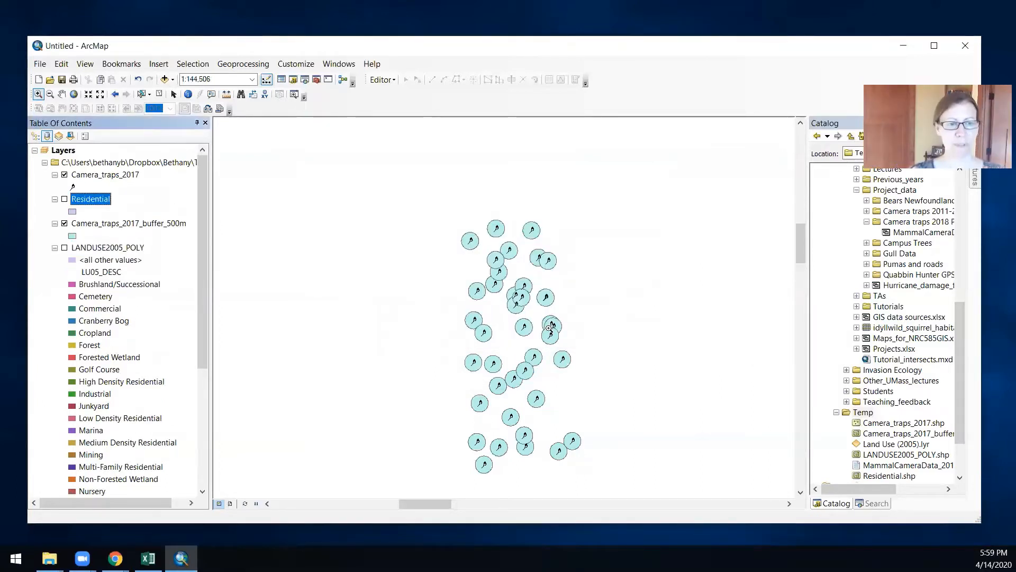
- Collapse the LANDUSE2005_POLY legend, display the Residential layer and hide the Camera_traps_2017 points
{"action": "left_click", "coordinate": [55, 248]}
{"action": "left_click", "coordinate": [64, 199]}
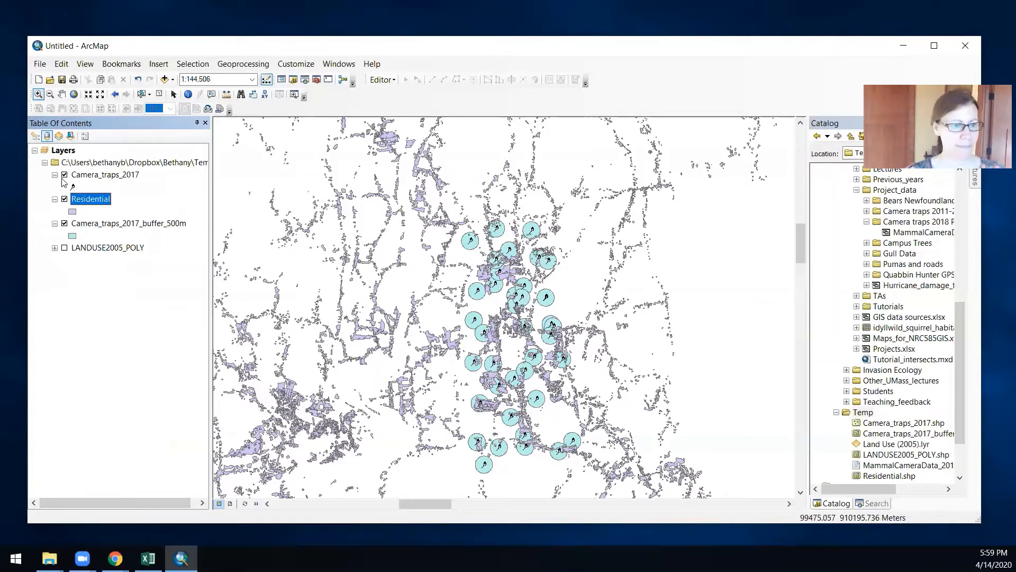
{"action": "left_click", "coordinate": [65, 175]}
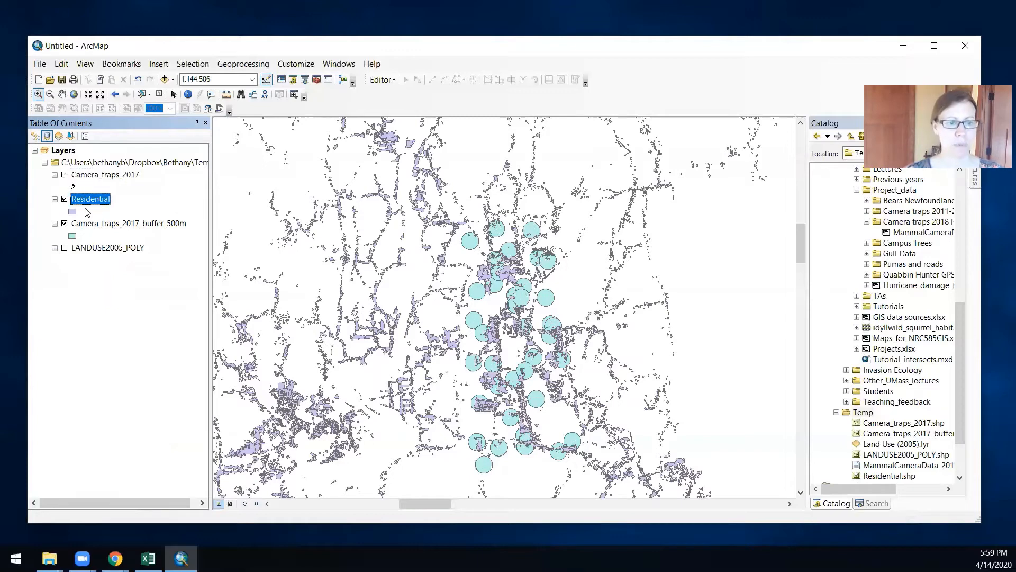
- List the layers by drawing order and move Camera_traps_2017_buffer_500m above the Residential layer
{"action": "left_click", "coordinate": [93, 224]}
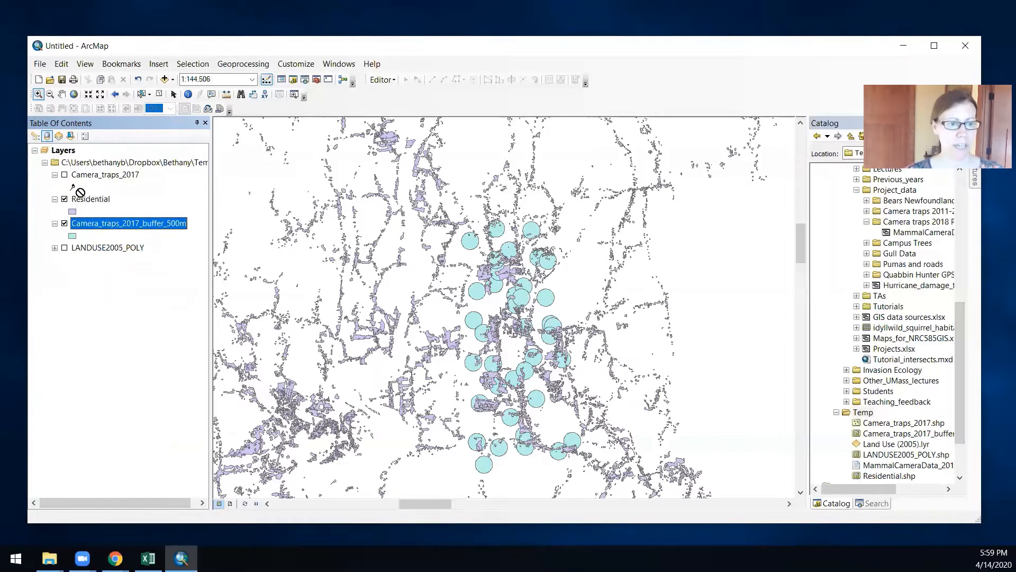
{"action": "left_click", "coordinate": [35, 136]}
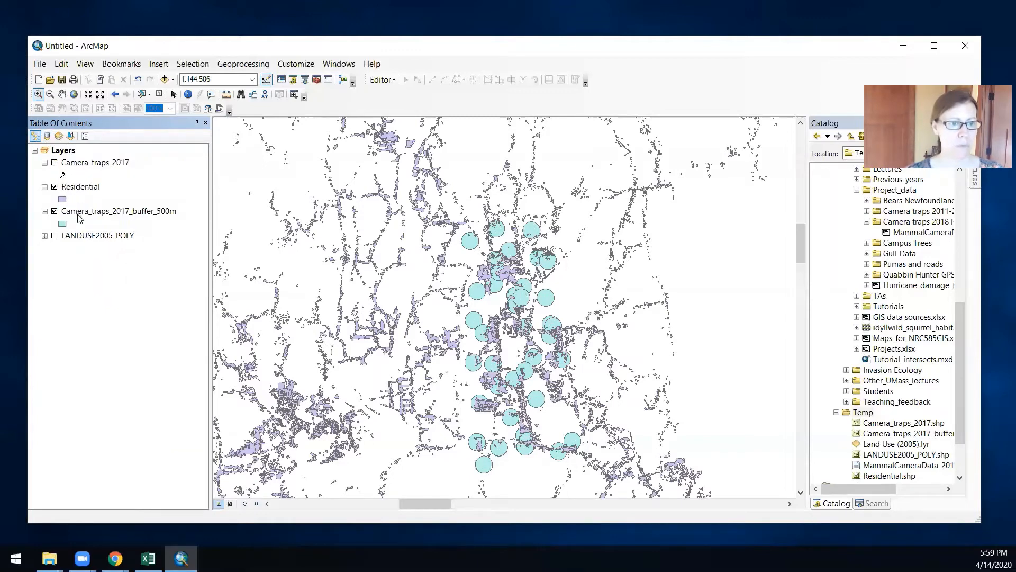
{"action": "left_click_drag", "start_coordinate": [78, 217], "coordinate": [74, 180]}
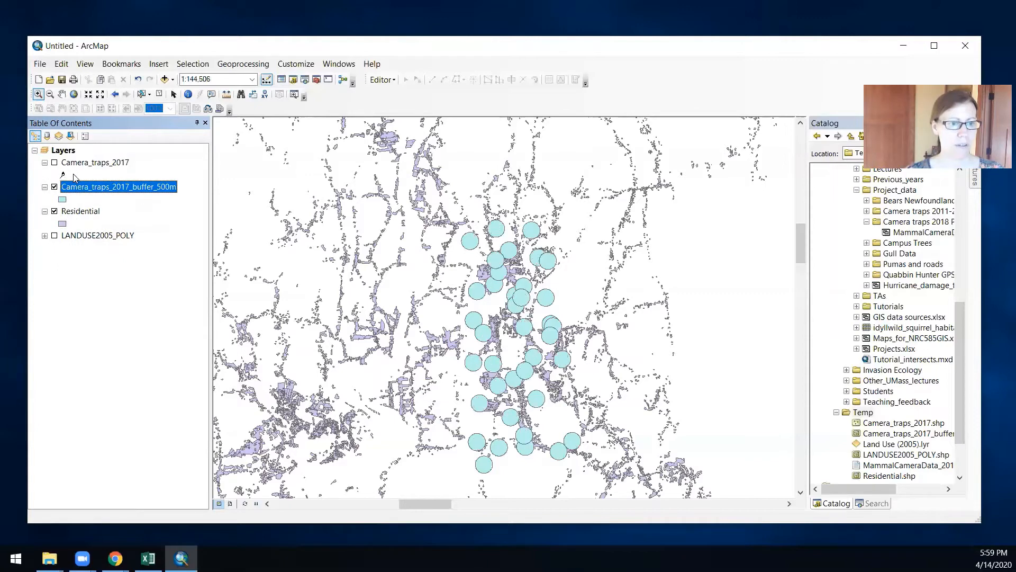
- Symbolize the Camera_traps_2017_buffer_500m layer as hollow with a red outline of width 2
{"action": "left_click", "coordinate": [62, 200]}
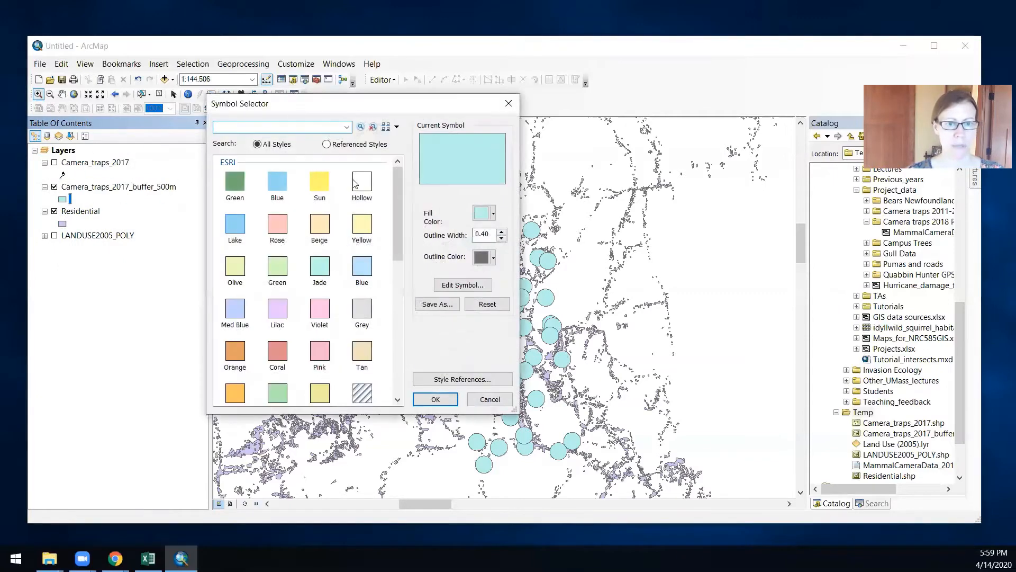
{"action": "left_click", "coordinate": [362, 182]}
{"action": "left_click", "coordinate": [493, 257]}
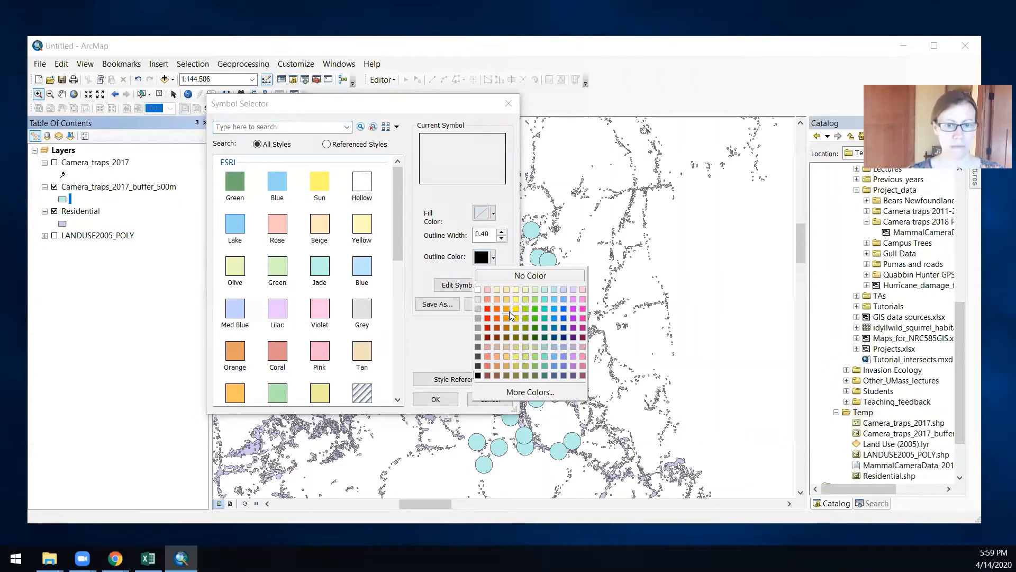
{"action": "left_click", "coordinate": [502, 314]}
{"action": "left_click", "coordinate": [501, 232]}
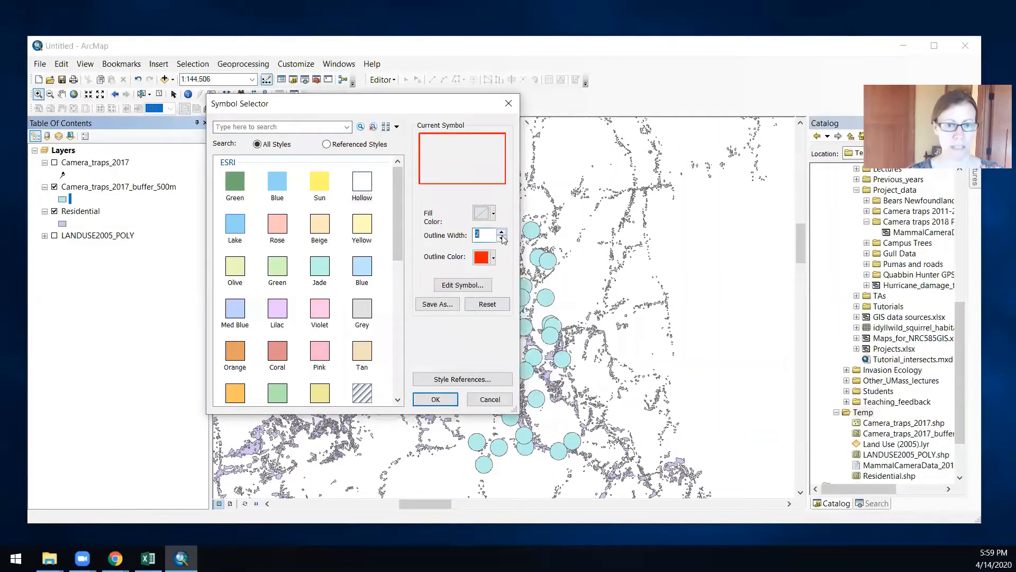
{"action": "left_click", "coordinate": [435, 399]}
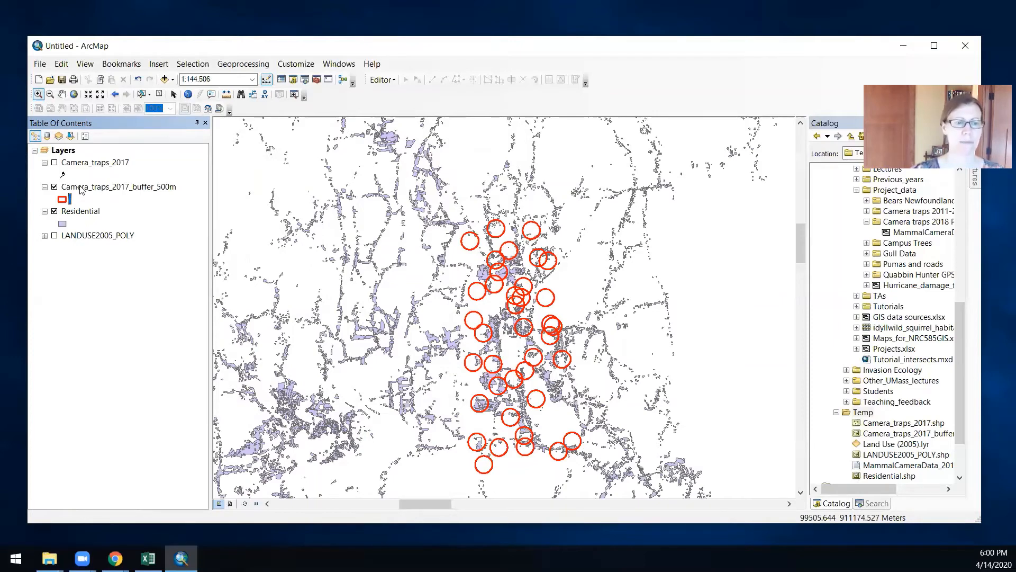
- Examine the land use descriptions and areas in the Residential attribute table, then close the table
{"action": "right_click", "coordinate": [75, 214]}
{"action": "left_click", "coordinate": [133, 250]}
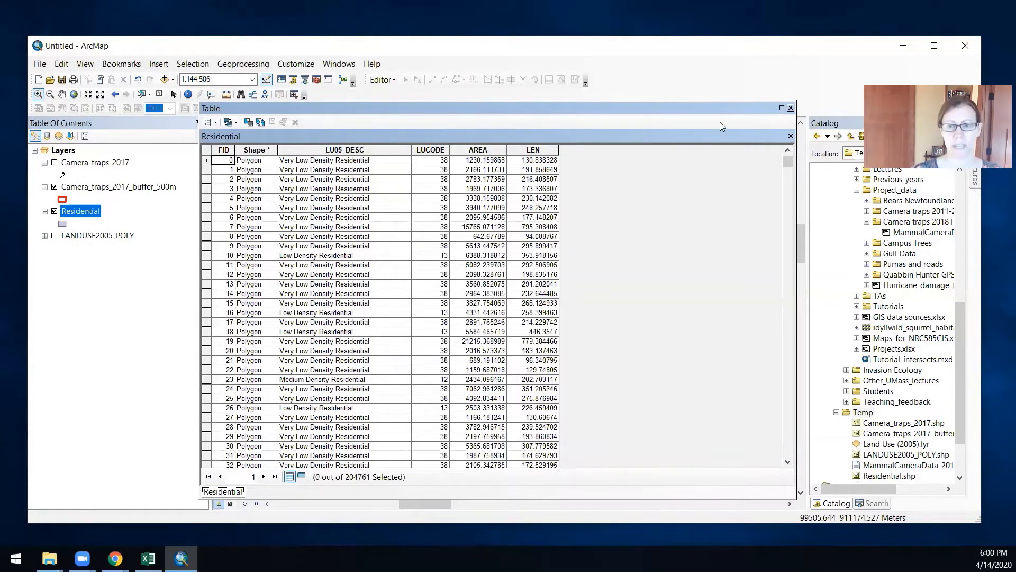
{"action": "left_click", "coordinate": [791, 108]}
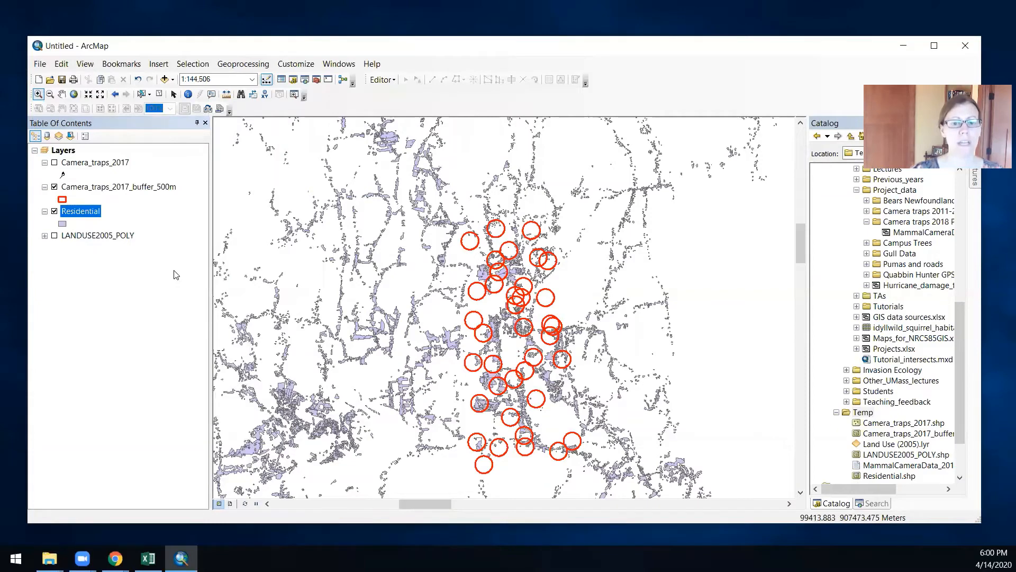
- Set up an Intersect with Camera_traps_2017_buffer_500m and Residential as the input features
{"action": "left_click", "coordinate": [243, 65]}
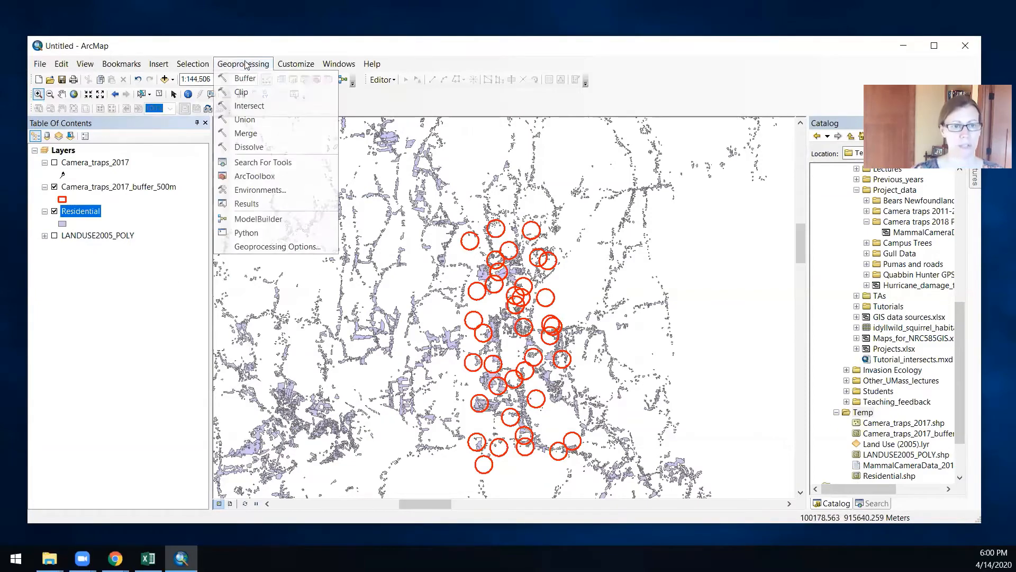
{"action": "left_click", "coordinate": [259, 109]}
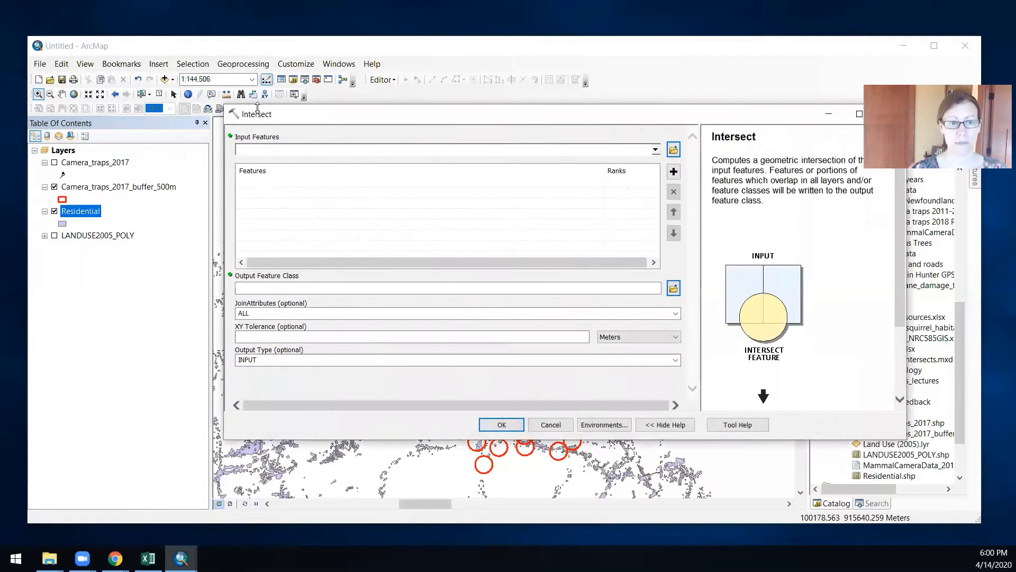
{"action": "left_click", "coordinate": [655, 150]}
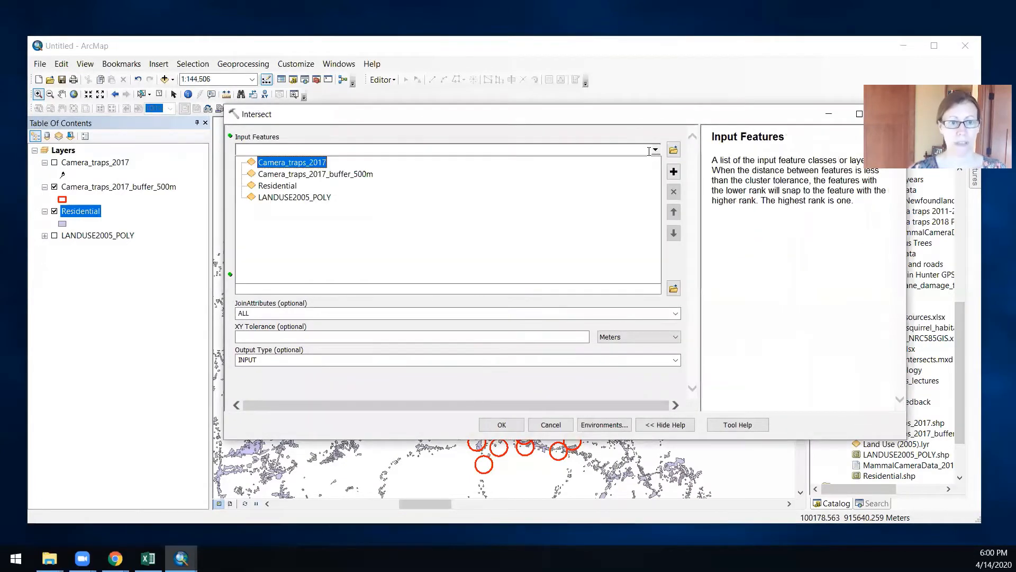
{"action": "left_click", "coordinate": [292, 179]}
{"action": "left_click", "coordinate": [655, 150]}
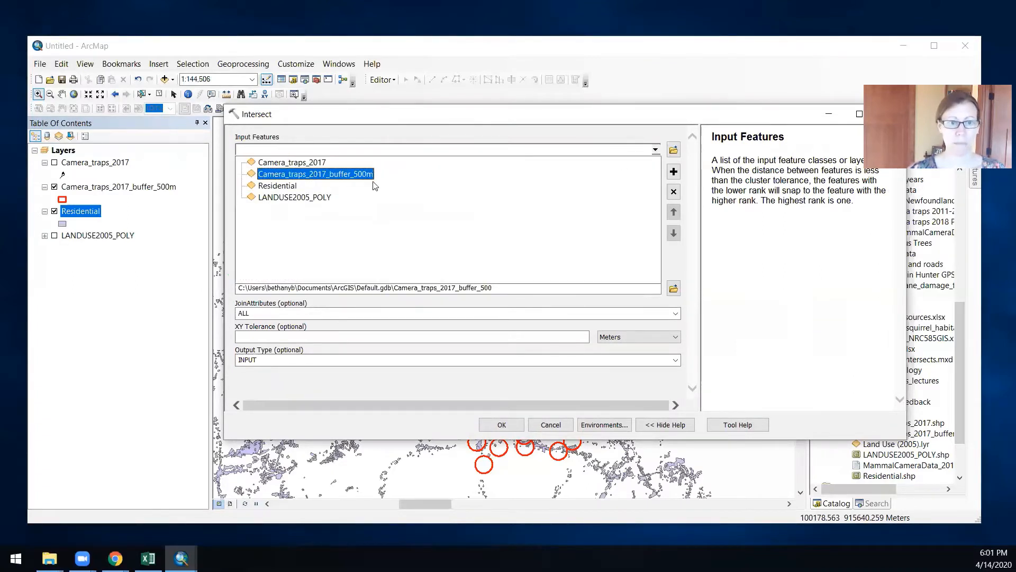
{"action": "left_click", "coordinate": [373, 186]}
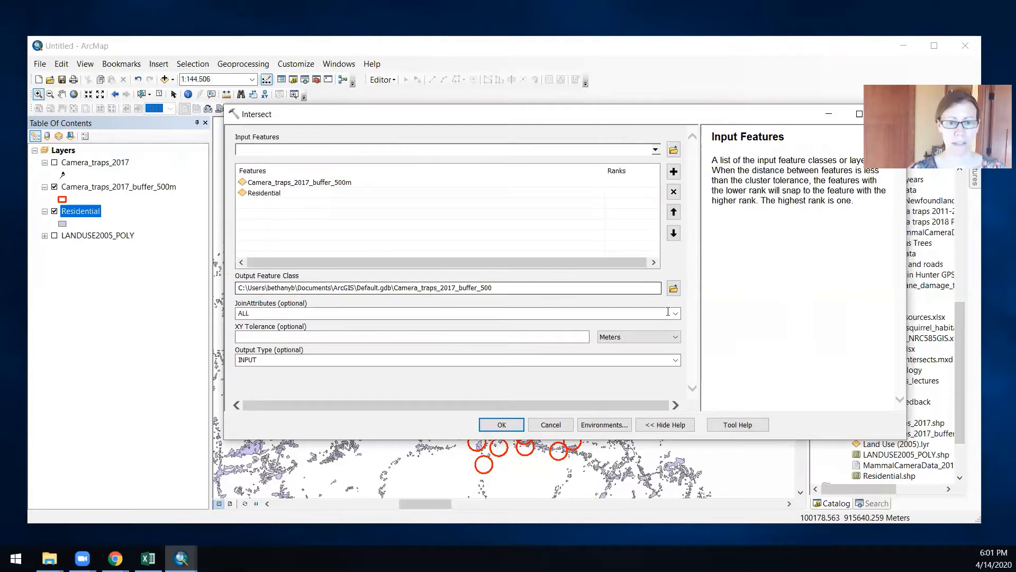
- Name the Intersect output Camera_trap_500_and_residential in the Temp folder and run the tool
{"action": "left_click", "coordinate": [672, 289]}
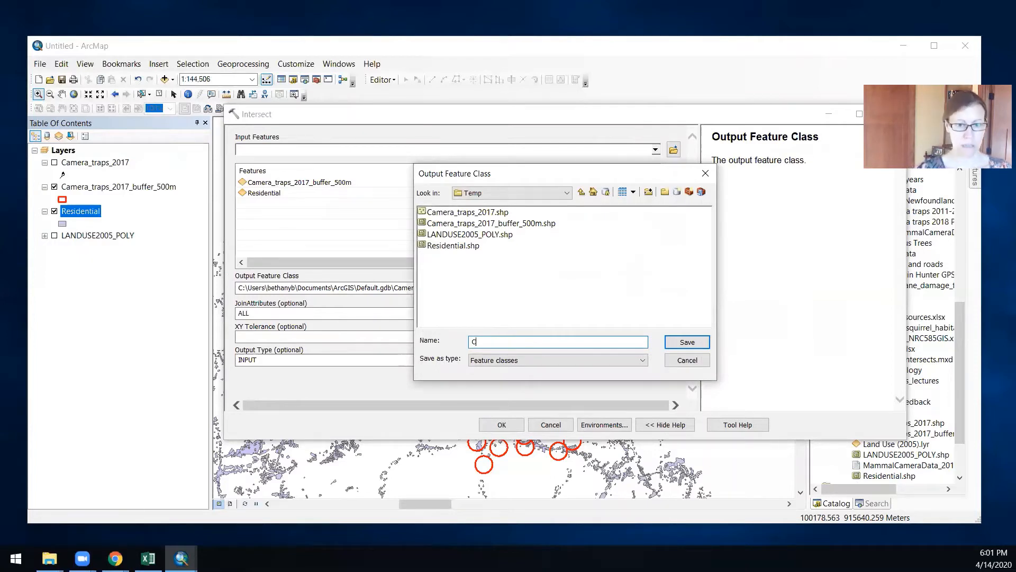
{"action": "type", "text": "amera_trap"}
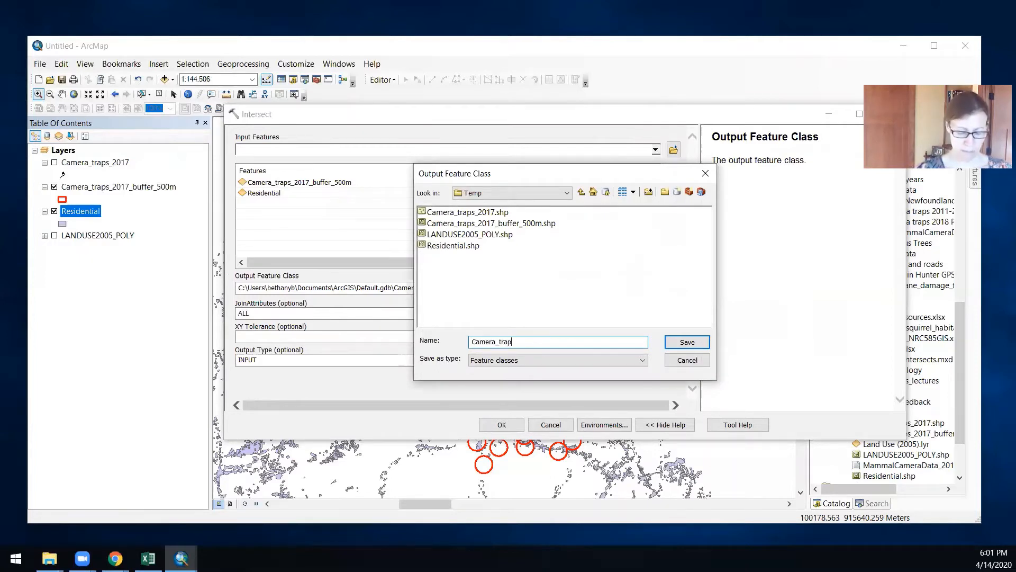
{"action": "type", "text": "_500"}
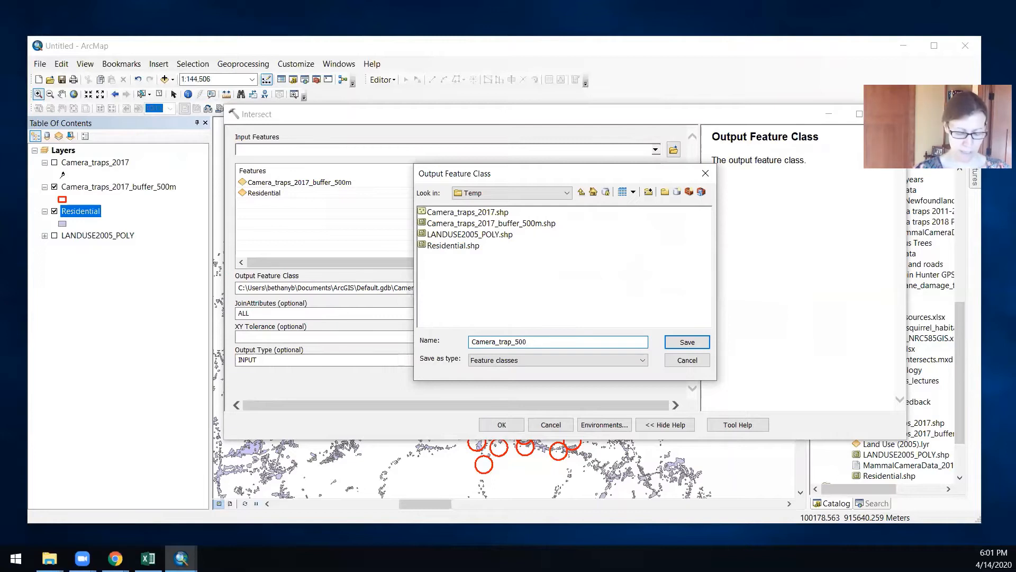
{"action": "type", "text": "_and_residential"}
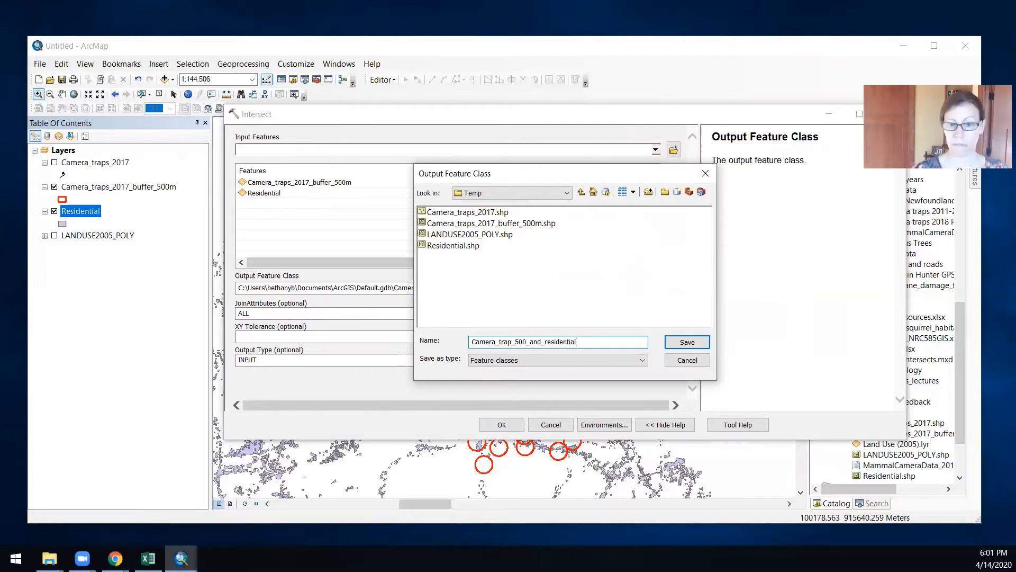
{"action": "key", "text": "Return"}
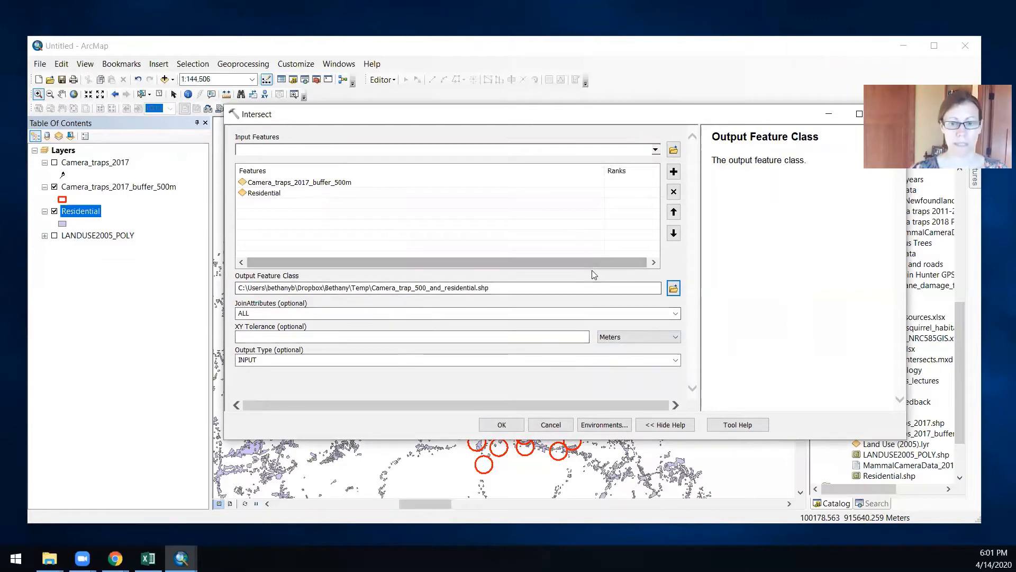
{"action": "left_click", "coordinate": [501, 424]}
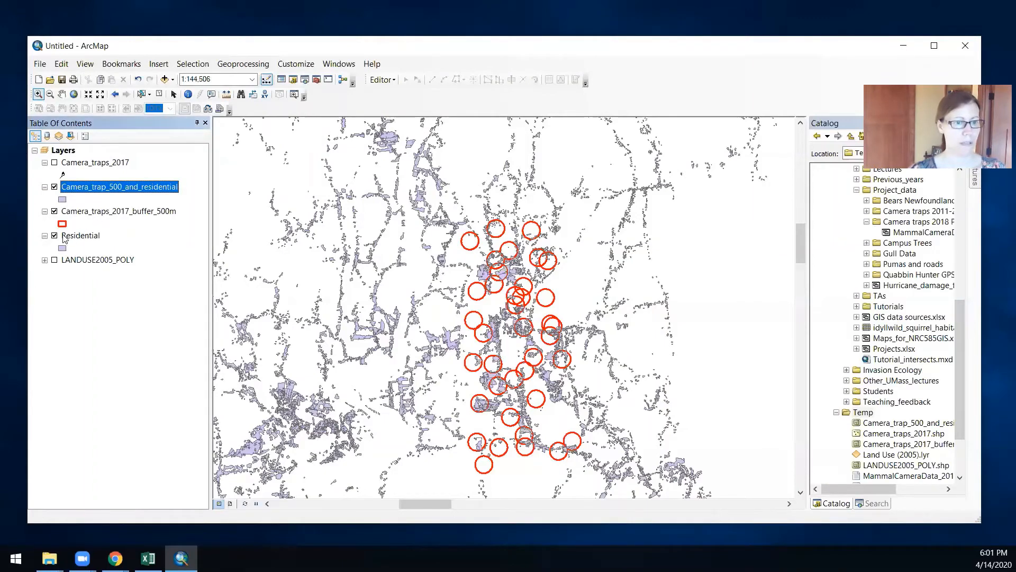
- Turn off the Residential and Camera_traps_2017_buffer_500m layers so only the intersected polygons are drawn
{"action": "left_click", "coordinate": [54, 236]}
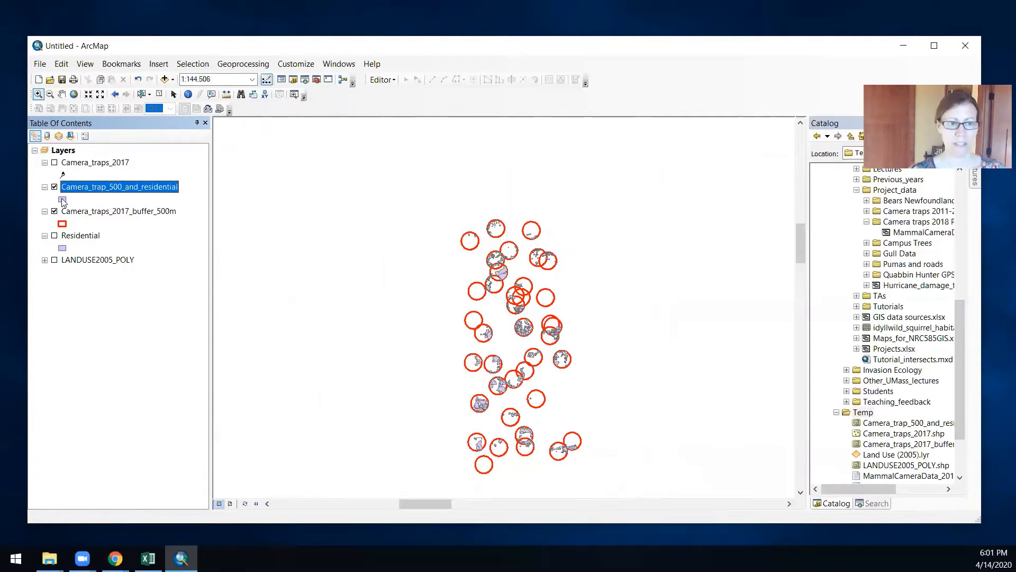
{"action": "left_click", "coordinate": [55, 212]}
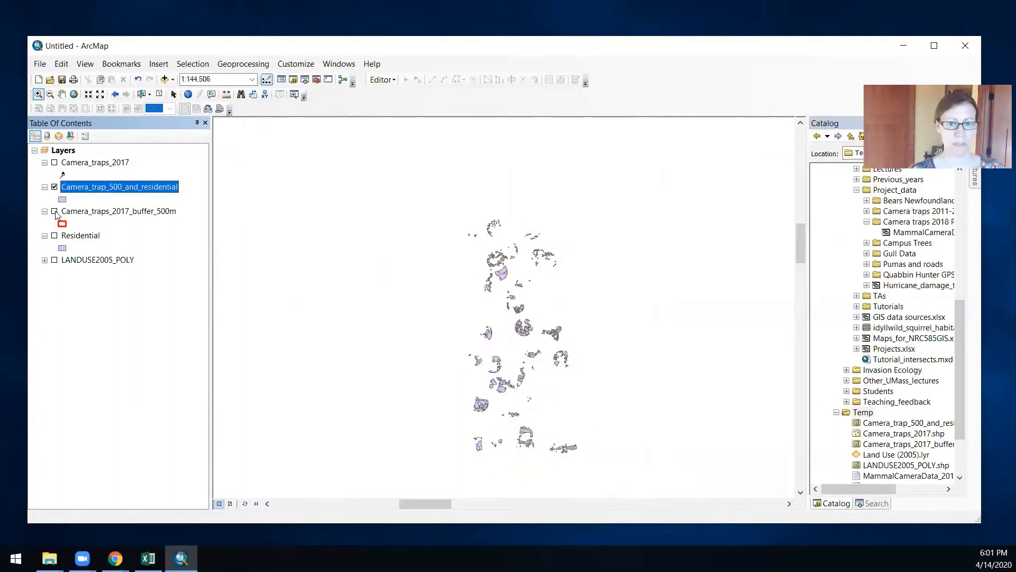
{"action": "left_click", "coordinate": [55, 212]}
{"action": "left_click", "coordinate": [55, 211]}
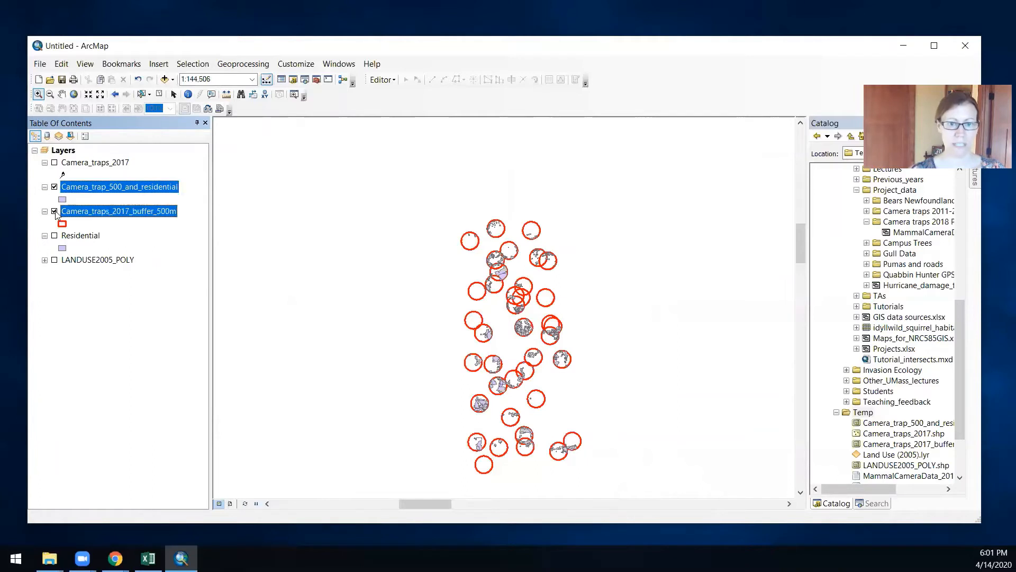
- Open the Camera_trap_500_and_residential attribute table, review its fields, and sort the records ascending by FID_Camera
{"action": "right_click", "coordinate": [83, 191]}
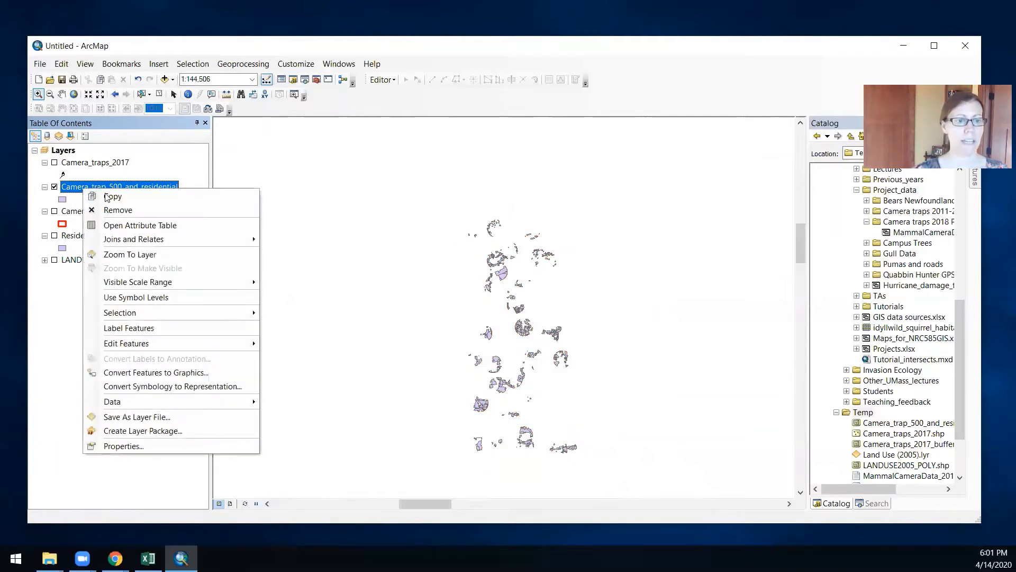
{"action": "left_click", "coordinate": [139, 225]}
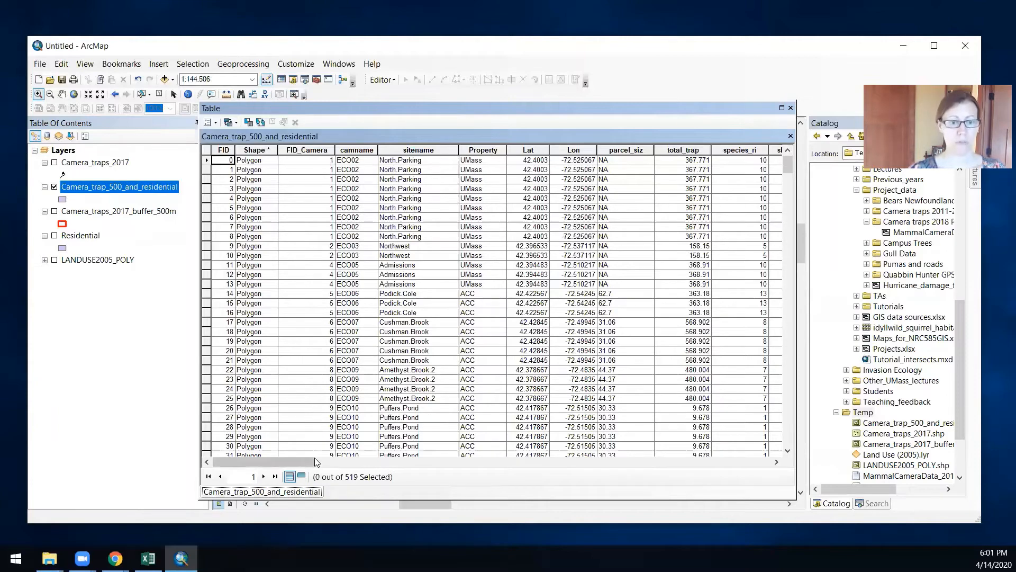
{"action": "left_click_drag", "start_coordinate": [314, 459], "coordinate": [762, 455]}
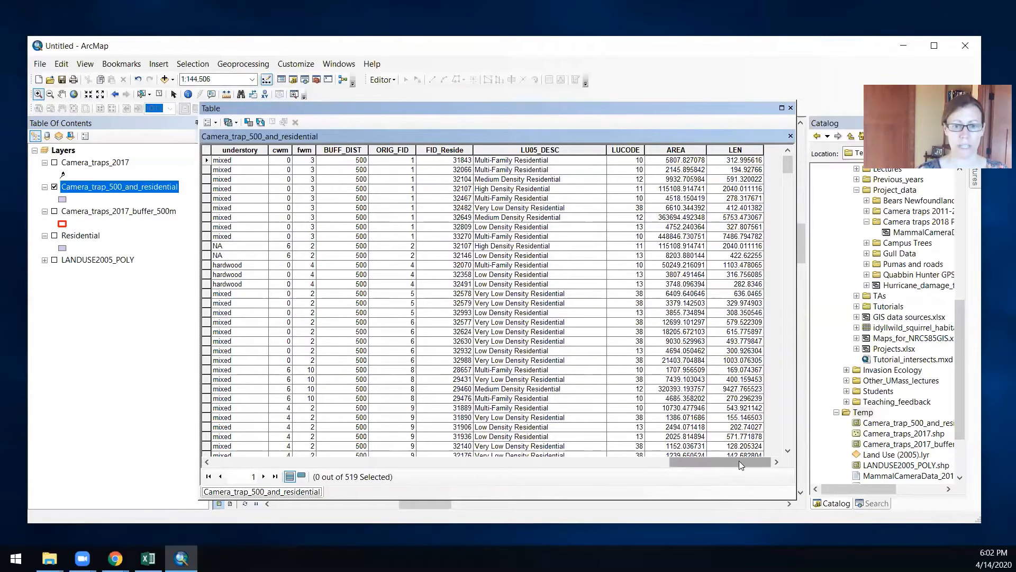
{"action": "left_click_drag", "start_coordinate": [739, 460], "coordinate": [281, 458]}
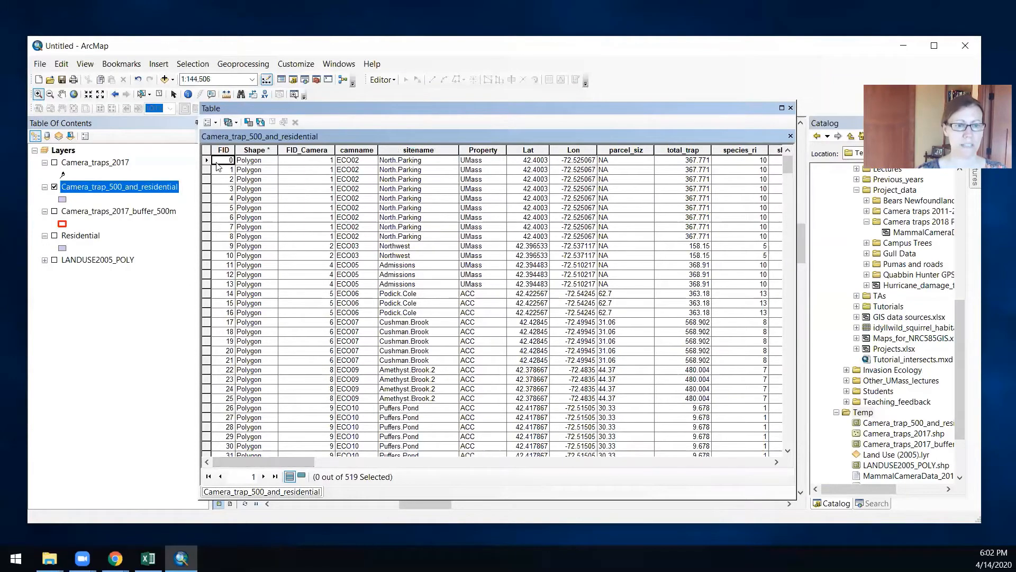
{"action": "left_click", "coordinate": [312, 150]}
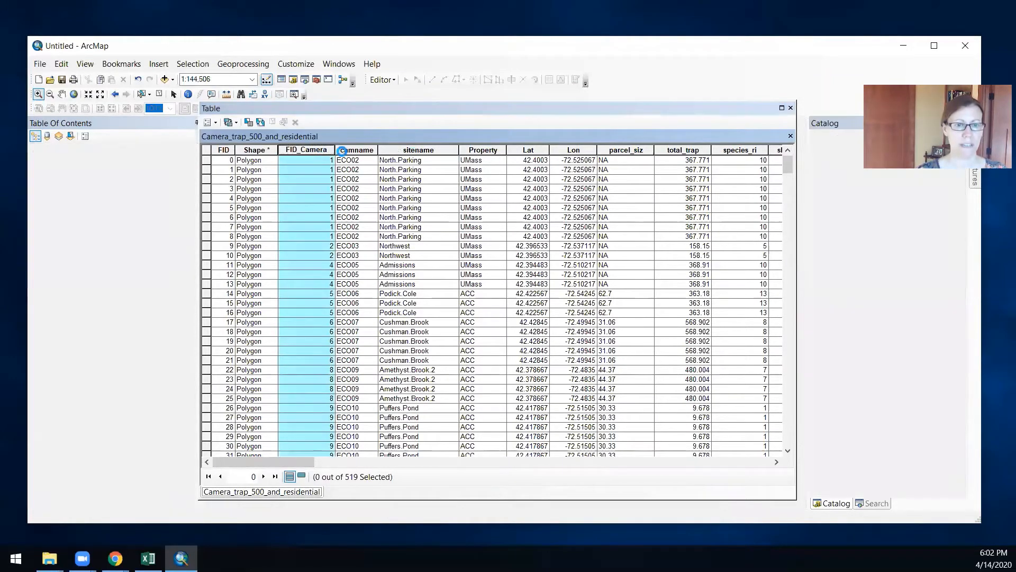
{"action": "right_click", "coordinate": [320, 154]}
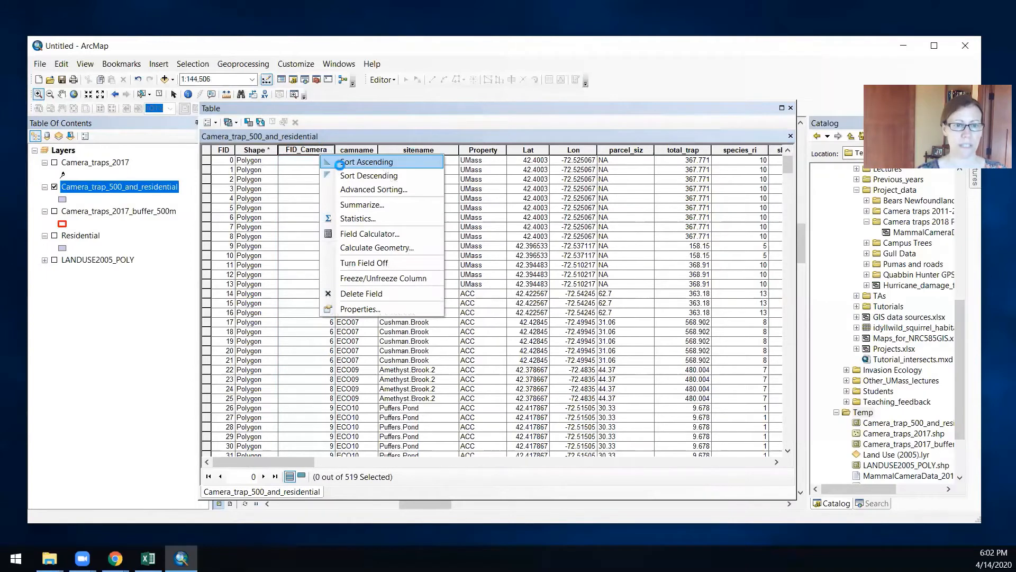
{"action": "left_click", "coordinate": [342, 162]}
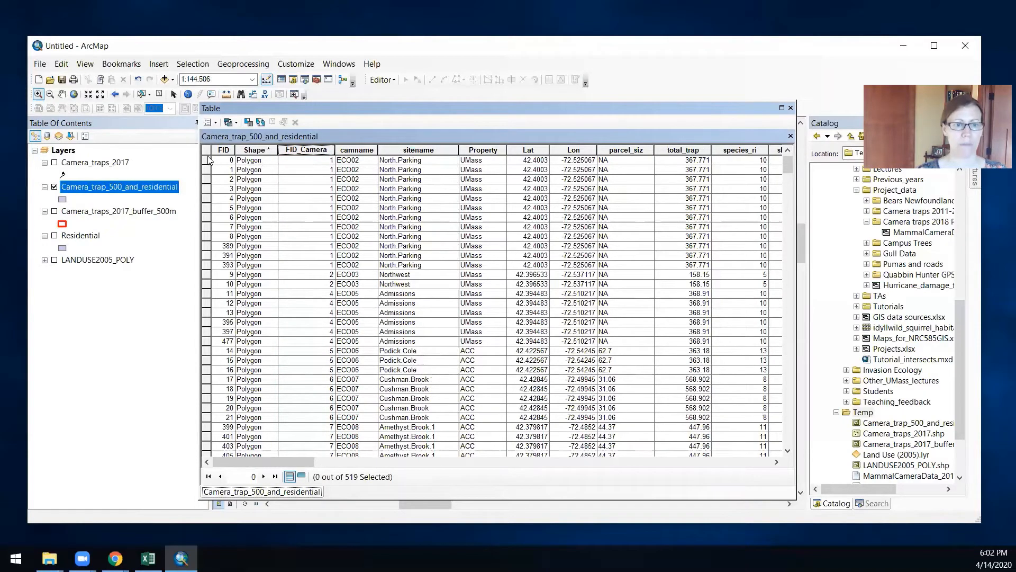
- Select all records with FID_Camera 1, close the table, and zoom the map in on the selected polygons
{"action": "left_click_drag", "start_coordinate": [208, 160], "coordinate": [216, 265]}
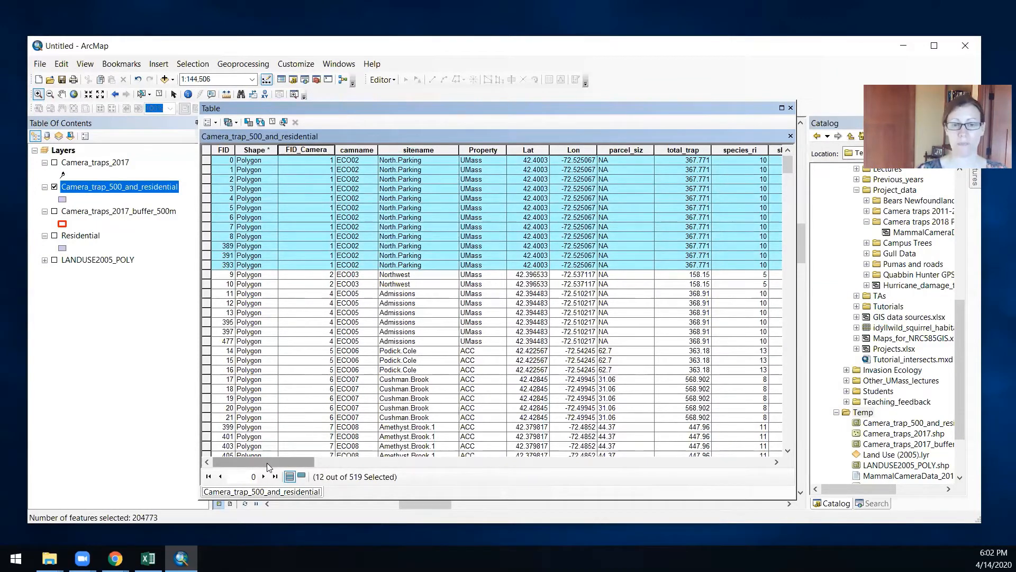
{"action": "left_click", "coordinate": [791, 108]}
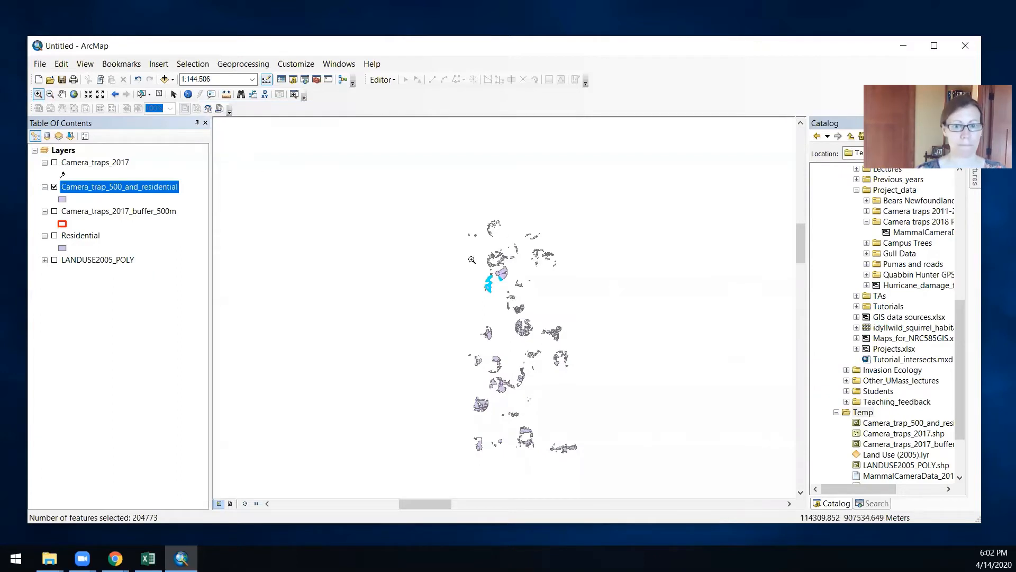
{"action": "left_click_drag", "start_coordinate": [470, 262], "coordinate": [520, 295]}
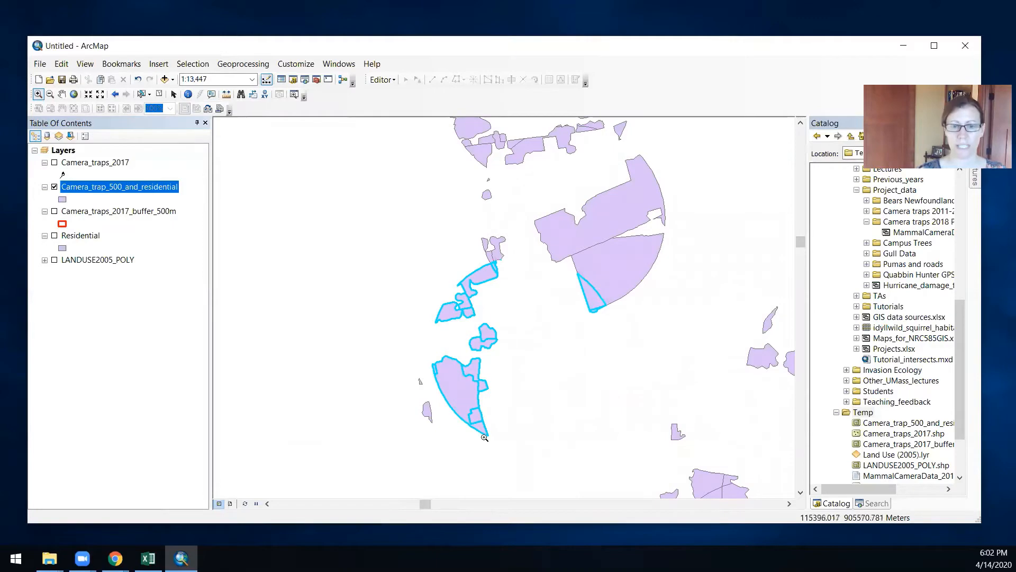
- Reopen the Camera_trap_500_and_residential attribute table, examine its species, land use and AREA fields, and clear the selection
{"action": "right_click", "coordinate": [127, 187]}
{"action": "left_click", "coordinate": [167, 222]}
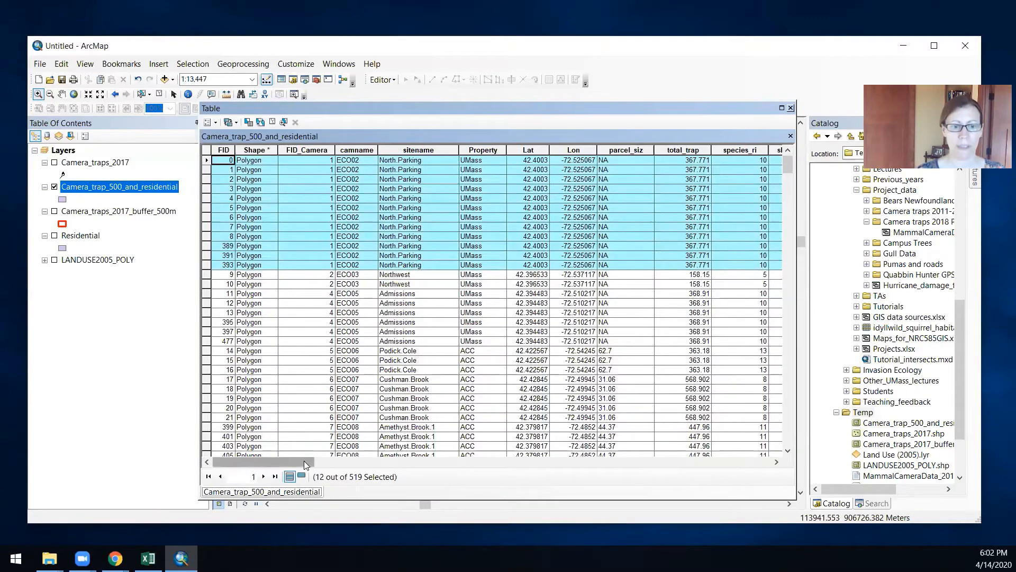
{"action": "left_click_drag", "start_coordinate": [296, 460], "coordinate": [418, 467]}
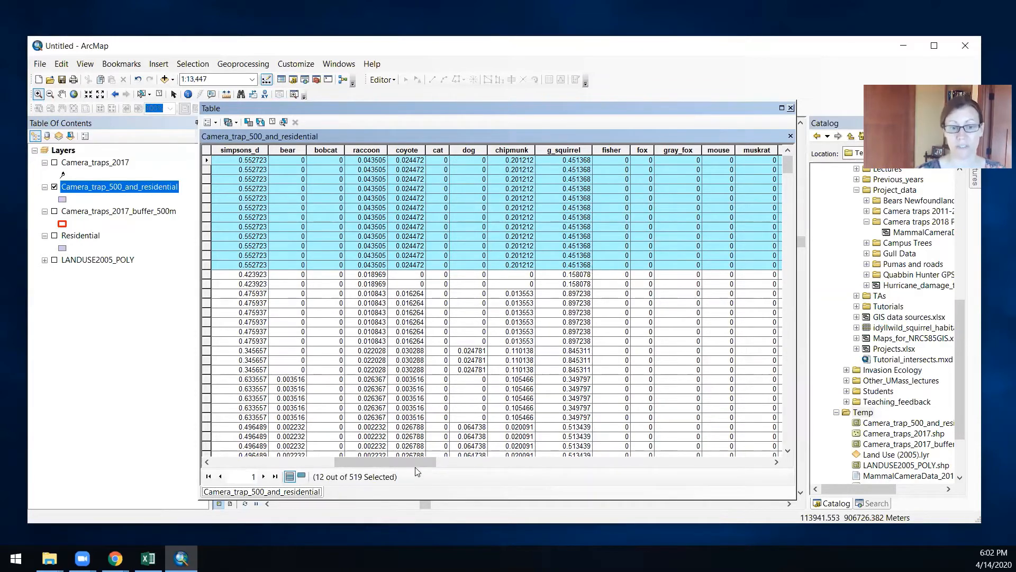
{"action": "left_click_drag", "start_coordinate": [418, 469], "coordinate": [754, 456]}
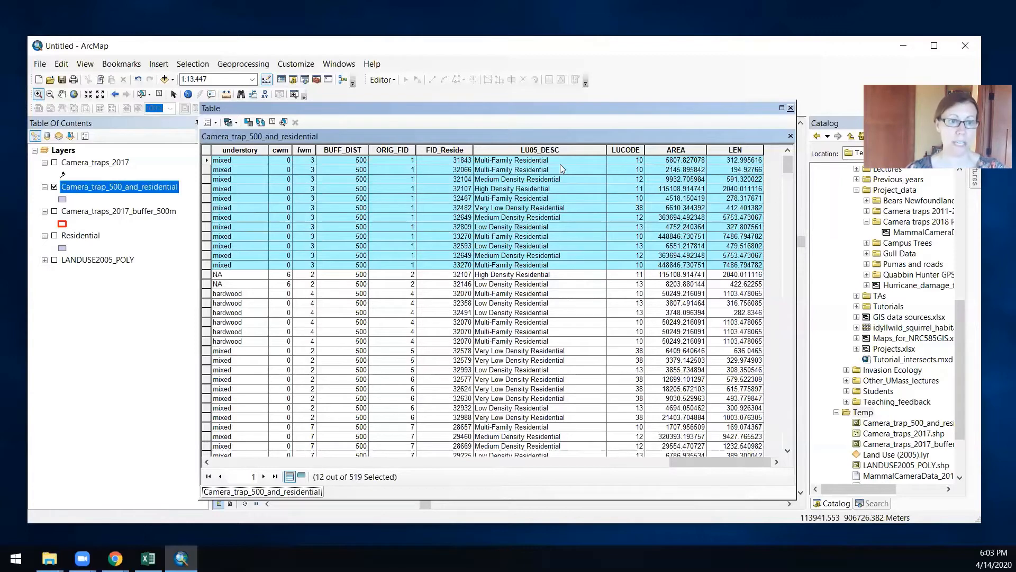
{"action": "left_click", "coordinate": [159, 94]}
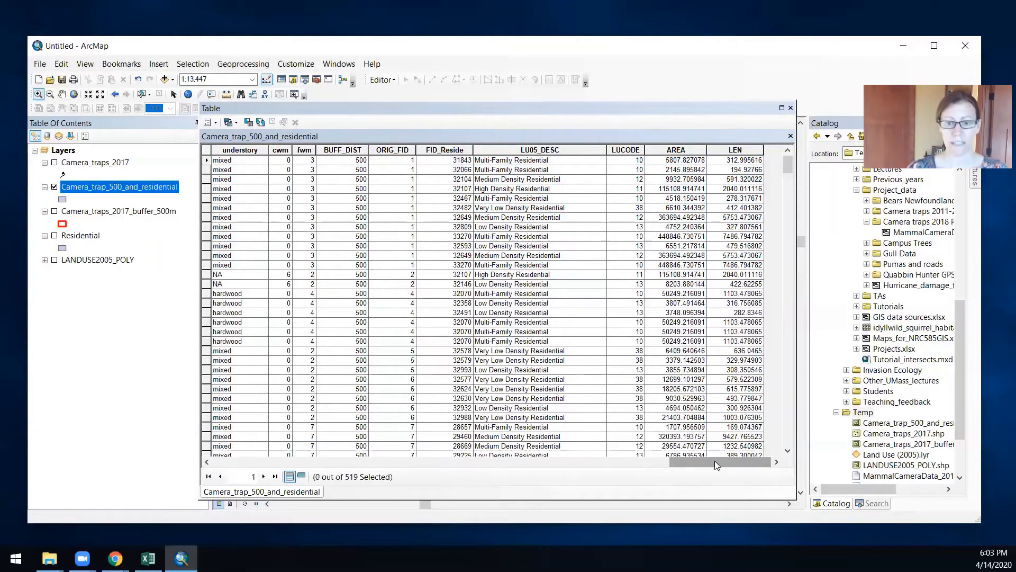
{"action": "left_click_drag", "start_coordinate": [715, 465], "coordinate": [241, 478]}
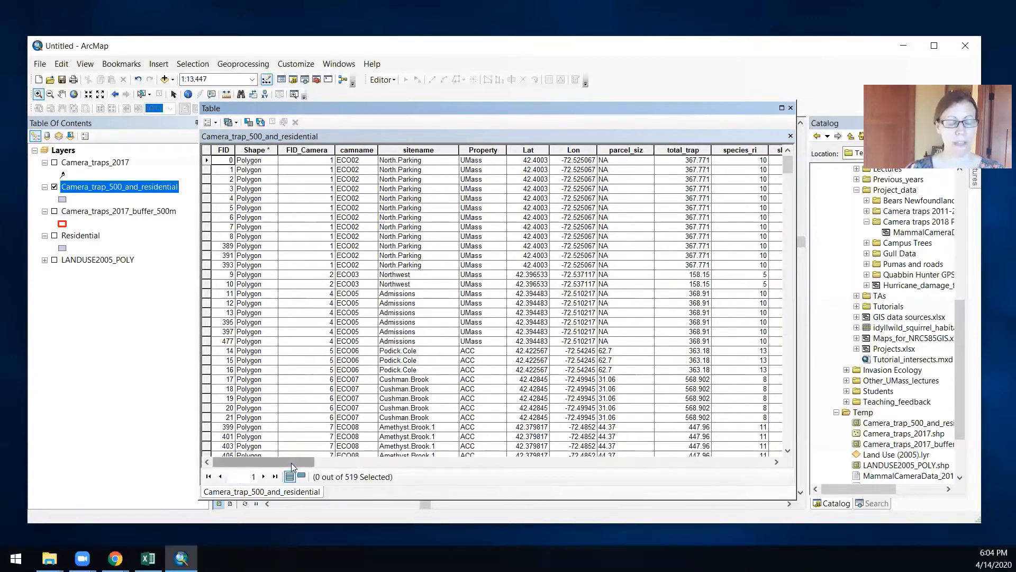
{"action": "left_click_drag", "start_coordinate": [291, 463], "coordinate": [748, 463]}
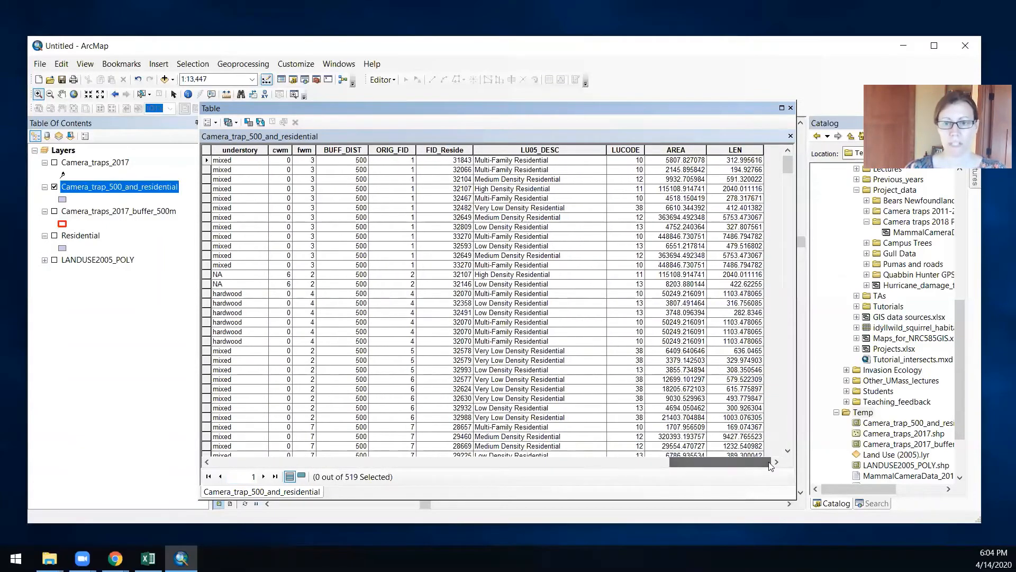
{"action": "left_click", "coordinate": [684, 149]}
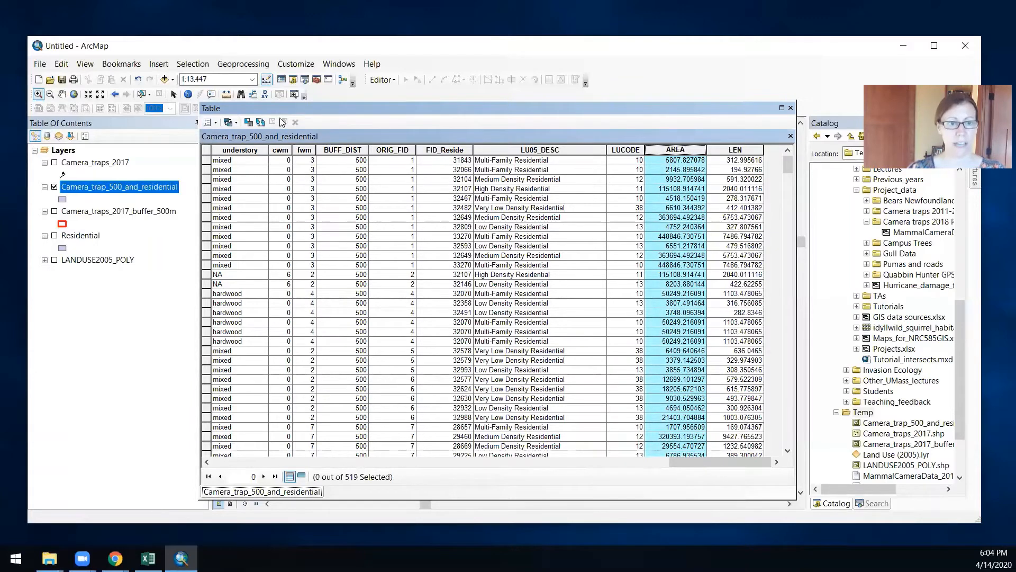
- Add a Float field named Area_m2 to the Camera_trap_500_and_residential attribute table
{"action": "left_click", "coordinate": [217, 122]}
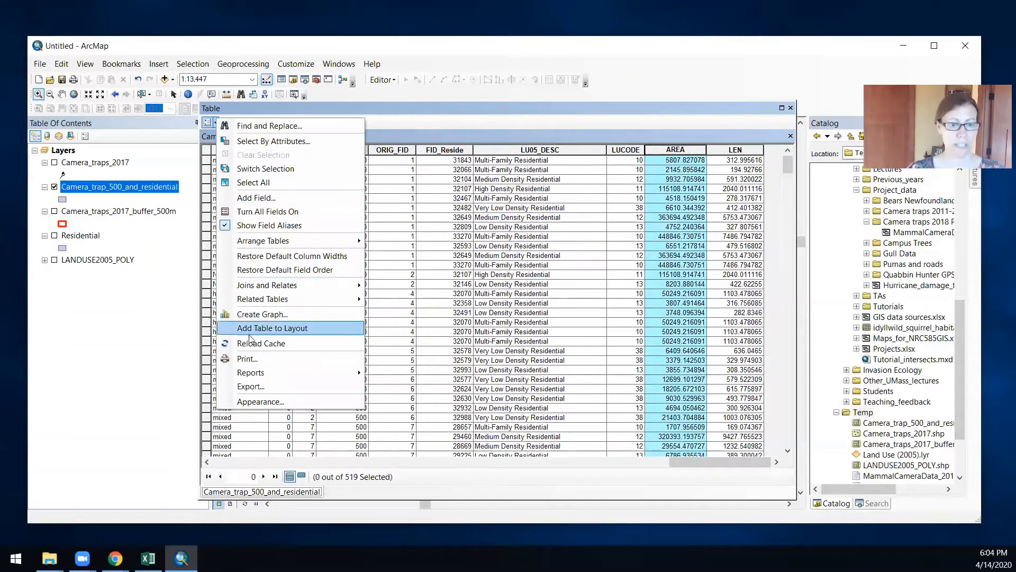
{"action": "left_click", "coordinate": [283, 198]}
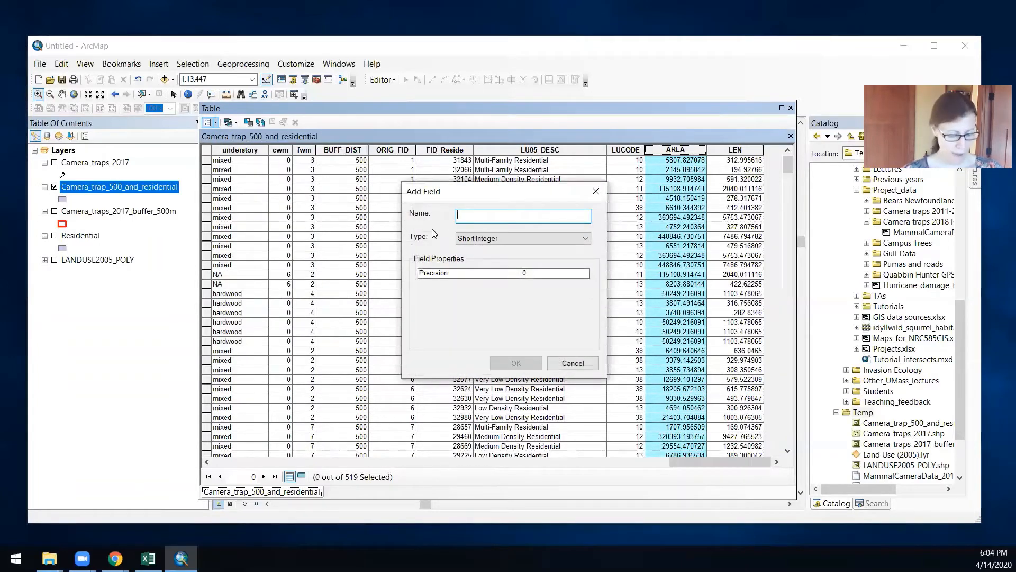
{"action": "type", "text": "Area"}
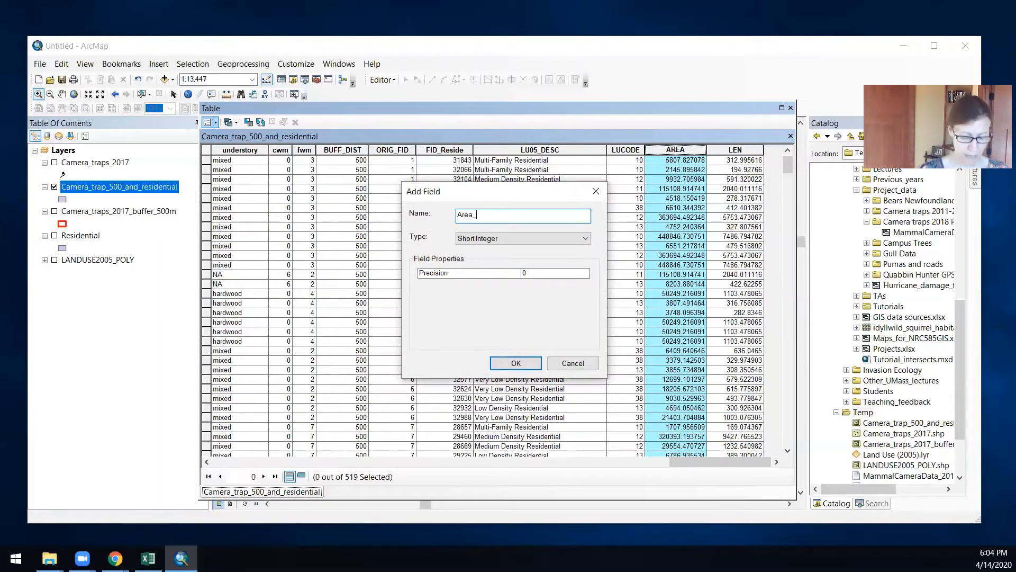
{"action": "type", "text": "_m2"}
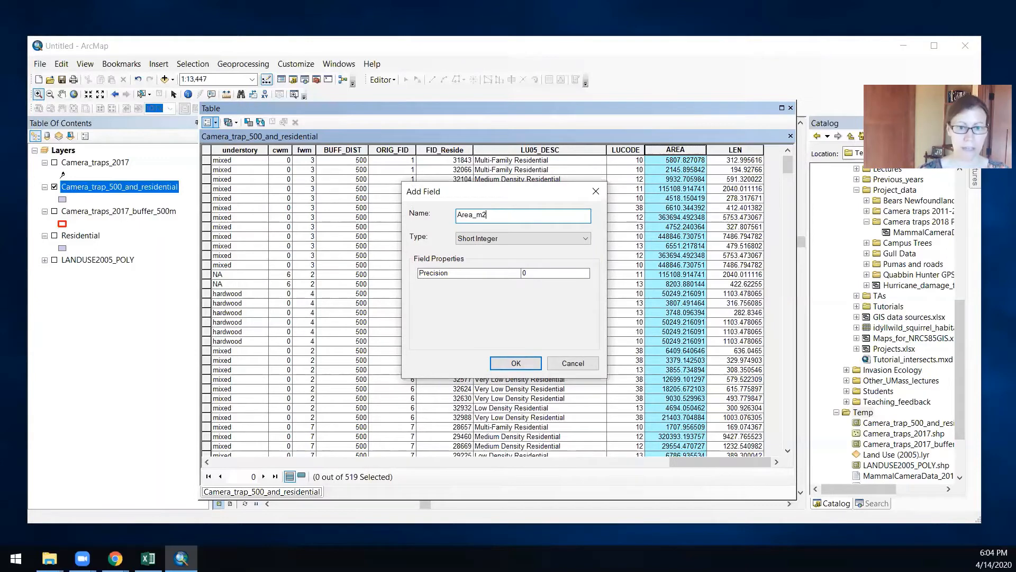
{"action": "left_click", "coordinate": [519, 241]}
{"action": "left_click", "coordinate": [505, 265]}
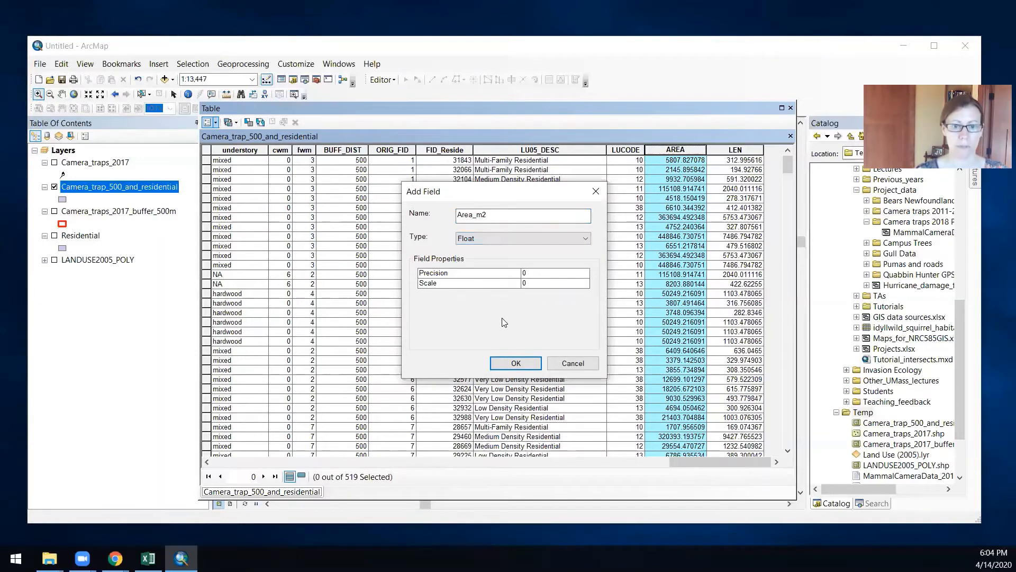
{"action": "left_click", "coordinate": [505, 364]}
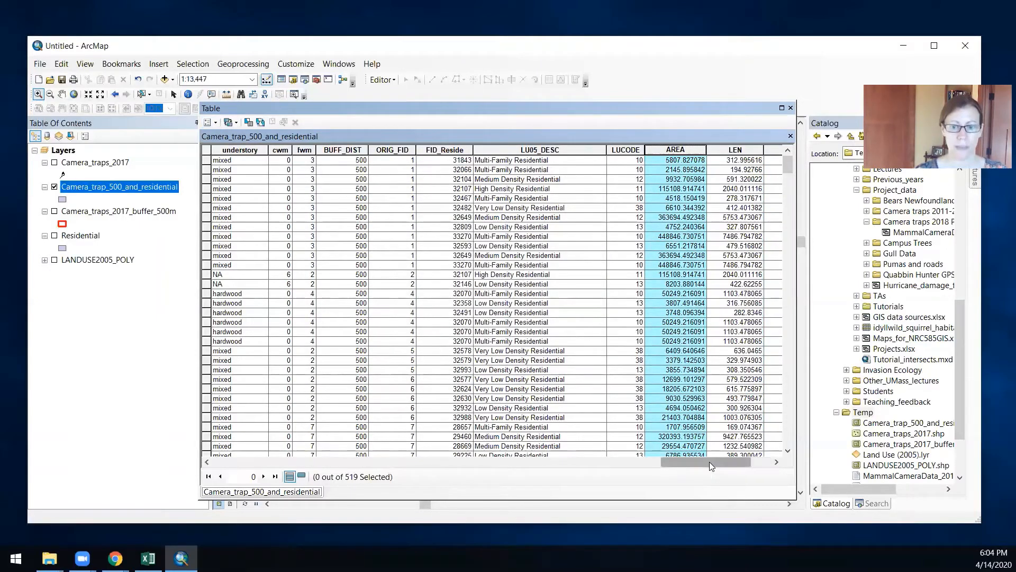
- Calculate the Area_m2 field as polygon area in square meters, using the data frame's coordinate system
{"action": "left_click_drag", "start_coordinate": [709, 462], "coordinate": [730, 462]}
{"action": "right_click", "coordinate": [722, 151]}
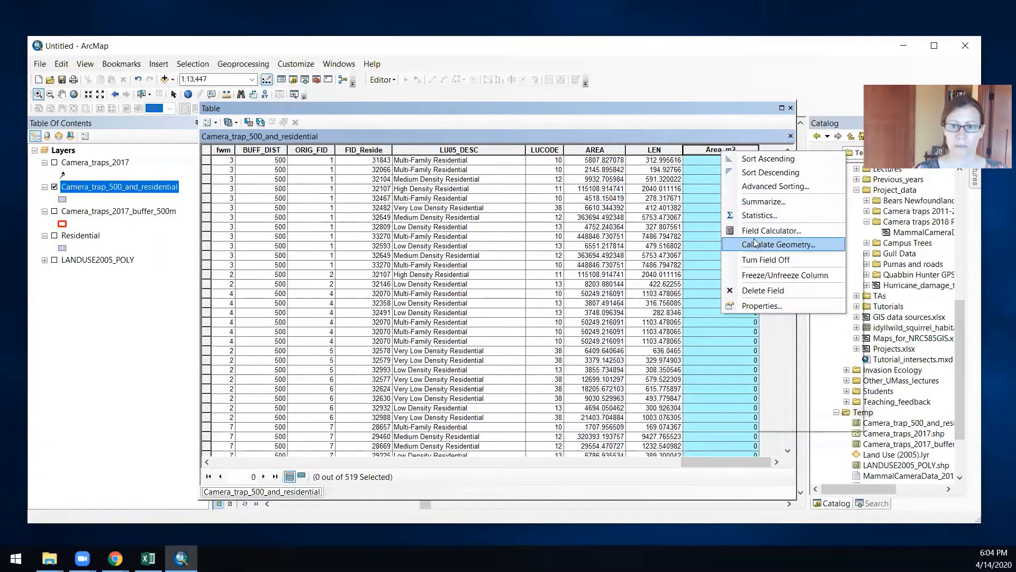
{"action": "left_click", "coordinate": [756, 246]}
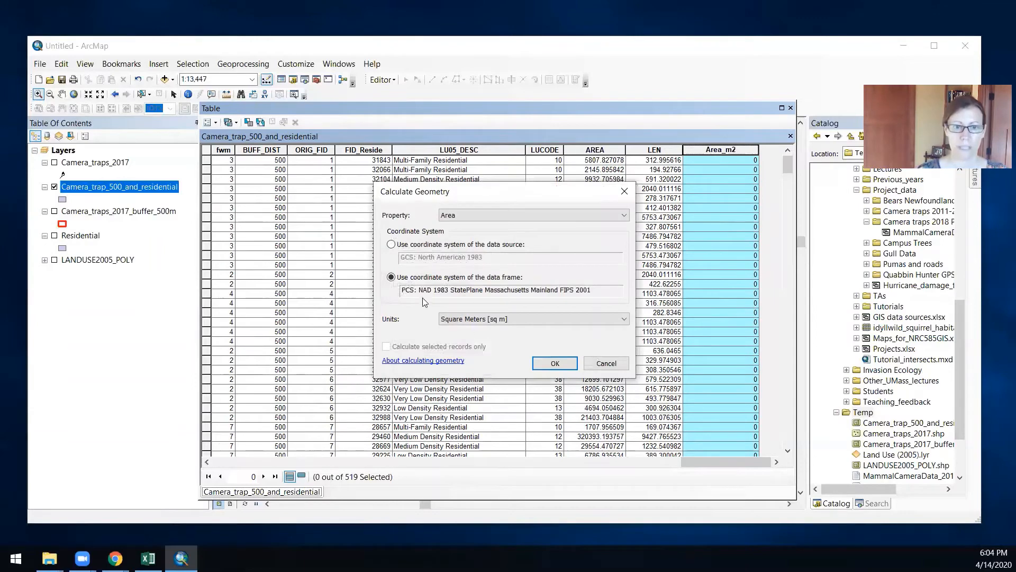
{"action": "left_click", "coordinate": [565, 364]}
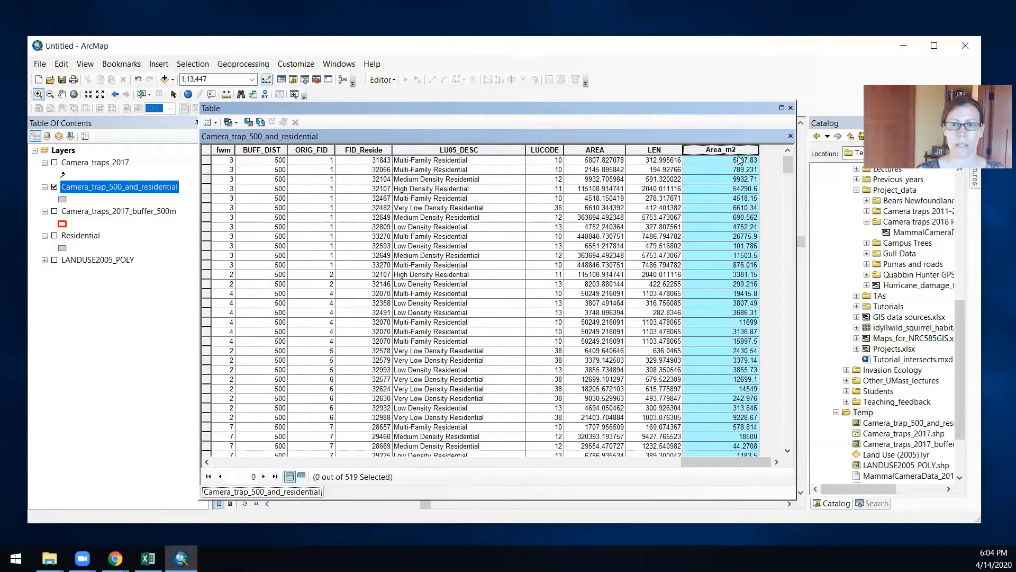
- Compare the AREA and Area_m2 values of the first two records in the Camera_trap_500_and_residential table
{"action": "left_click", "coordinate": [590, 160]}
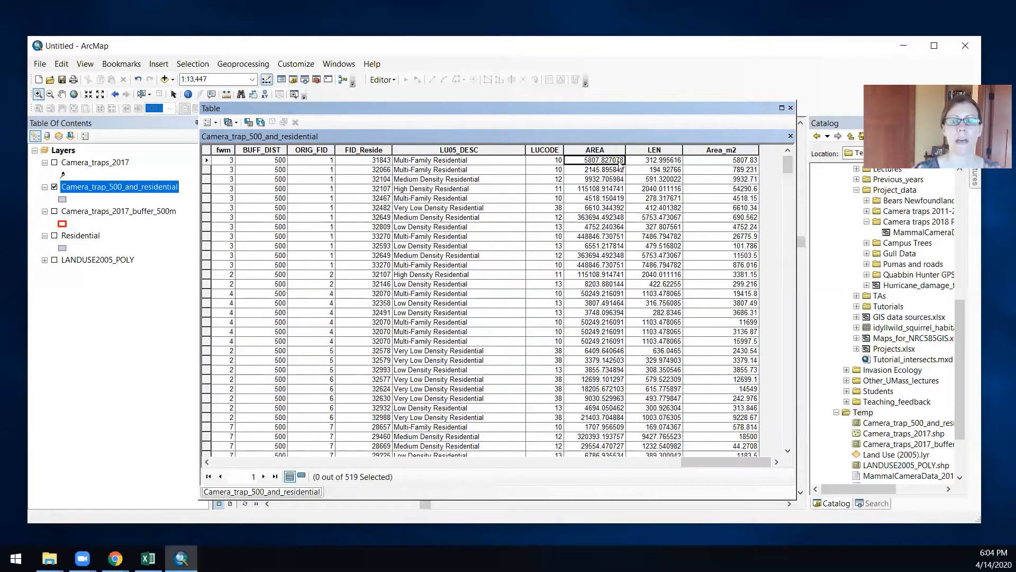
{"action": "left_click", "coordinate": [592, 171]}
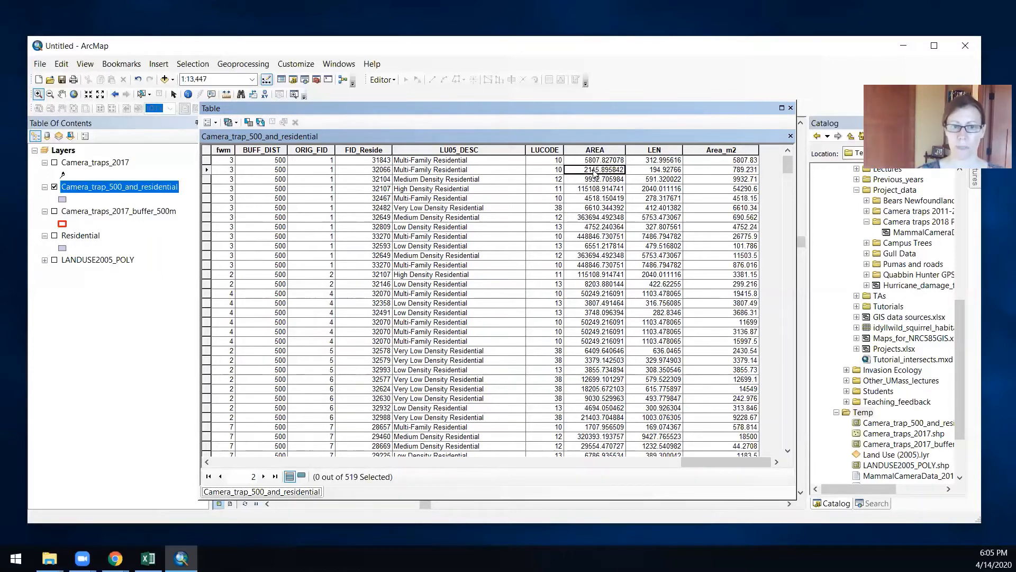
{"action": "left_click", "coordinate": [729, 170]}
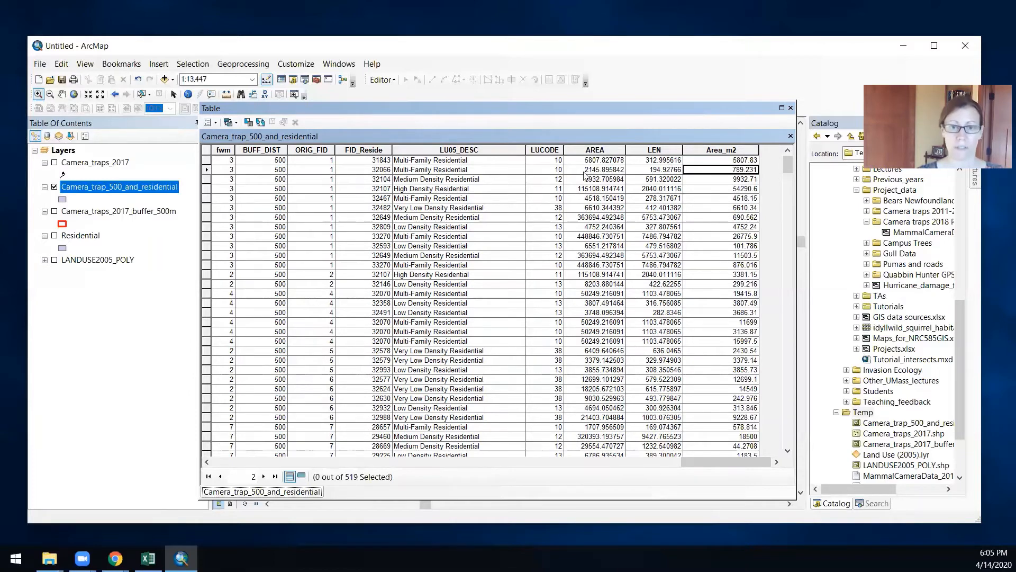
- Delete the AREA and LEN fields from the Camera_trap_500_and_residential attribute table
{"action": "left_click", "coordinate": [599, 147]}
{"action": "right_click", "coordinate": [599, 147]}
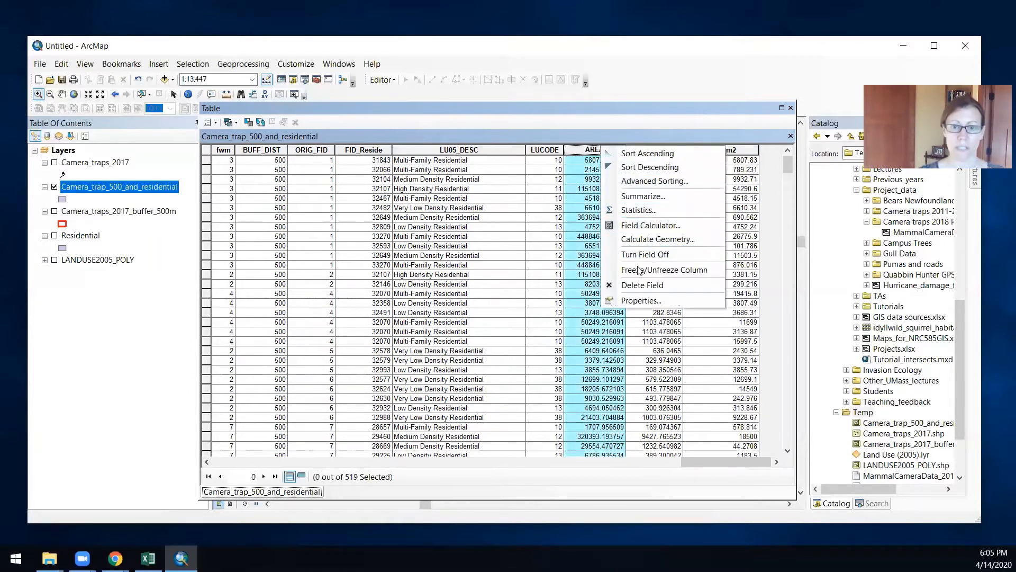
{"action": "left_click", "coordinate": [633, 286]}
{"action": "left_click", "coordinate": [558, 331]}
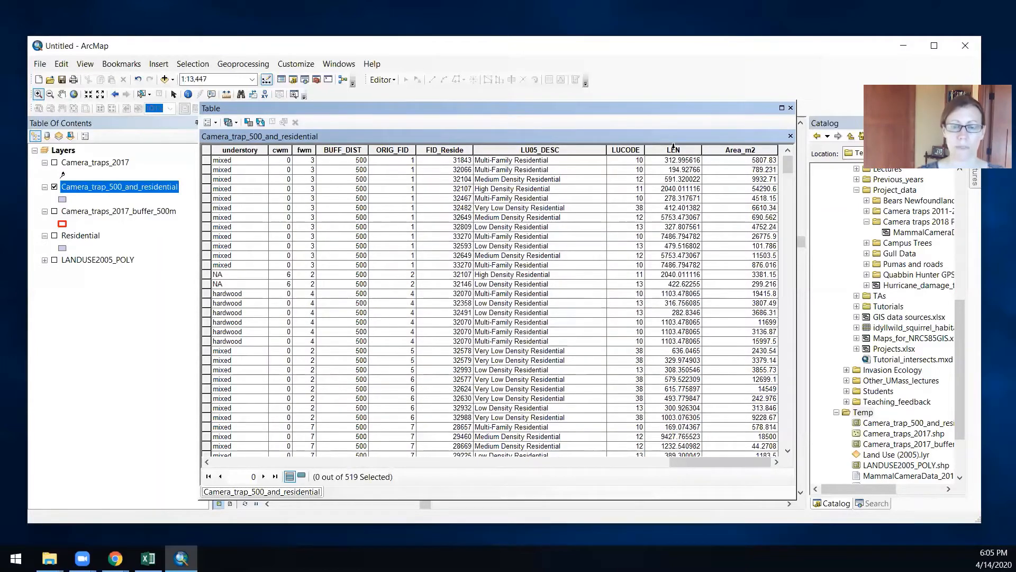
{"action": "left_click", "coordinate": [674, 148]}
{"action": "right_click", "coordinate": [673, 148]}
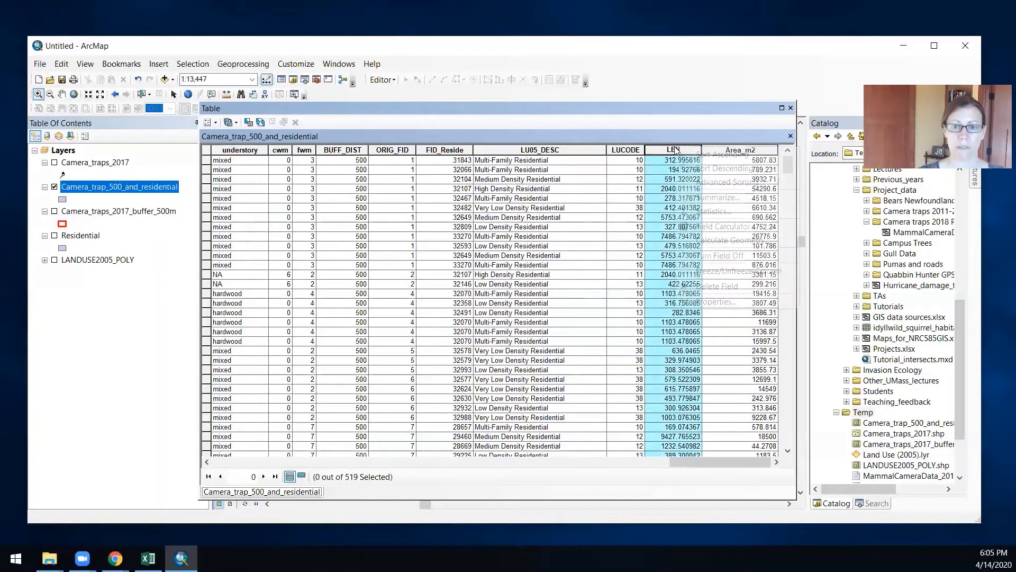
{"action": "left_click", "coordinate": [718, 288]}
{"action": "left_click", "coordinate": [557, 332]}
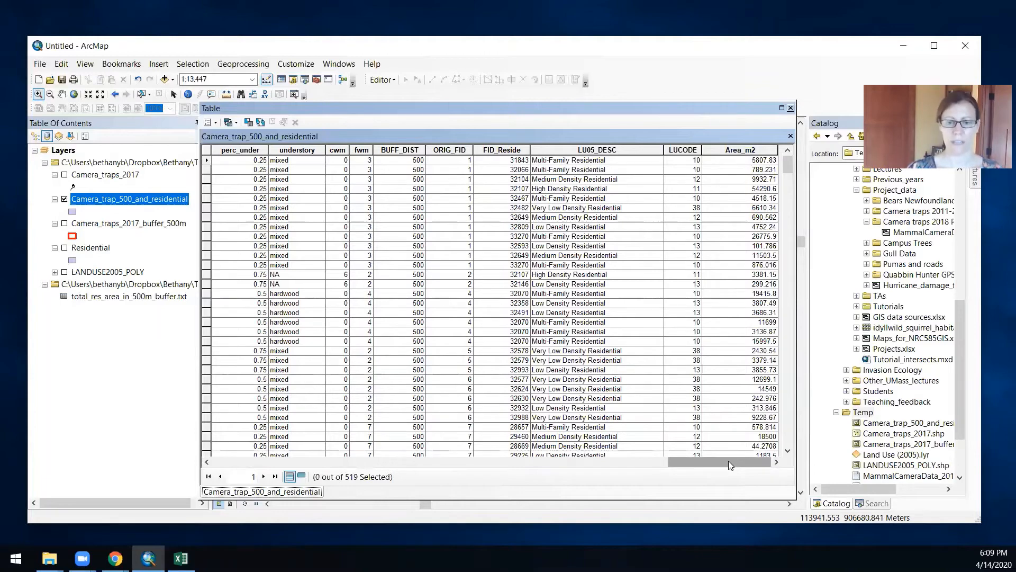
- Select the ECO02 records in the intersect table, and open the Camera_traps_2017 attribute table to examine its camname field
{"action": "left_click_drag", "start_coordinate": [729, 460], "coordinate": [244, 458]}
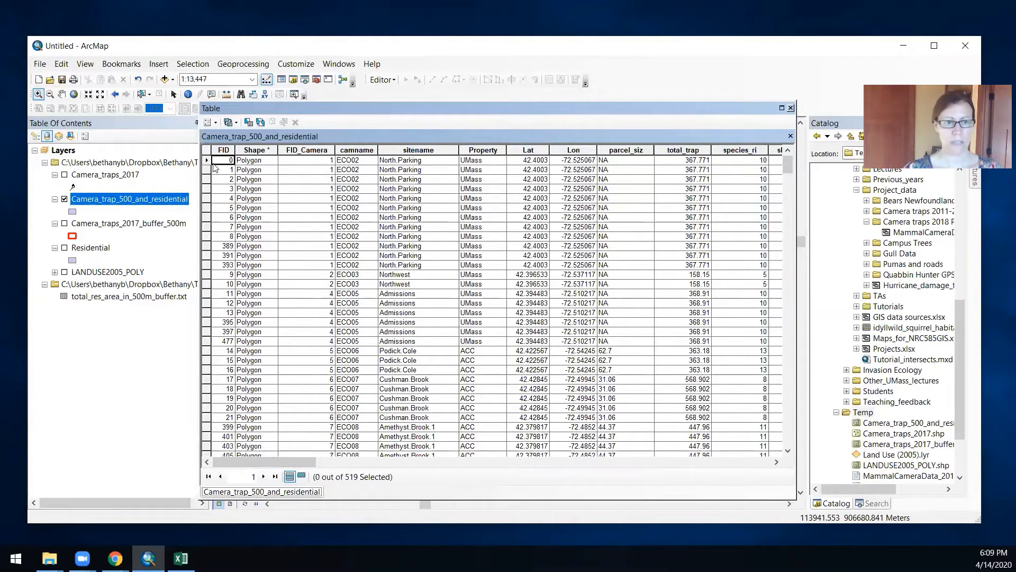
{"action": "left_click_drag", "start_coordinate": [207, 163], "coordinate": [206, 266]}
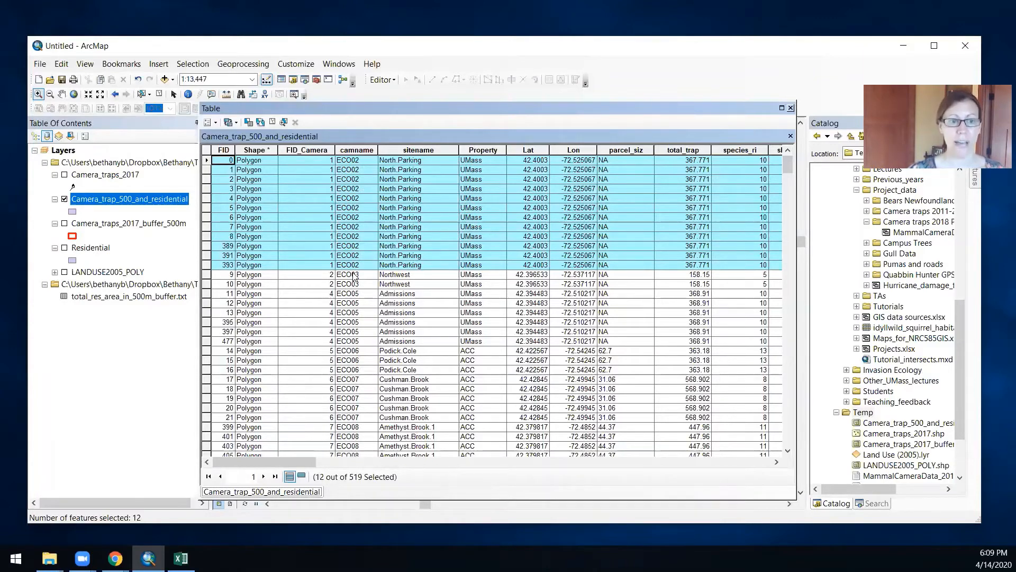
{"action": "right_click", "coordinate": [103, 177]}
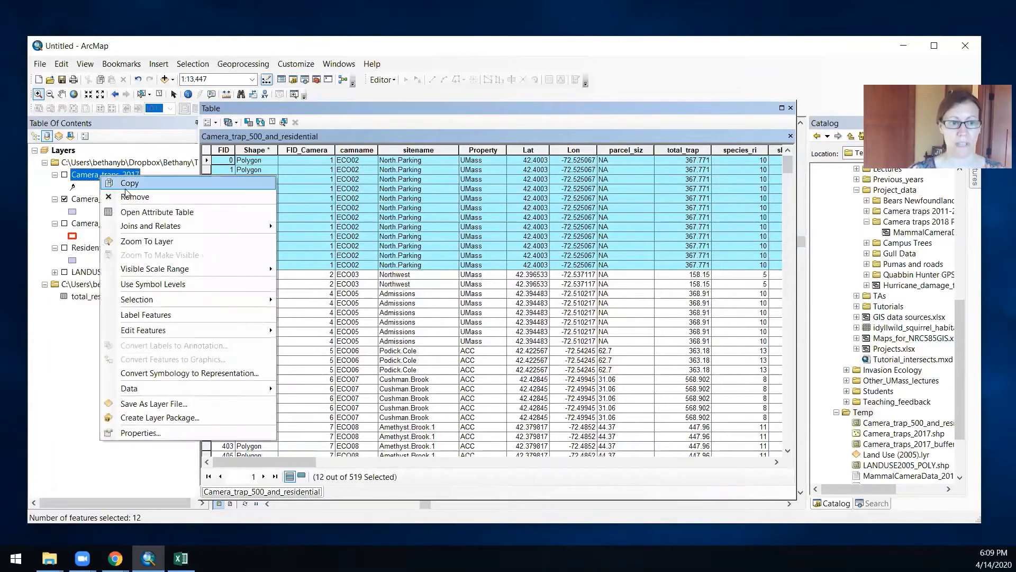
{"action": "left_click", "coordinate": [131, 211]}
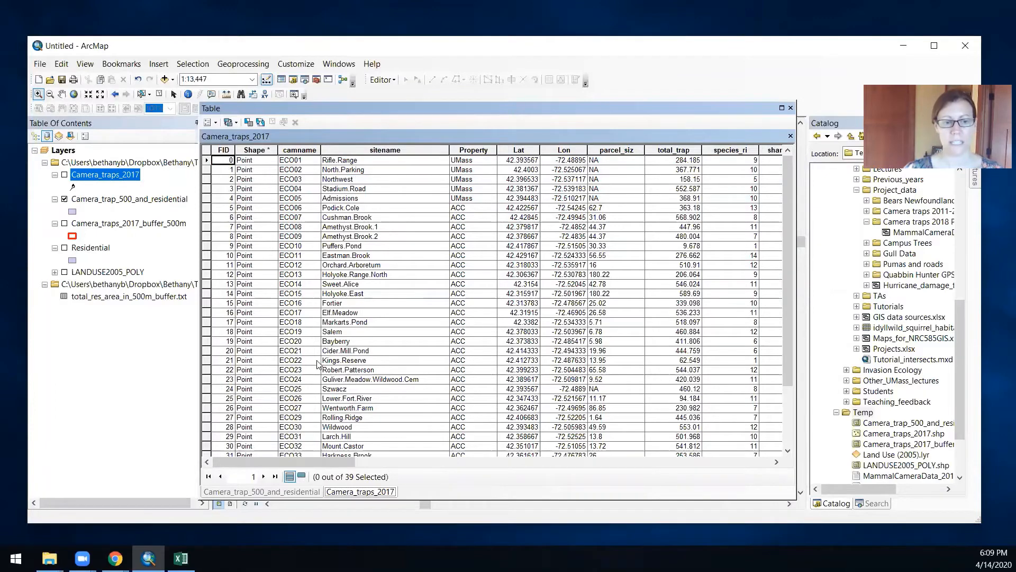
{"action": "scroll", "coordinate": [290, 319], "scroll_direction": "down", "scroll_amount": 1}
{"action": "scroll", "coordinate": [290, 315], "scroll_direction": "up", "scroll_amount": 1}
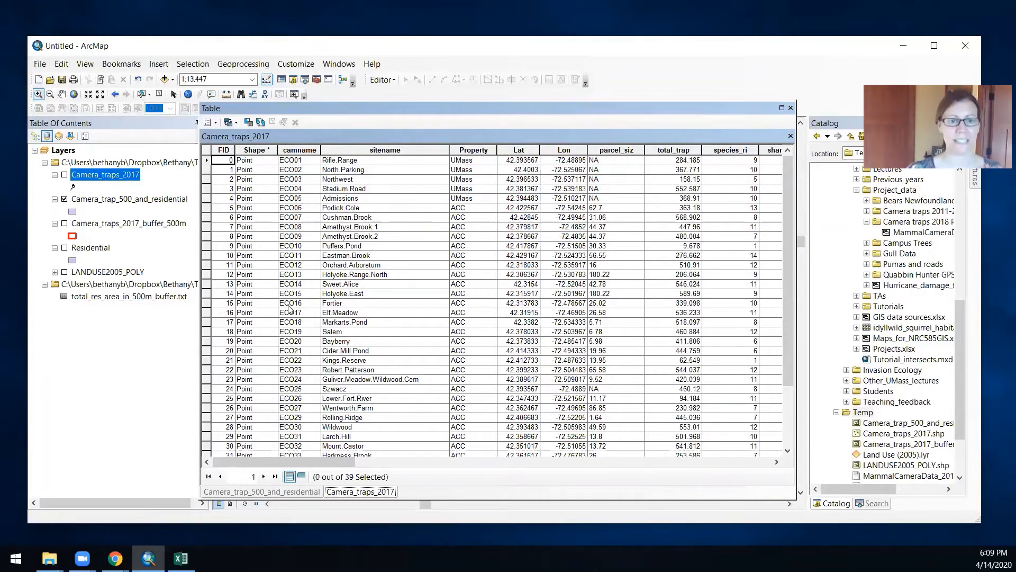
{"action": "left_click", "coordinate": [300, 150]}
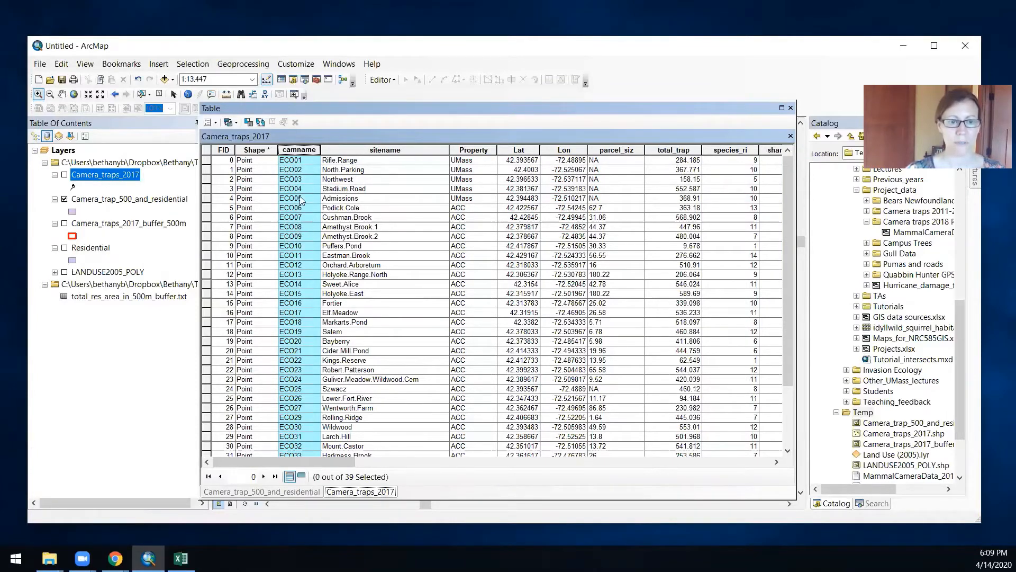
{"action": "scroll", "coordinate": [272, 388], "scroll_direction": "down", "scroll_amount": 3}
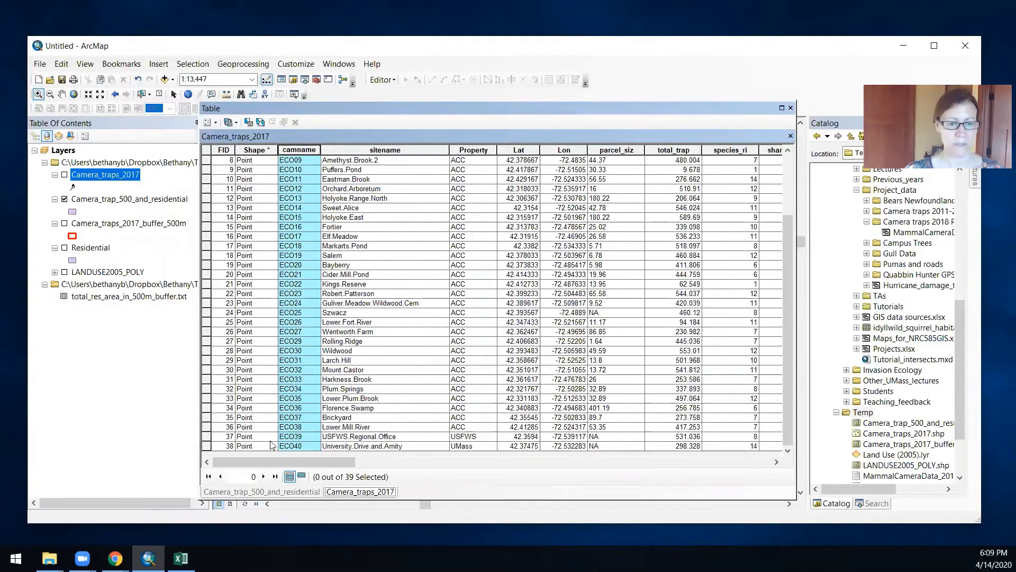
- Clear the selection in the Camera_trap_500_and_residential table and set up a Summarize on camname with the Sum of Area_m2
{"action": "left_click", "coordinate": [283, 492]}
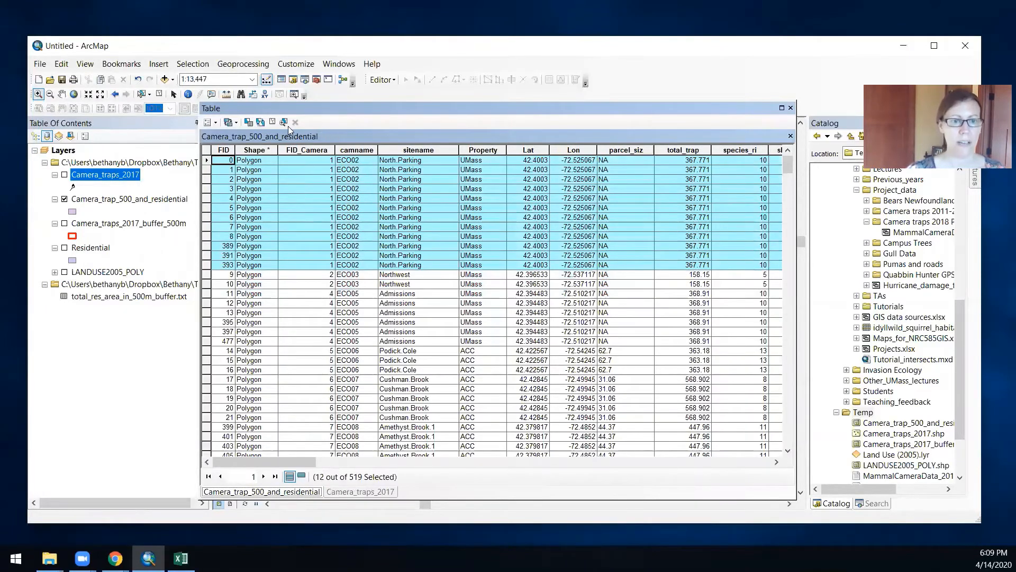
{"action": "left_click", "coordinate": [273, 122]}
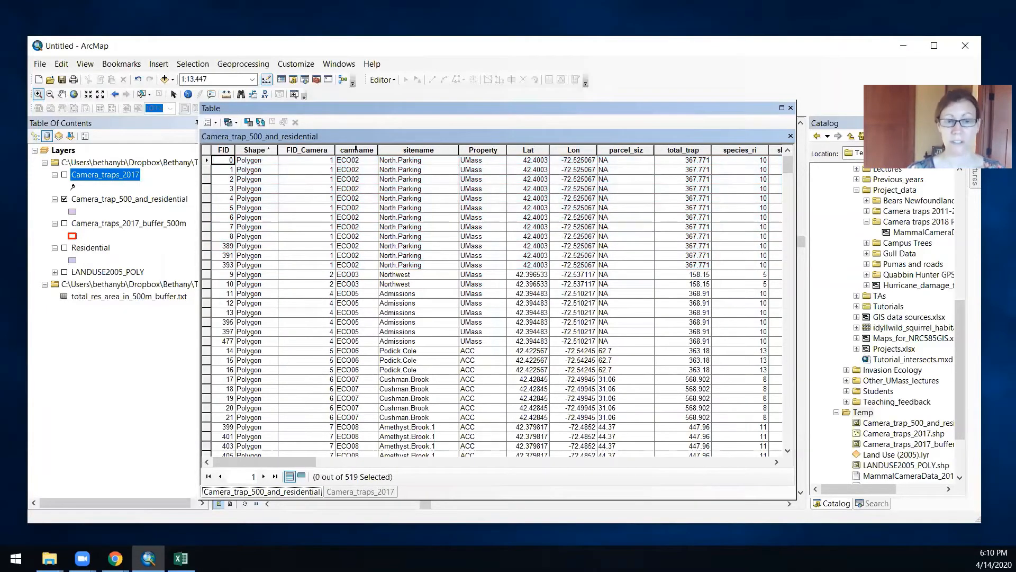
{"action": "left_click", "coordinate": [356, 149]}
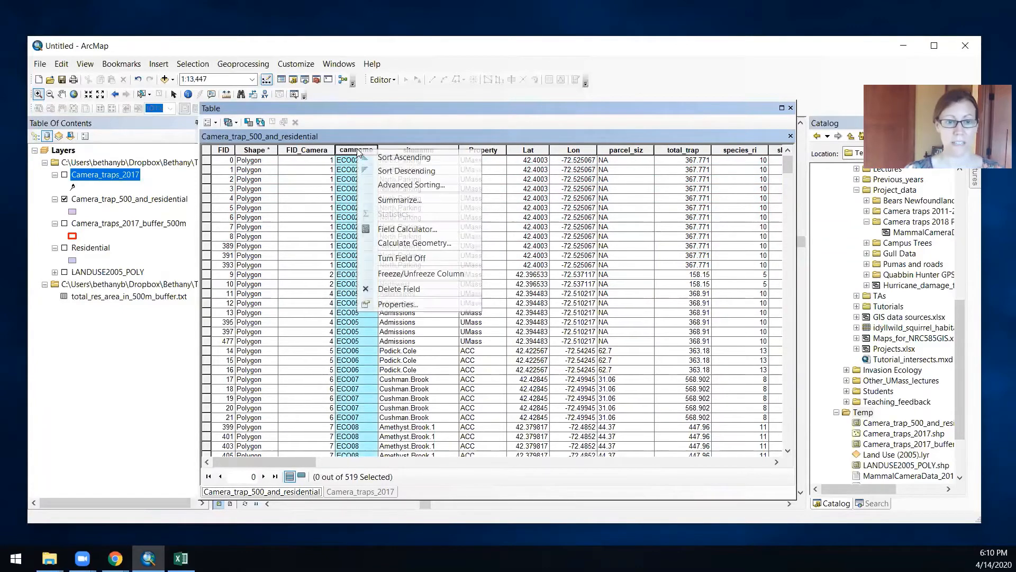
{"action": "right_click", "coordinate": [357, 150]}
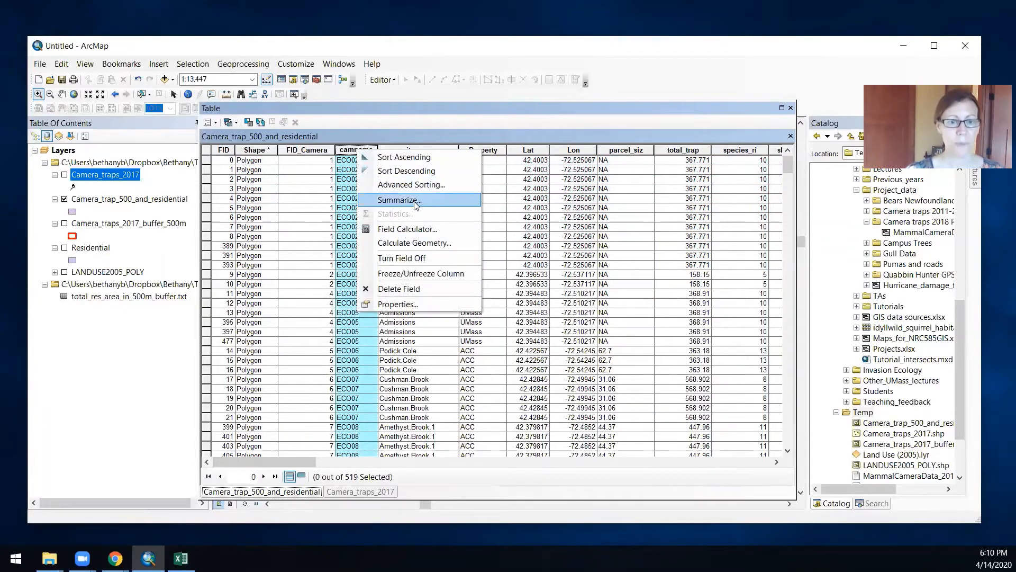
{"action": "left_click", "coordinate": [398, 200]}
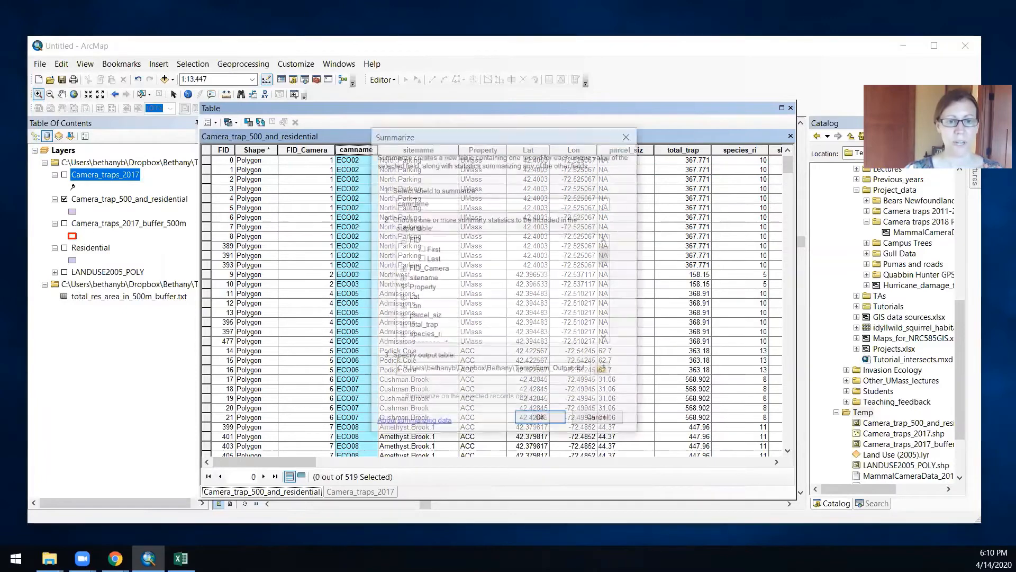
{"action": "left_click_drag", "start_coordinate": [475, 136], "coordinate": [340, 108]}
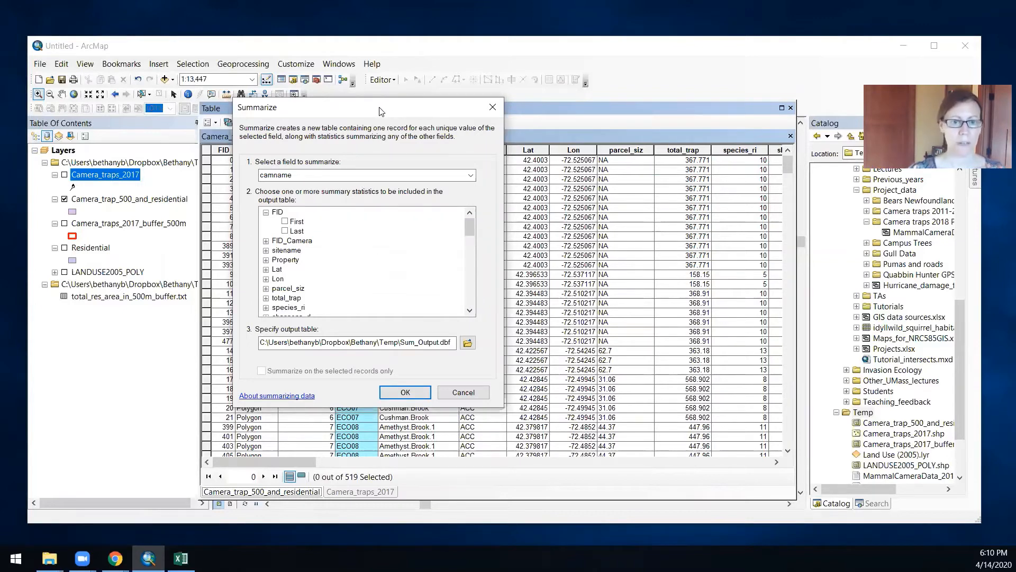
{"action": "left_click_drag", "start_coordinate": [380, 110], "coordinate": [189, 103]}
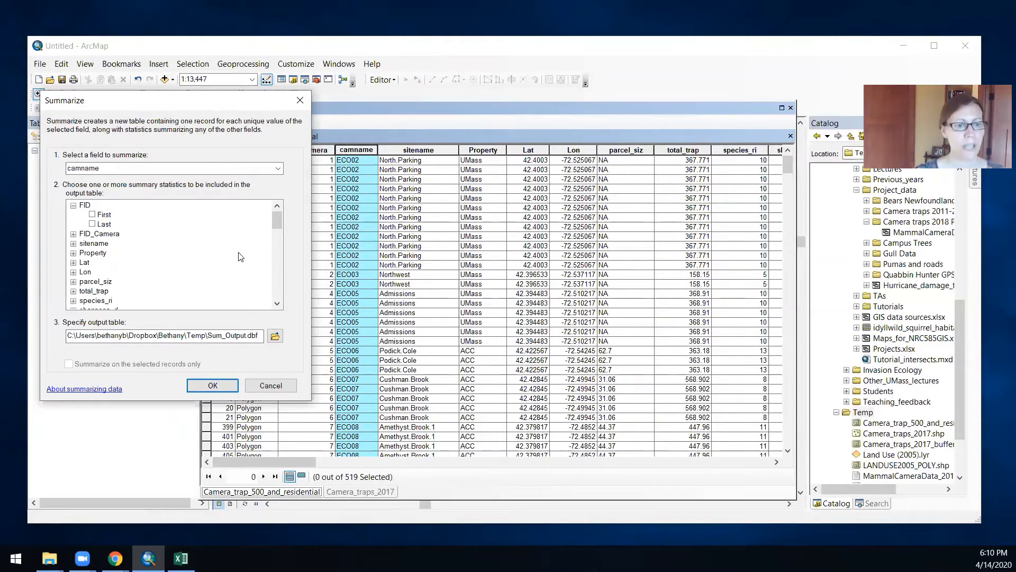
{"action": "left_click_drag", "start_coordinate": [276, 219], "coordinate": [87, 307]}
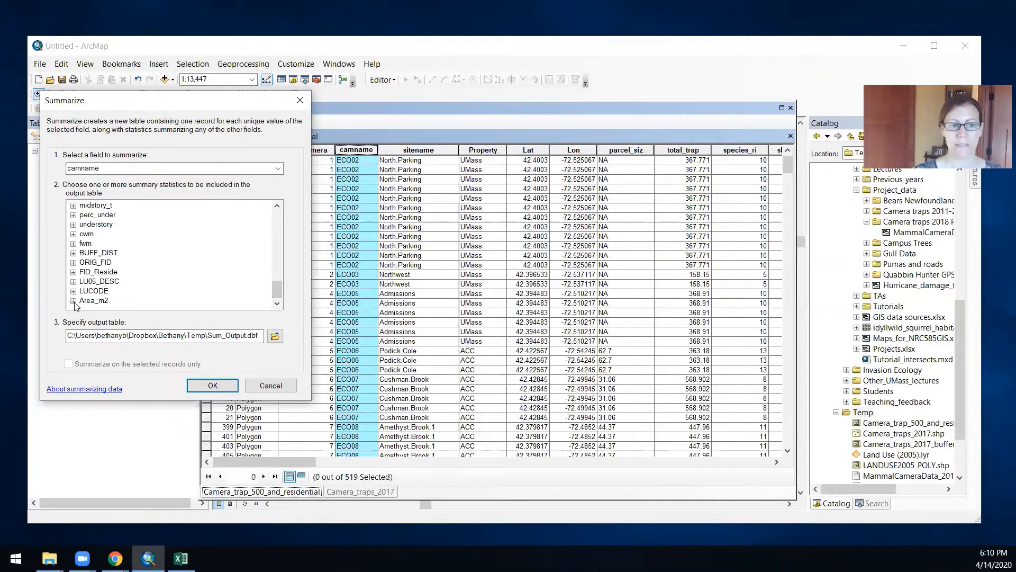
{"action": "left_click", "coordinate": [73, 302]}
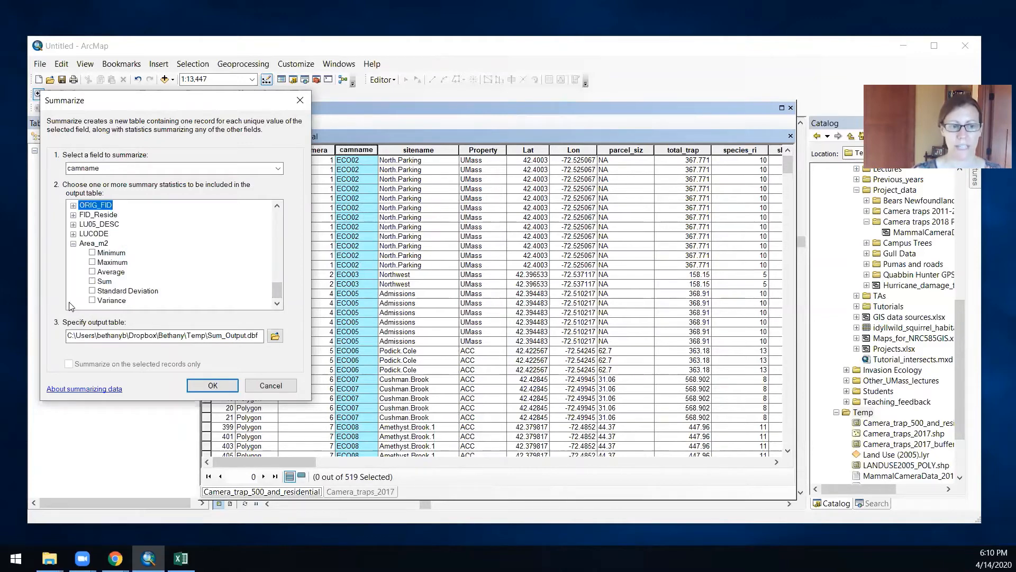
{"action": "left_click", "coordinate": [92, 283]}
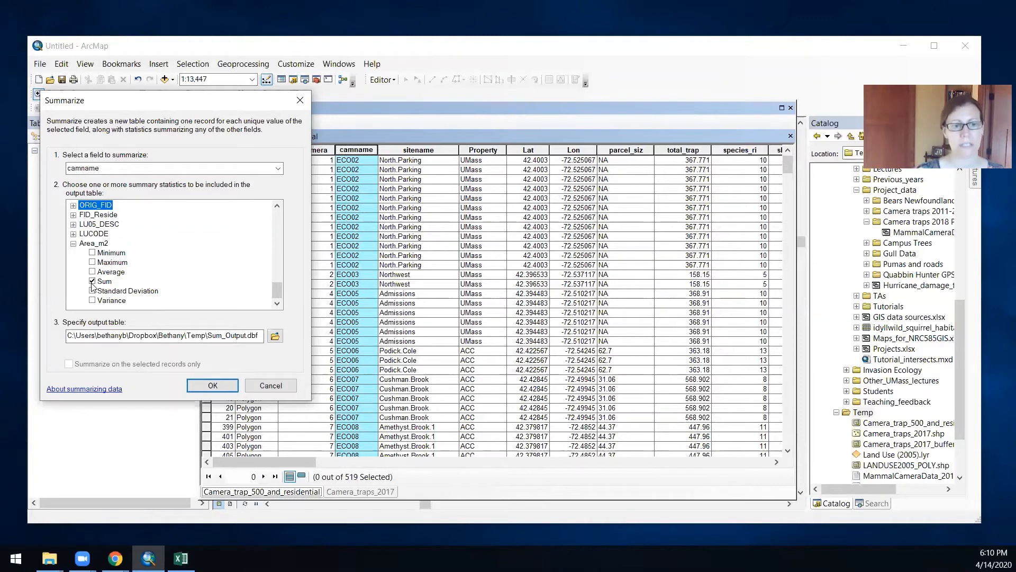
- Set the summary output to a text file named total_res_area_in_500m_buffer_v2.txt in Temp, run it, and add the result to the map
{"action": "left_click", "coordinate": [275, 338]}
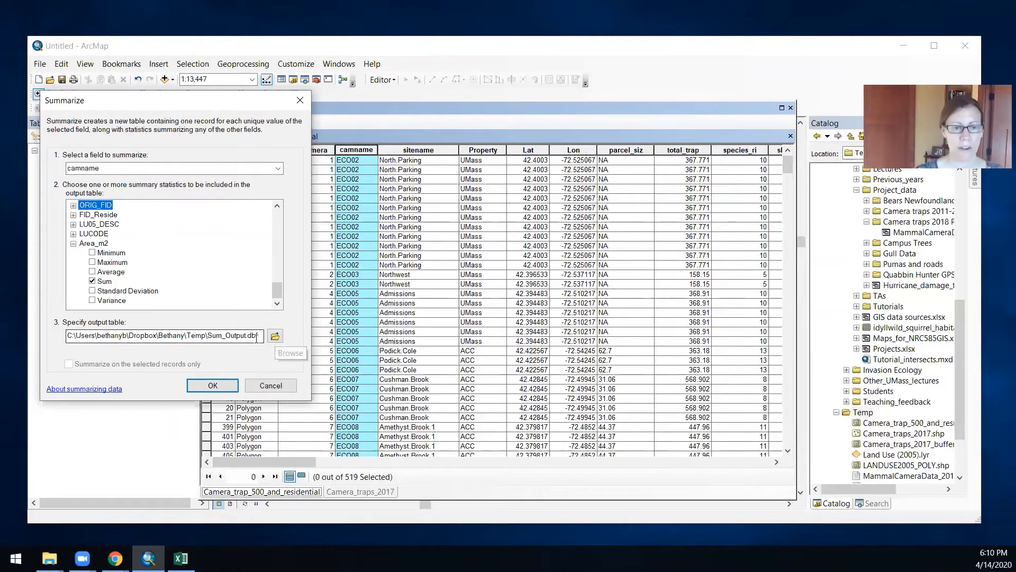
{"action": "left_click", "coordinate": [149, 333]}
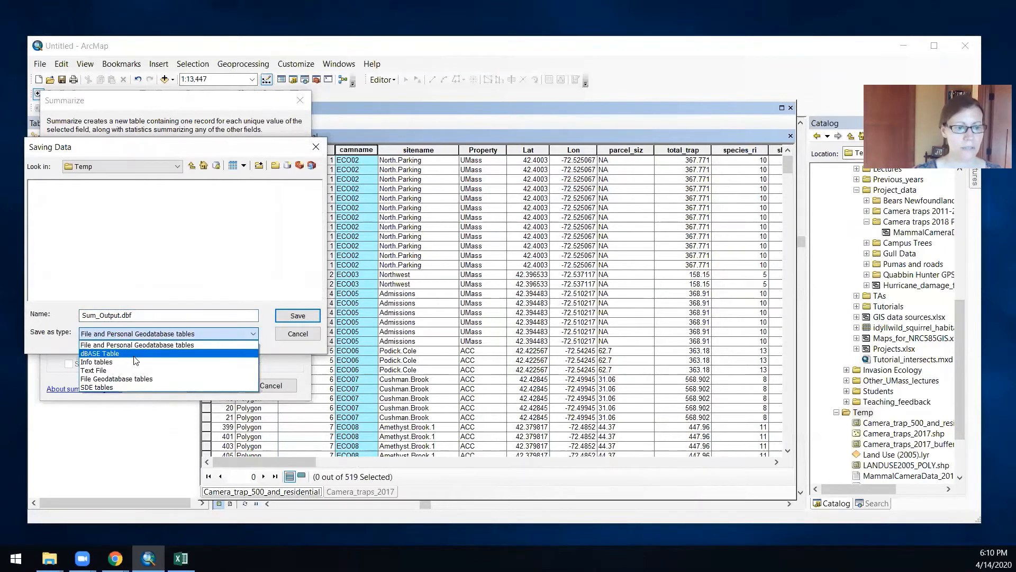
{"action": "left_click", "coordinate": [131, 370]}
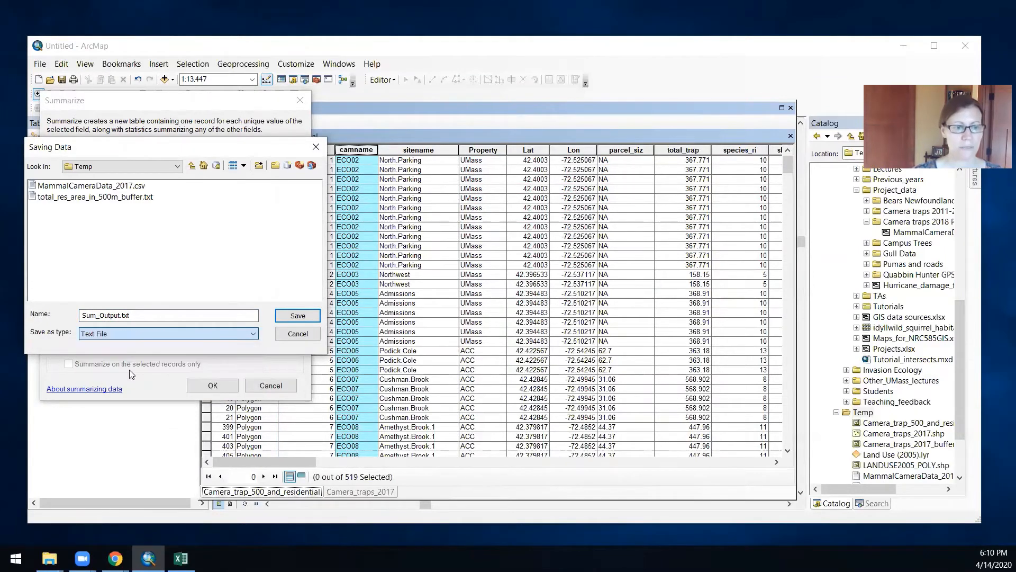
{"action": "left_click", "coordinate": [111, 198]}
{"action": "left_click", "coordinate": [182, 315]}
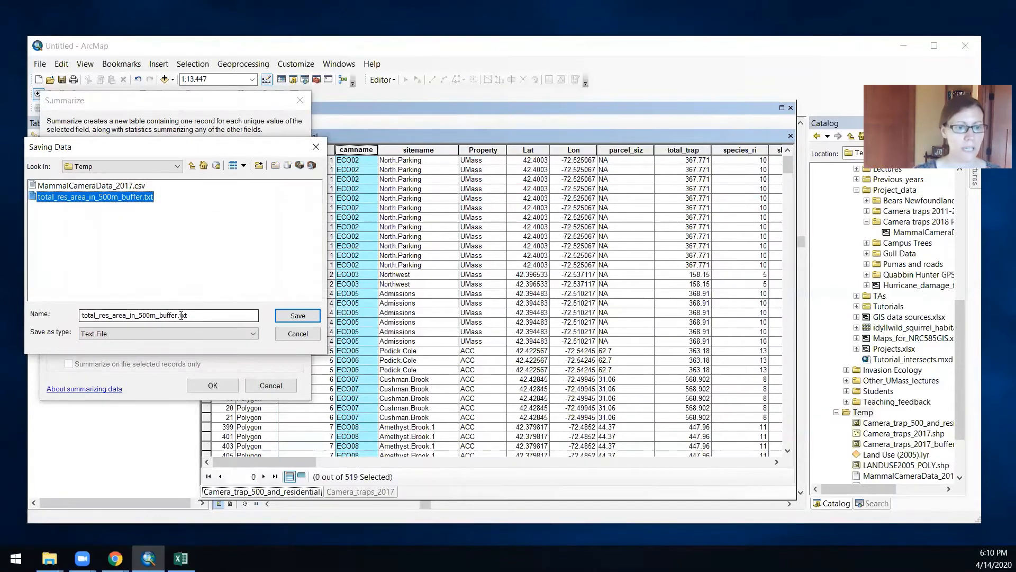
{"action": "left_click", "coordinate": [178, 316]}
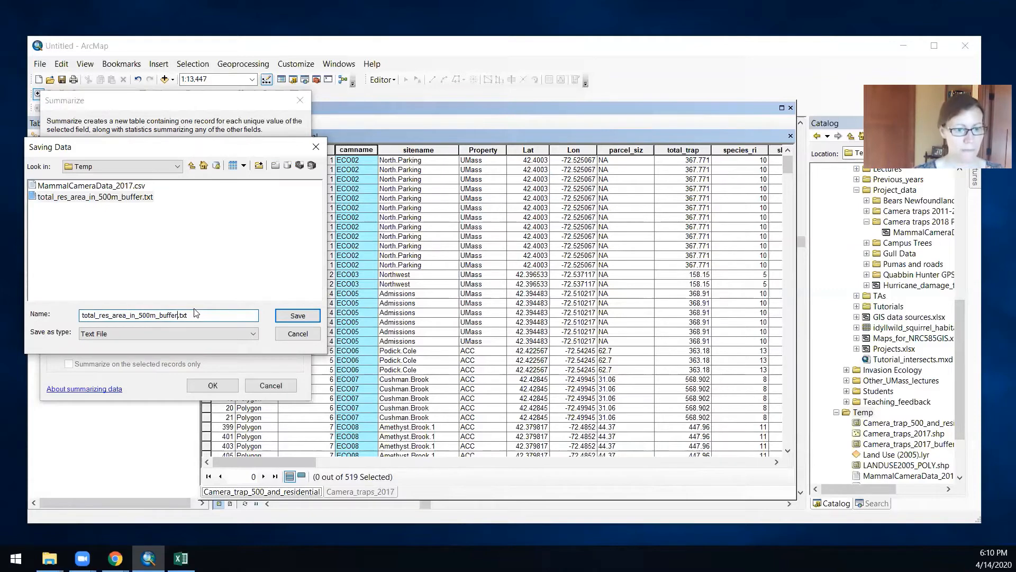
{"action": "type", "text": "_v2"}
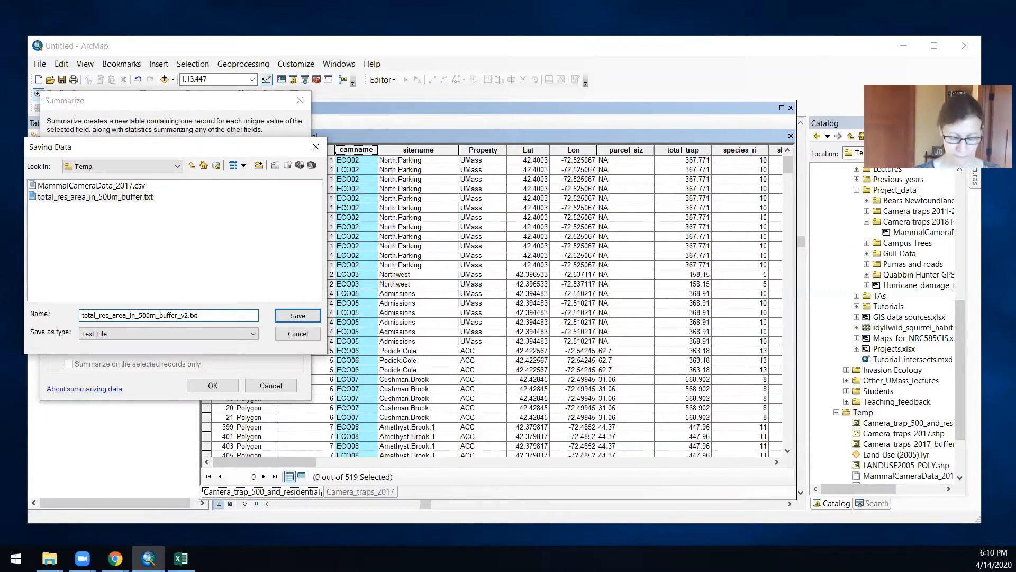
{"action": "key", "text": "Return"}
{"action": "left_click", "coordinate": [211, 385]}
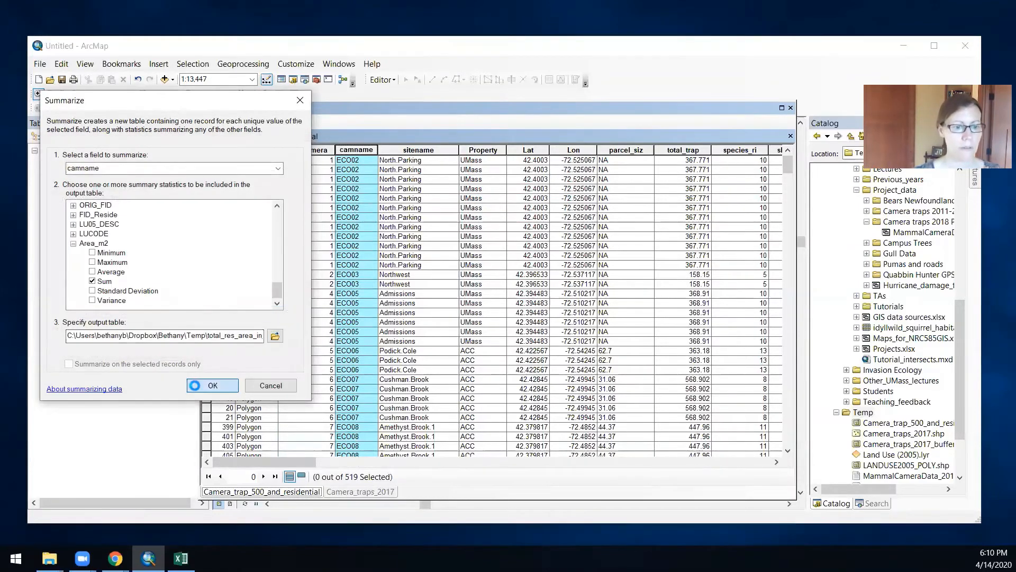
{"action": "left_click", "coordinate": [526, 328]}
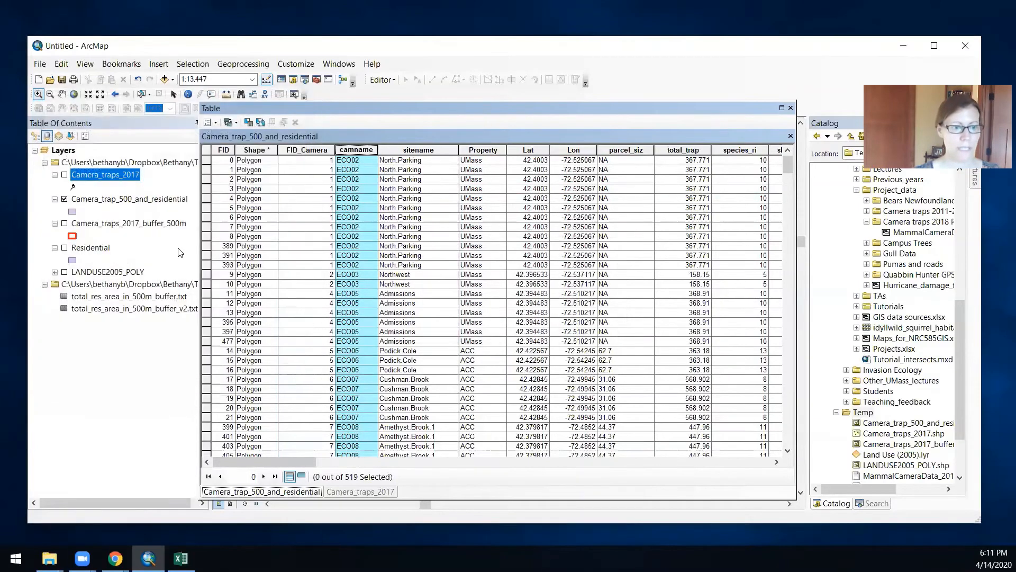
- Open the total_res_area_in_500m_buffer_v2.txt table and examine its Count_camname field
{"action": "right_click", "coordinate": [142, 308]}
{"action": "left_click", "coordinate": [154, 315]}
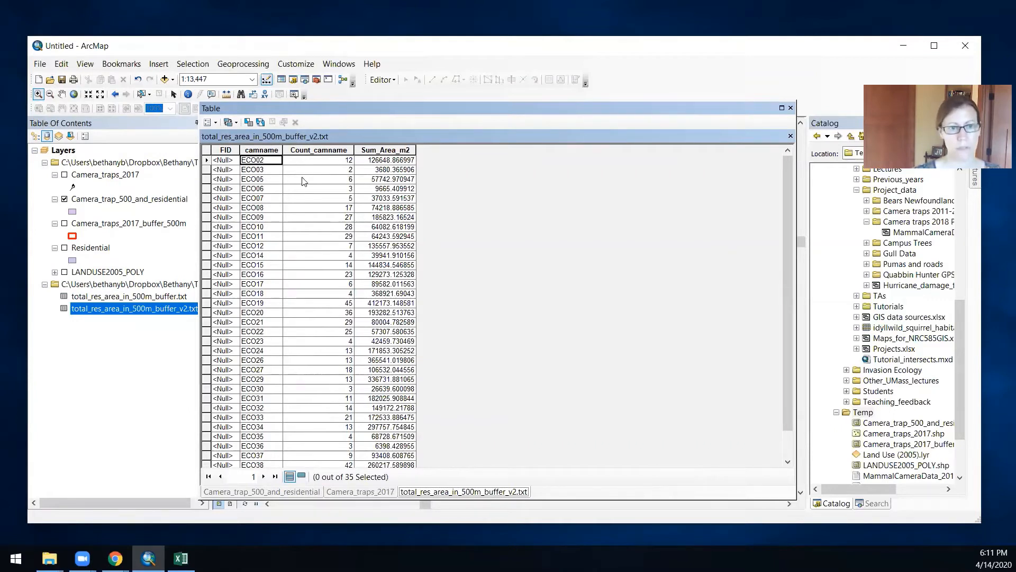
{"action": "left_click", "coordinate": [334, 151]}
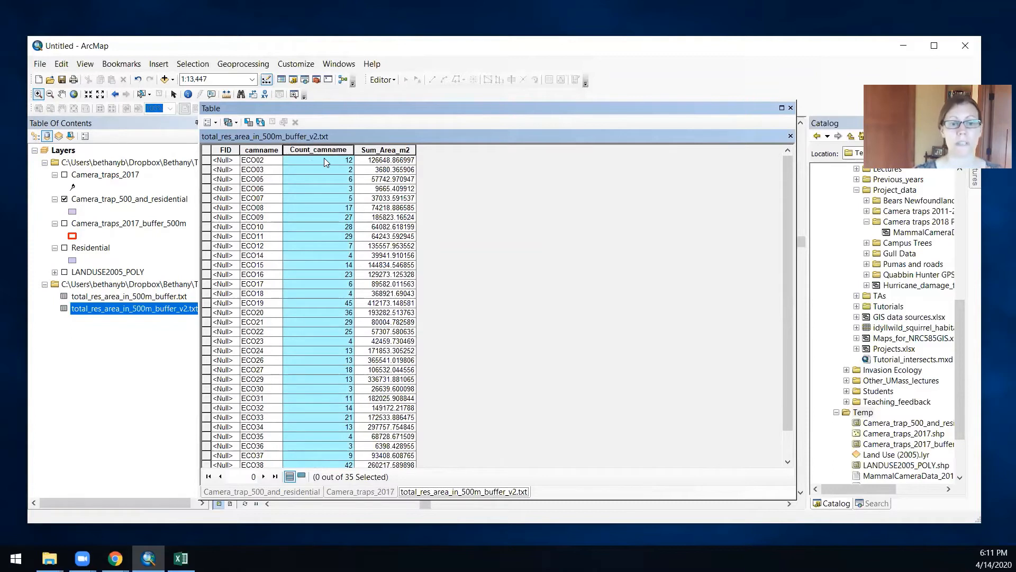
{"action": "left_click", "coordinate": [208, 123]}
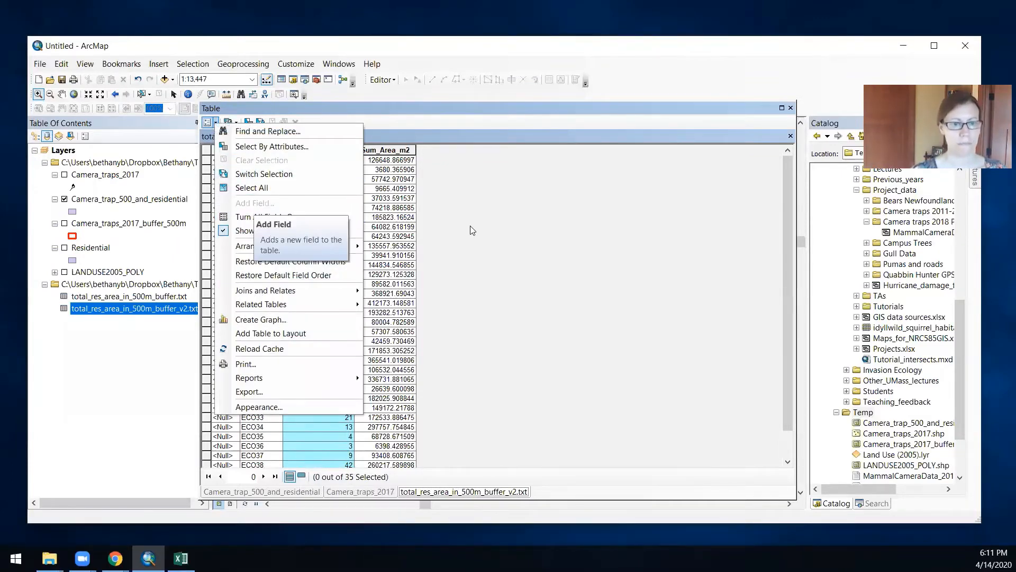
{"action": "left_click", "coordinate": [485, 232]}
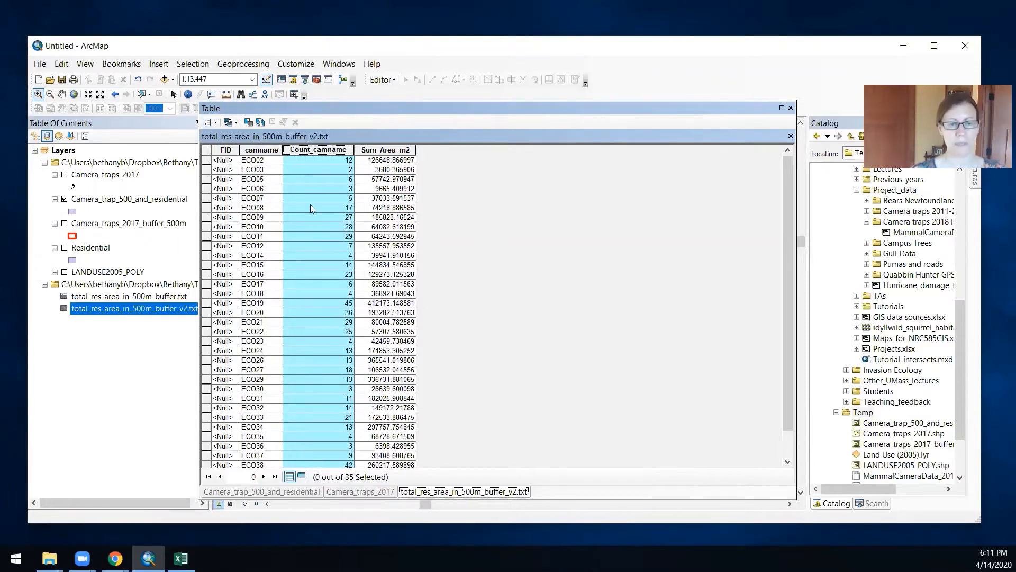
- Set the alias of the Count_camname field to parcels_residential in its field properties
{"action": "right_click", "coordinate": [324, 154]}
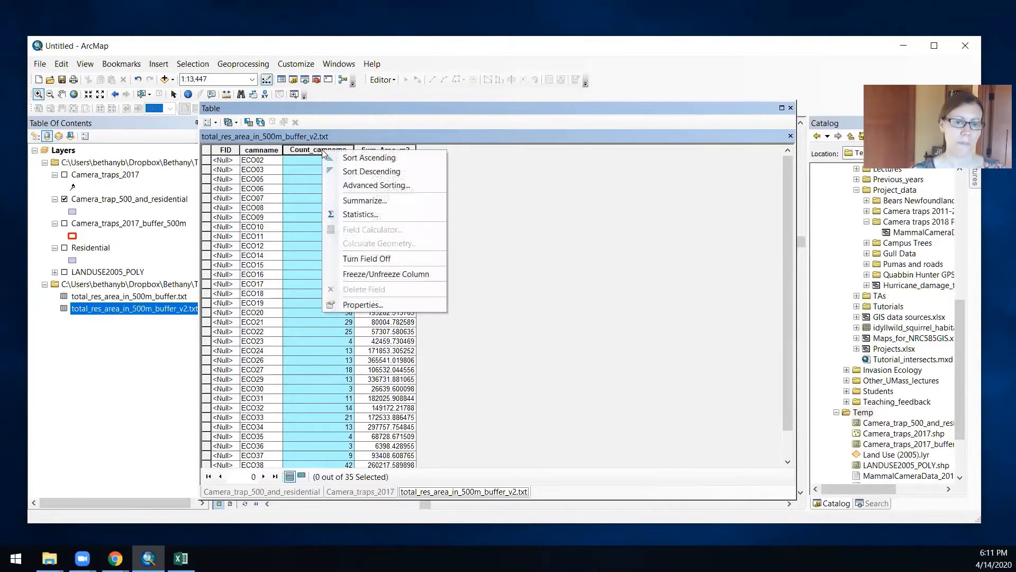
{"action": "left_click", "coordinate": [370, 304]}
{"action": "double_click", "coordinate": [522, 188]}
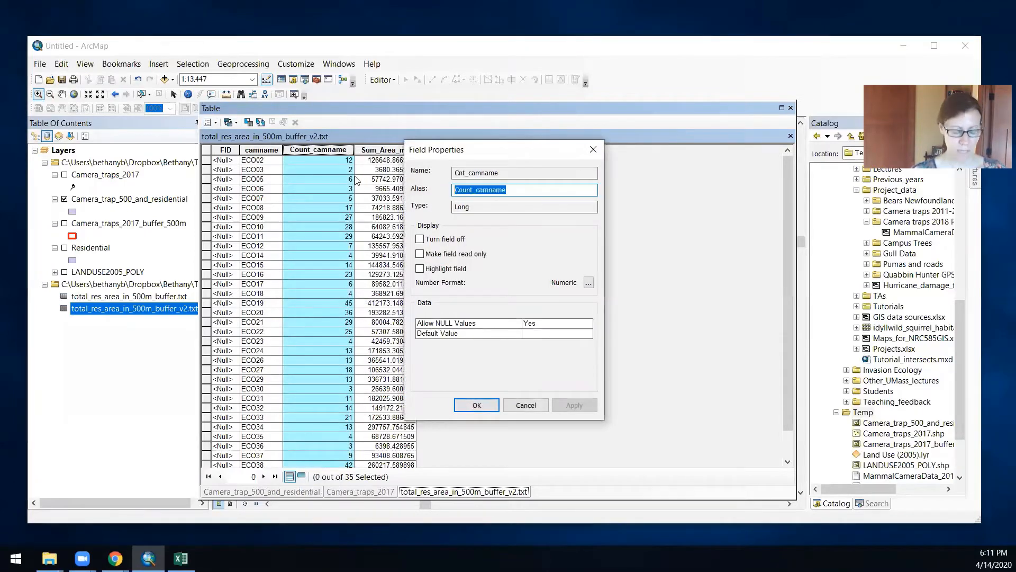
{"action": "type", "text": "parcels"}
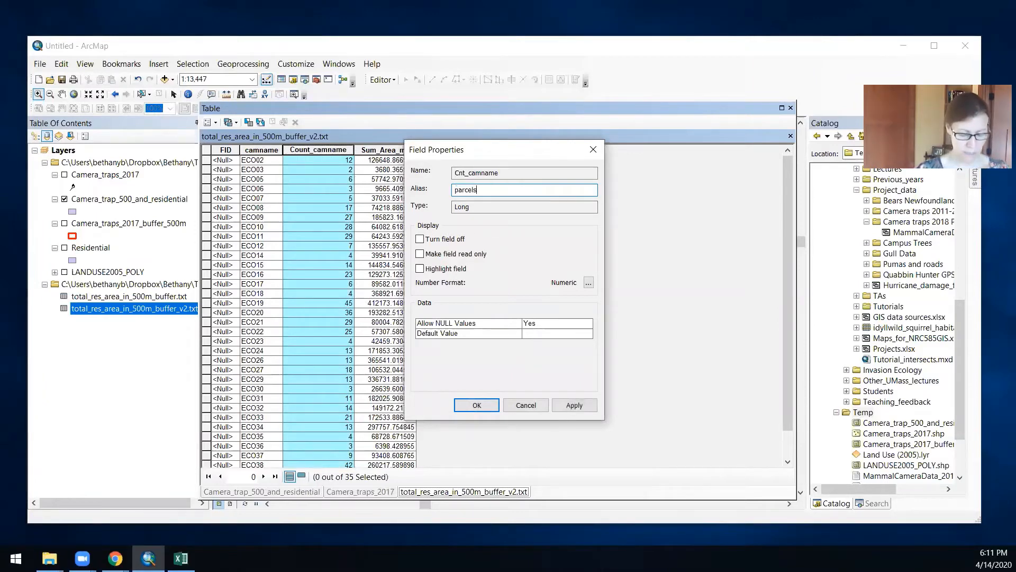
{"action": "type", "text": "_residential"}
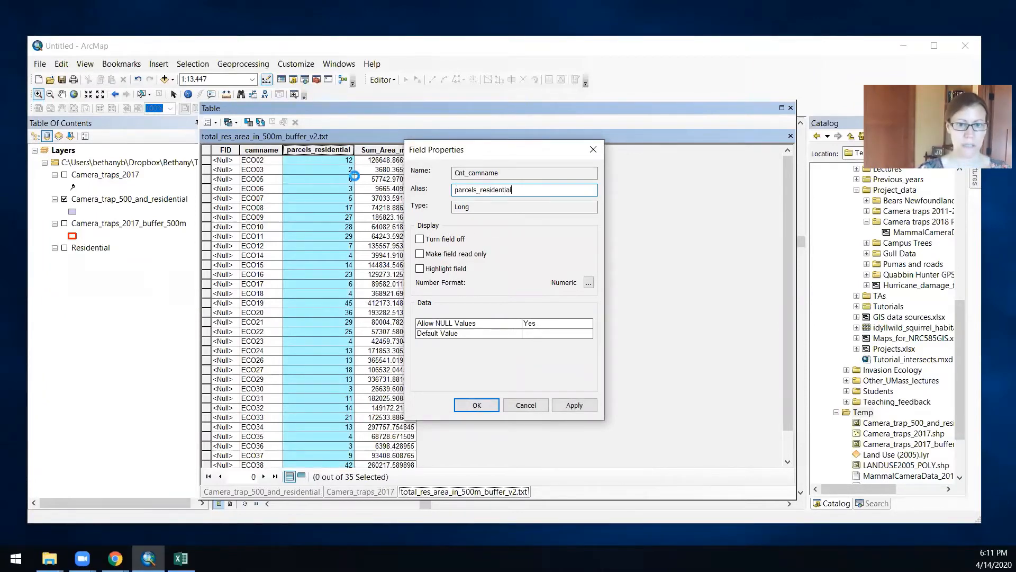
{"action": "key", "text": "Return"}
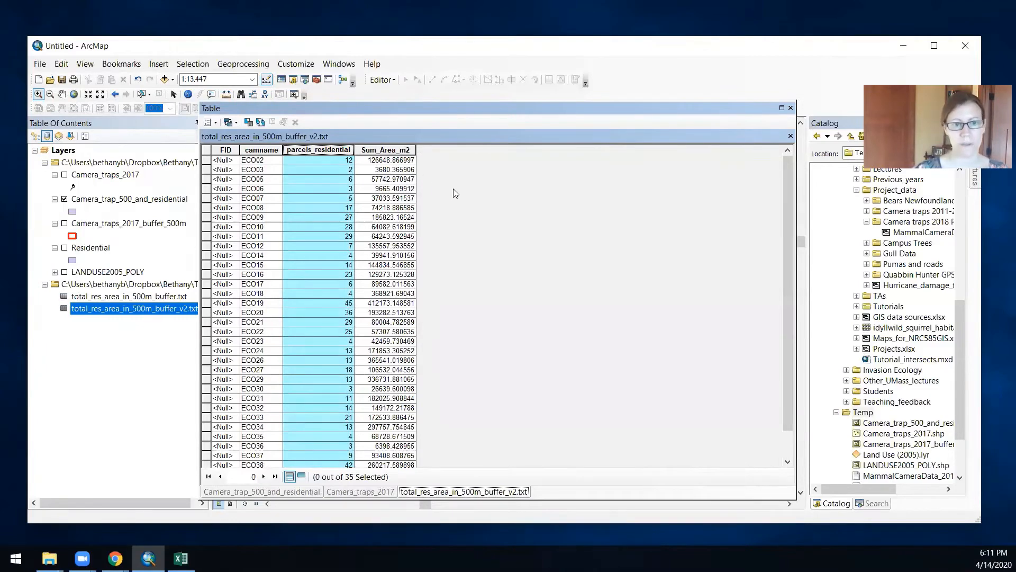
- Sort the summary table by Sum_Area_m2 in ascending order and look through the records from smallest to largest area
{"action": "right_click", "coordinate": [399, 150]}
{"action": "left_click", "coordinate": [416, 159]}
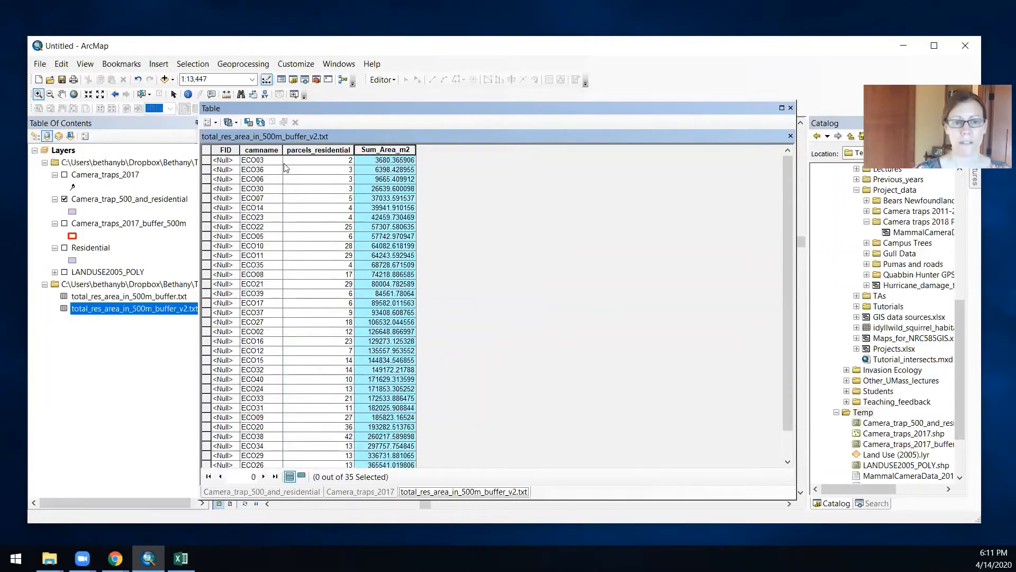
{"action": "scroll", "coordinate": [379, 249], "scroll_direction": "down", "scroll_amount": 1}
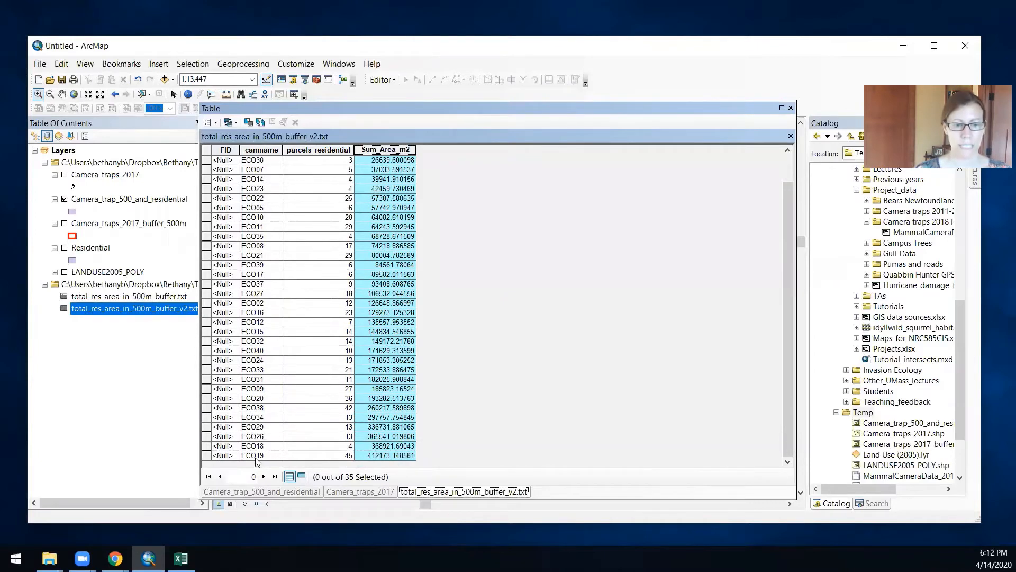
{"action": "scroll", "coordinate": [440, 239], "scroll_direction": "up", "scroll_amount": 1}
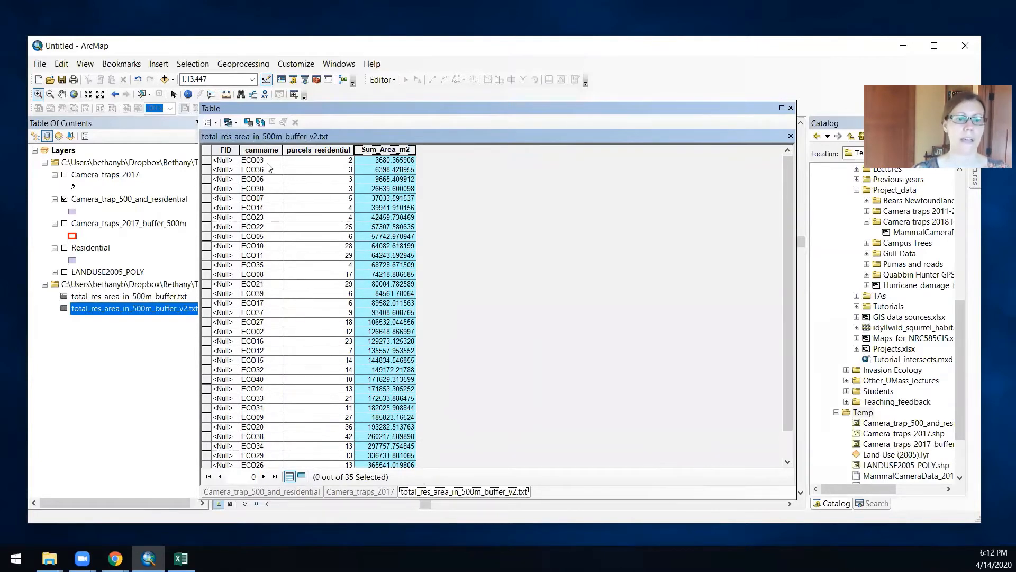
- Open the Camera_traps_2017 attribute table and join total_res_area_in_500m_buffer_v2.txt to the layer on camname, keeping all records
{"action": "right_click", "coordinate": [113, 179]}
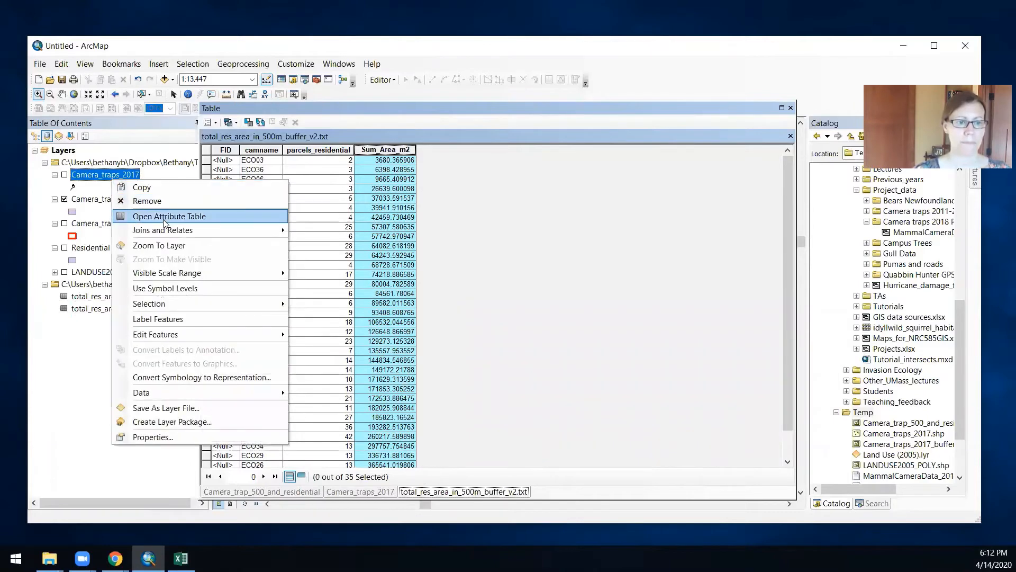
{"action": "left_click", "coordinate": [165, 217]}
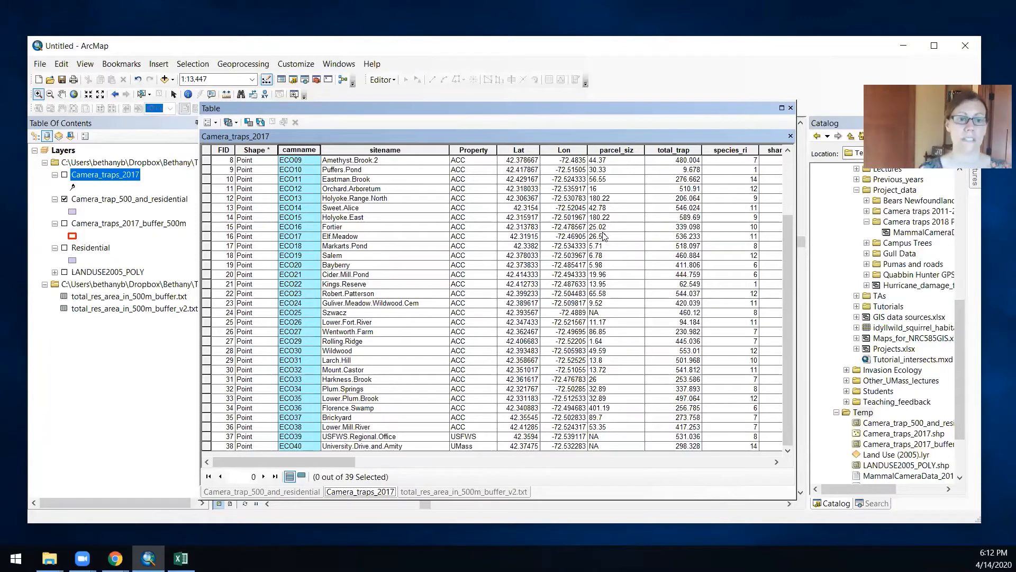
{"action": "right_click", "coordinate": [126, 177]}
{"action": "mouse_move", "coordinate": [171, 224]}
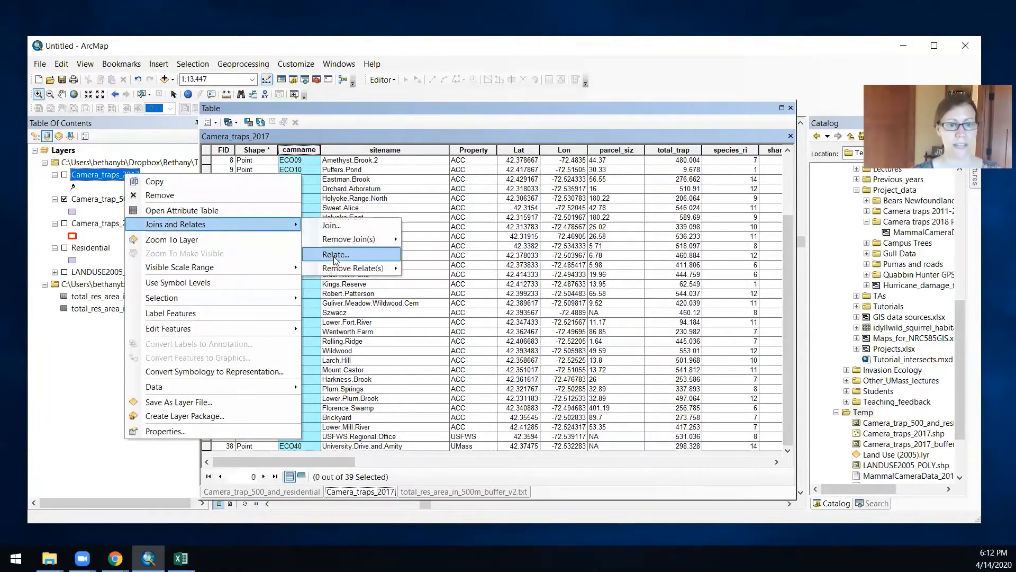
{"action": "left_click", "coordinate": [352, 229]}
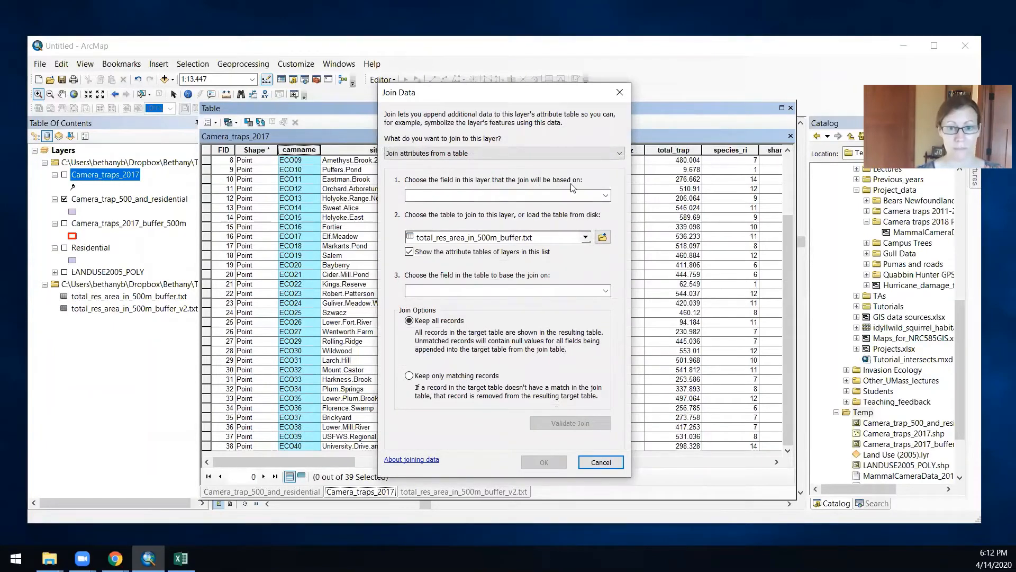
{"action": "left_click", "coordinate": [606, 196]}
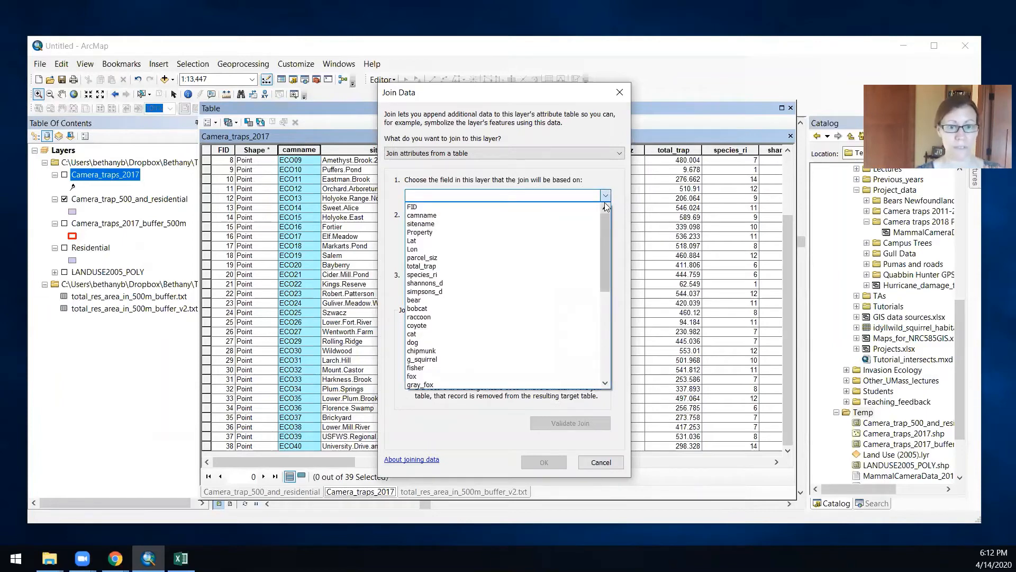
{"action": "left_click", "coordinate": [487, 215]}
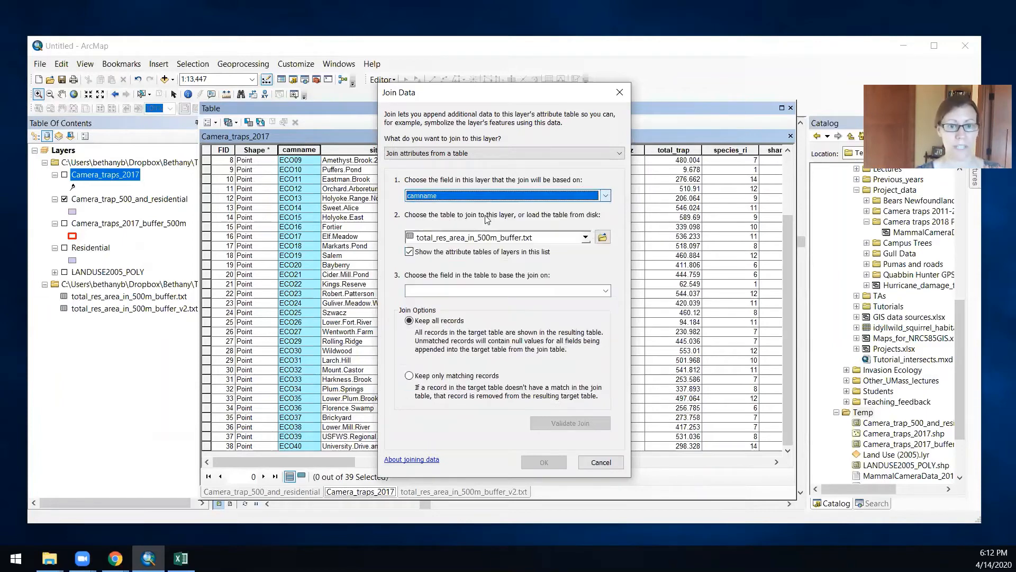
{"action": "left_click", "coordinate": [585, 238]}
{"action": "left_click", "coordinate": [477, 257]}
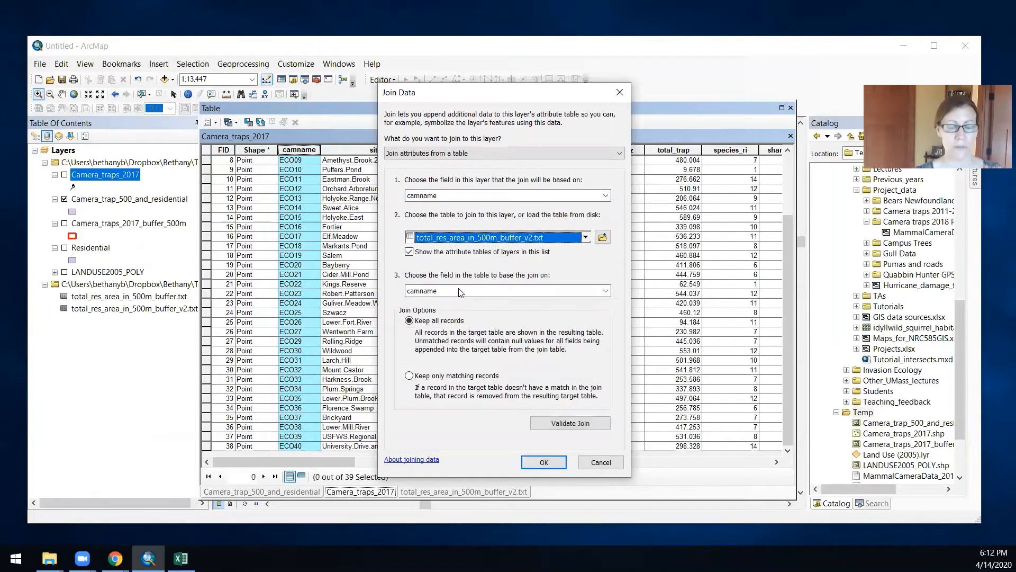
{"action": "left_click", "coordinate": [534, 462]}
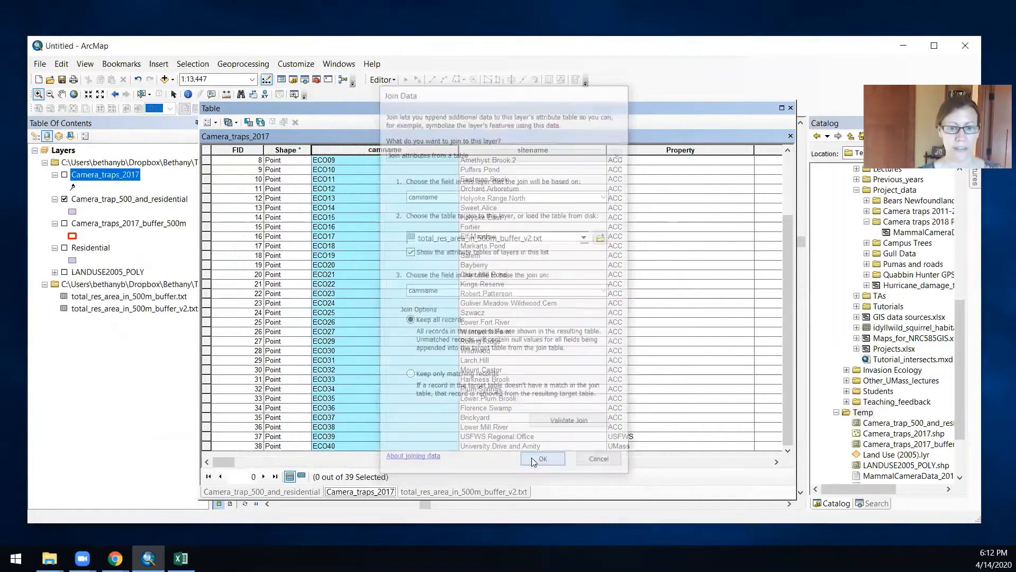
- Check the joined fields in the Camera_traps_2017 table and add a Float field Res_area_m2, accepting the shortened name Res_area_m
{"action": "left_click_drag", "start_coordinate": [233, 464], "coordinate": [768, 464]}
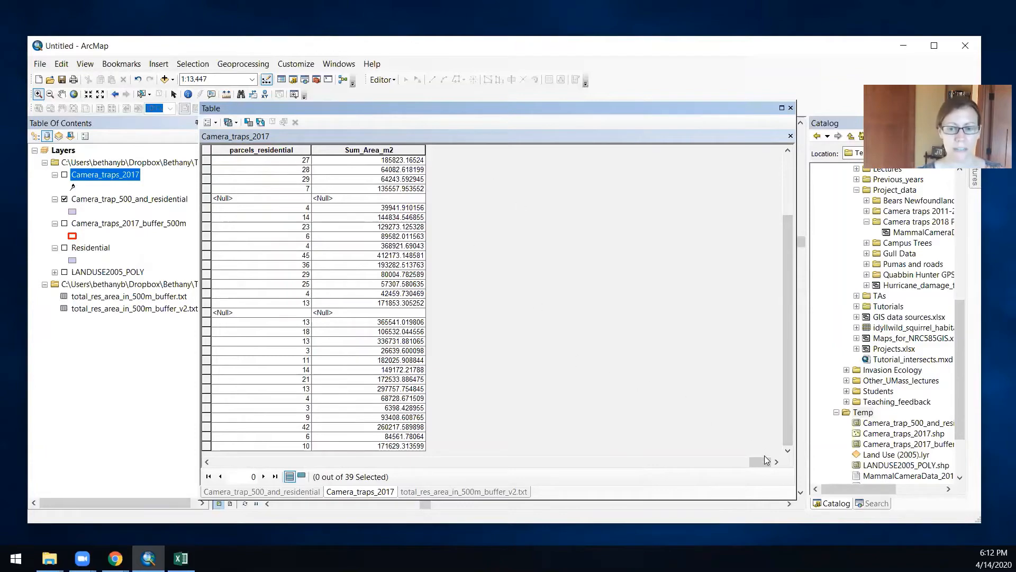
{"action": "mouse_move", "coordinate": [763, 470]}
{"action": "left_mouse_down"}
{"action": "mouse_move", "coordinate": [215, 491]}
{"action": "mouse_move", "coordinate": [752, 469]}
{"action": "left_mouse_up"}
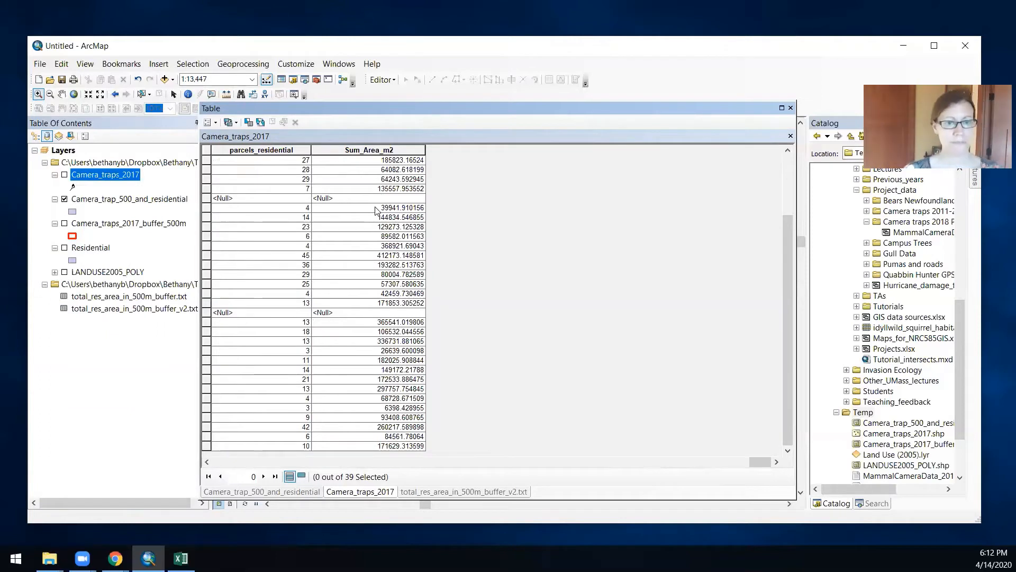
{"action": "left_click", "coordinate": [362, 151]}
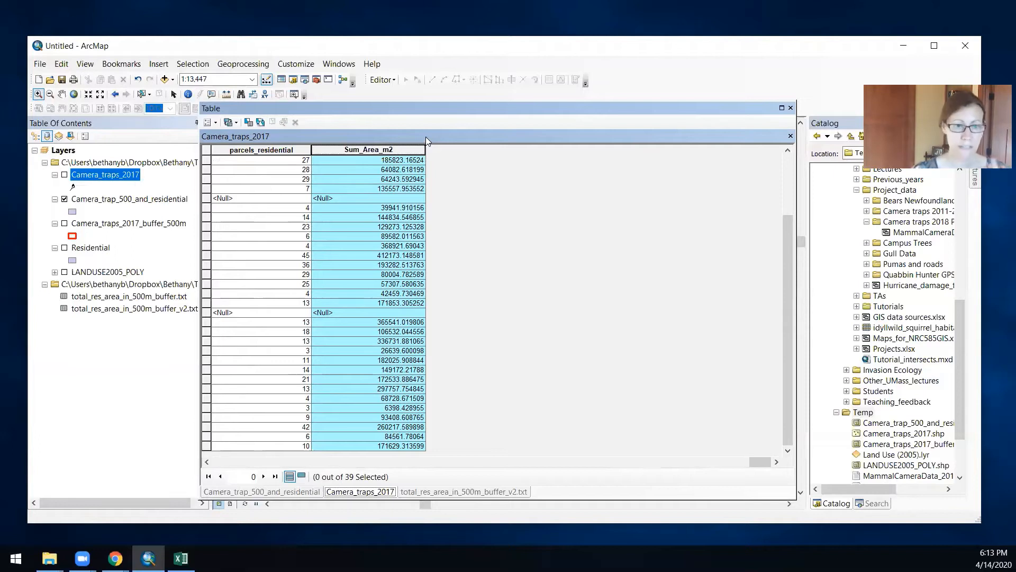
{"action": "left_click", "coordinate": [216, 123]}
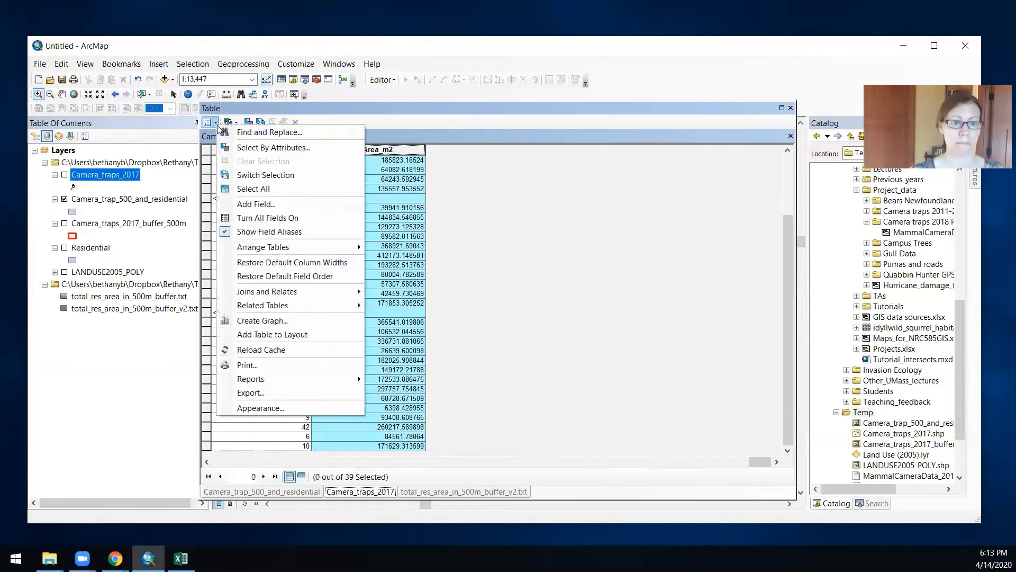
{"action": "left_click", "coordinate": [255, 205]}
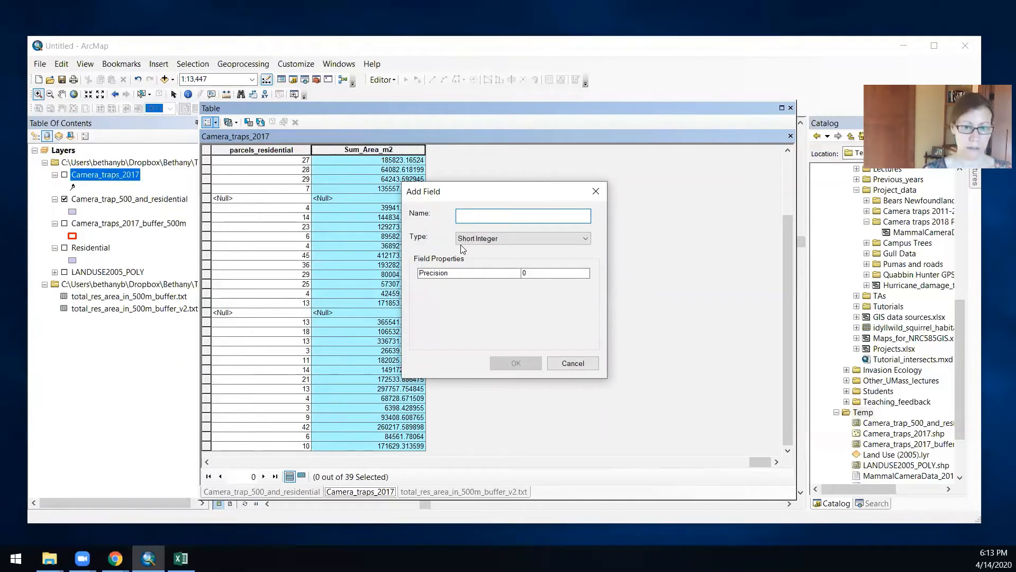
{"action": "type", "text": "Res_area_m2"}
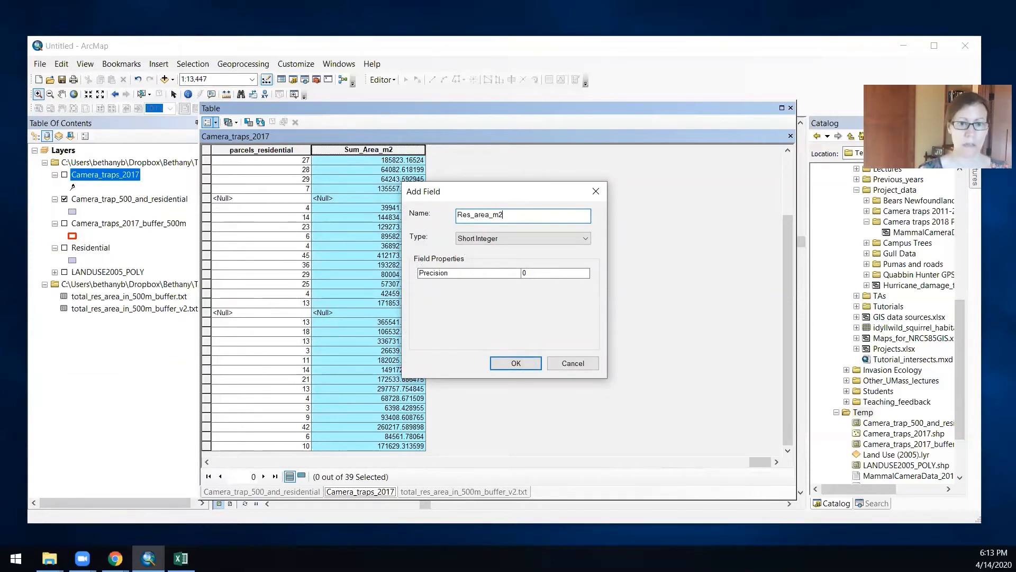
{"action": "left_click", "coordinate": [535, 238]}
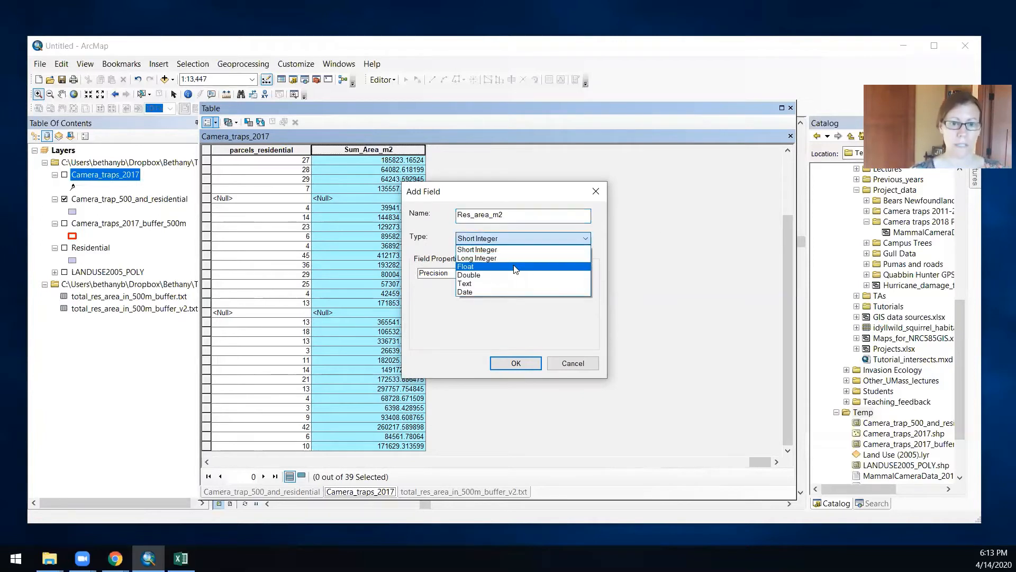
{"action": "left_click", "coordinate": [519, 262]}
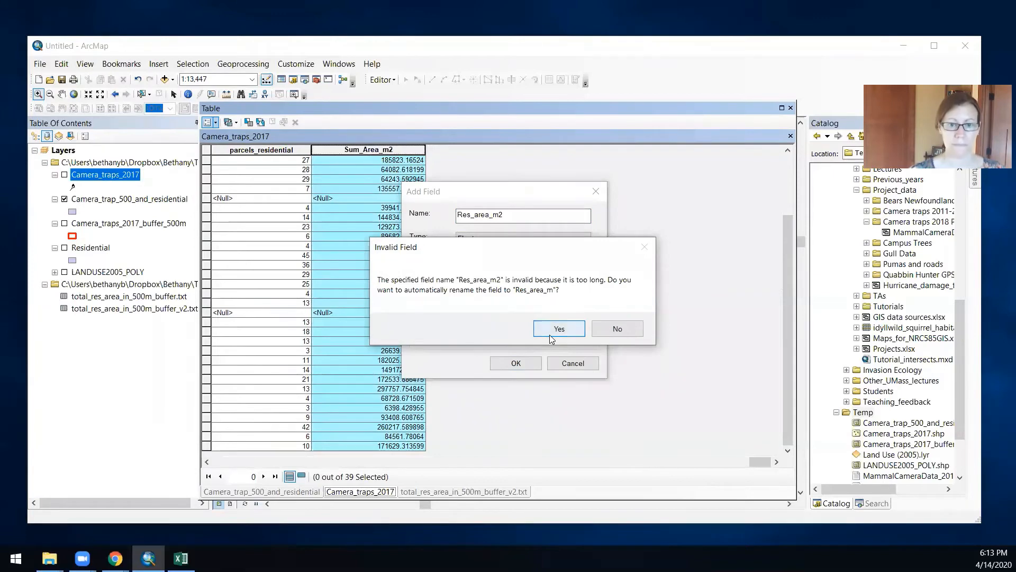
{"action": "left_click", "coordinate": [553, 331]}
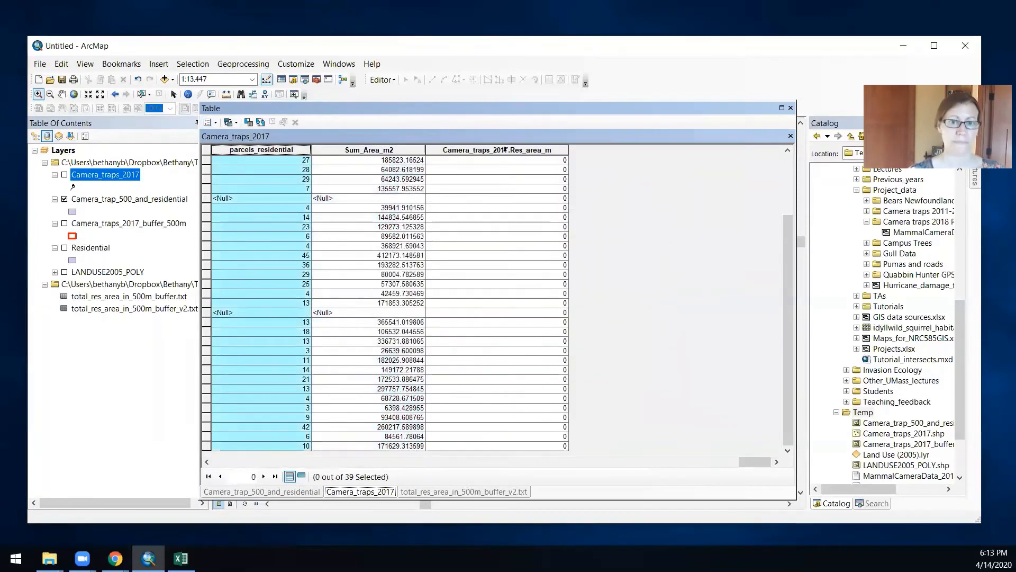
- Calculate the Res_area_m field from the joined Sum_Area_m2 field with the Field Calculator, processing the remaining rows despite invalid values
{"action": "left_click", "coordinate": [508, 153]}
{"action": "right_click", "coordinate": [507, 153]}
{"action": "left_click", "coordinate": [540, 227]}
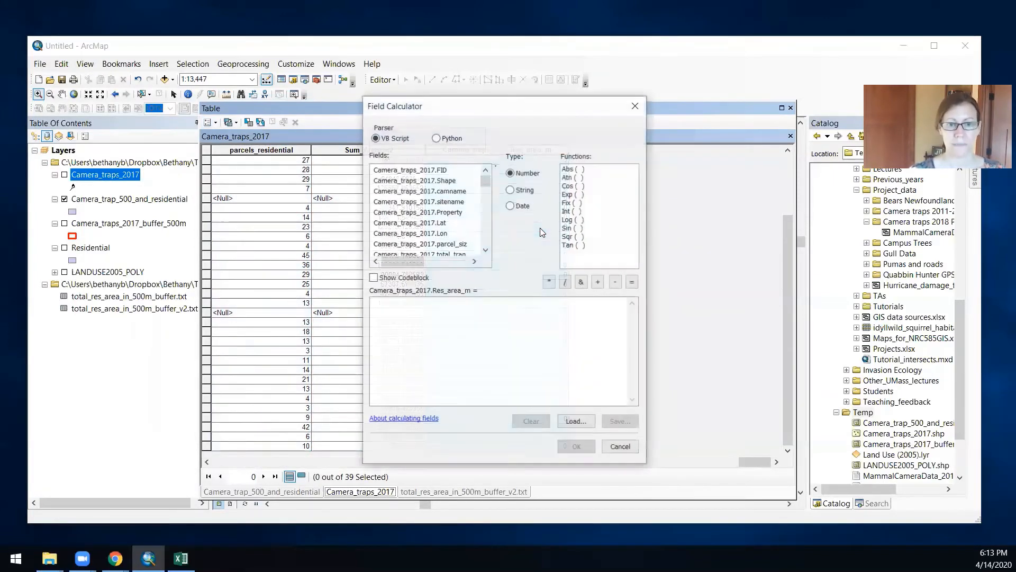
{"action": "scroll", "coordinate": [488, 203], "scroll_direction": "down", "scroll_amount": 5}
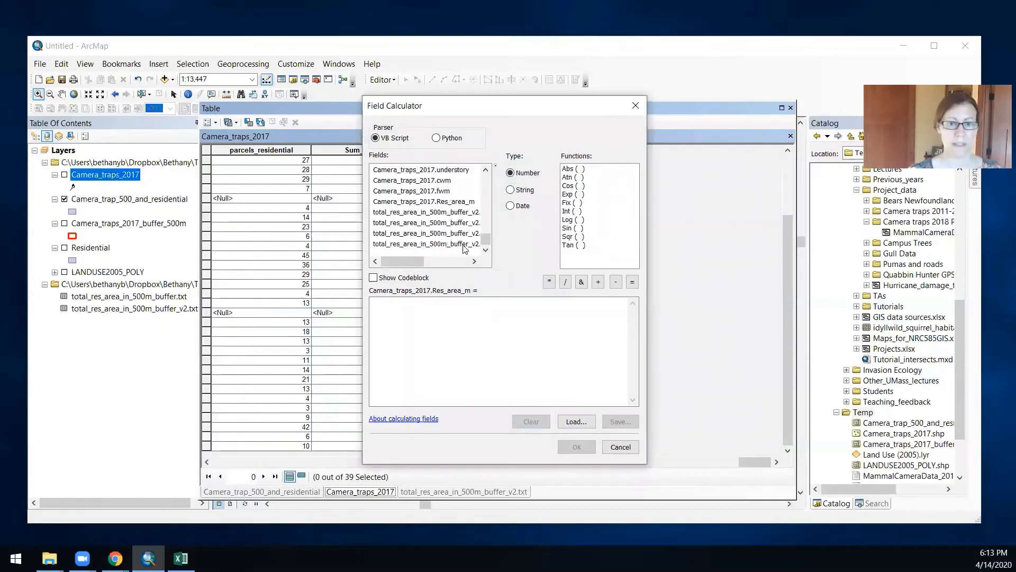
{"action": "double_click", "coordinate": [426, 244]}
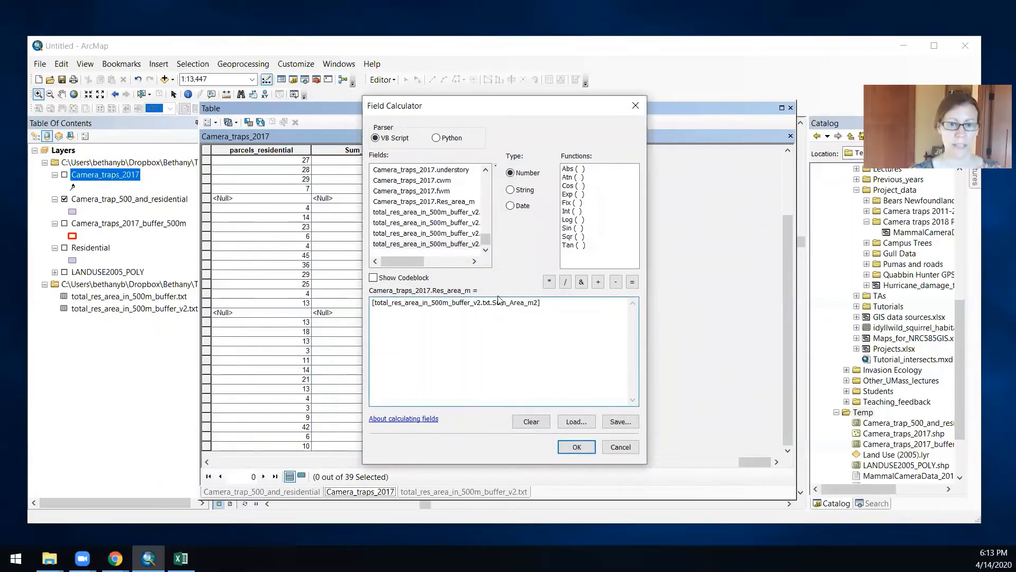
{"action": "left_click", "coordinate": [575, 447]}
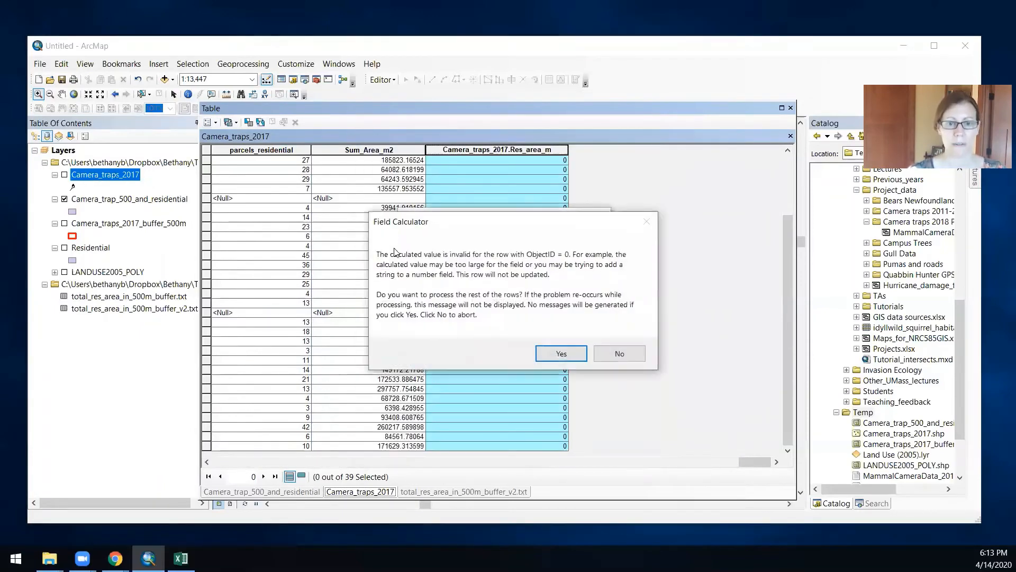
{"action": "left_click", "coordinate": [550, 352]}
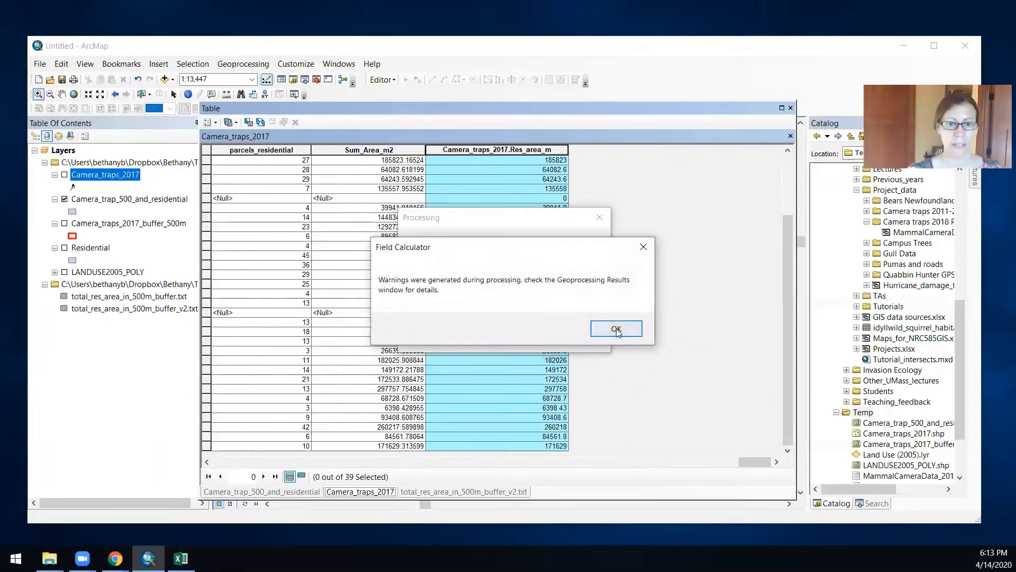
{"action": "left_click", "coordinate": [616, 329]}
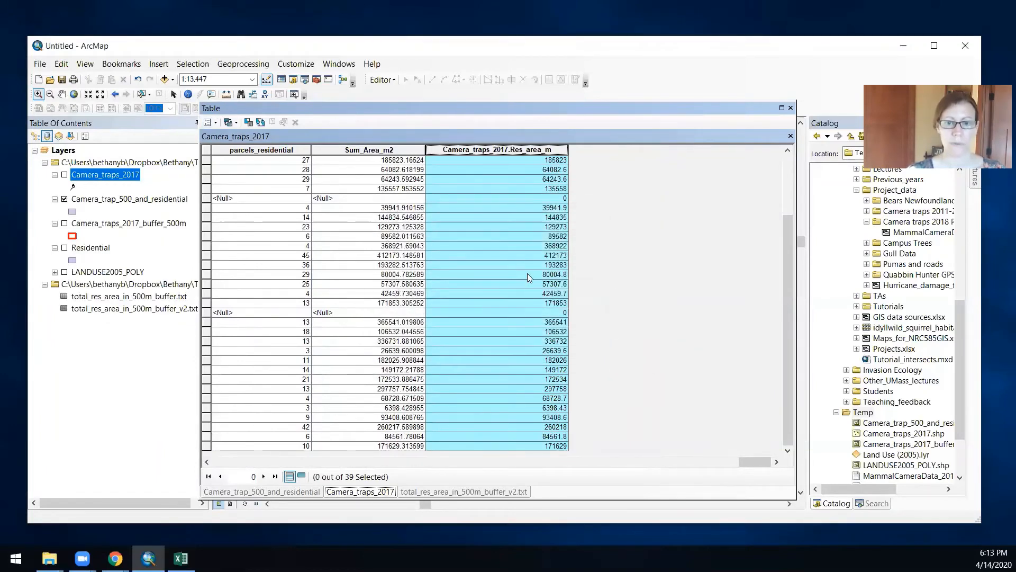
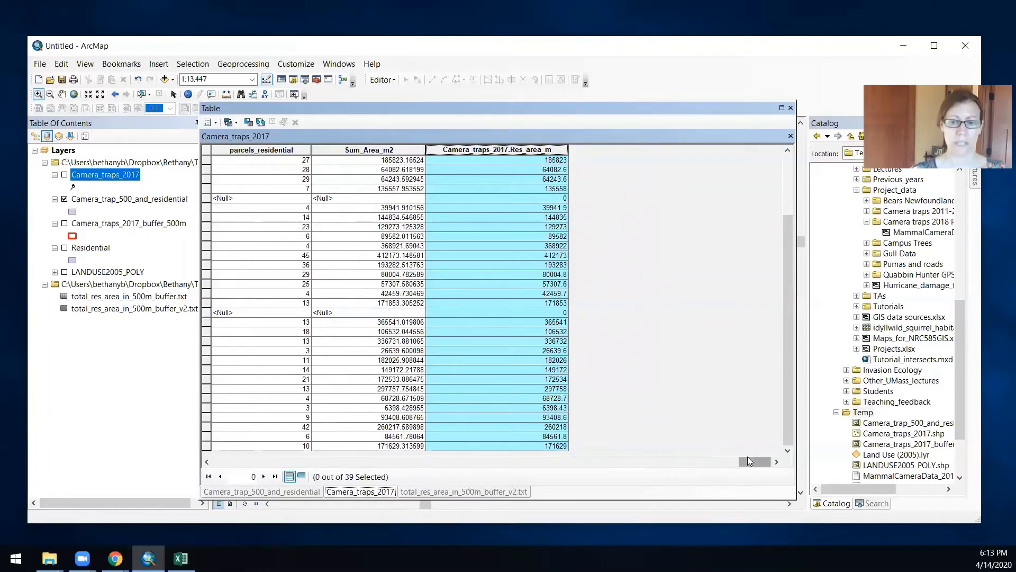
- Set up an export of all Camera_traps_2017 table records to a text file named squirrel_v_res.txt in the Temp folder
{"action": "left_click_drag", "start_coordinate": [747, 460], "coordinate": [423, 469]}
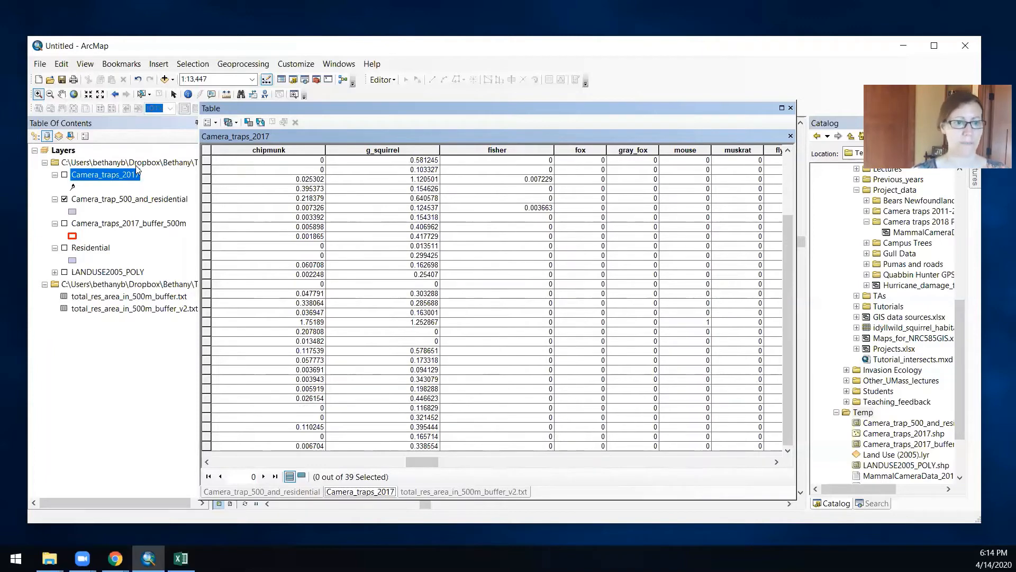
{"action": "left_click", "coordinate": [215, 126]}
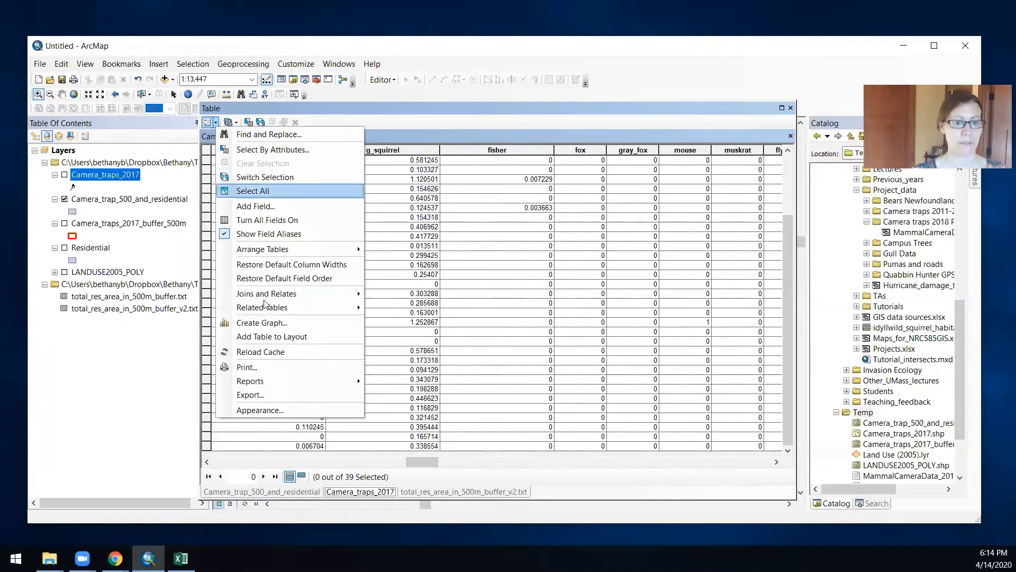
{"action": "left_click", "coordinate": [268, 392]}
{"action": "left_click", "coordinate": [608, 309]}
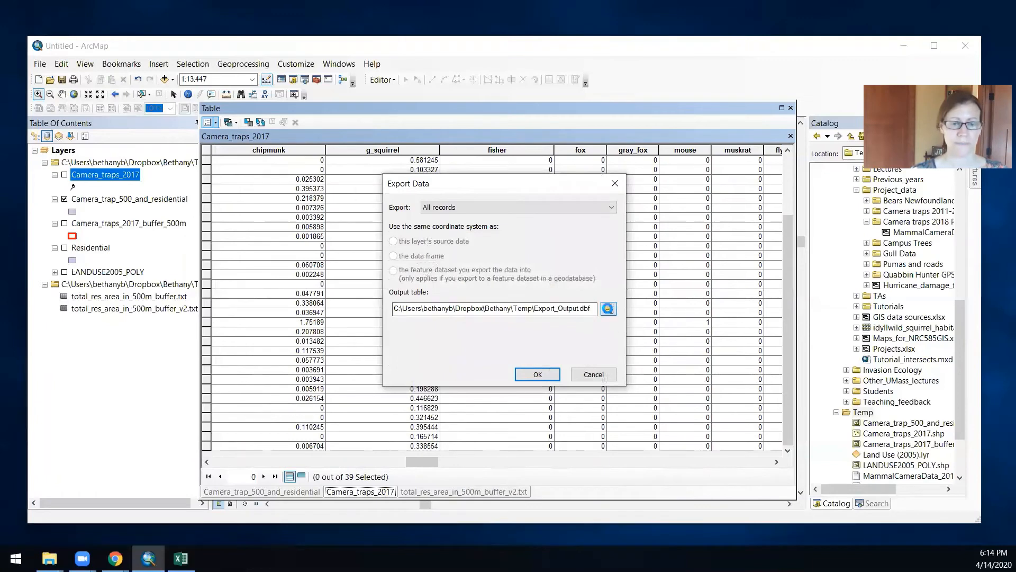
{"action": "left_click", "coordinate": [464, 368]}
{"action": "left_click", "coordinate": [447, 405]}
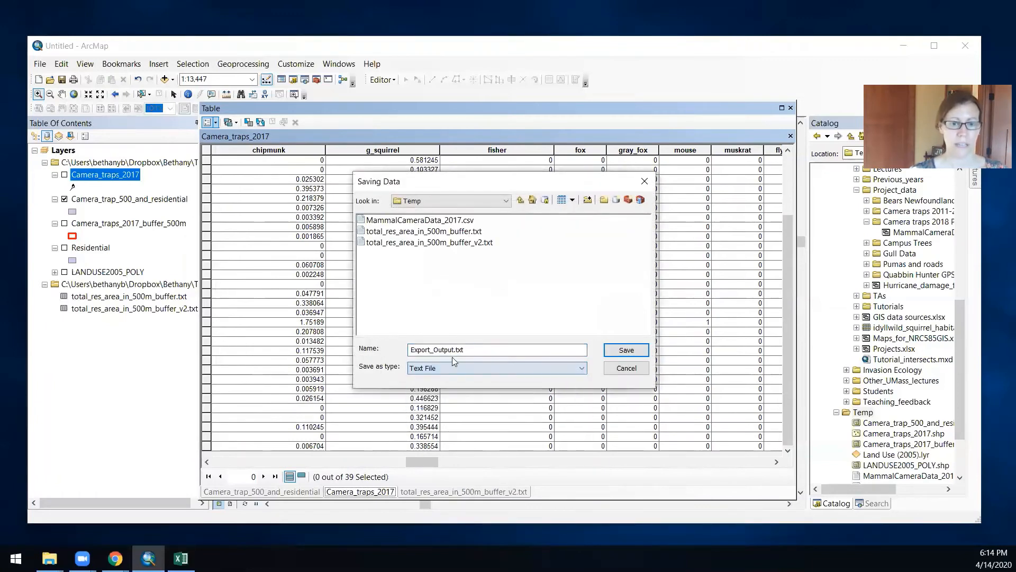
{"action": "double_click", "coordinate": [451, 349]}
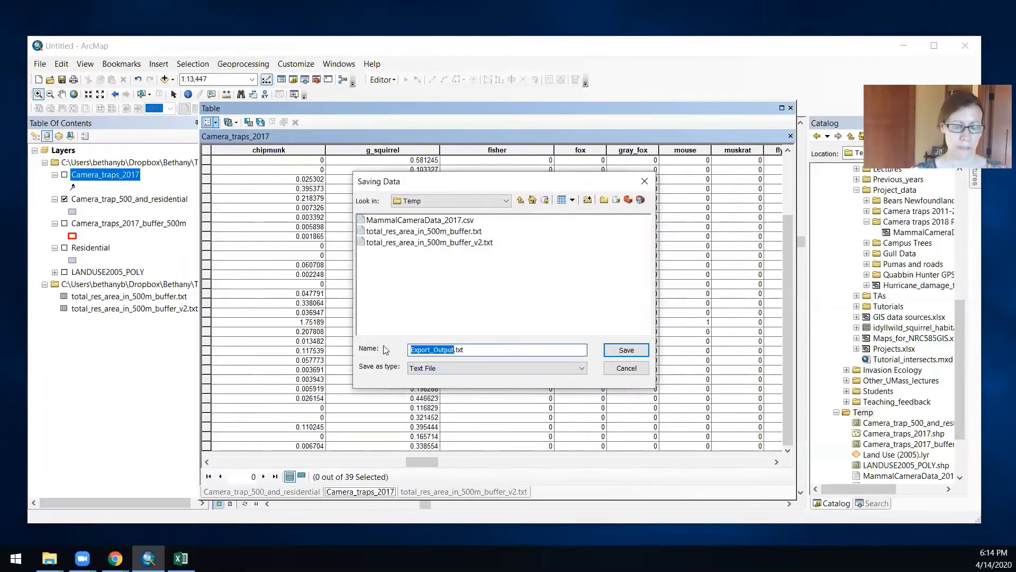
{"action": "type", "text": "squ"}
{"action": "type", "text": "irrel"}
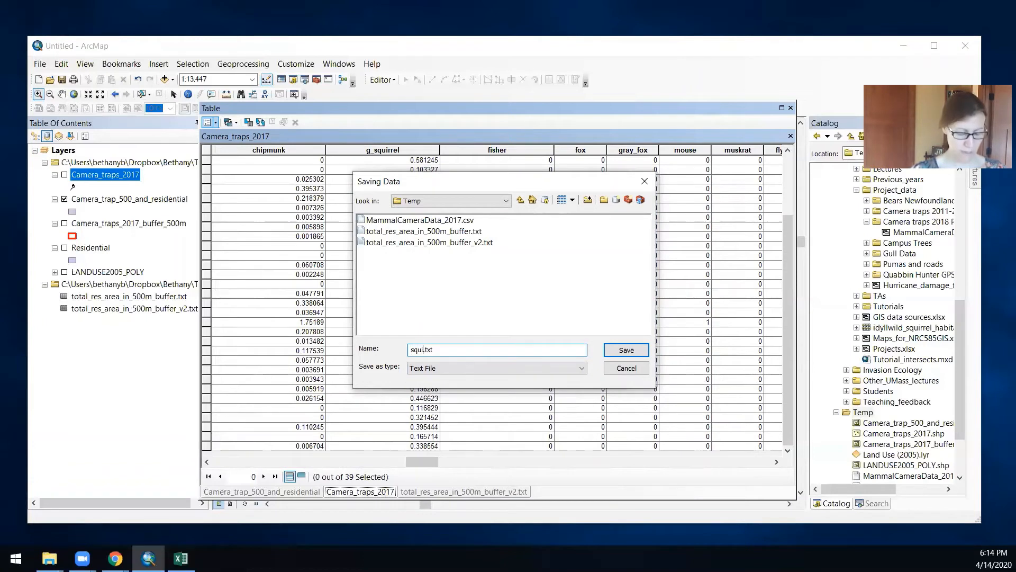
{"action": "type", "text": "_v_res"}
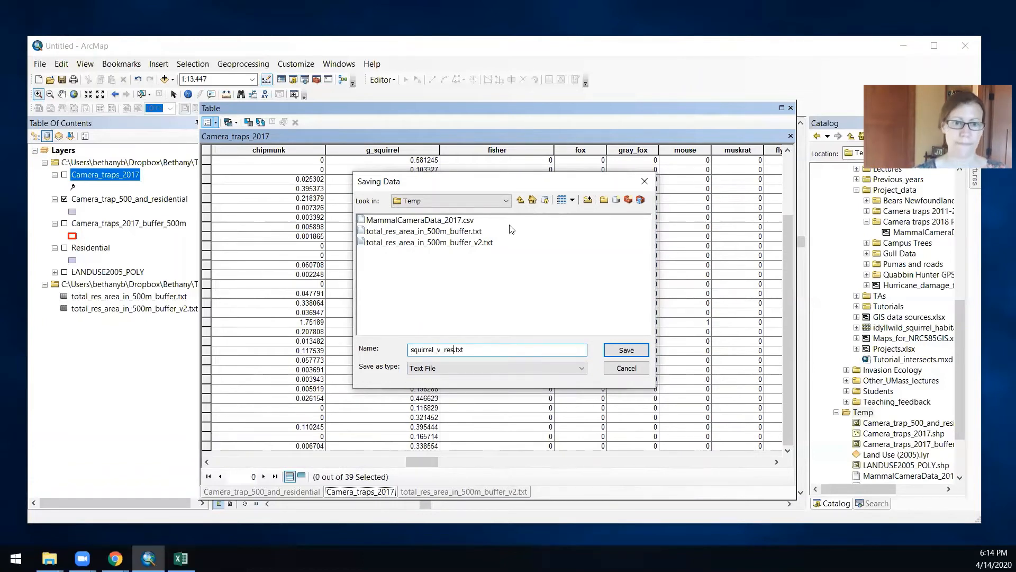
{"action": "left_click", "coordinate": [638, 352]}
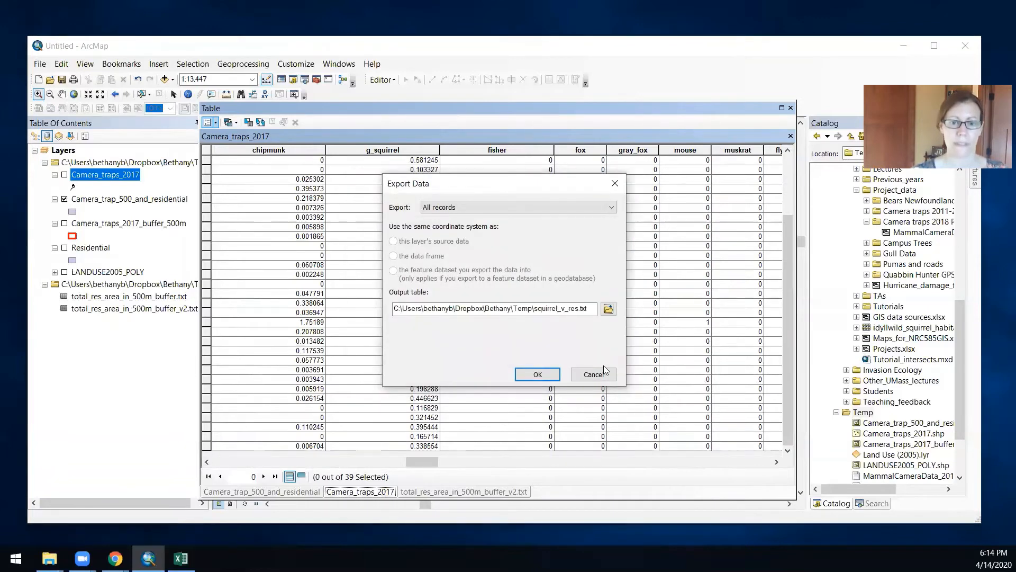
- Run the table export without adding the new table to the map, and close the attribute table
{"action": "left_click", "coordinate": [537, 375]}
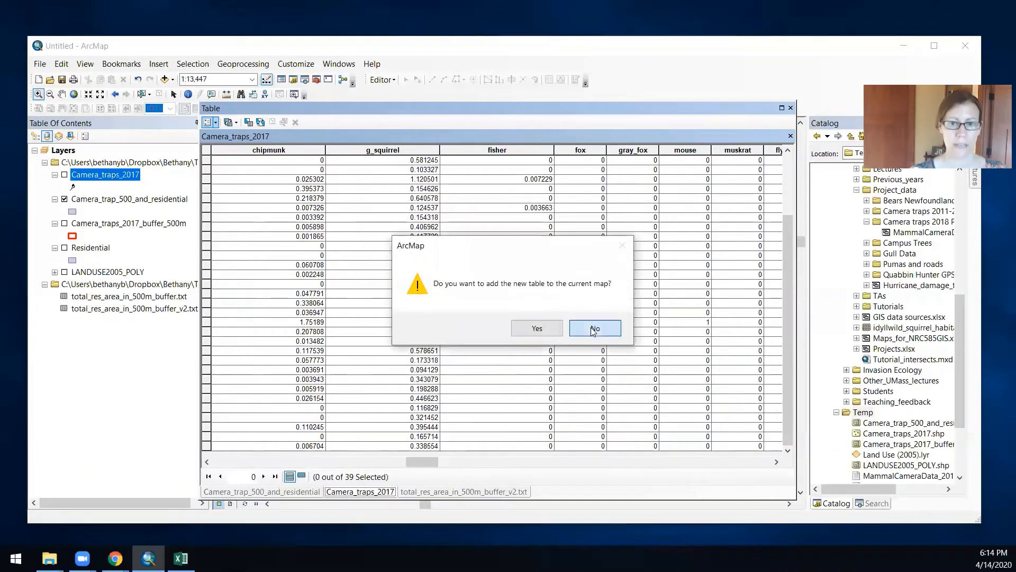
{"action": "left_click", "coordinate": [595, 328]}
{"action": "left_click", "coordinate": [791, 108]}
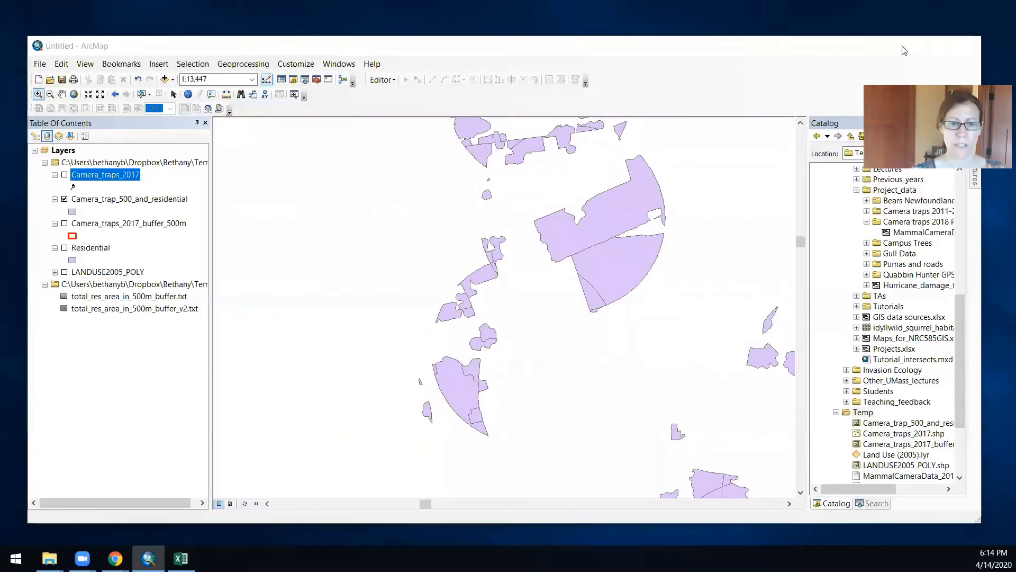
- Switch to Excel and open the squirrel_v_res text file from the Temp folder, listing all file types
{"action": "left_click", "coordinate": [904, 50]}
{"action": "left_click", "coordinate": [181, 558]}
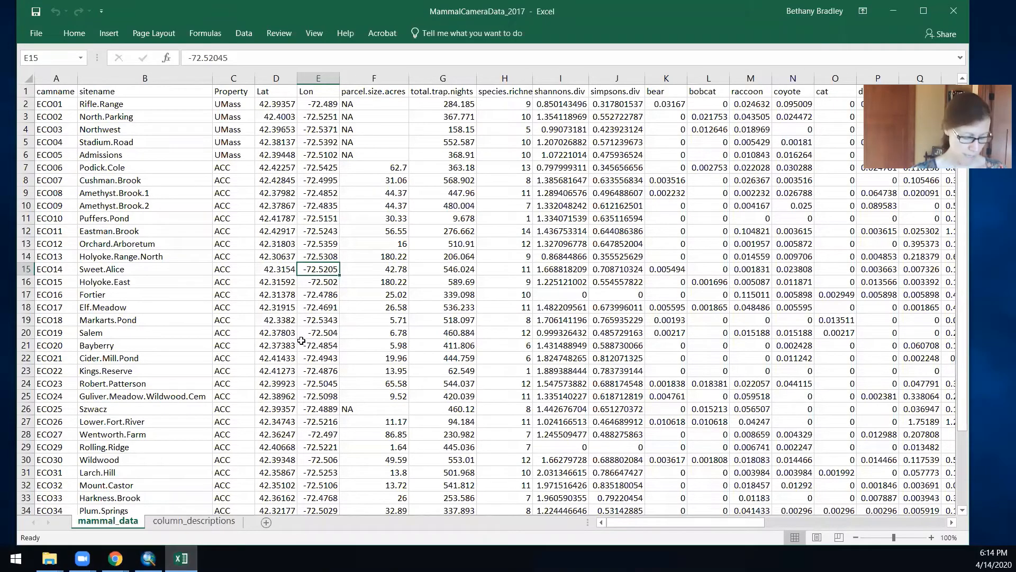
{"action": "key", "text": "ctrl+o"}
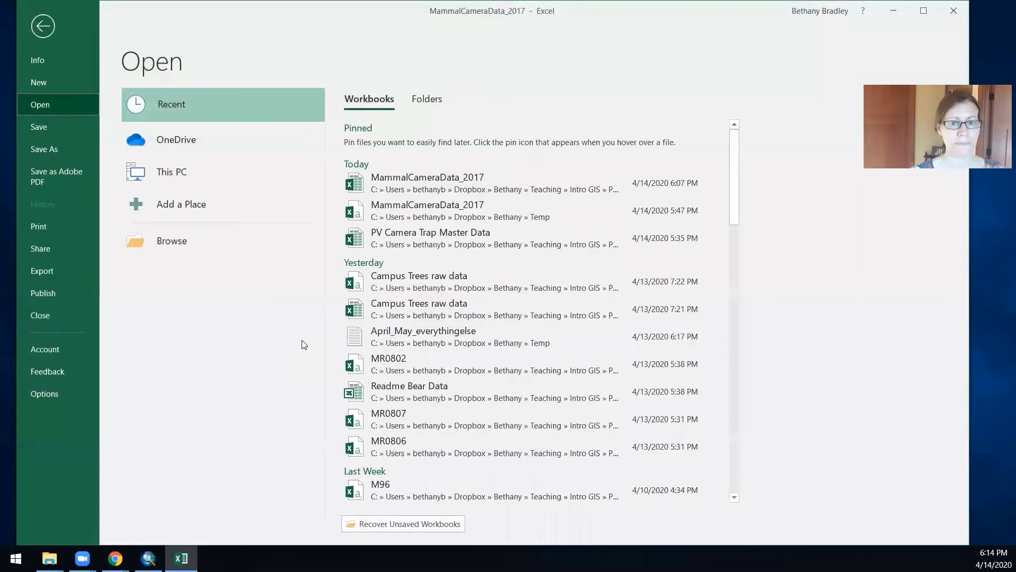
{"action": "left_click", "coordinate": [181, 245]}
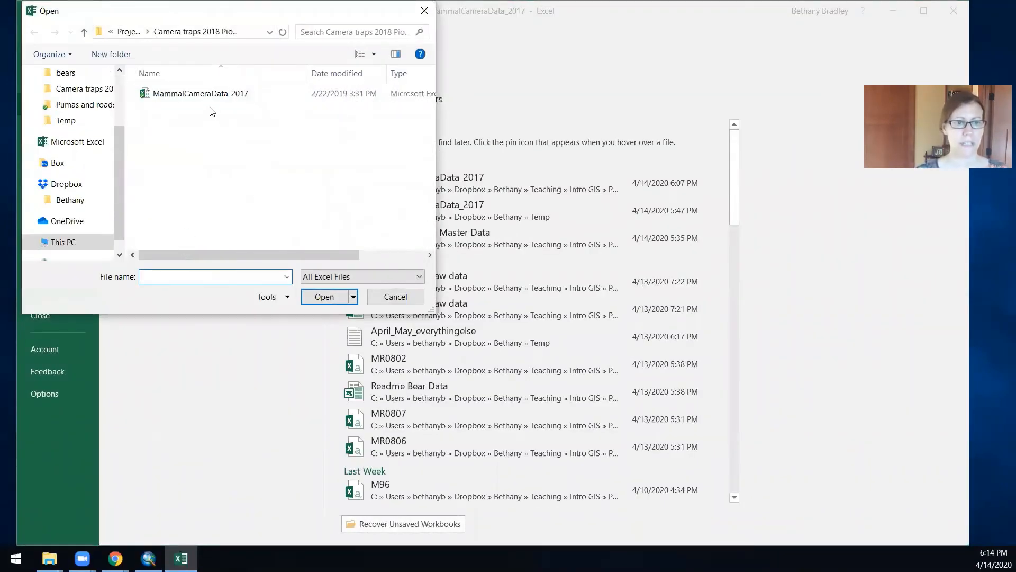
{"action": "left_click", "coordinate": [68, 121]}
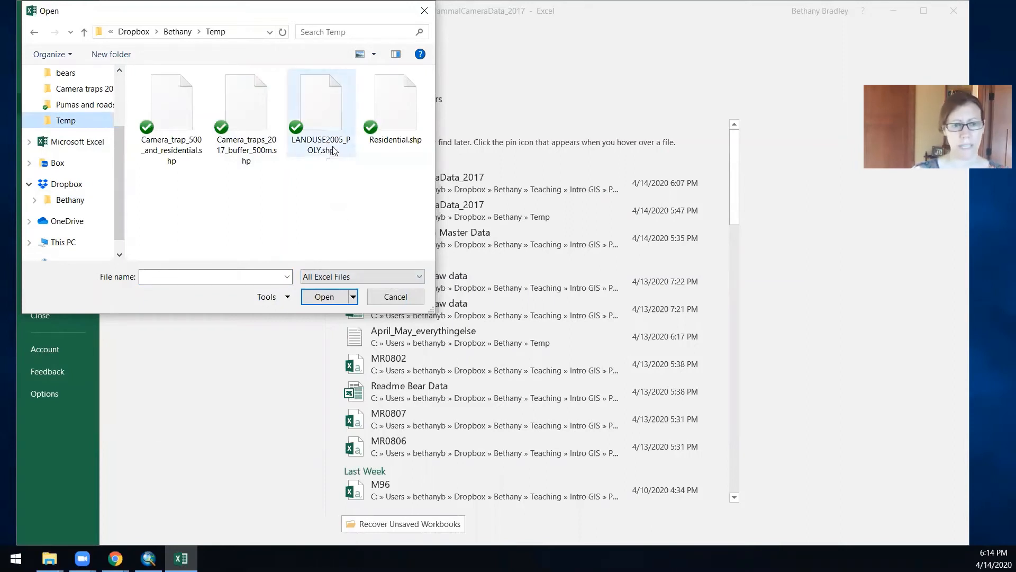
{"action": "left_click", "coordinate": [385, 281]}
{"action": "left_click", "coordinate": [380, 297]}
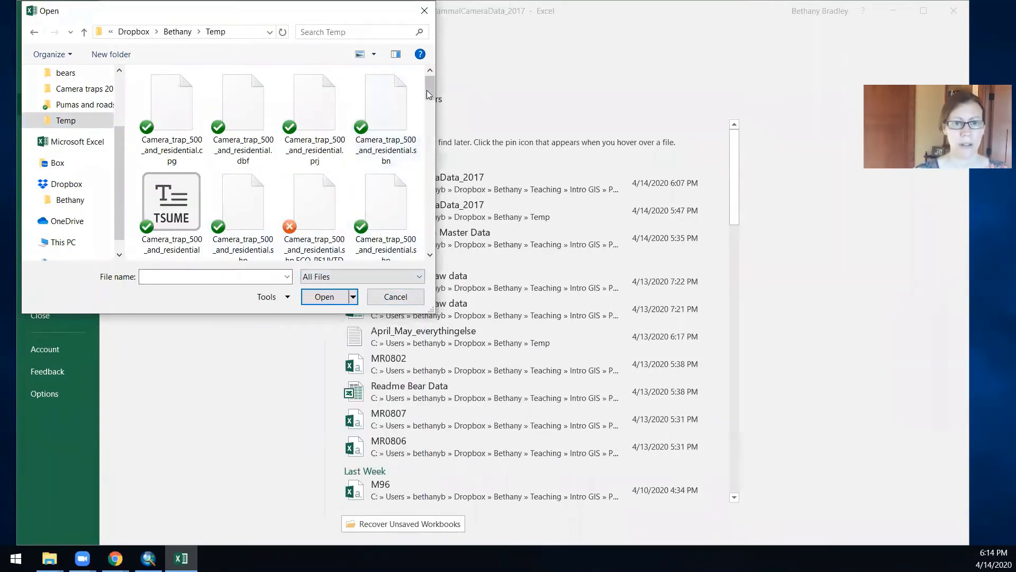
{"action": "left_click_drag", "start_coordinate": [431, 85], "coordinate": [418, 234]}
{"action": "left_click", "coordinate": [397, 141]}
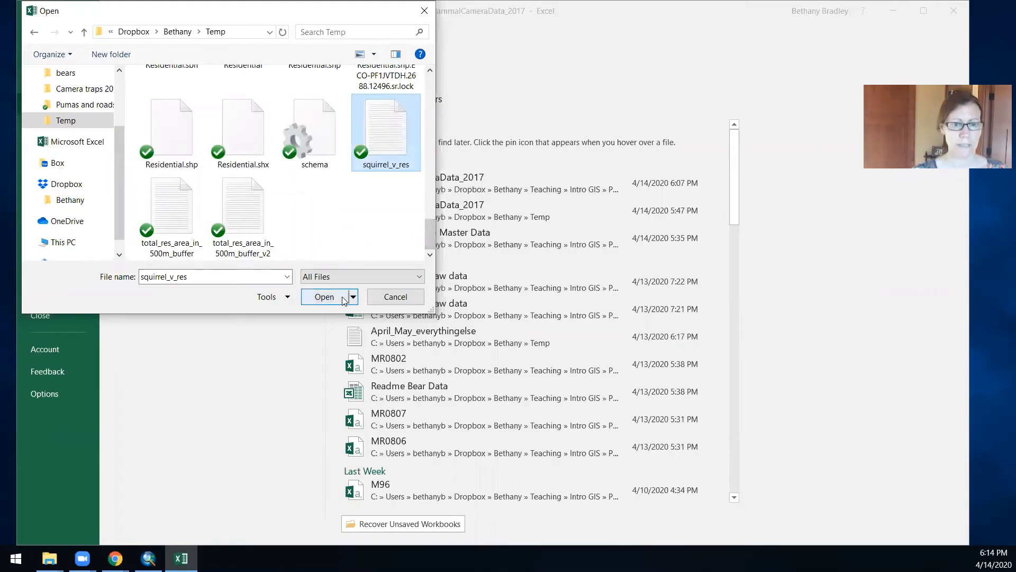
{"action": "left_click", "coordinate": [341, 296]}
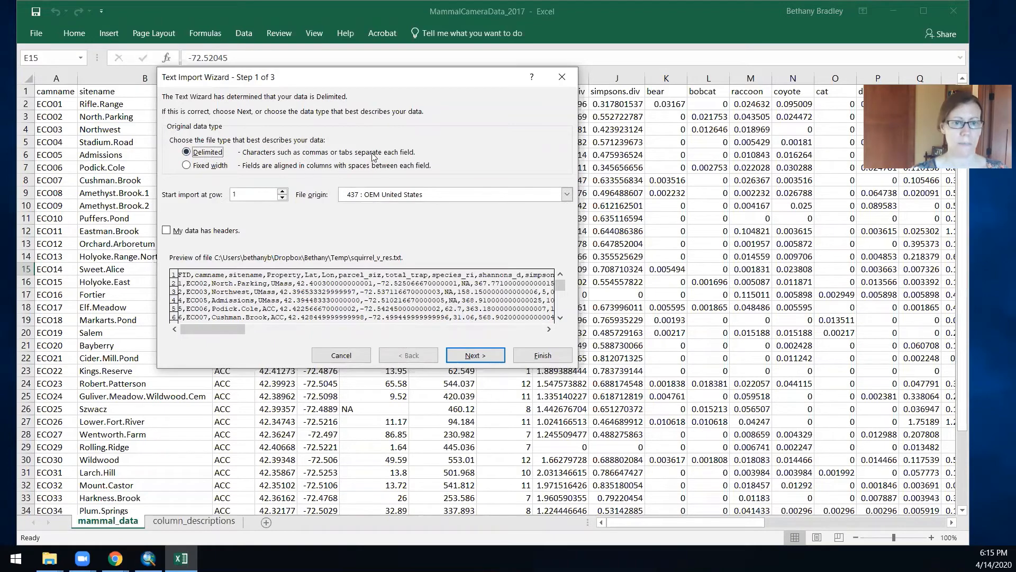
- Import the text file as delimited data with comma added as a delimiter and the General column format
{"action": "left_click", "coordinate": [479, 356]}
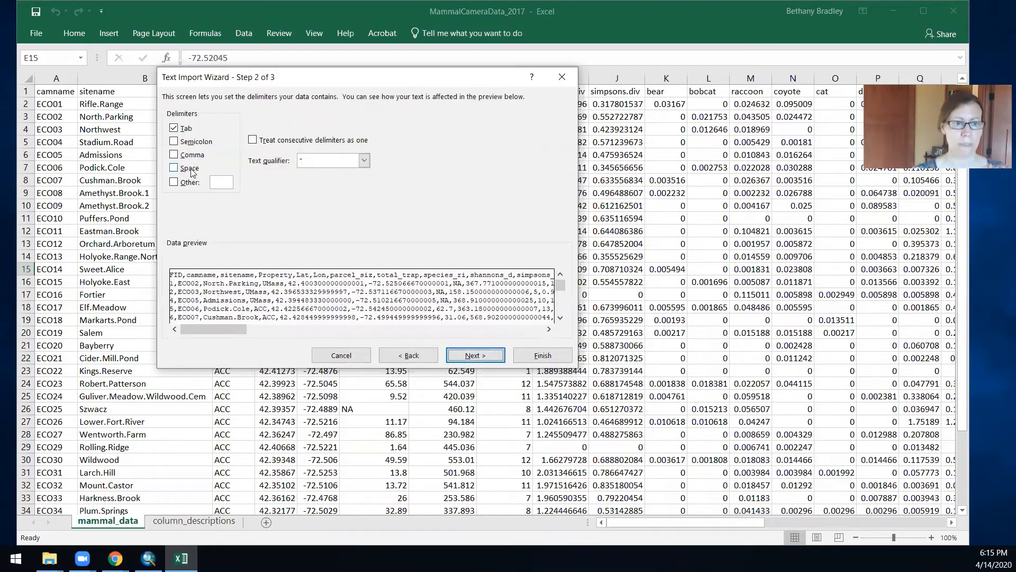
{"action": "left_click", "coordinate": [174, 156]}
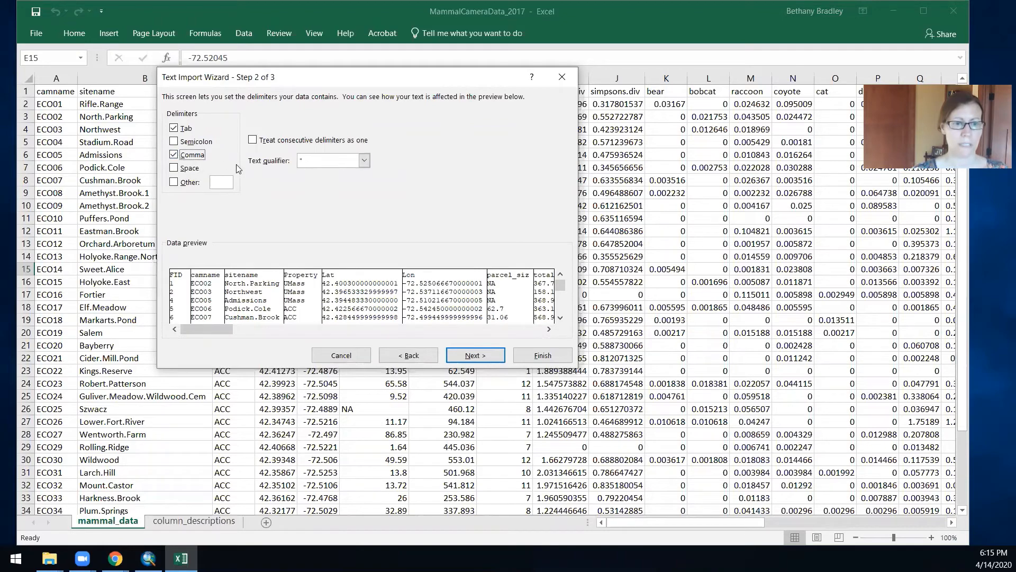
{"action": "left_click", "coordinate": [486, 358]}
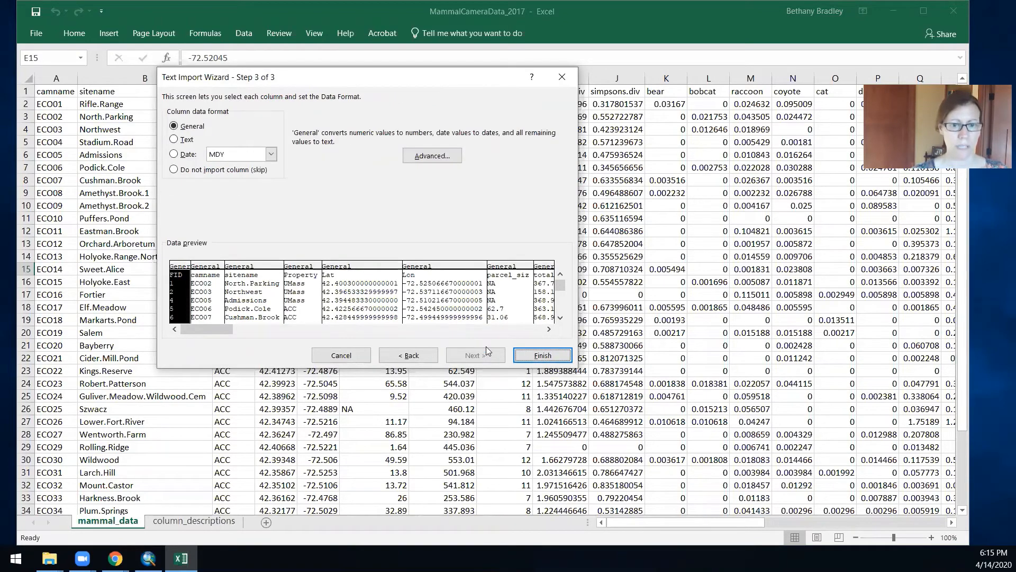
{"action": "left_click", "coordinate": [542, 356]}
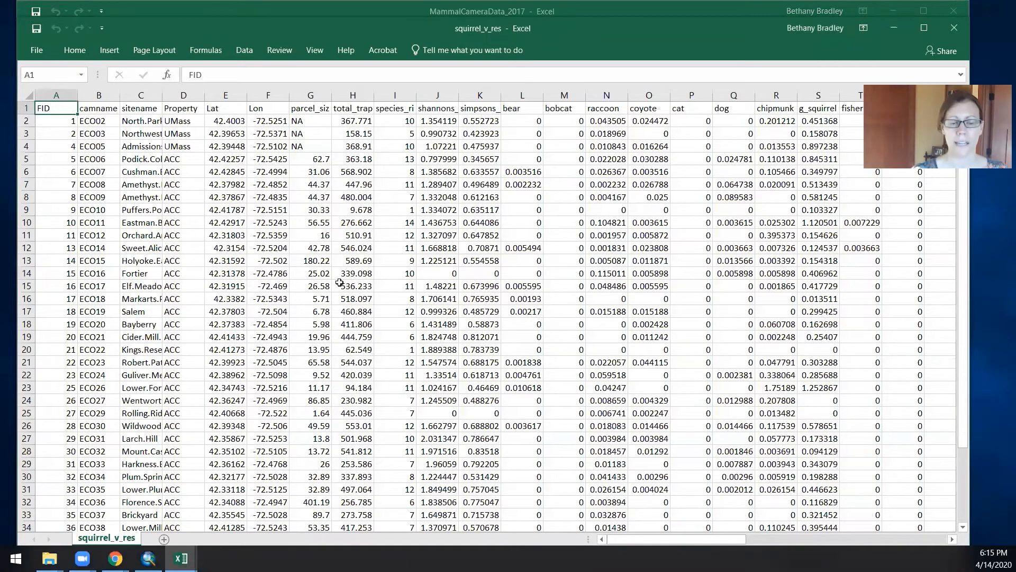
- Fill the zeros in the Res_area_m column, rows 37 to 40, across the empty cells through column AY
{"action": "left_click_drag", "start_coordinate": [699, 538], "coordinate": [898, 539]}
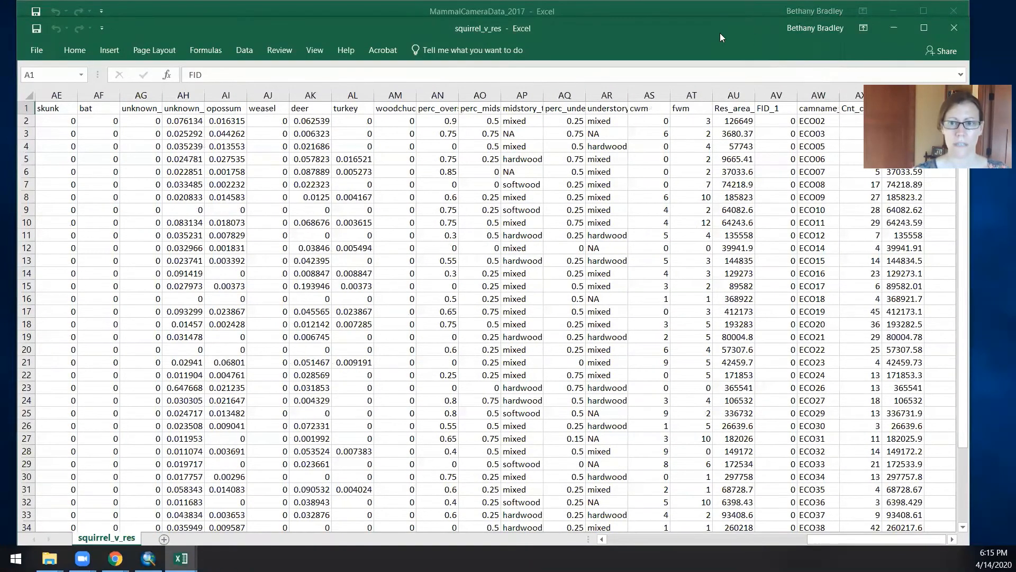
{"action": "left_click_drag", "start_coordinate": [720, 32], "coordinate": [566, 37]}
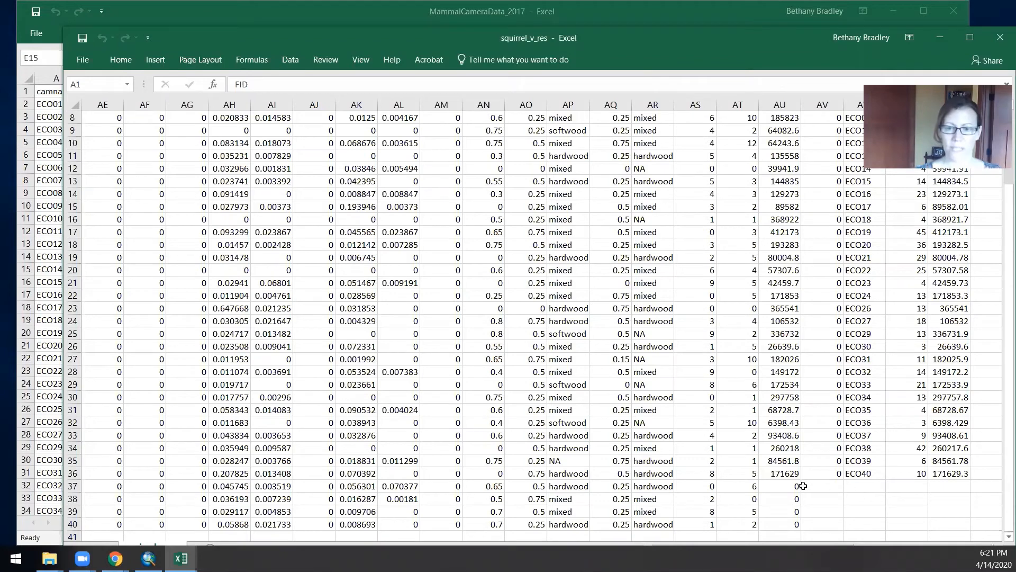
{"action": "left_click_drag", "start_coordinate": [796, 487], "coordinate": [795, 524]}
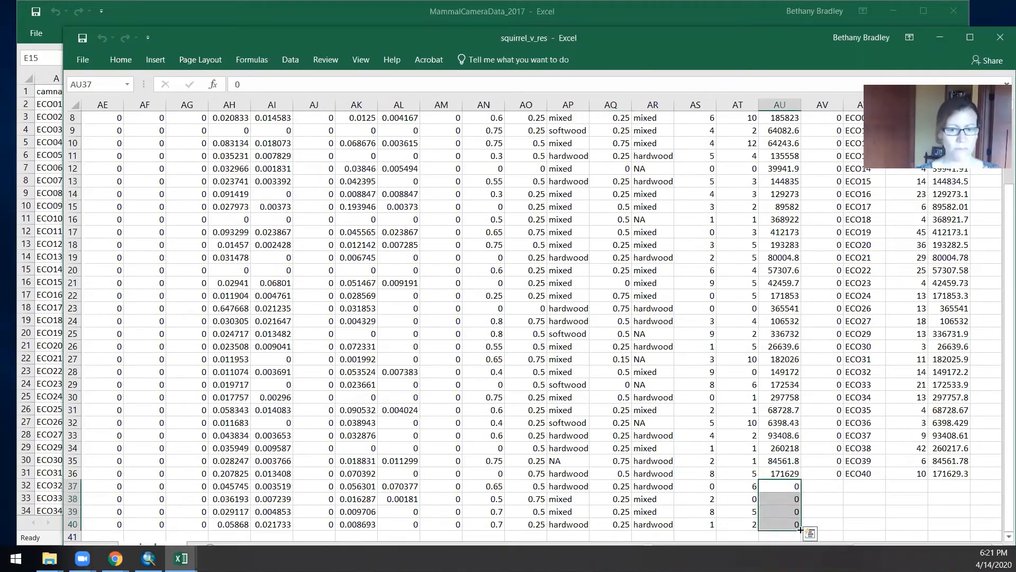
{"action": "left_click_drag", "start_coordinate": [801, 529], "coordinate": [957, 522]}
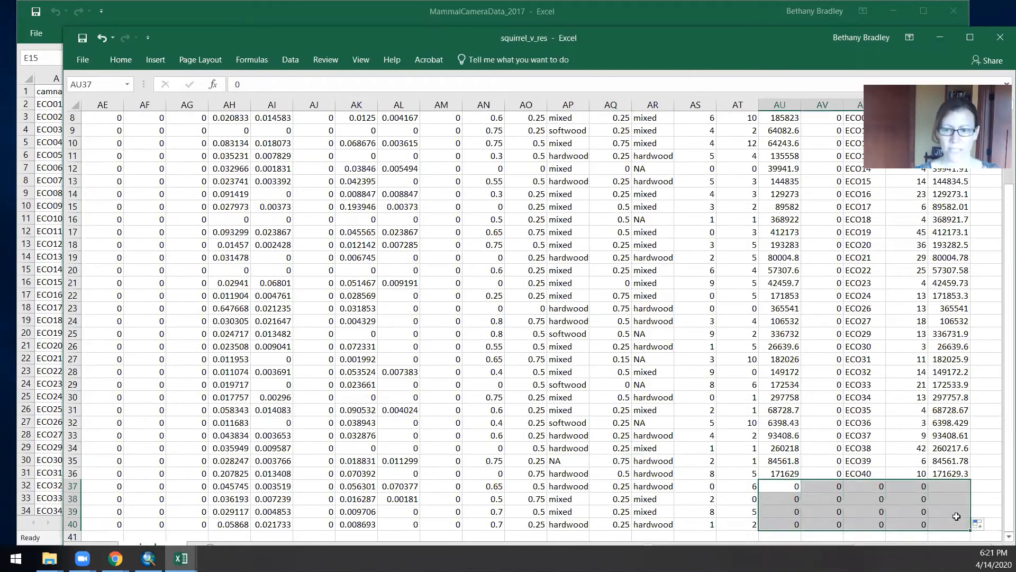
{"action": "left_click", "coordinate": [953, 487]}
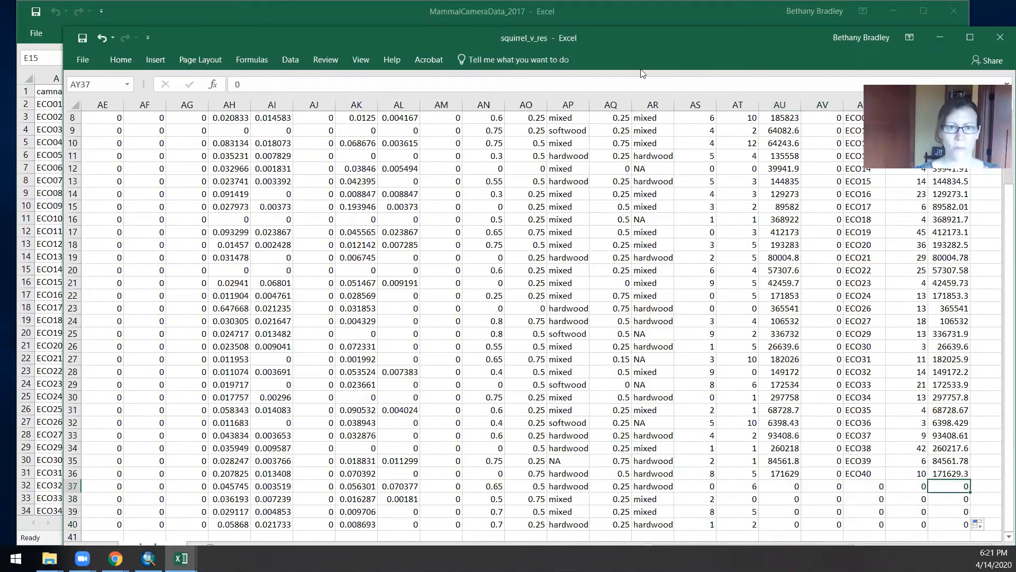
- Copy the Sum_Area_m2 column into column B of a new worksheet and return to the squirrel_v_res sheet
{"action": "left_click_drag", "start_coordinate": [644, 39], "coordinate": [634, 22]}
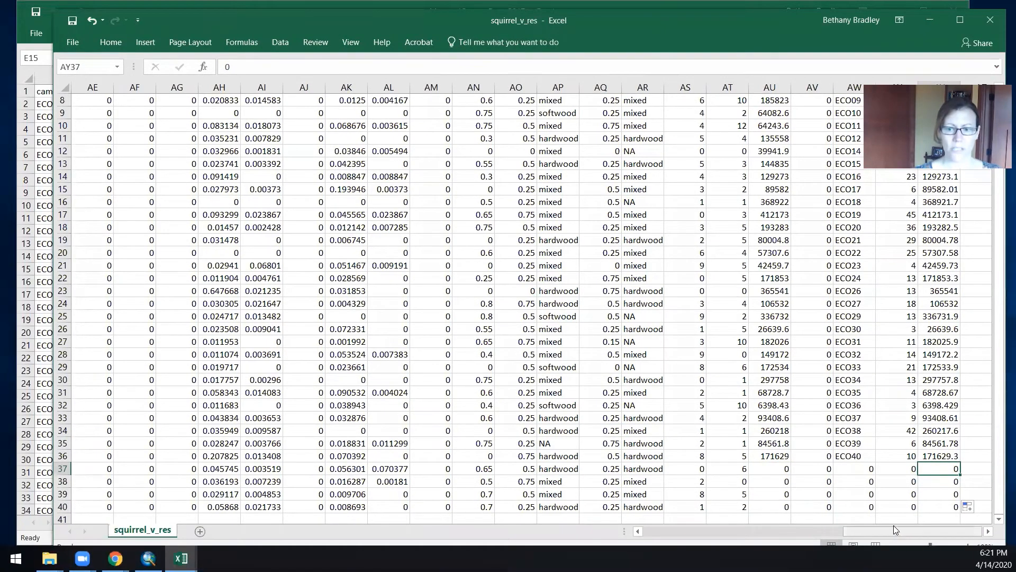
{"action": "left_click_drag", "start_coordinate": [894, 533], "coordinate": [807, 531]}
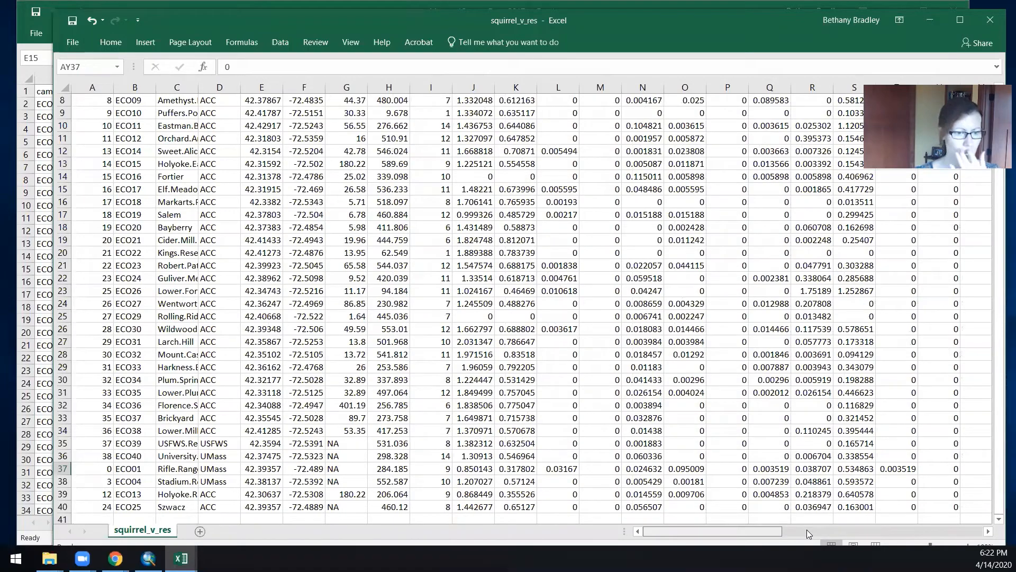
{"action": "left_click_drag", "start_coordinate": [806, 530], "coordinate": [987, 527]}
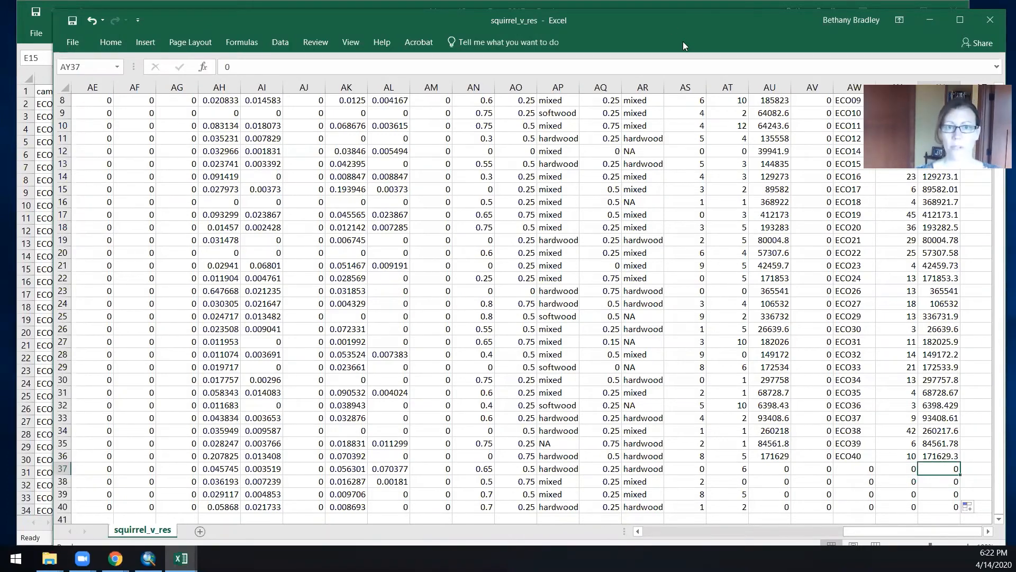
{"action": "scroll", "coordinate": [846, 125], "scroll_direction": "up", "scroll_amount": 3}
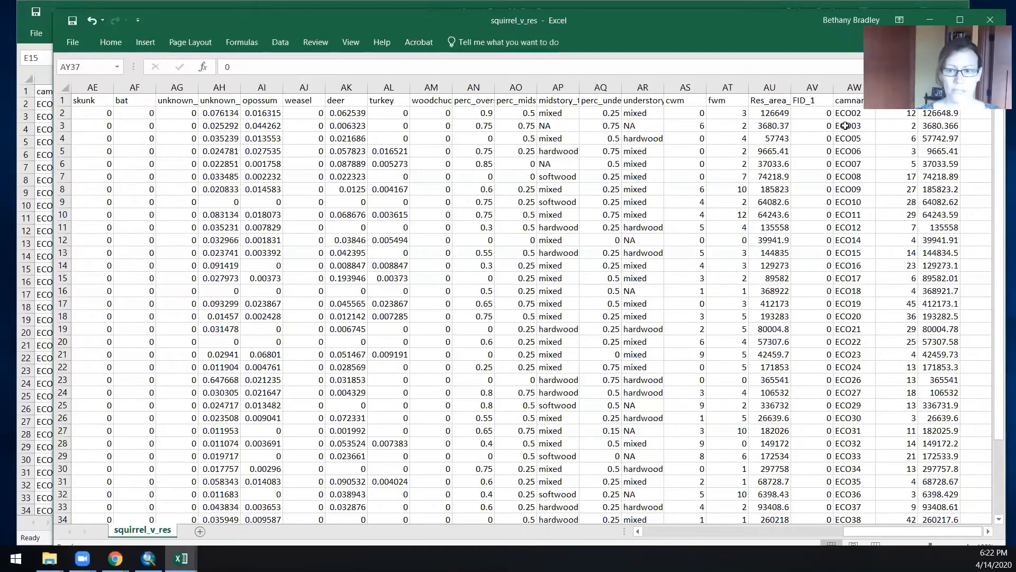
{"action": "left_click", "coordinate": [939, 87]}
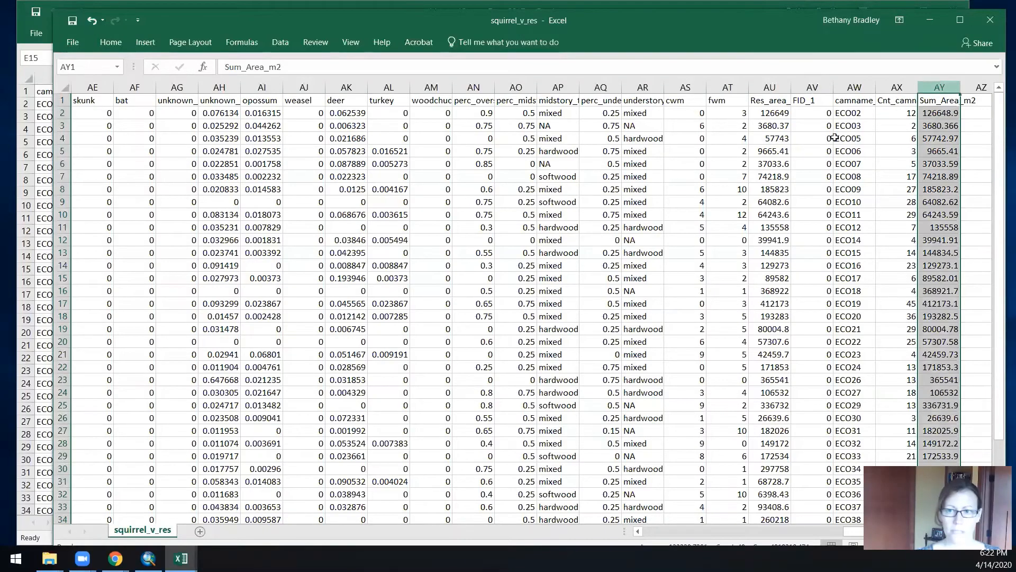
{"action": "key", "text": "ctrl+c"}
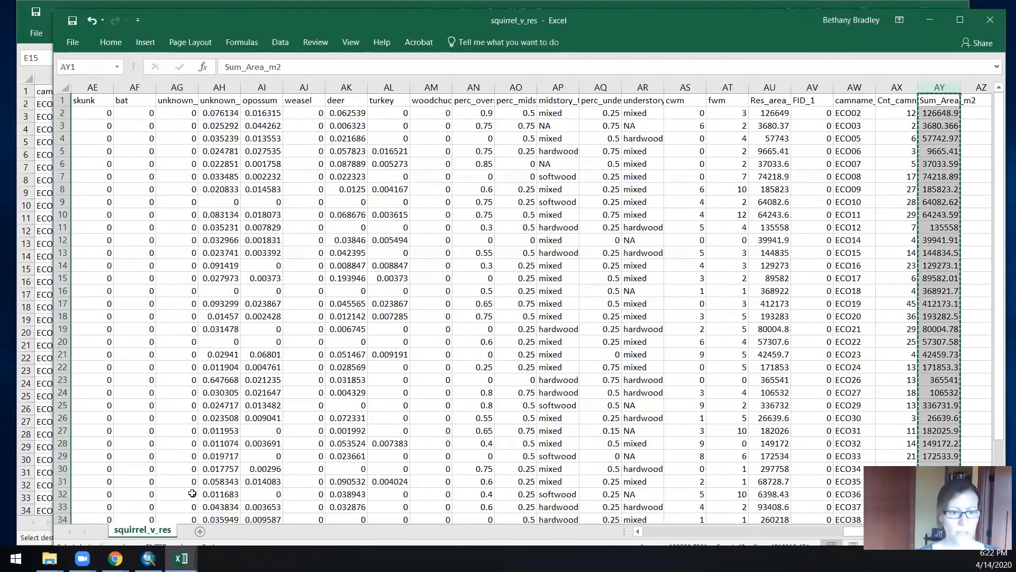
{"action": "left_click", "coordinate": [200, 530]}
{"action": "left_click", "coordinate": [148, 103]}
{"action": "key", "text": "ctrl+v"}
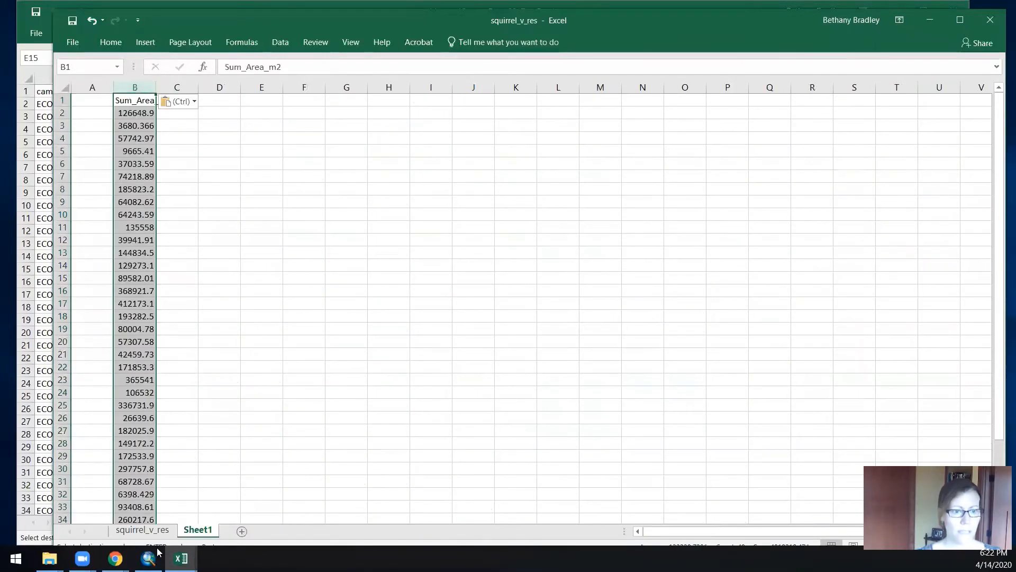
{"action": "left_click", "coordinate": [142, 530]}
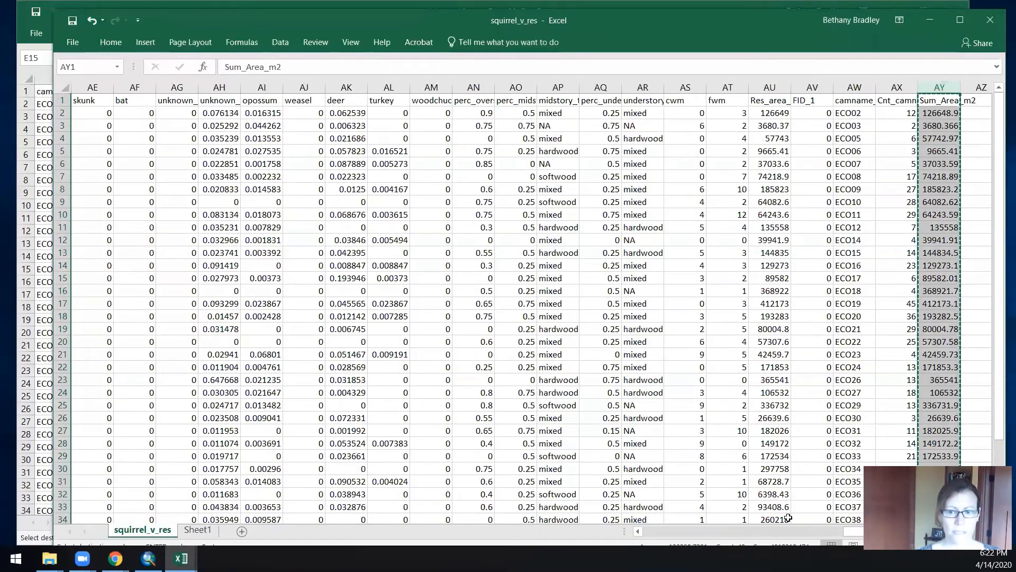
- Copy the g_squirrel column from the squirrel_v_res sheet into column A of Sheet1
{"action": "left_click", "coordinate": [800, 531]}
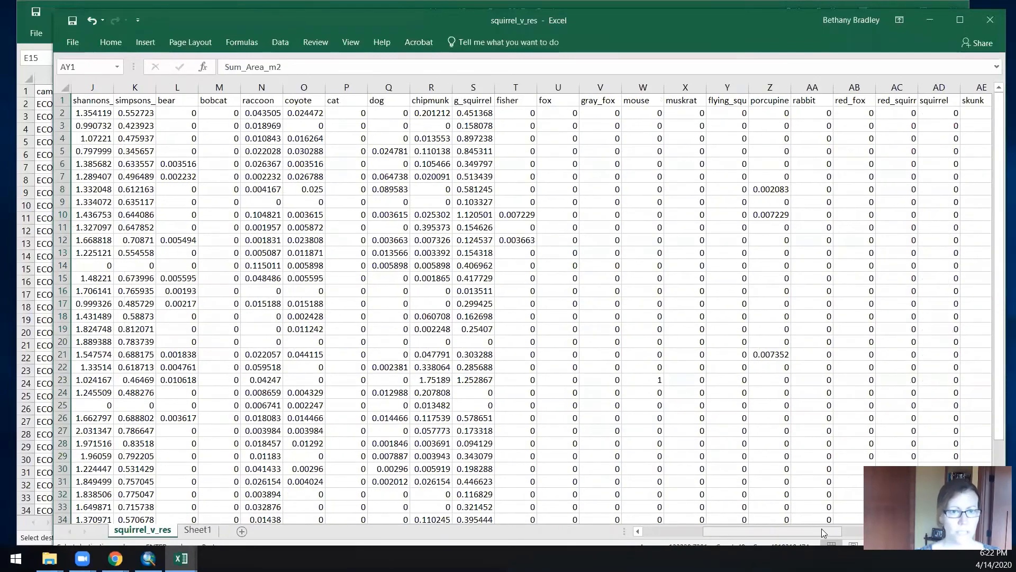
{"action": "left_click", "coordinate": [481, 87]}
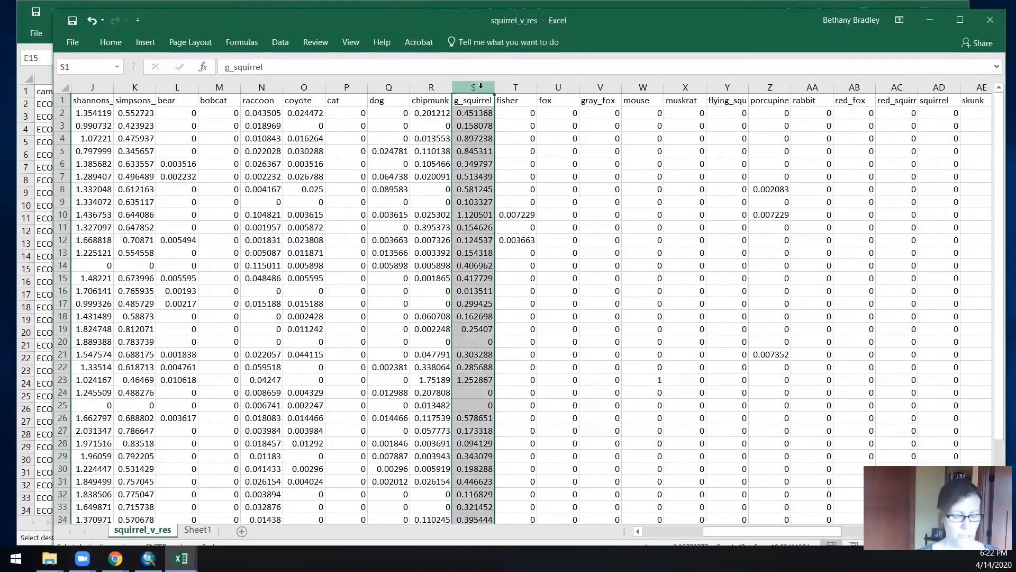
{"action": "key", "text": "ctrl+c"}
{"action": "left_click", "coordinate": [197, 530]}
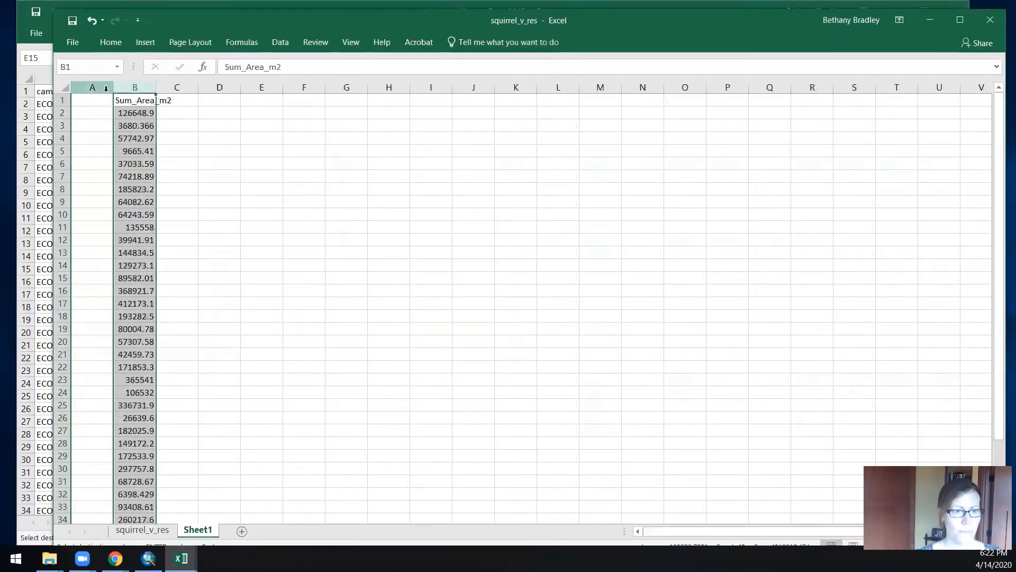
{"action": "left_click", "coordinate": [106, 89]}
{"action": "key", "text": "ctrl+v"}
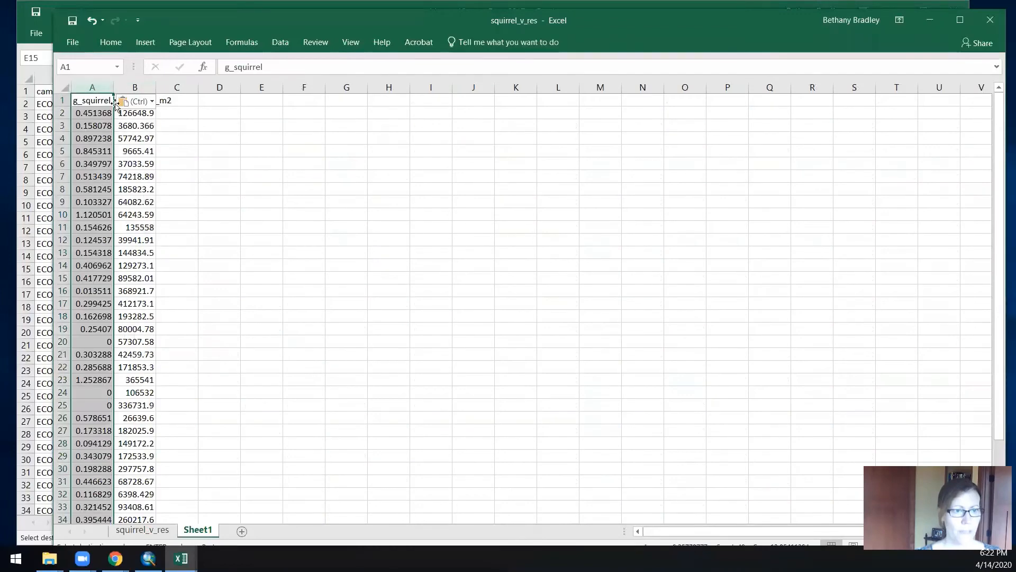
- Insert a scatter chart of the g_squirrel and Sum_Area_m2 data in cells A1 to B40
{"action": "left_click", "coordinate": [86, 101]}
{"action": "scroll", "coordinate": [147, 312], "scroll_direction": "down", "scroll_amount": 5}
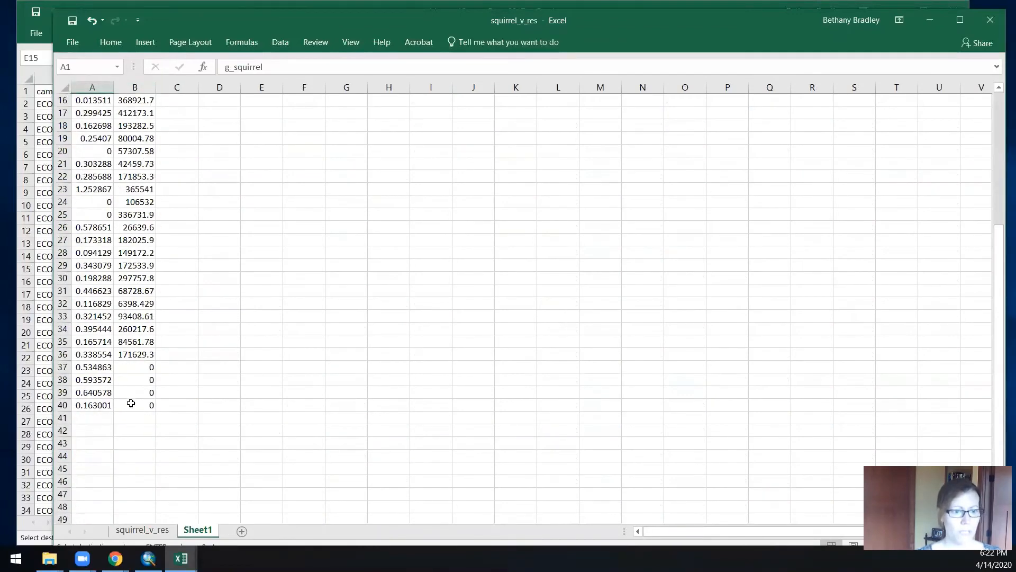
{"action": "left_click", "coordinate": [130, 403], "text": "shift"}
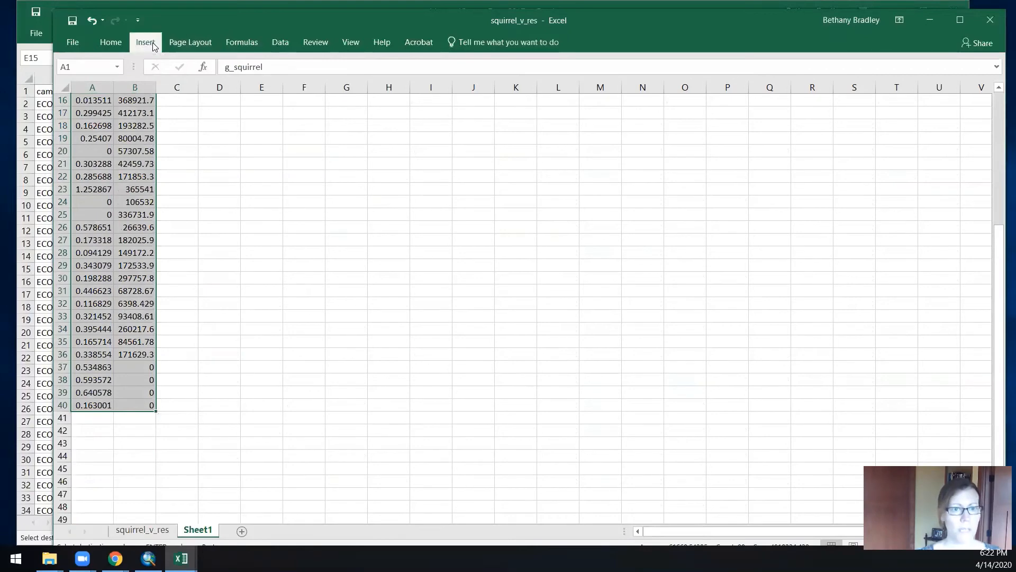
{"action": "left_click", "coordinate": [153, 46]}
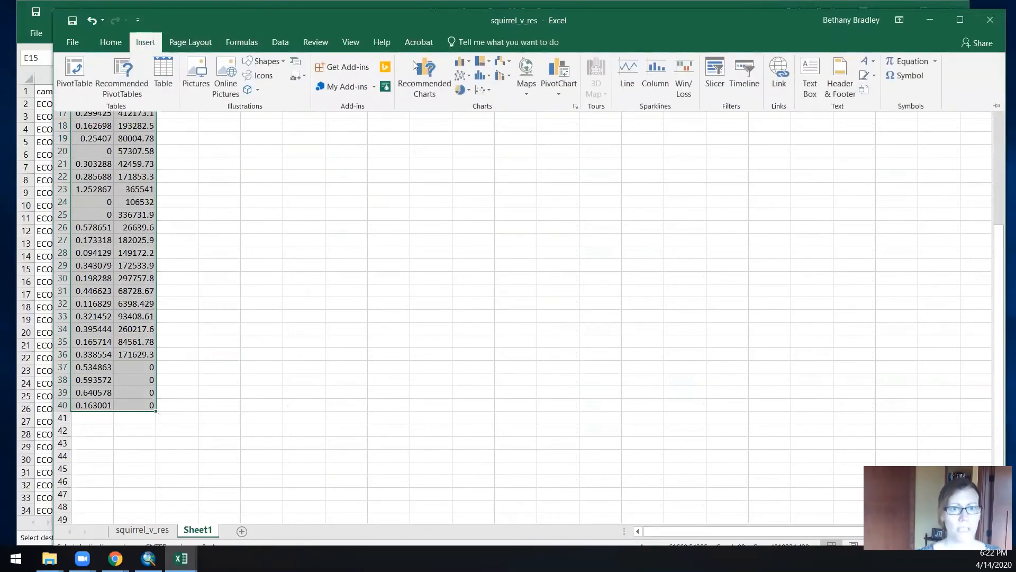
{"action": "left_click", "coordinate": [482, 92]}
{"action": "left_click", "coordinate": [491, 128]}
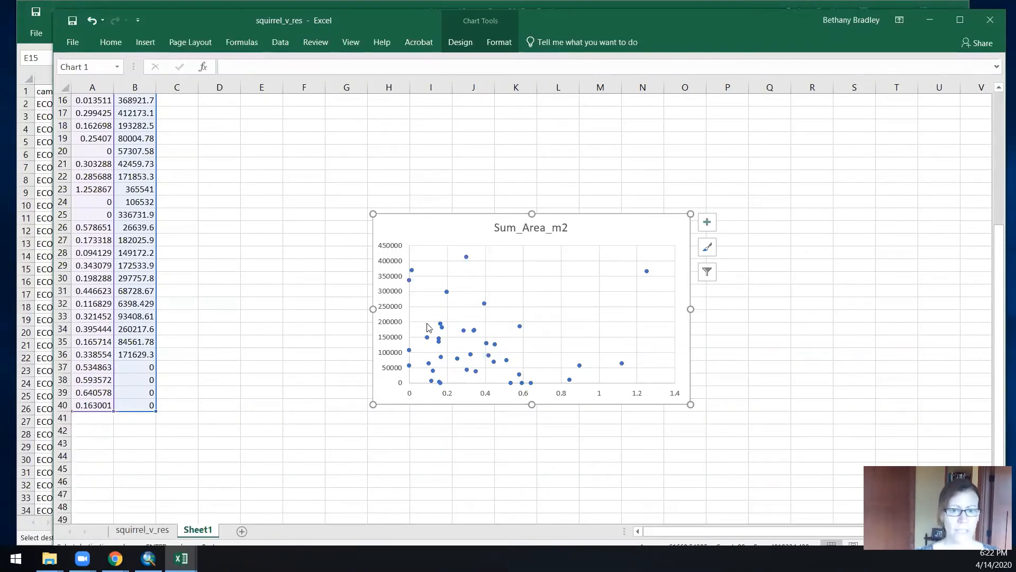
{"action": "mouse_move", "coordinate": [427, 369]}
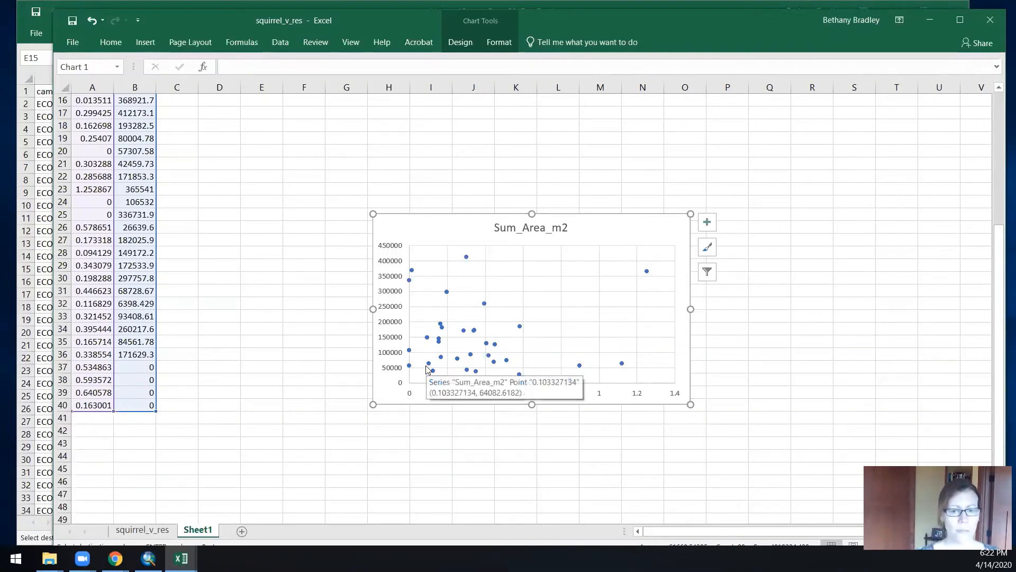
{"action": "scroll", "coordinate": [268, 307], "scroll_direction": "up", "scroll_amount": 4}
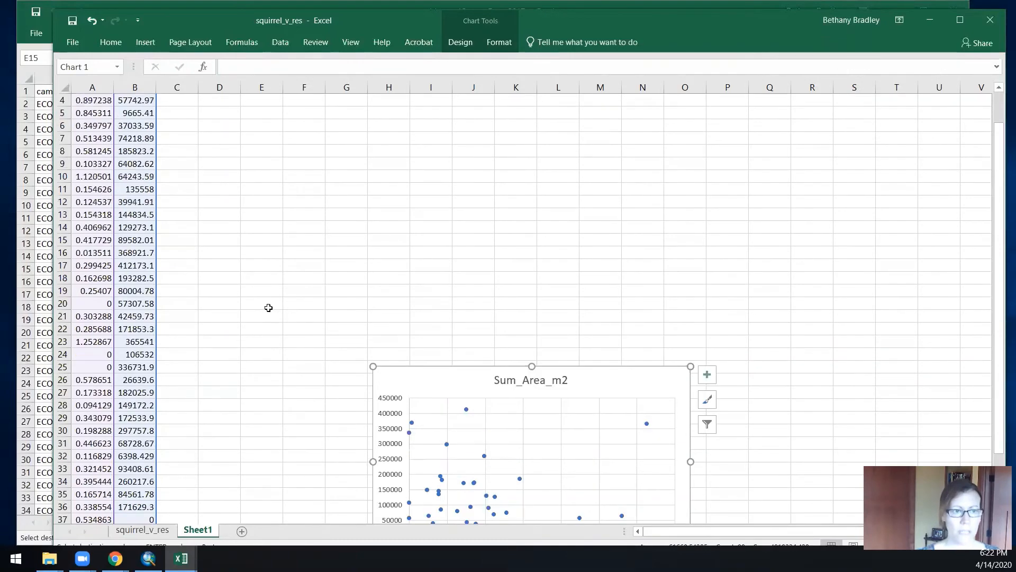
{"action": "scroll", "coordinate": [268, 307], "scroll_direction": "up", "scroll_amount": 1}
{"action": "scroll", "coordinate": [269, 307], "scroll_direction": "down", "scroll_amount": 4}
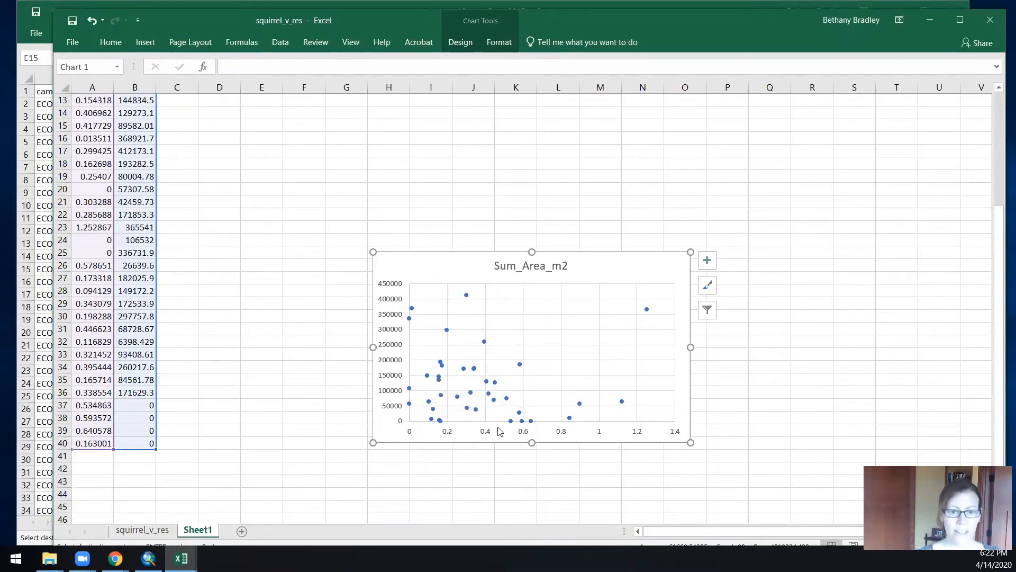
- Try to move the chart series' Y-value range from column B to column C, and undo the move
{"action": "left_click", "coordinate": [520, 413]}
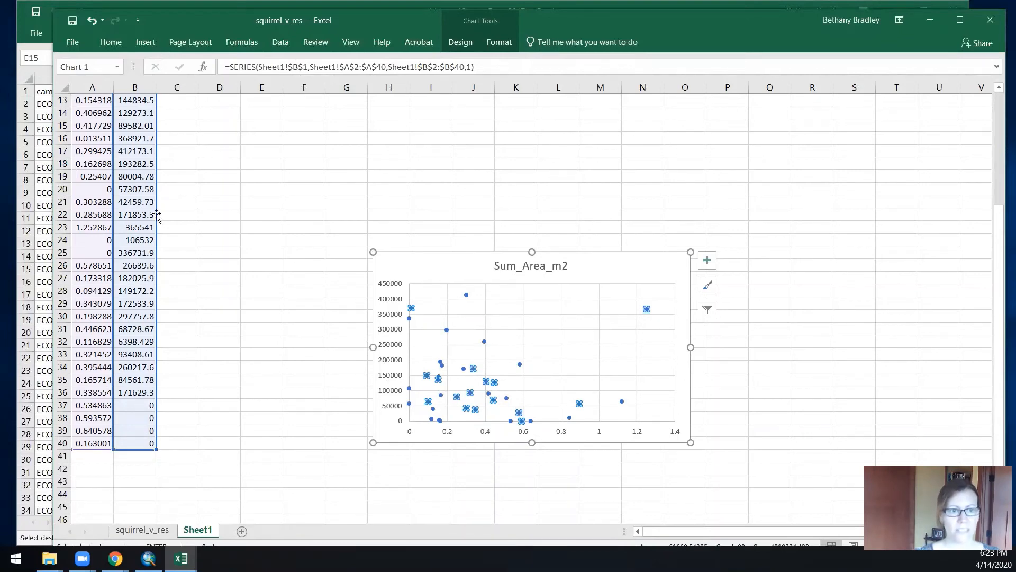
{"action": "left_click_drag", "start_coordinate": [157, 214], "coordinate": [176, 219]}
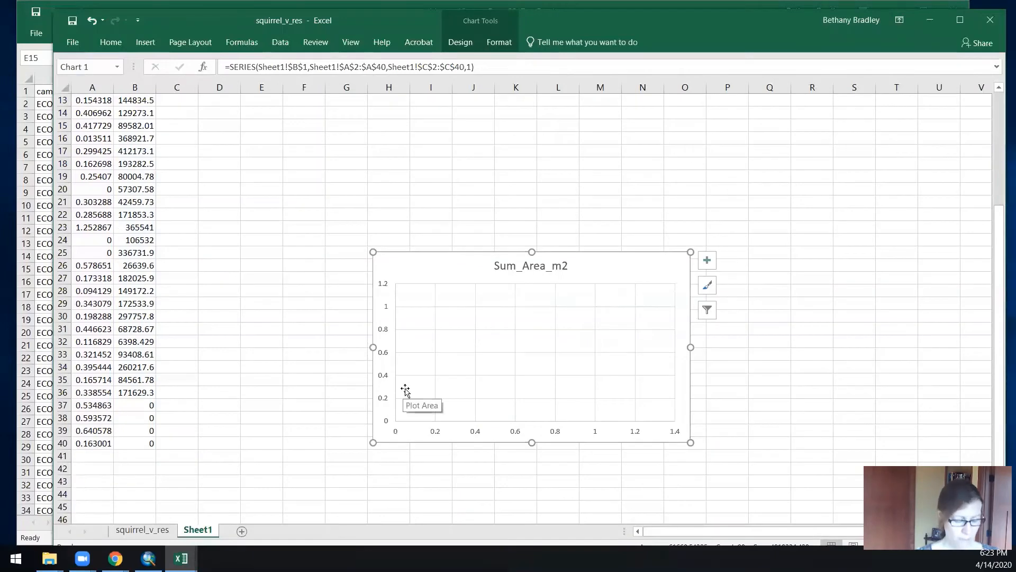
{"action": "key", "text": "ctrl+z"}
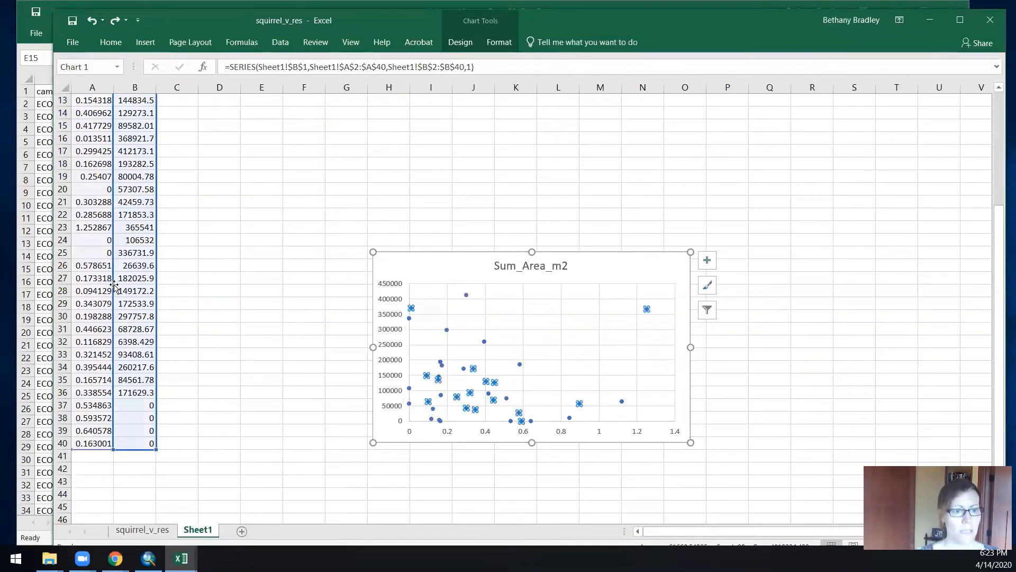
- Swap the chart axes by editing the series formula to use A1 as name, B2:B40 as X values and A2:A40 as Y values
{"action": "scroll", "coordinate": [142, 271], "scroll_direction": "up", "scroll_amount": 4}
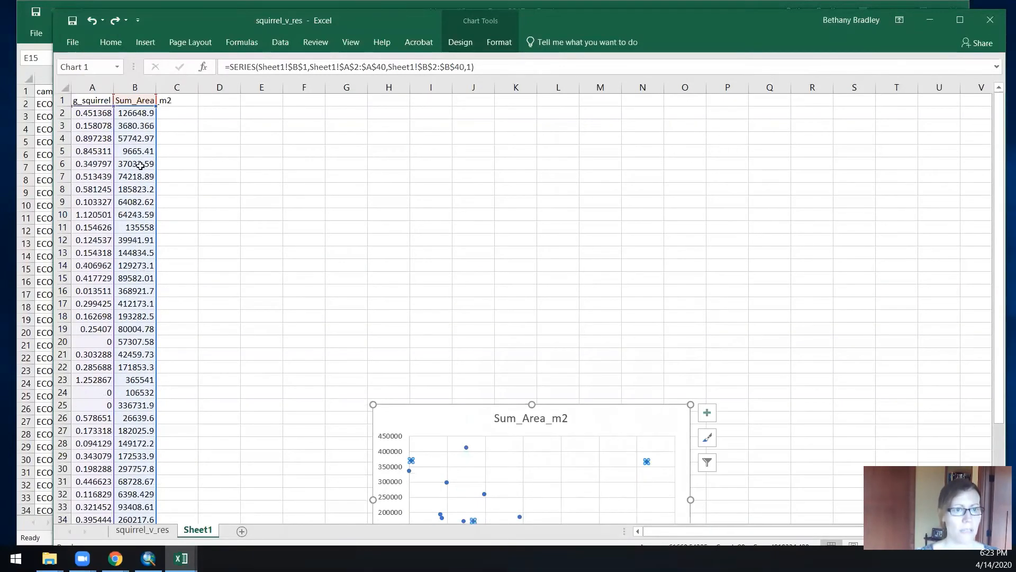
{"action": "left_click", "coordinate": [299, 67]}
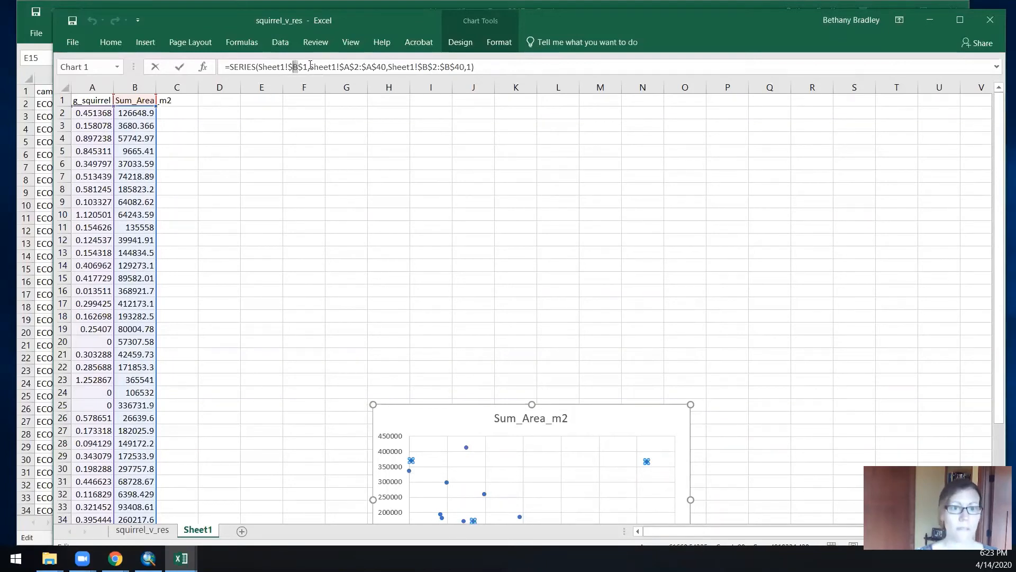
{"action": "key", "text": "BackSpace"}
{"action": "type", "text": "A"}
{"action": "left_click", "coordinate": [348, 68]}
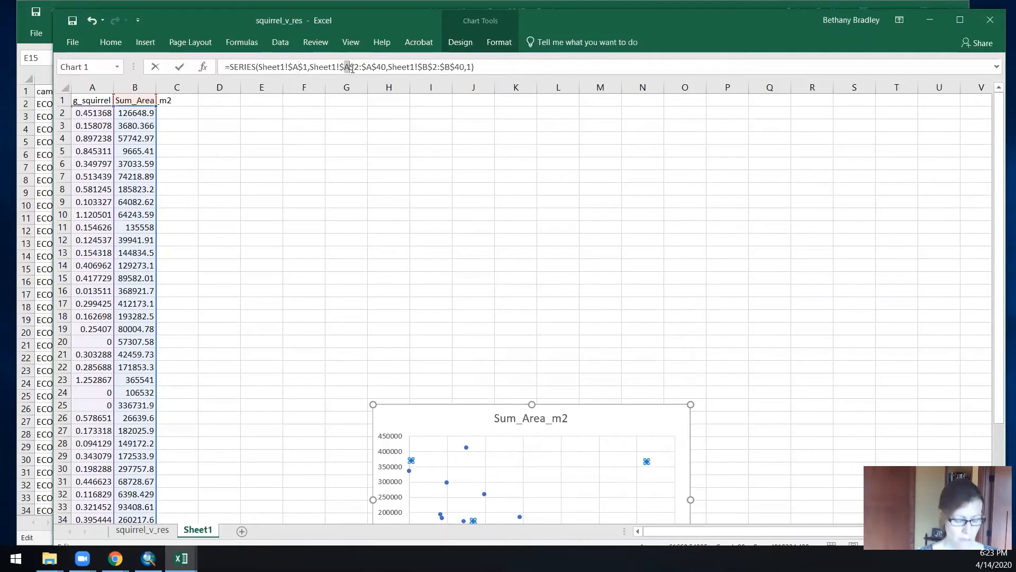
{"action": "key", "text": "BackSpace"}
{"action": "type", "text": "B"}
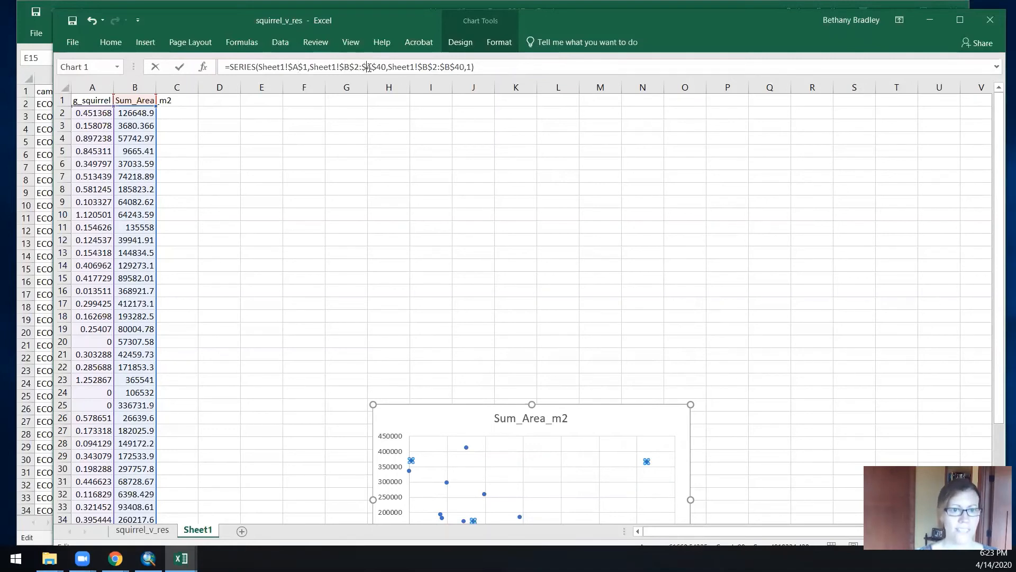
{"action": "left_click_drag", "start_coordinate": [369, 68], "coordinate": [374, 69]}
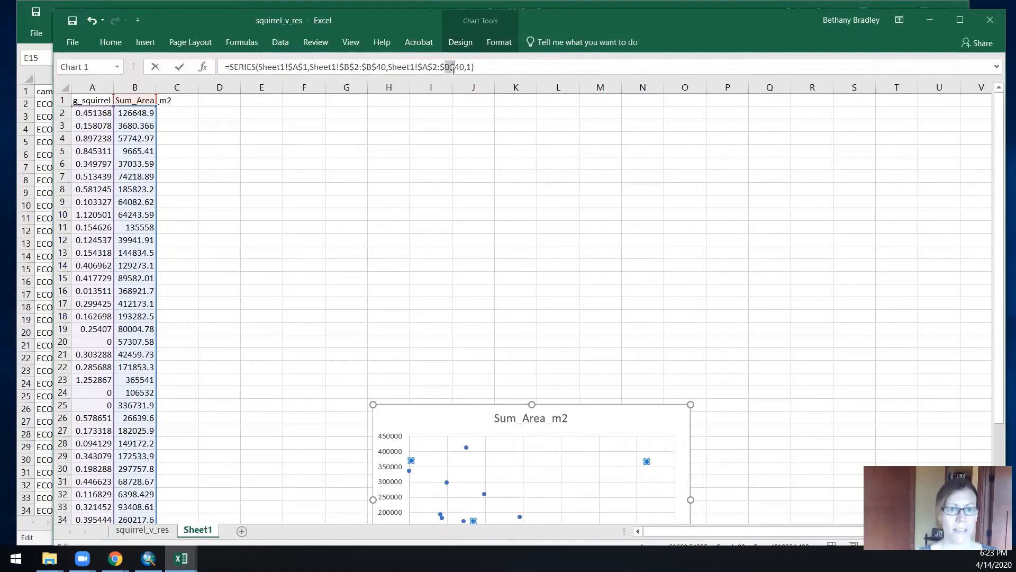
{"action": "left_click", "coordinate": [450, 68]}
{"action": "key", "text": "BackSpace"}
{"action": "type", "text": "A"}
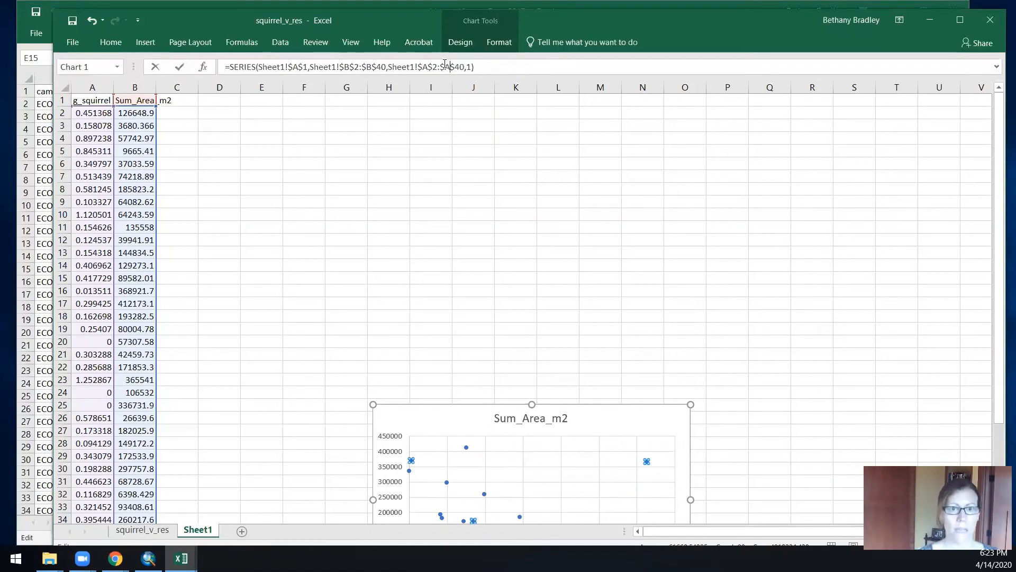
{"action": "key", "text": "Return"}
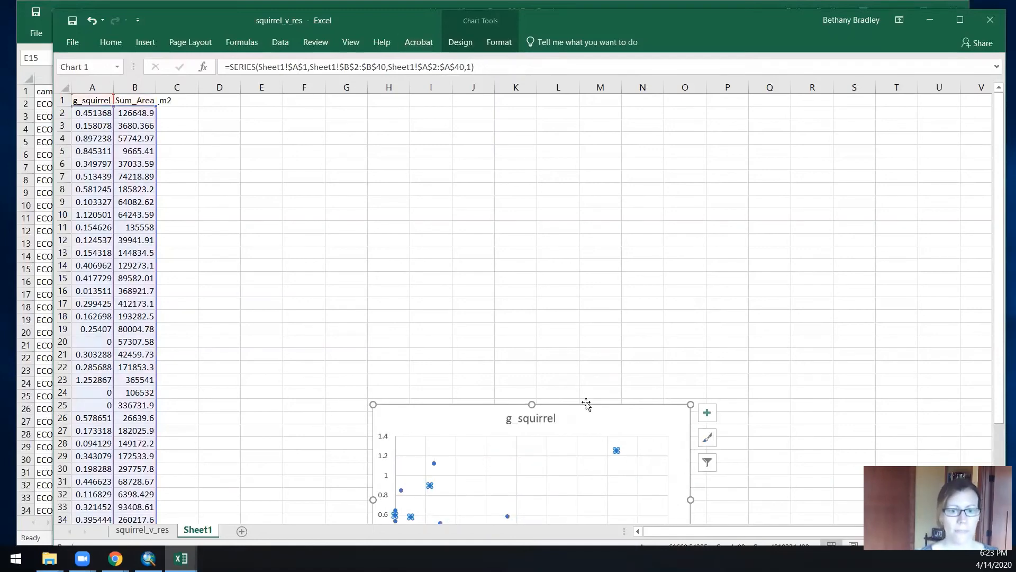
{"action": "scroll", "coordinate": [585, 404], "scroll_direction": "down", "scroll_amount": 2}
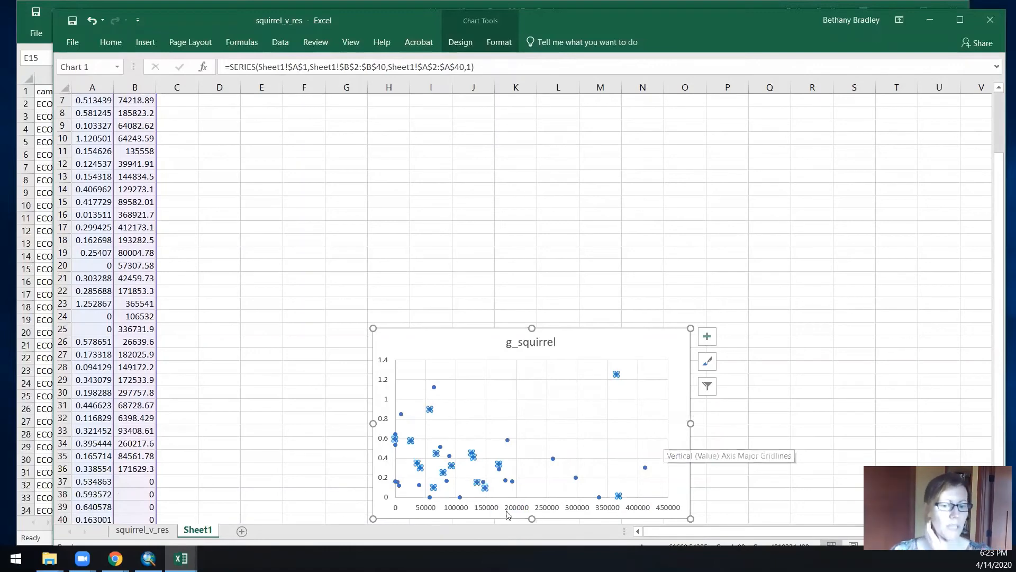
{"action": "left_click", "coordinate": [327, 441]}
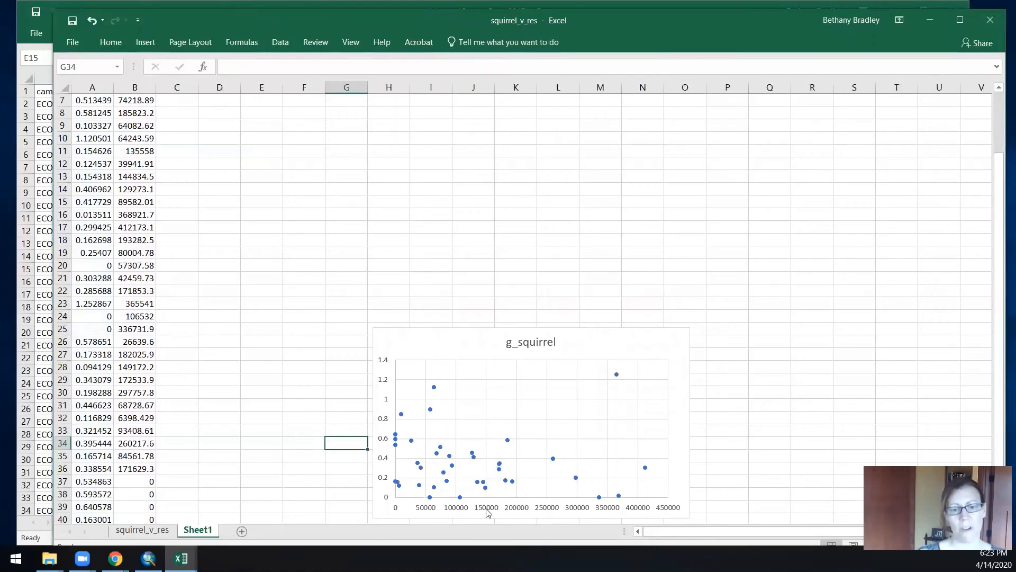
{"action": "left_click", "coordinate": [500, 465]}
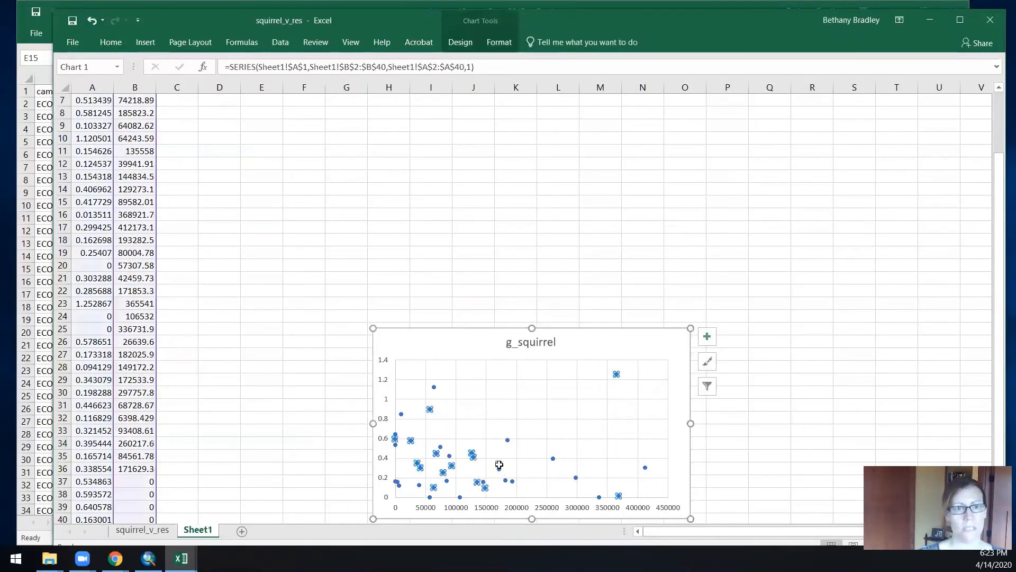
{"action": "left_click", "coordinate": [491, 43]}
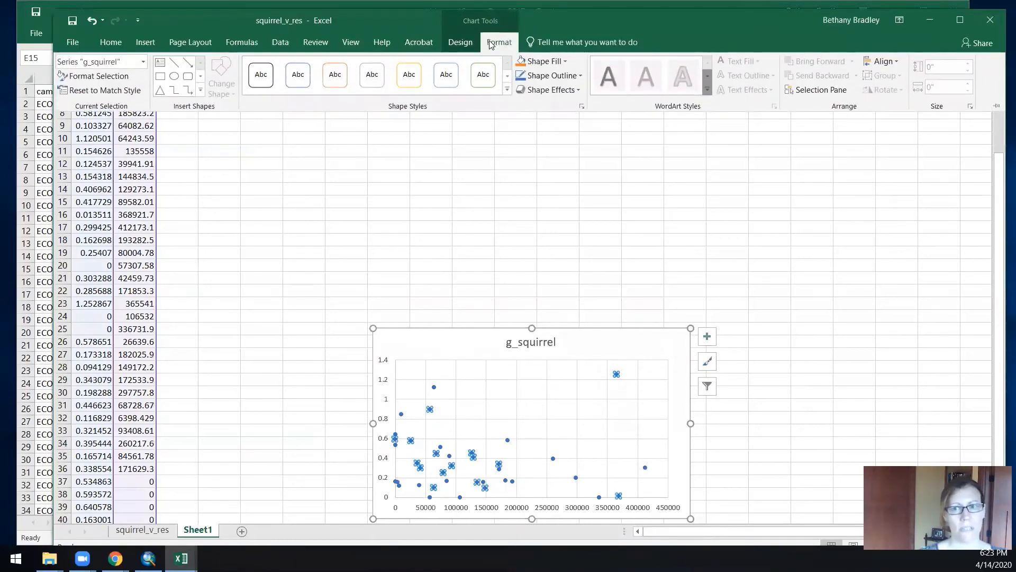
{"action": "left_click", "coordinate": [245, 189]}
- Calculate the Pearson correlation in cell D2 with B2:B40 as the first array and A2:A40 as the second
{"action": "scroll", "coordinate": [223, 185], "scroll_direction": "up", "scroll_amount": 2}
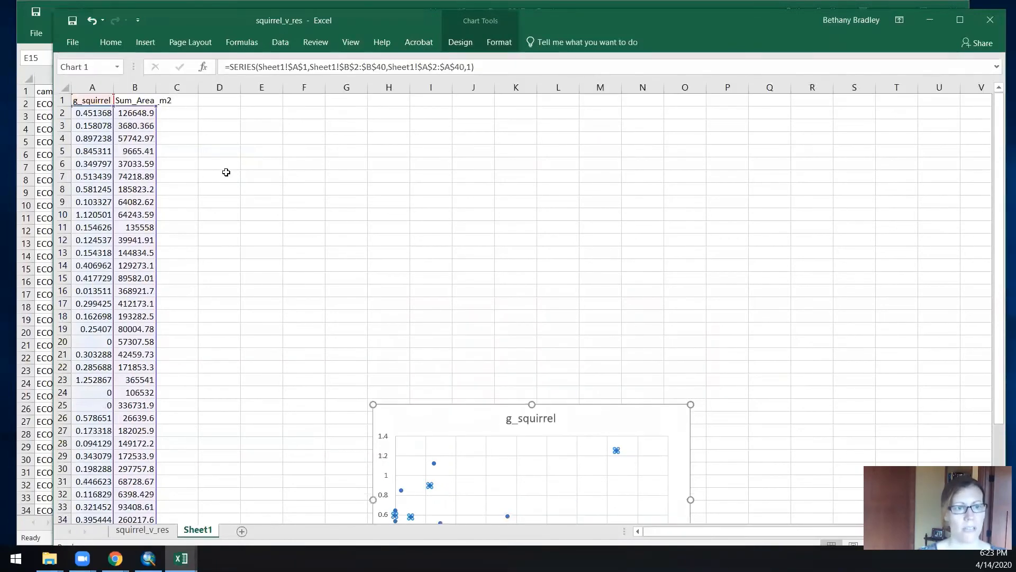
{"action": "left_click", "coordinate": [227, 111]}
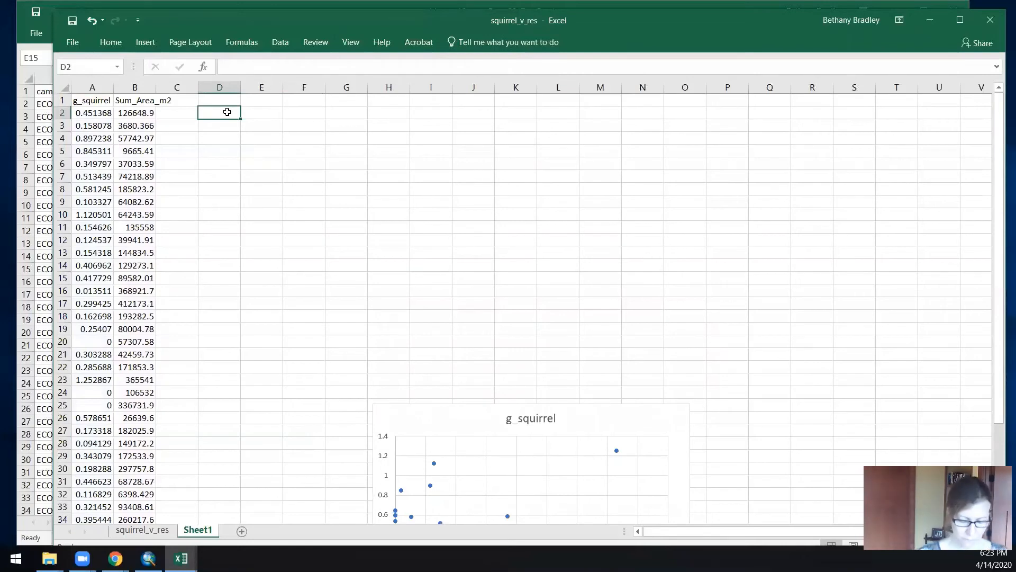
{"action": "type", "text": "="}
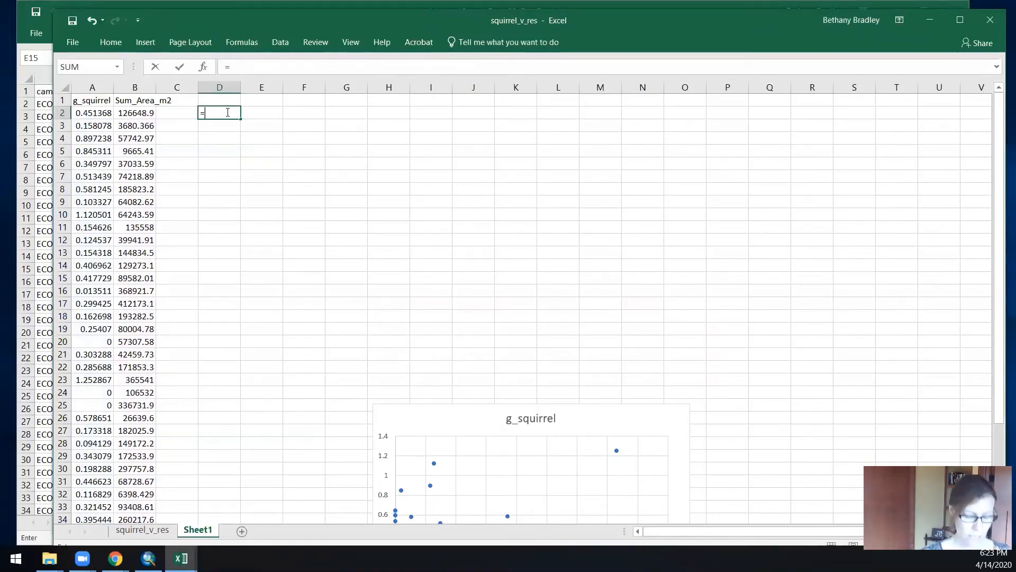
{"action": "type", "text": "pear"}
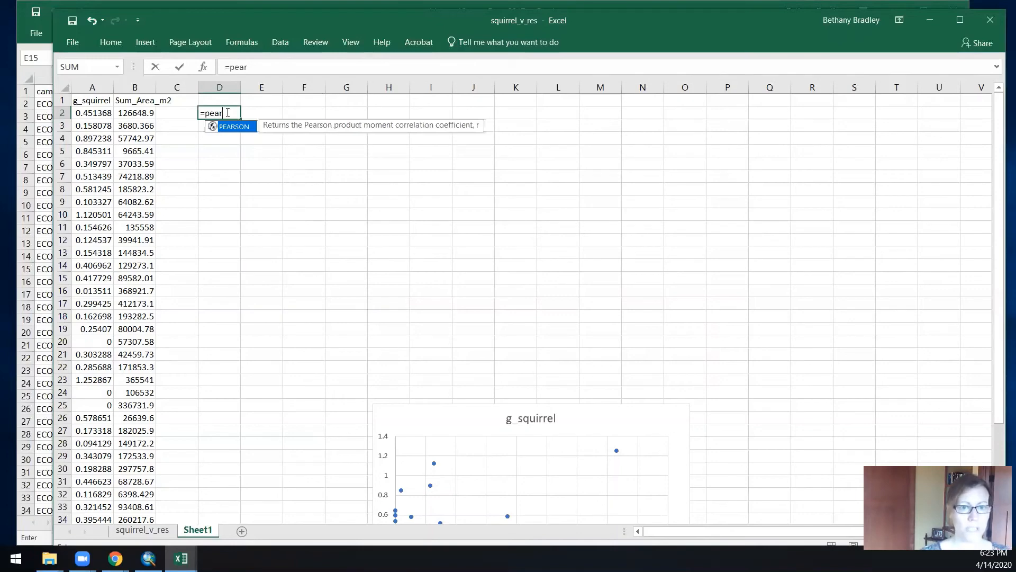
{"action": "type", "text": "son("}
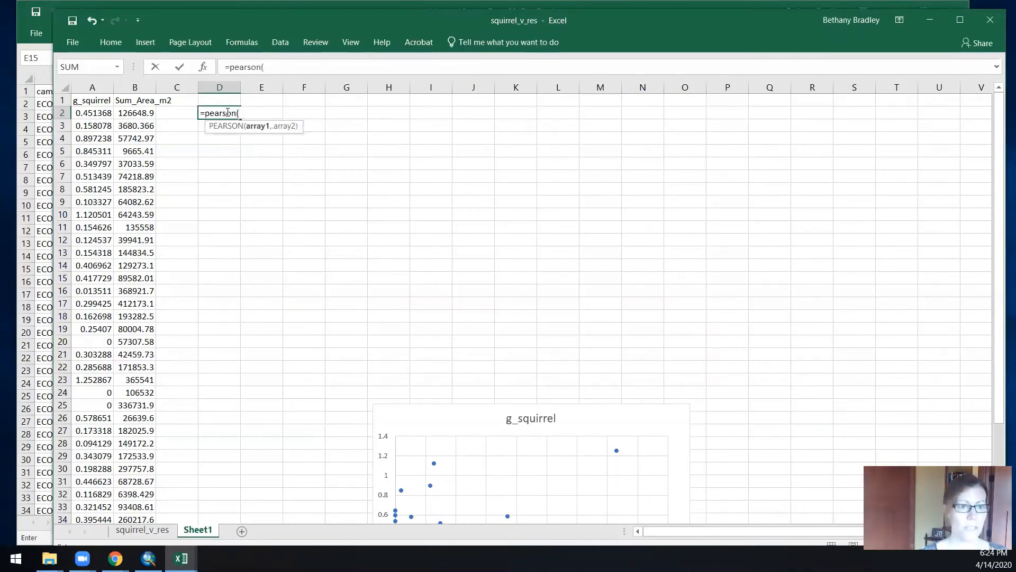
{"action": "left_click", "coordinate": [127, 113]}
{"action": "scroll", "coordinate": [145, 263], "scroll_direction": "down", "scroll_amount": 4}
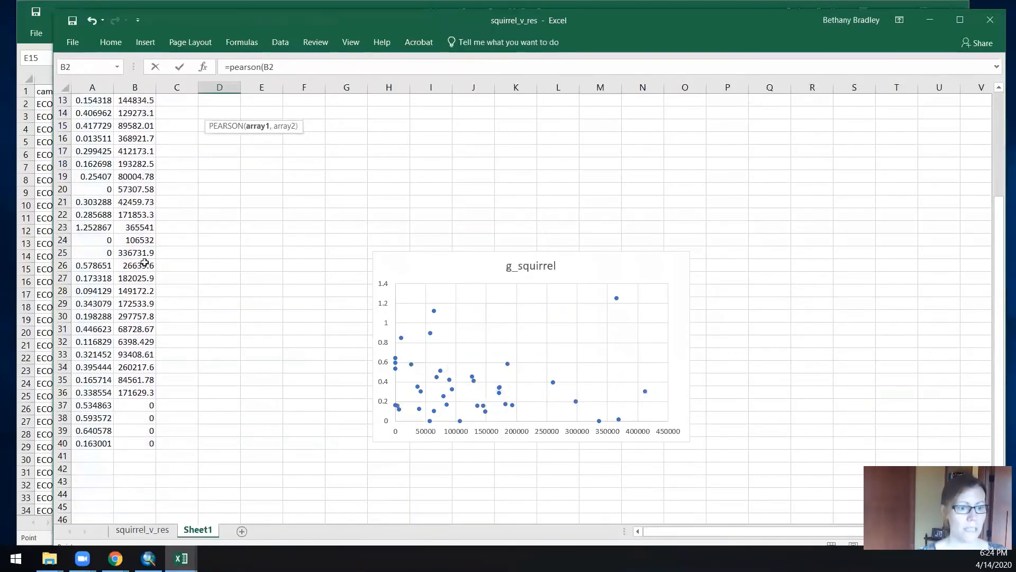
{"action": "left_click", "coordinate": [131, 443], "text": "shift"}
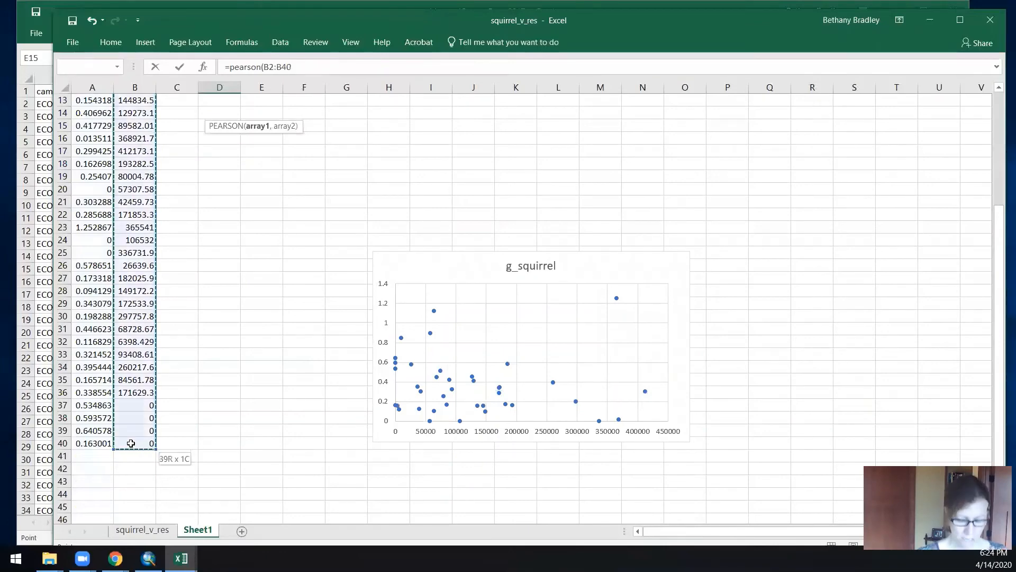
{"action": "type", "text": ","}
{"action": "scroll", "coordinate": [130, 443], "scroll_direction": "up", "scroll_amount": 4}
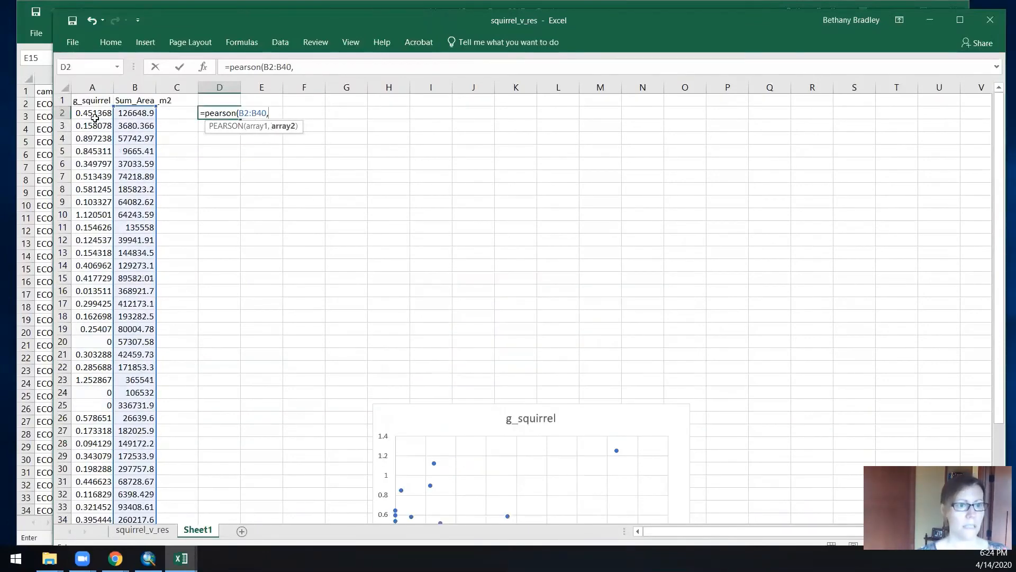
{"action": "left_click", "coordinate": [90, 113]}
{"action": "scroll", "coordinate": [89, 113], "scroll_direction": "down", "scroll_amount": 4}
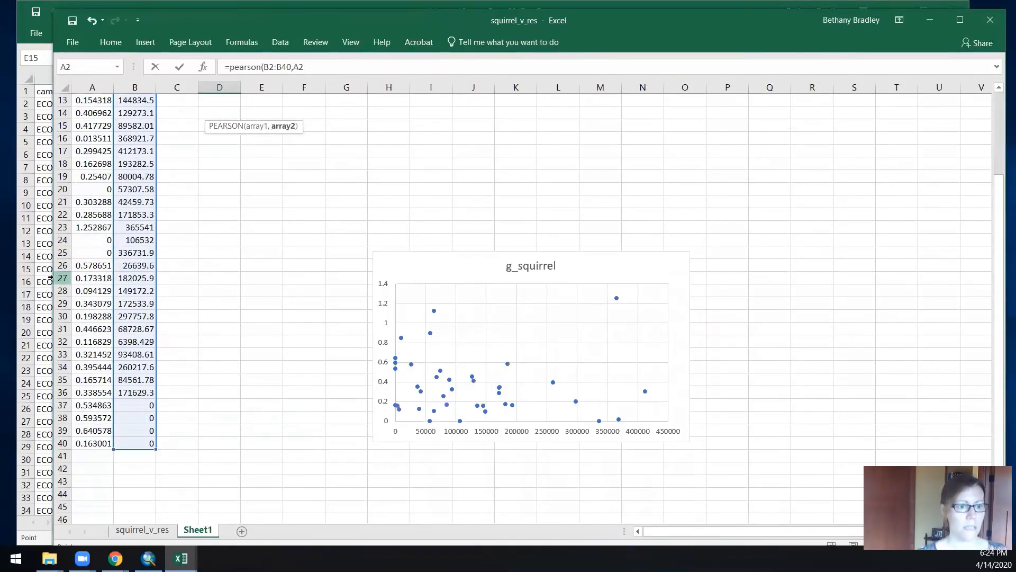
{"action": "left_click", "coordinate": [101, 445], "text": "shift"}
{"action": "key", "text": "Return"}
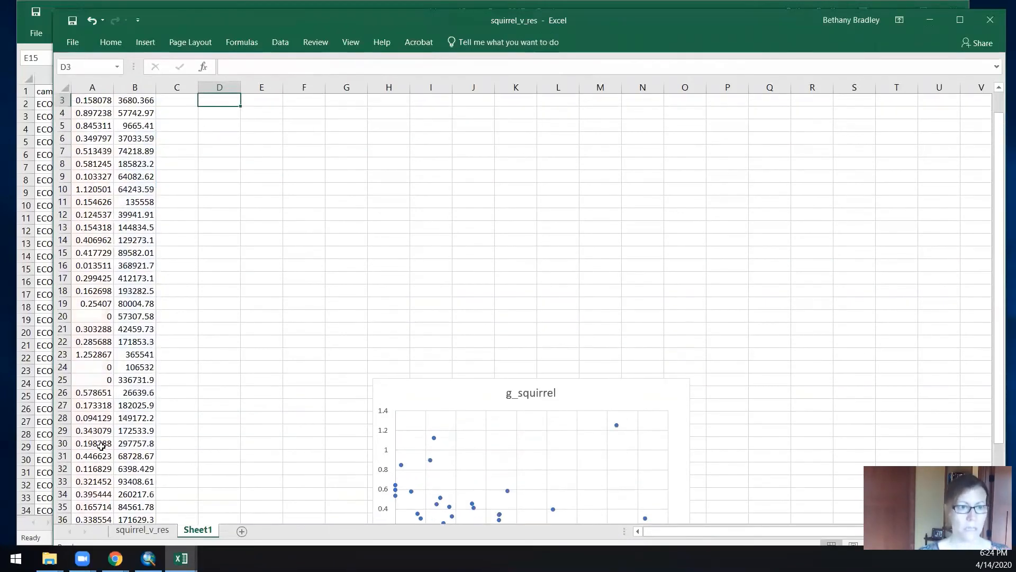
- Switch from Excel to ArcMap, close the Camera_traps_2017 attribute table and hide the Camera_trap_500_and_residential layer
{"action": "scroll", "coordinate": [255, 231], "scroll_direction": "up", "scroll_amount": 1}
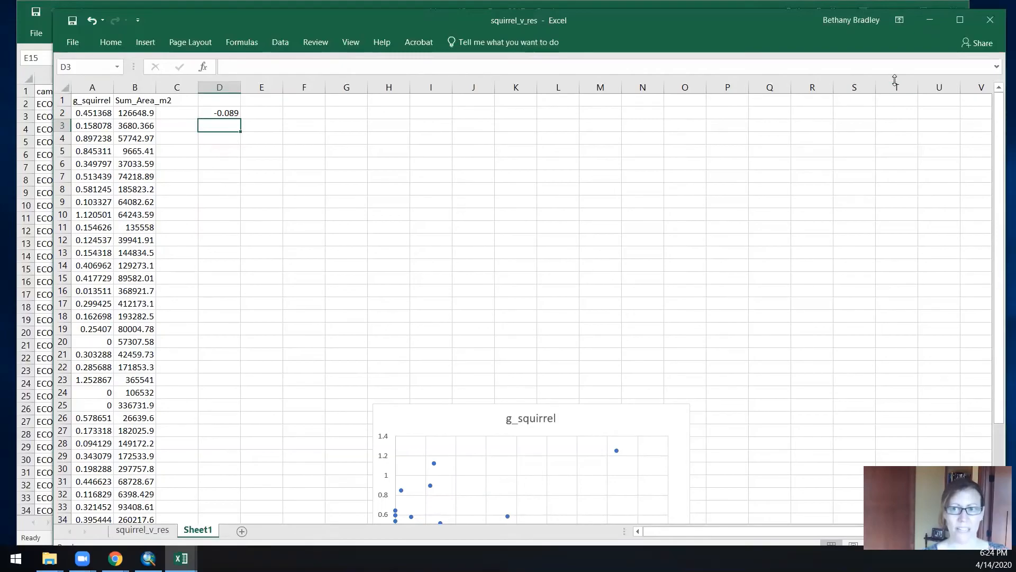
{"action": "left_click", "coordinate": [929, 20]}
{"action": "left_click", "coordinate": [894, 7]}
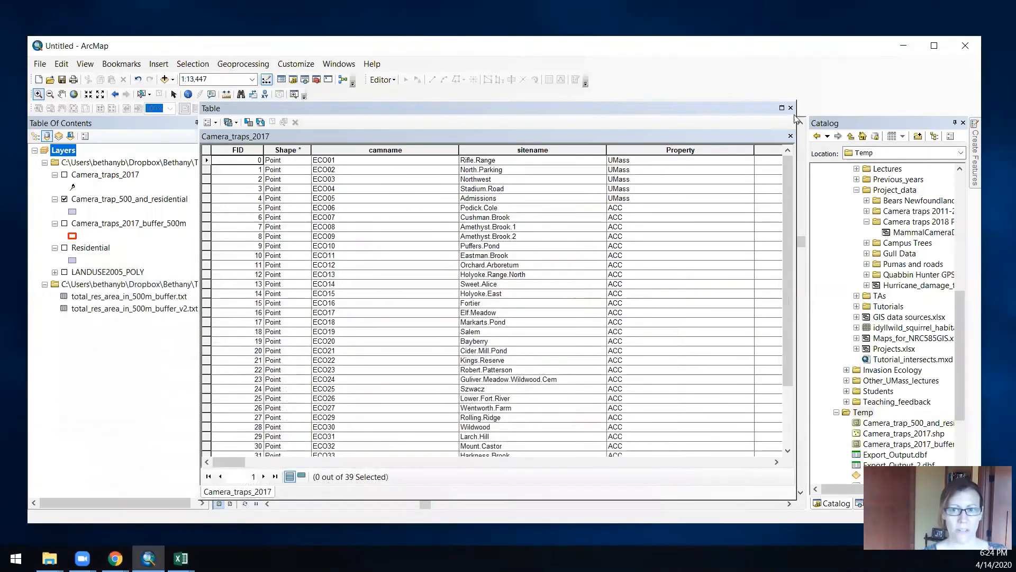
{"action": "left_click", "coordinate": [791, 108]}
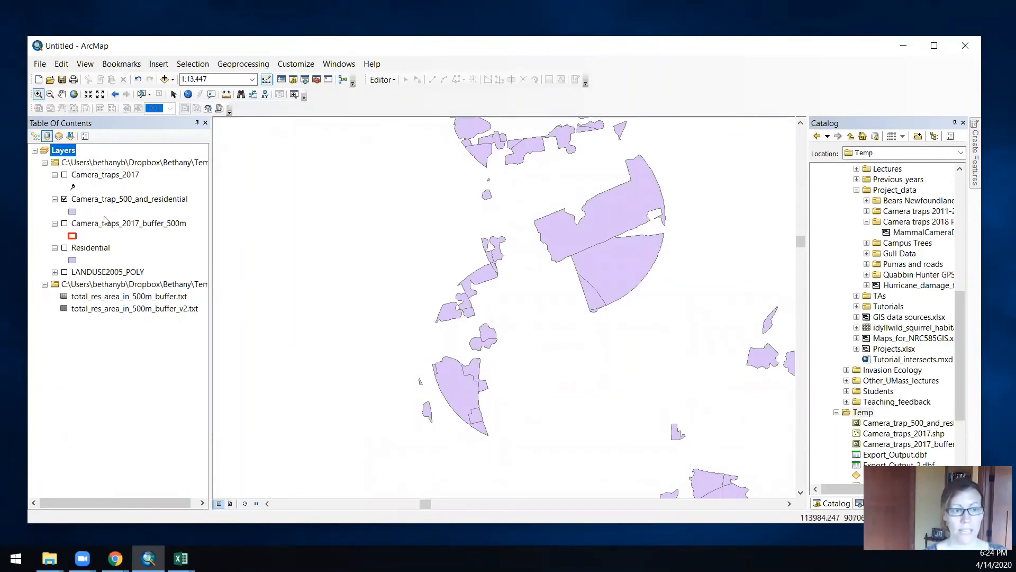
{"action": "left_click", "coordinate": [64, 199]}
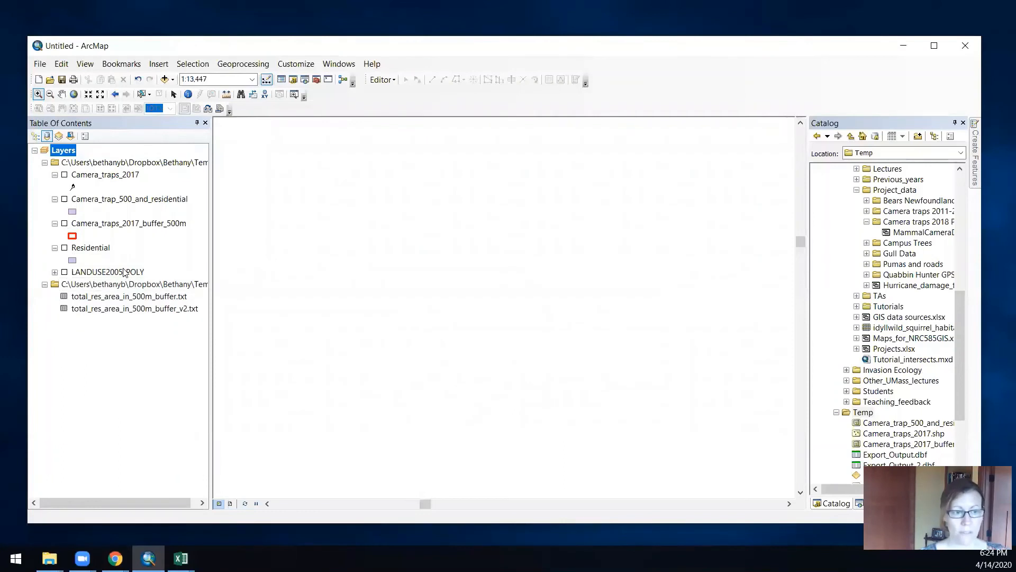
- Intersect Camera_traps_2017_buffer_500m with LANDUSE2005_POLY, keeping the default output feature class
{"action": "left_click", "coordinate": [248, 64]}
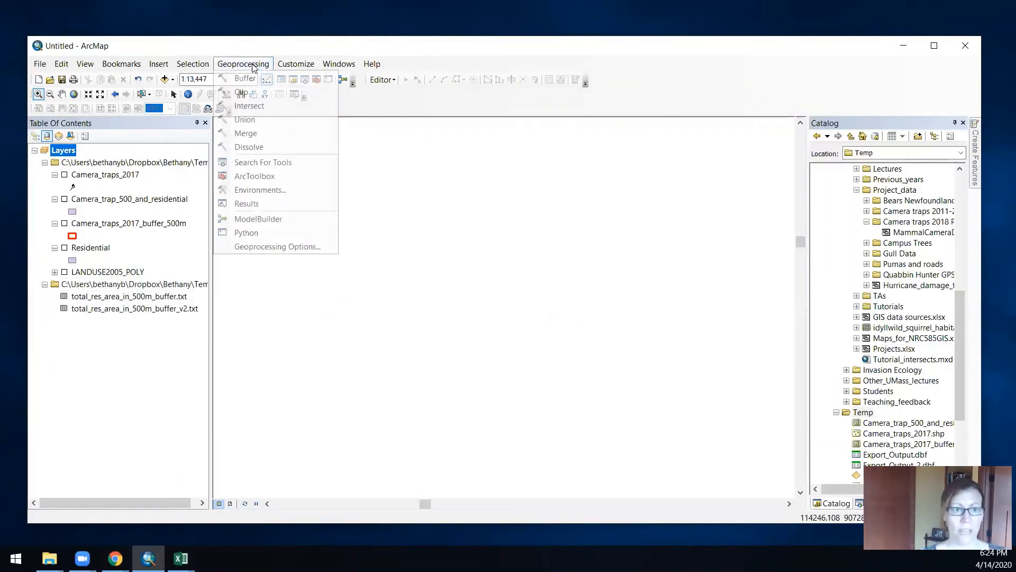
{"action": "left_click", "coordinate": [246, 106]}
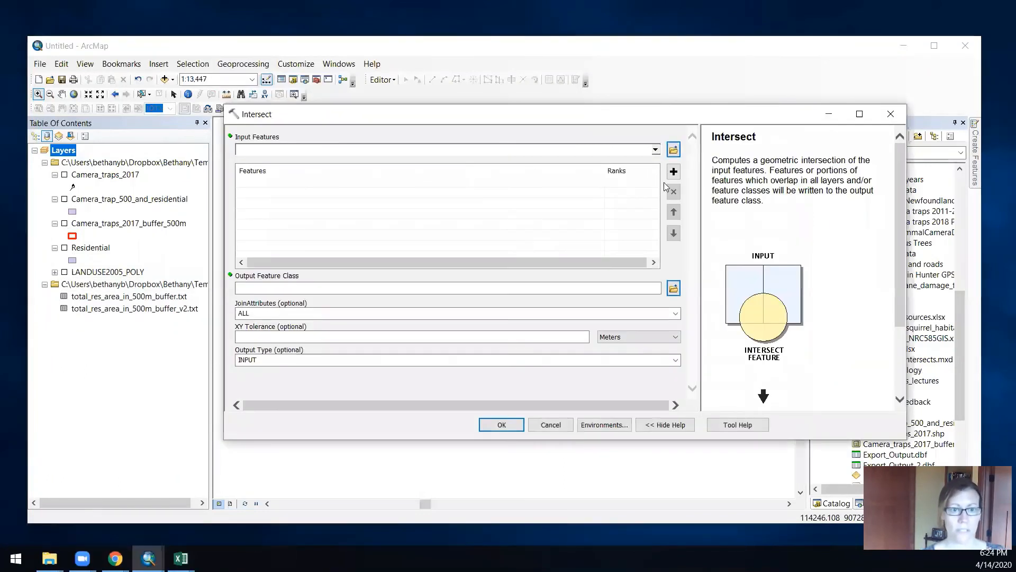
{"action": "left_click", "coordinate": [656, 149]}
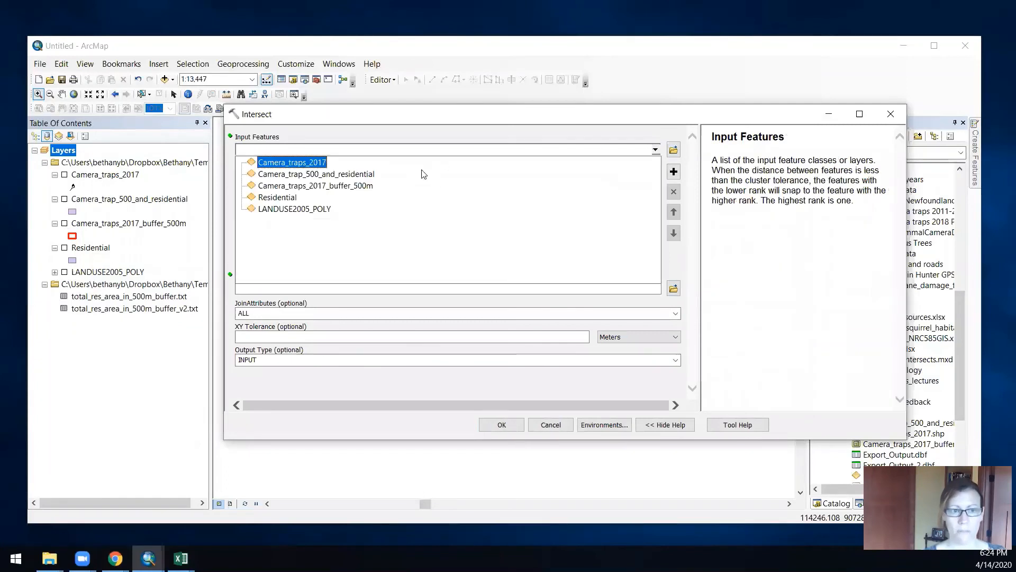
{"action": "left_click", "coordinate": [324, 188]}
{"action": "left_click", "coordinate": [656, 149]}
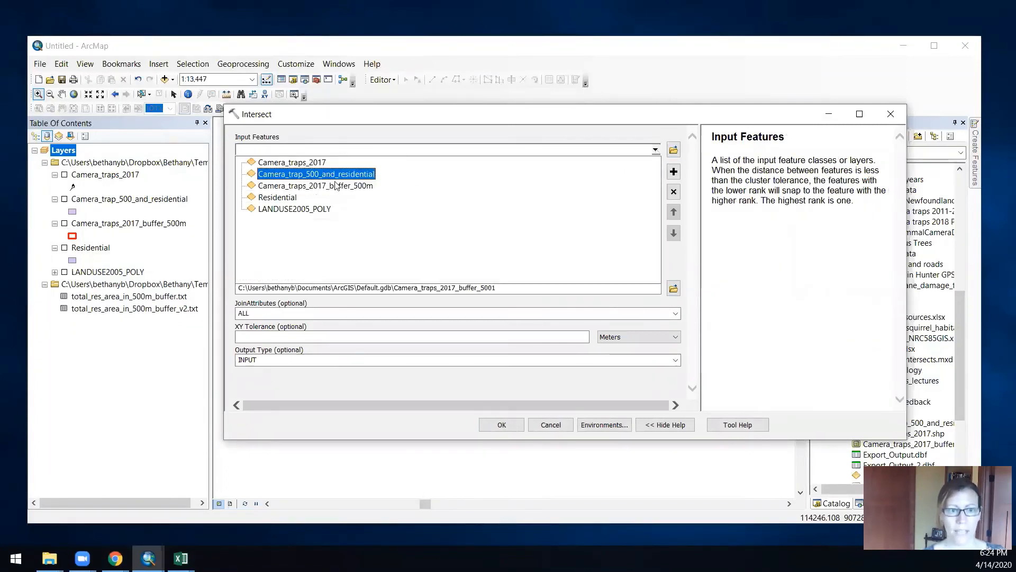
{"action": "left_click", "coordinate": [313, 209]}
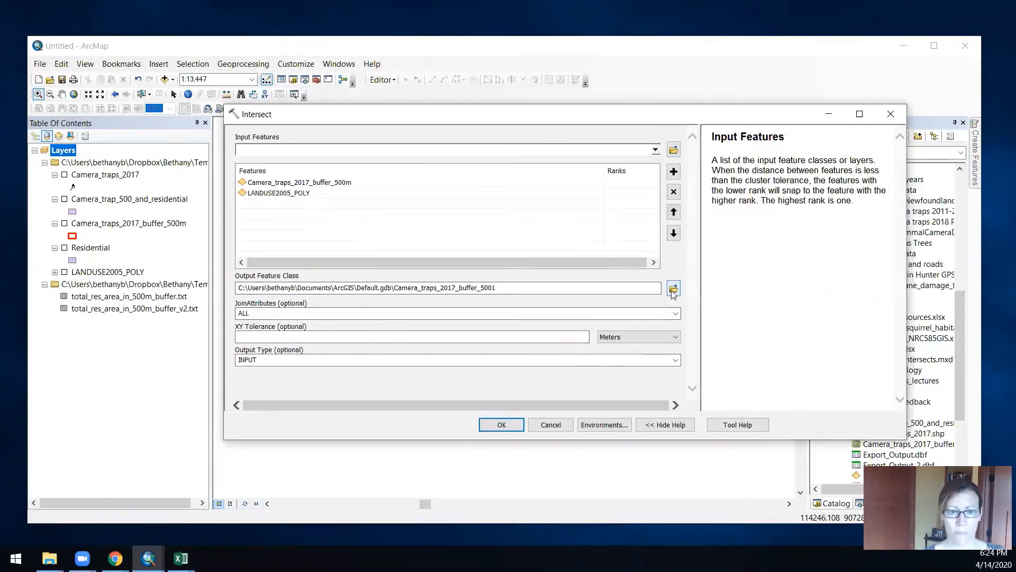
{"action": "left_click", "coordinate": [501, 424]}
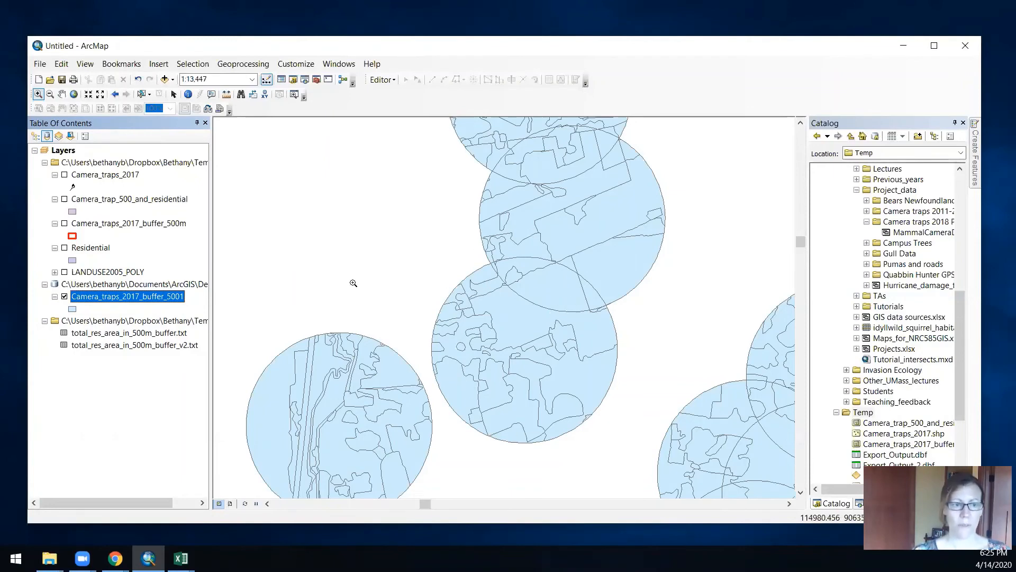
- Recalculate the AREA field of the Camera_traps_2017_buffer_5001 layer in square meters using the data frame's coordinate system, and close its attribute table
{"action": "right_click", "coordinate": [132, 299]}
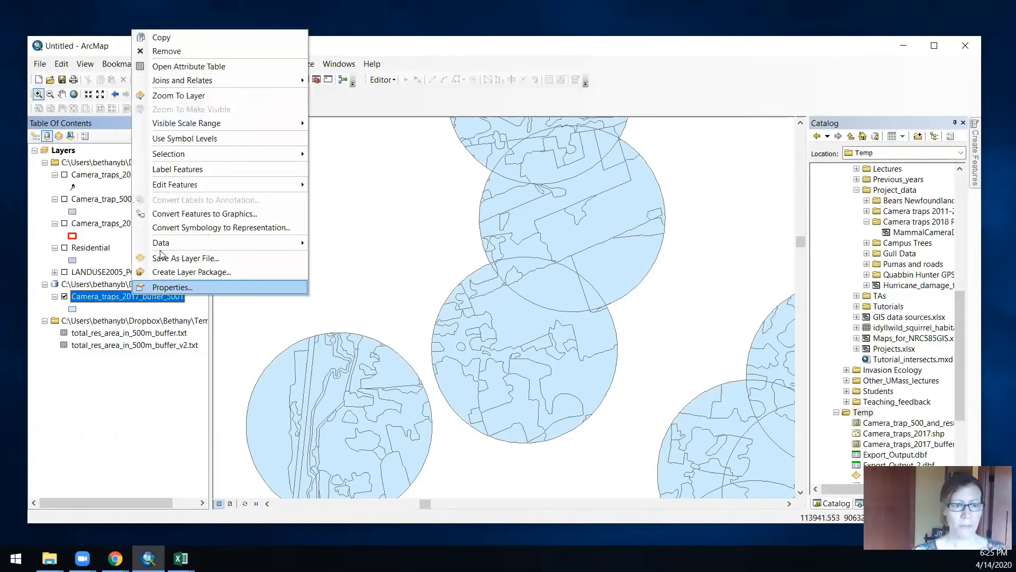
{"action": "left_click", "coordinate": [186, 70]}
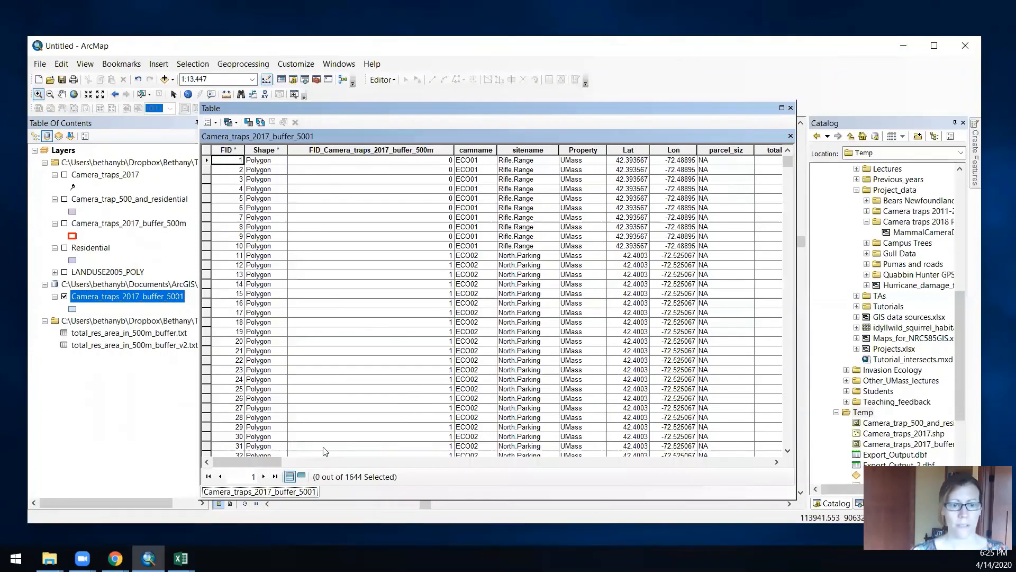
{"action": "left_click_drag", "start_coordinate": [267, 461], "coordinate": [748, 478]}
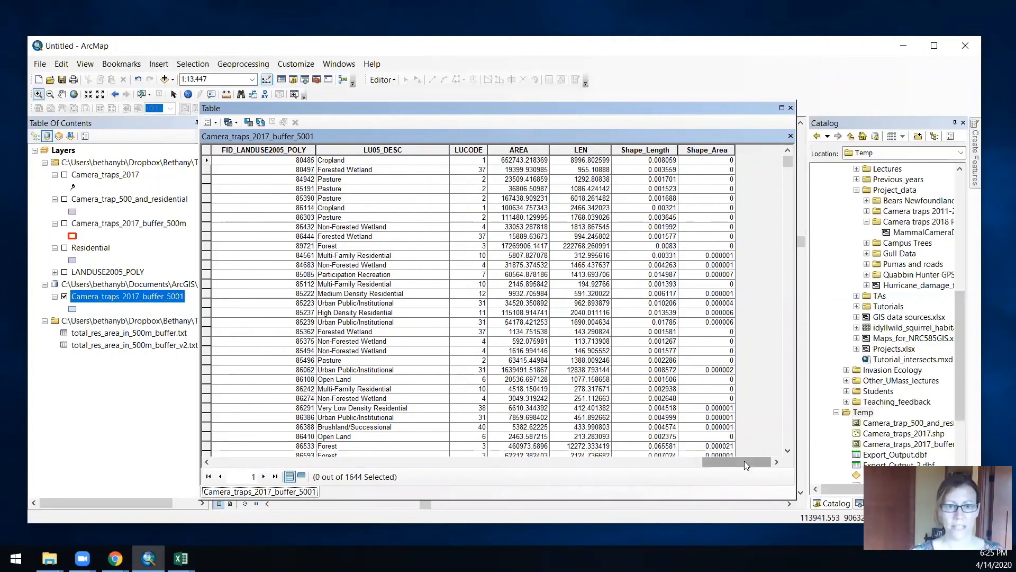
{"action": "left_click", "coordinate": [517, 150]}
{"action": "right_click", "coordinate": [516, 152]}
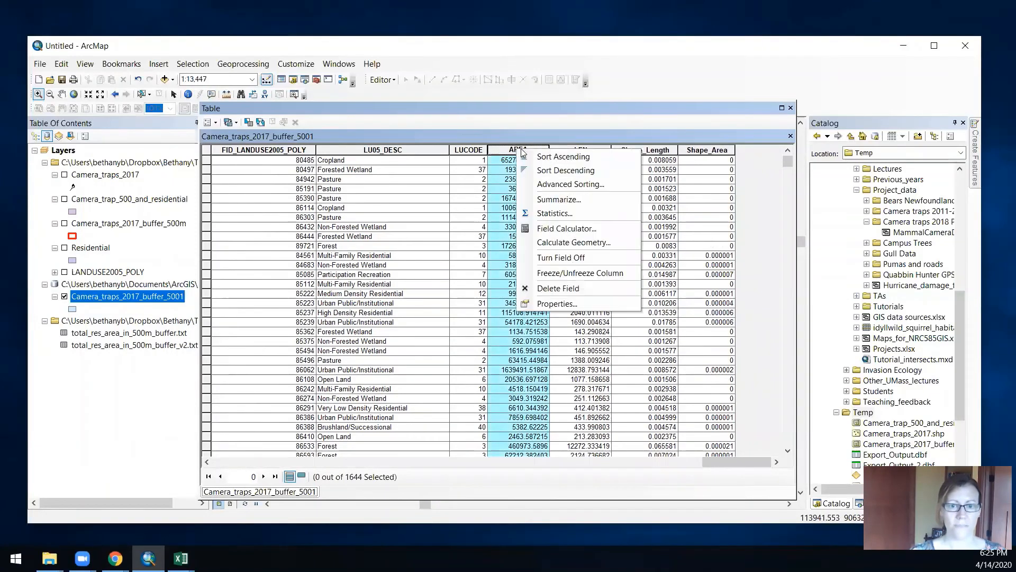
{"action": "left_click", "coordinate": [570, 240]}
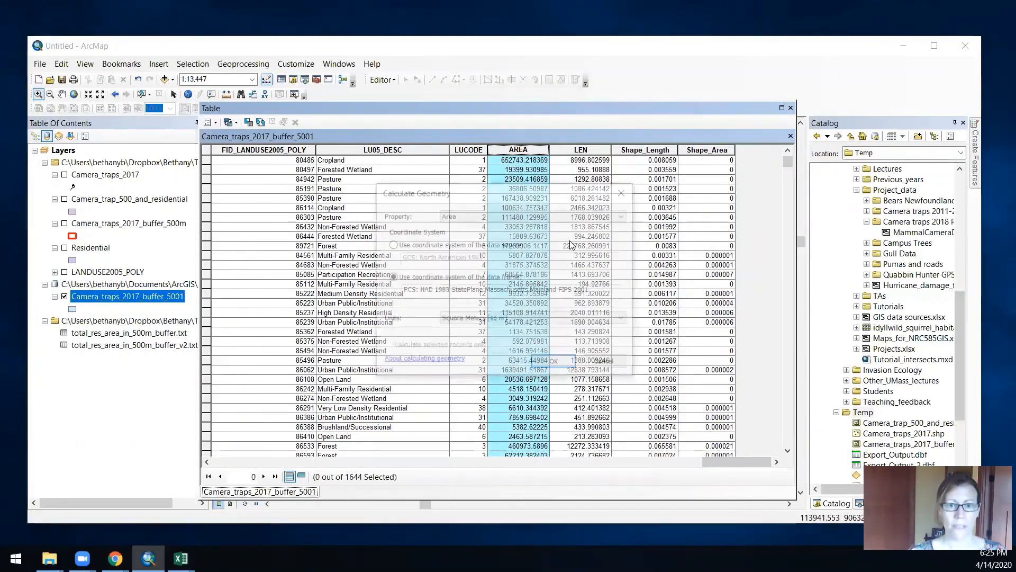
{"action": "left_click", "coordinate": [550, 364]}
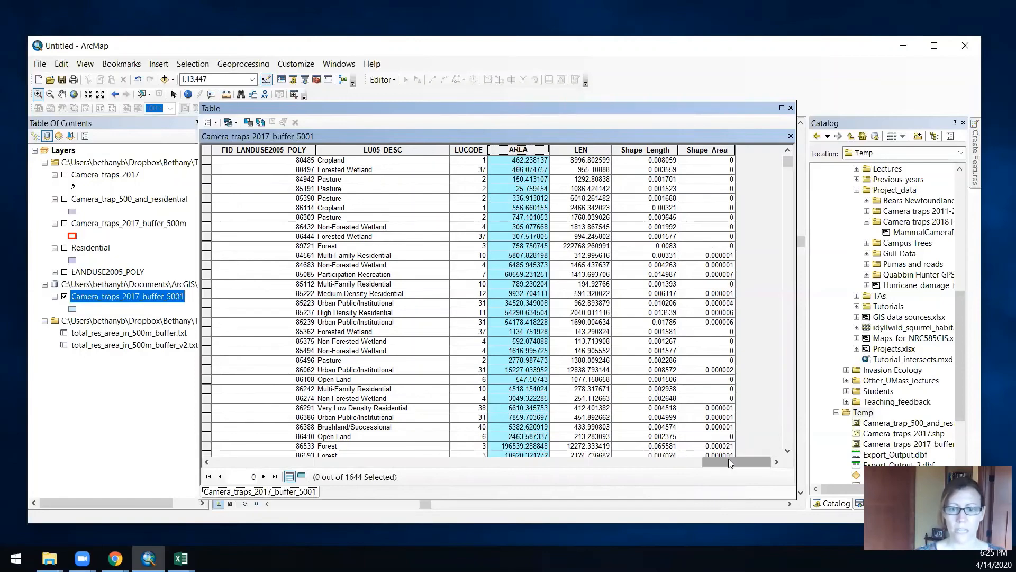
{"action": "left_click_drag", "start_coordinate": [728, 461], "coordinate": [262, 428]}
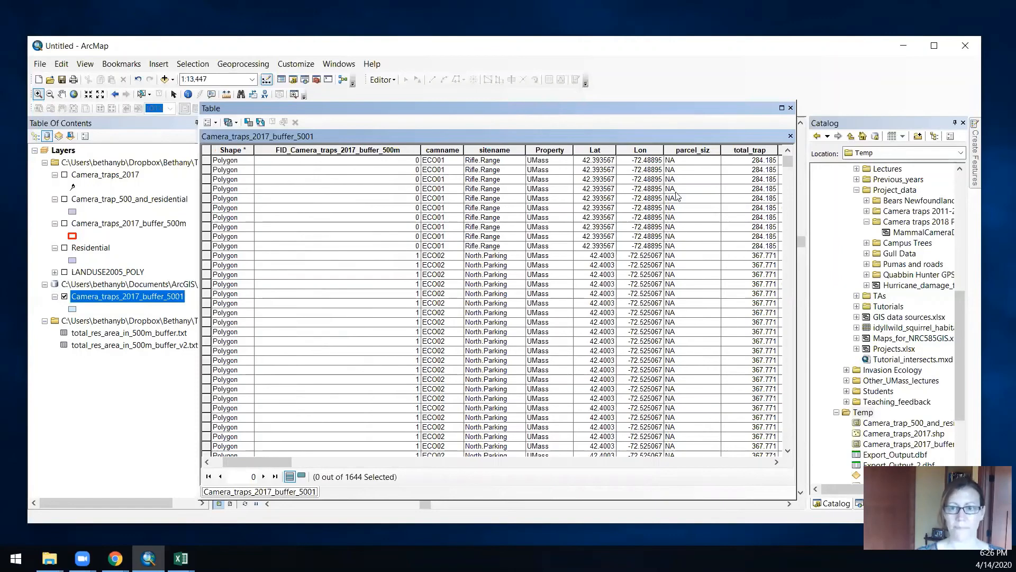
{"action": "left_click", "coordinate": [791, 108]}
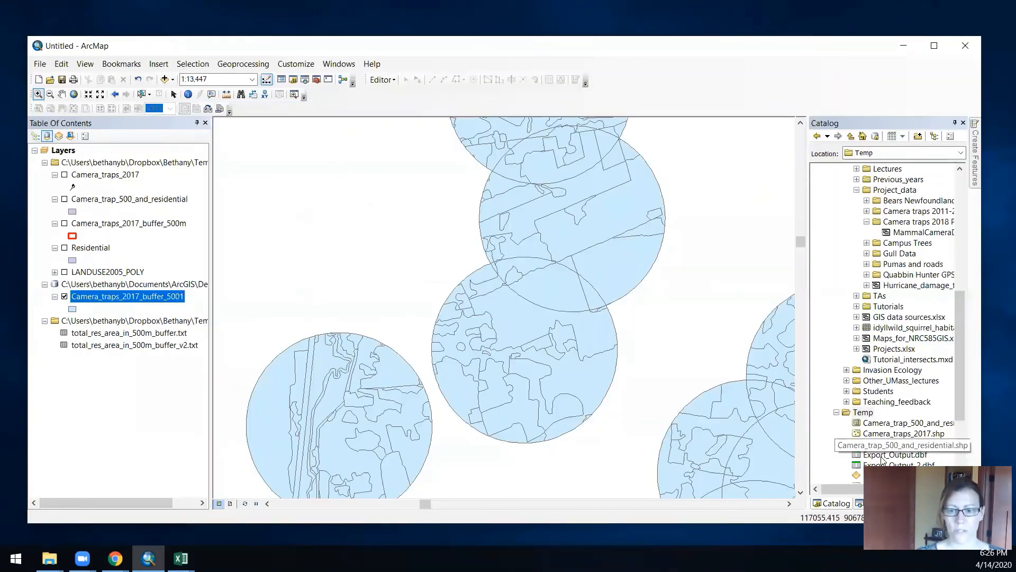
- Search for the "summary statistics" tool, open Summary Statistics and choose Camera_traps_2017_buffer_5001 as the input table
{"action": "left_click", "coordinate": [858, 506]}
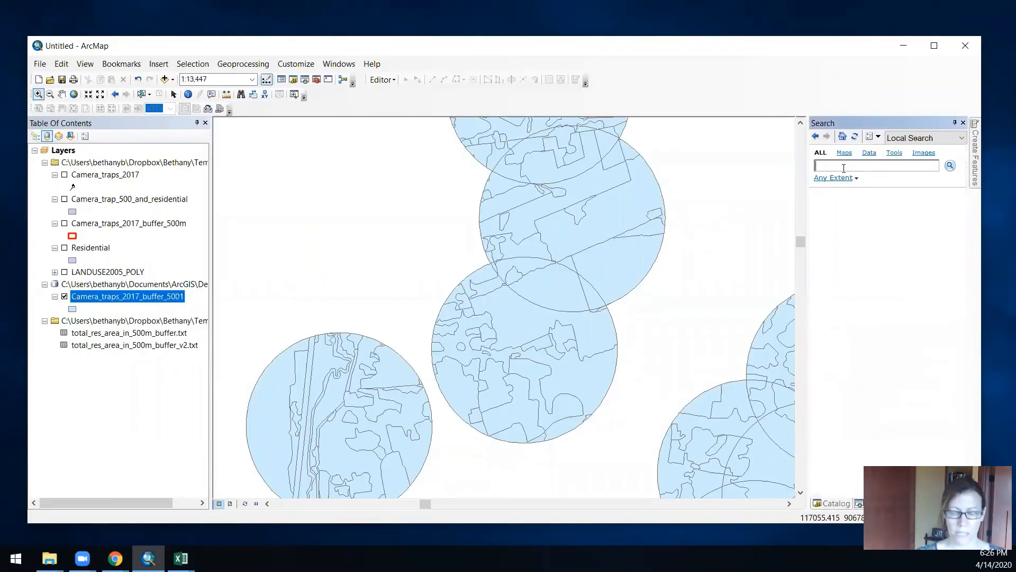
{"action": "type", "text": "summary statistics"}
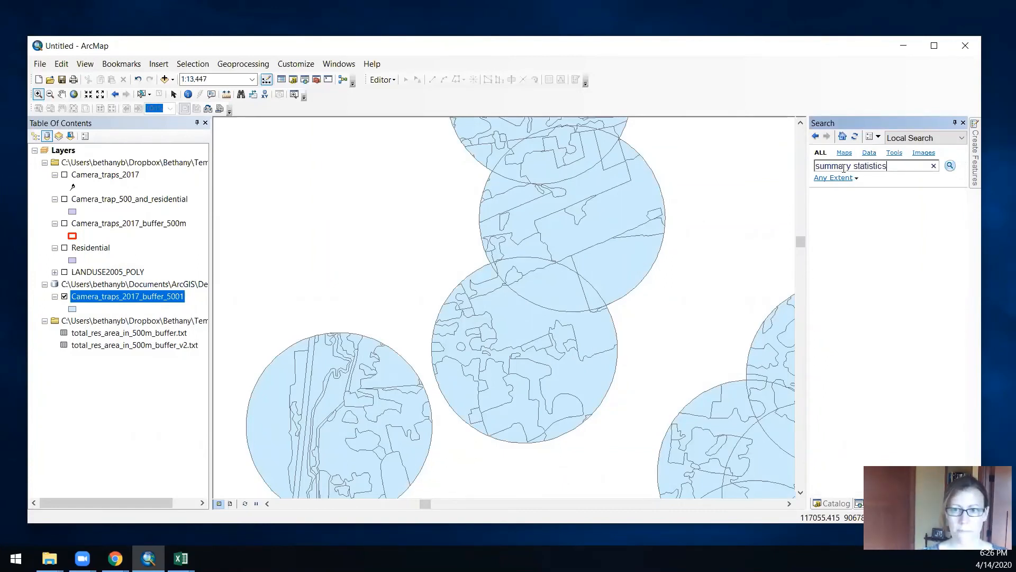
{"action": "key", "text": "Return"}
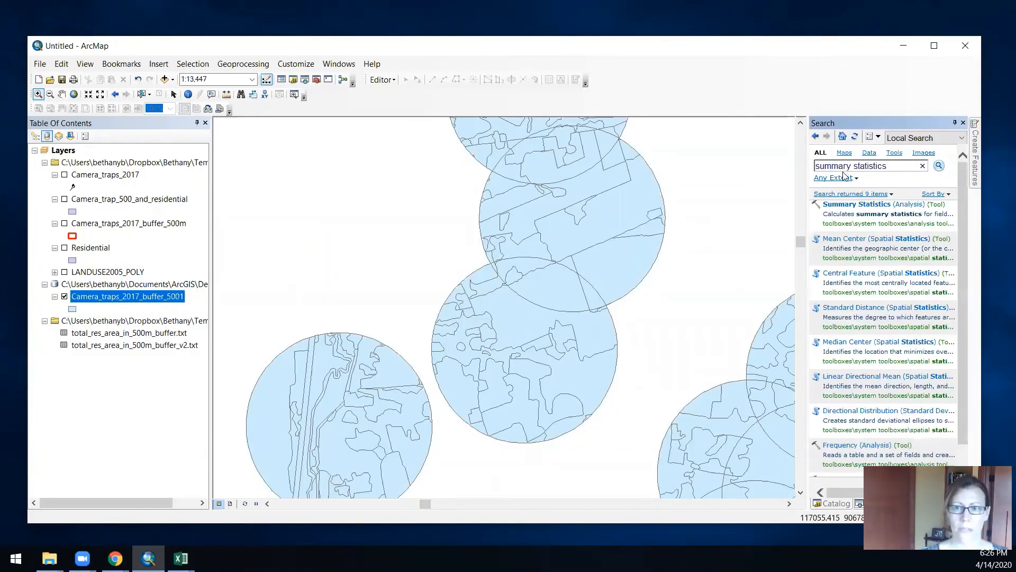
{"action": "left_click", "coordinate": [857, 206]}
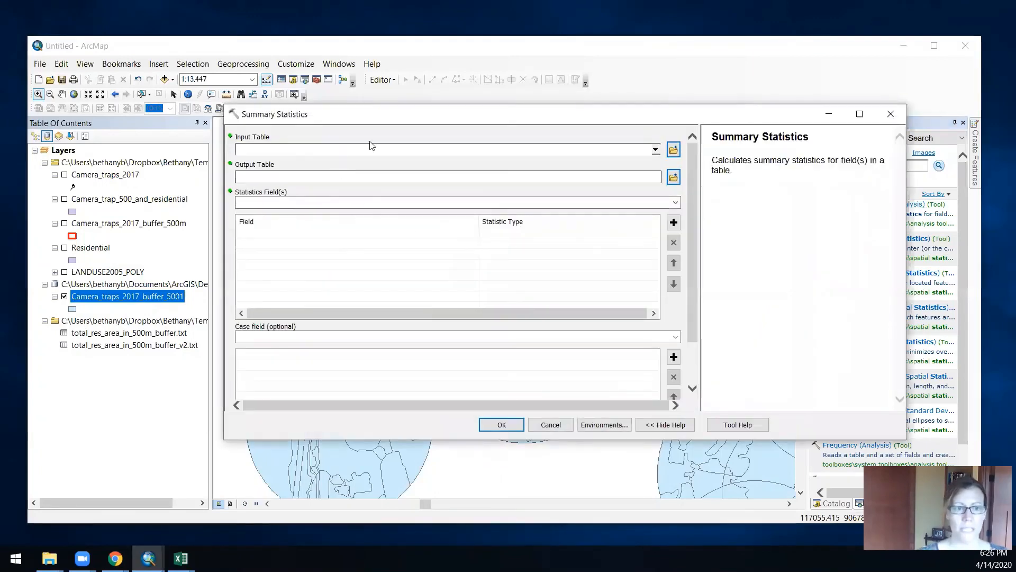
{"action": "left_click", "coordinate": [659, 151]}
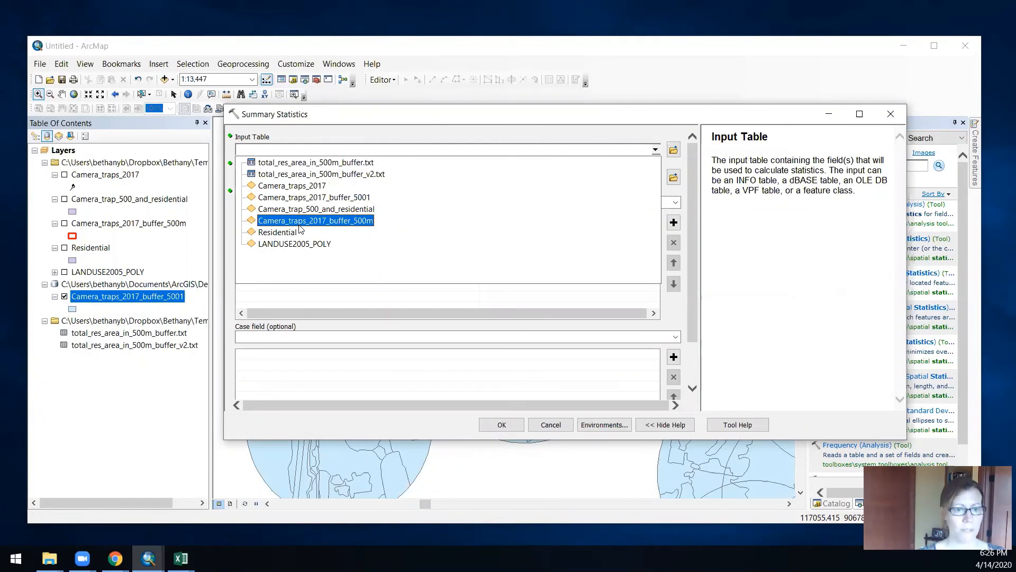
{"action": "left_click", "coordinate": [314, 197]}
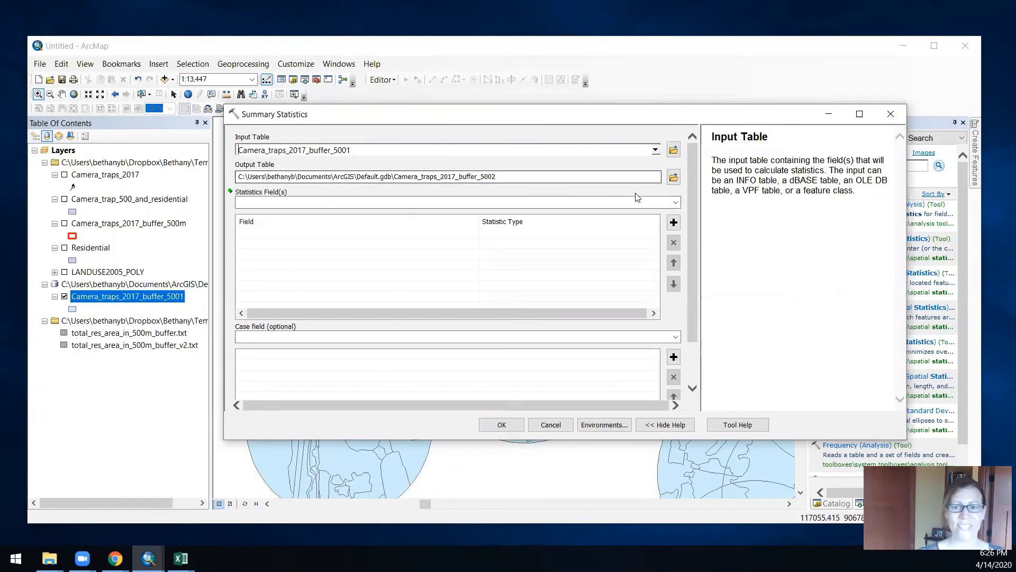
- Add AREA as the statistics field with SUM as its statistic type
{"action": "left_click", "coordinate": [676, 203]}
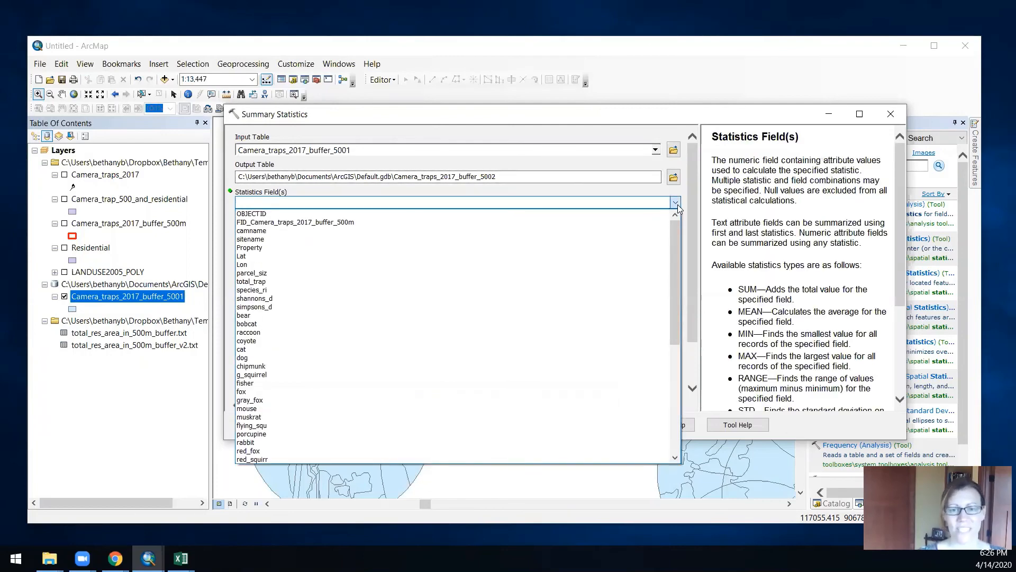
{"action": "left_click_drag", "start_coordinate": [674, 227], "coordinate": [672, 366]}
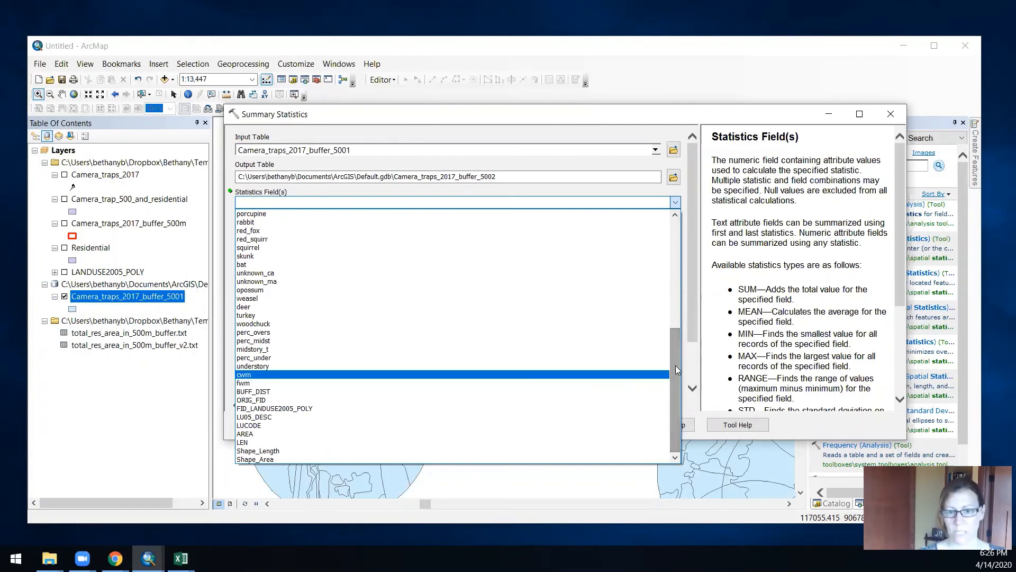
{"action": "left_click", "coordinate": [249, 434]}
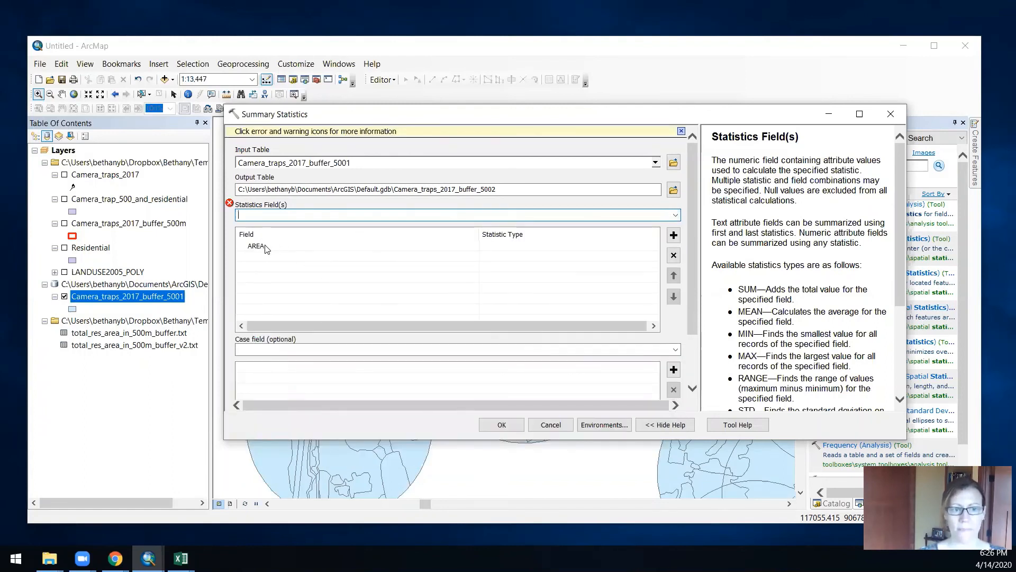
{"action": "left_click", "coordinate": [632, 251]}
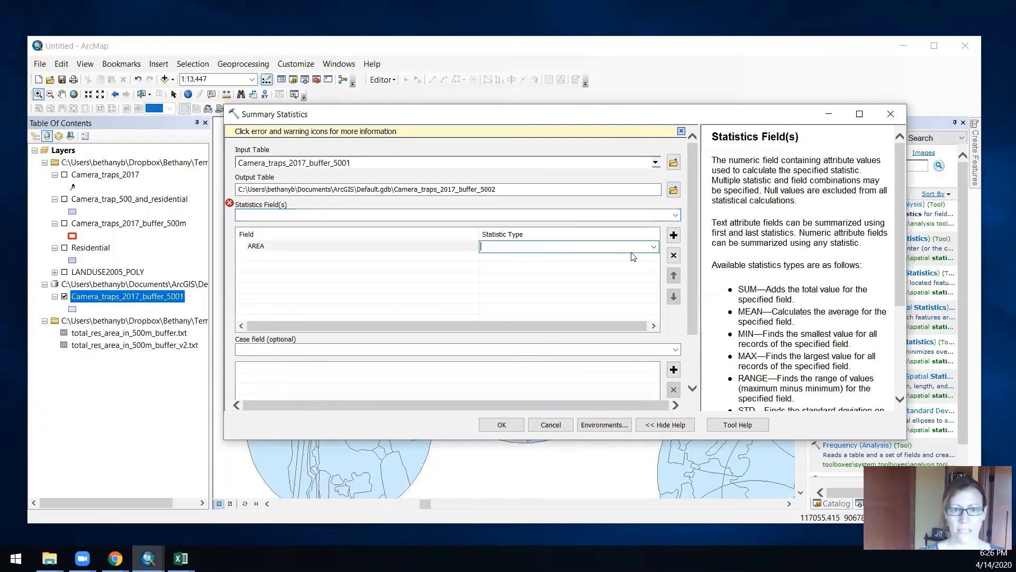
{"action": "left_click", "coordinate": [579, 248]}
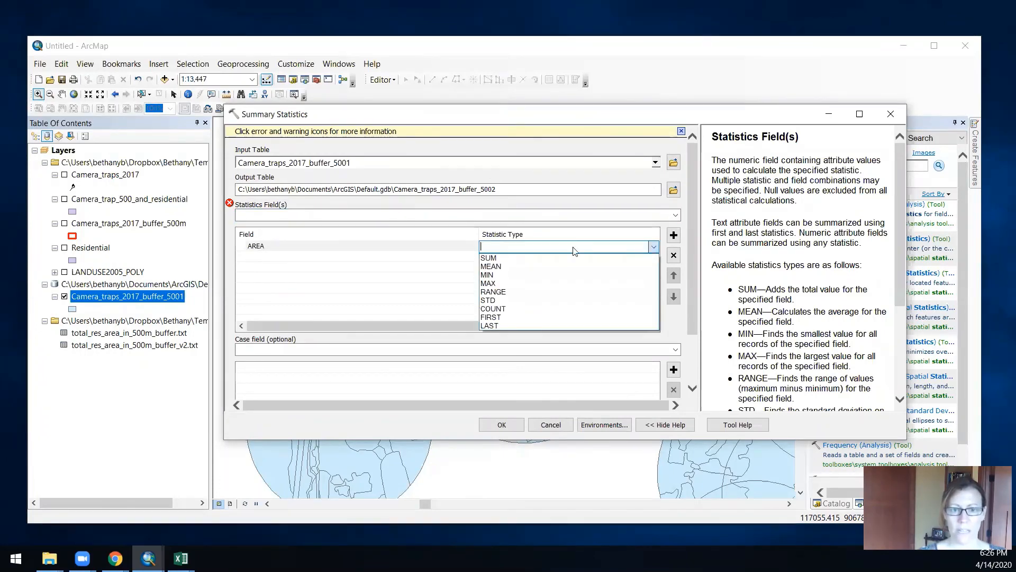
{"action": "left_click", "coordinate": [489, 258]}
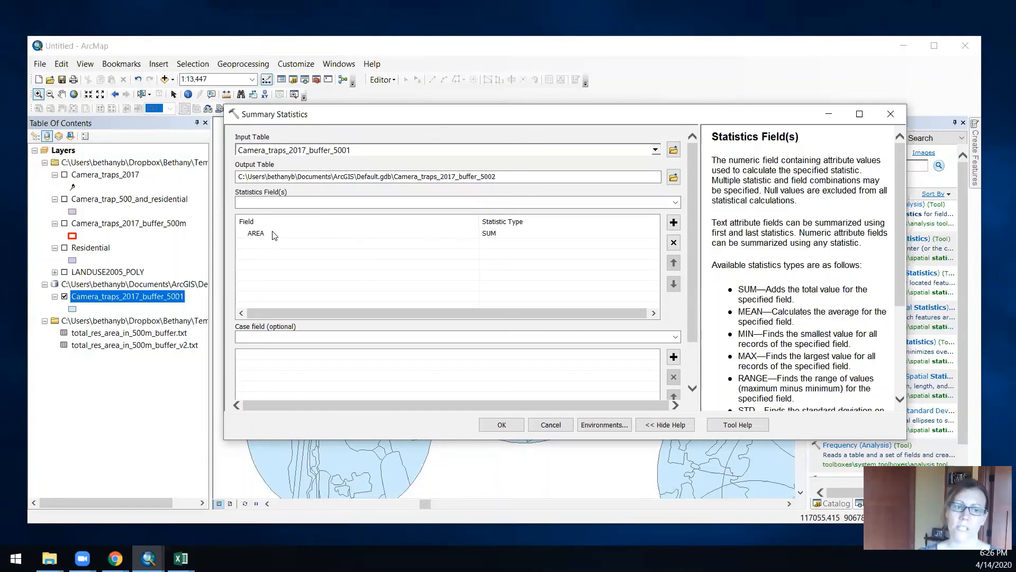
- Add camname and LU05_DESC as the case fields and run Summary Statistics
{"action": "left_click", "coordinate": [676, 338]}
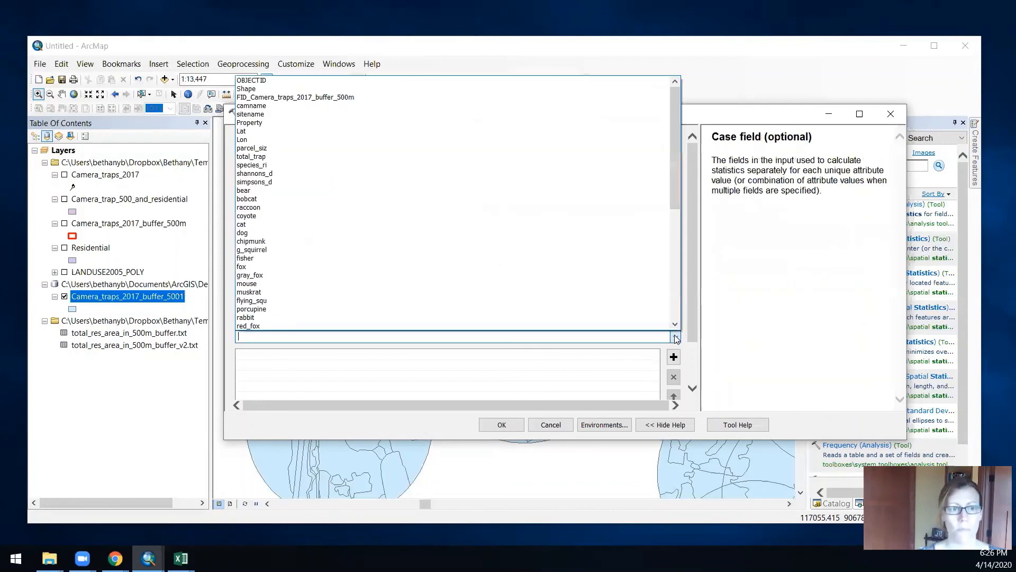
{"action": "left_click", "coordinate": [350, 106]}
{"action": "left_click", "coordinate": [683, 339]}
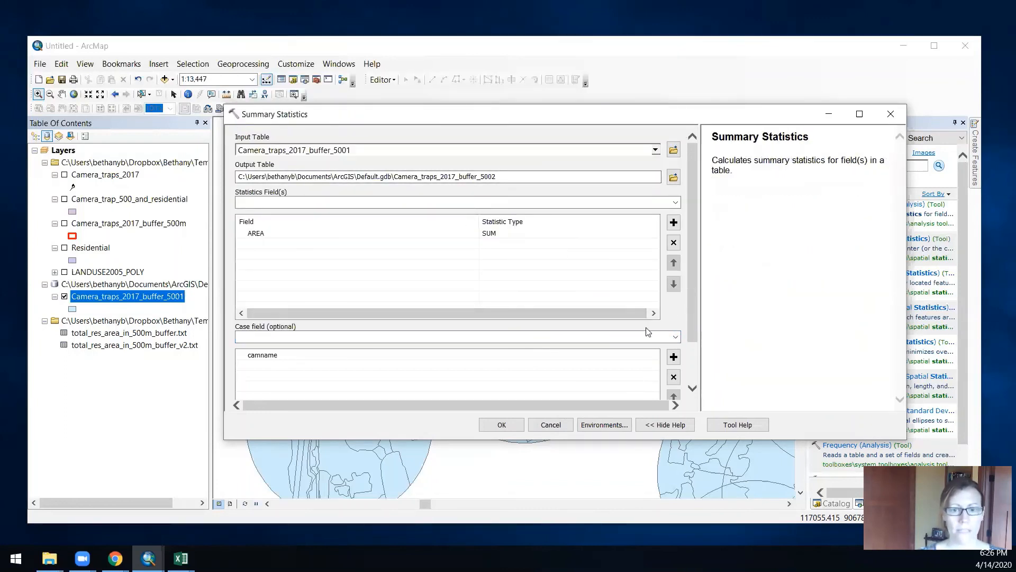
{"action": "left_click", "coordinate": [677, 338]}
{"action": "scroll", "coordinate": [545, 241], "scroll_direction": "down", "scroll_amount": 6}
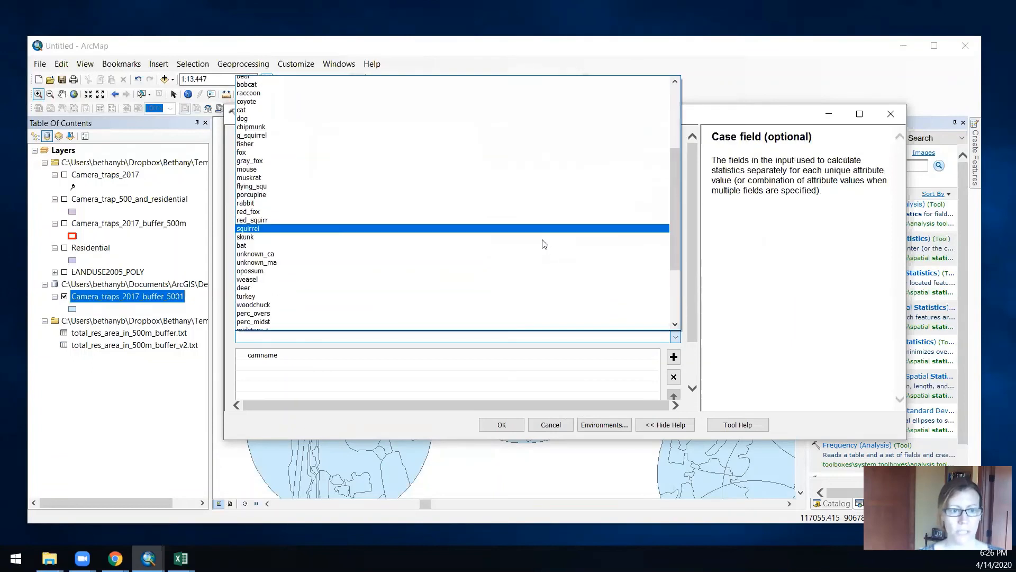
{"action": "scroll", "coordinate": [543, 246], "scroll_direction": "down", "scroll_amount": 3}
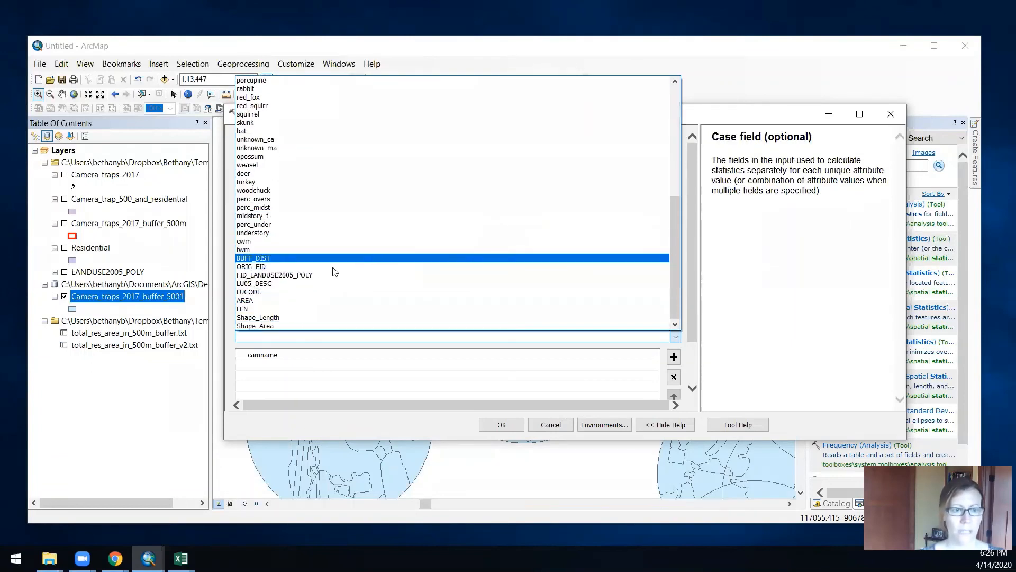
{"action": "left_click", "coordinate": [475, 283]}
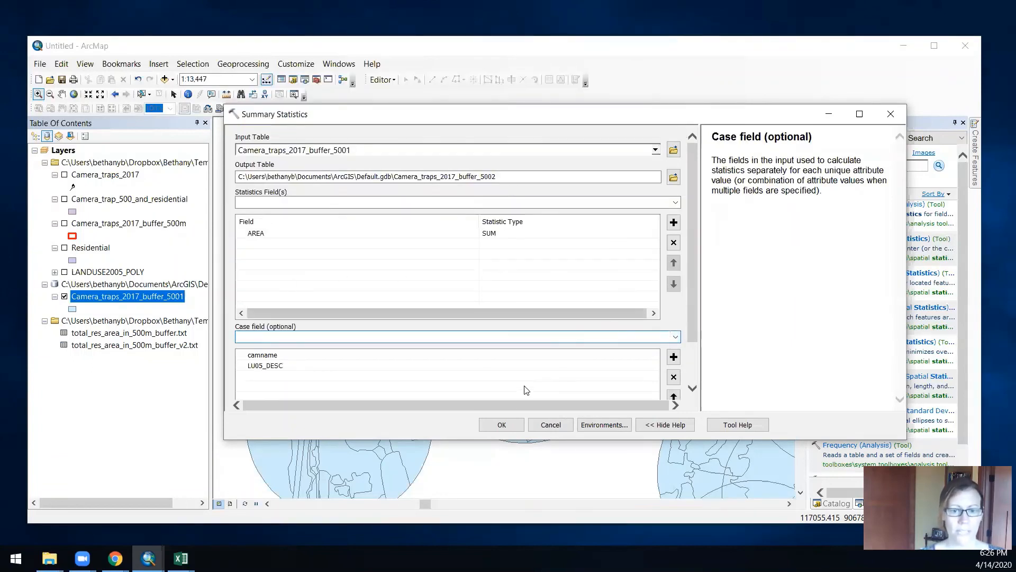
{"action": "scroll", "coordinate": [693, 262], "scroll_direction": "down", "scroll_amount": 2}
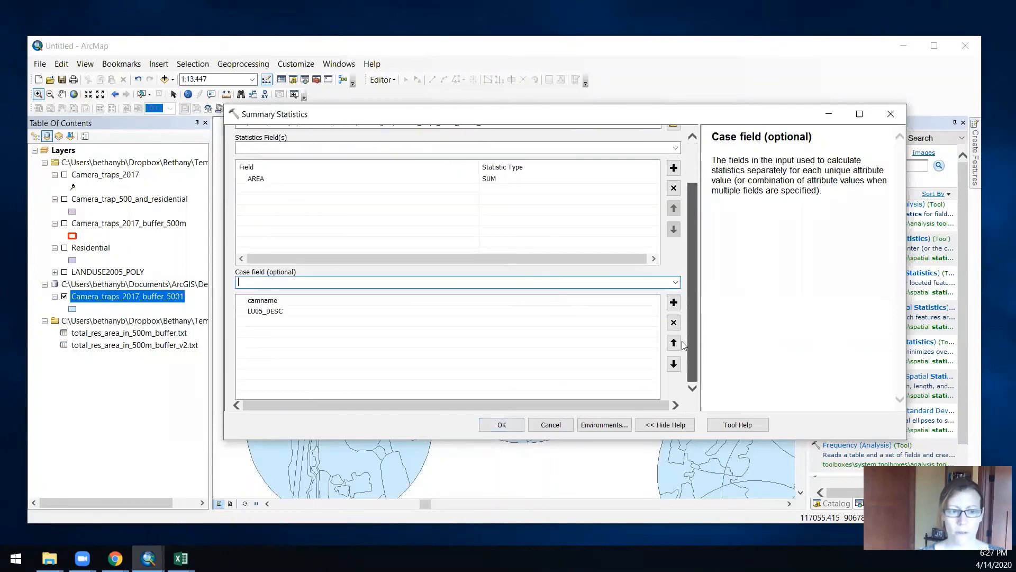
{"action": "left_click", "coordinate": [501, 424]}
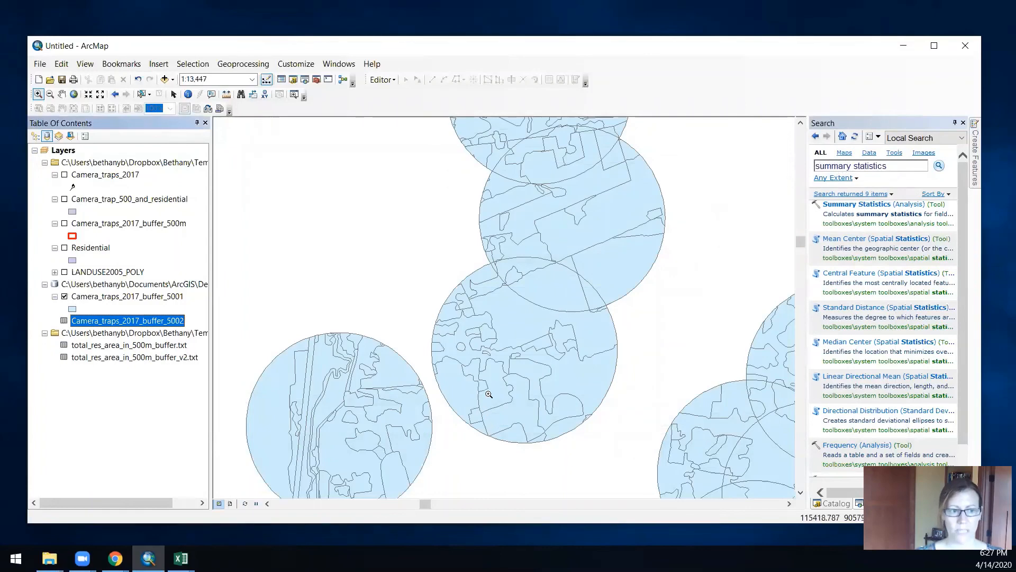
- Open the Camera_traps_2017_buffer_5002 summary table and select the six ECO01 records to examine their land use areas
{"action": "right_click", "coordinate": [107, 322]}
{"action": "left_click", "coordinate": [125, 328]}
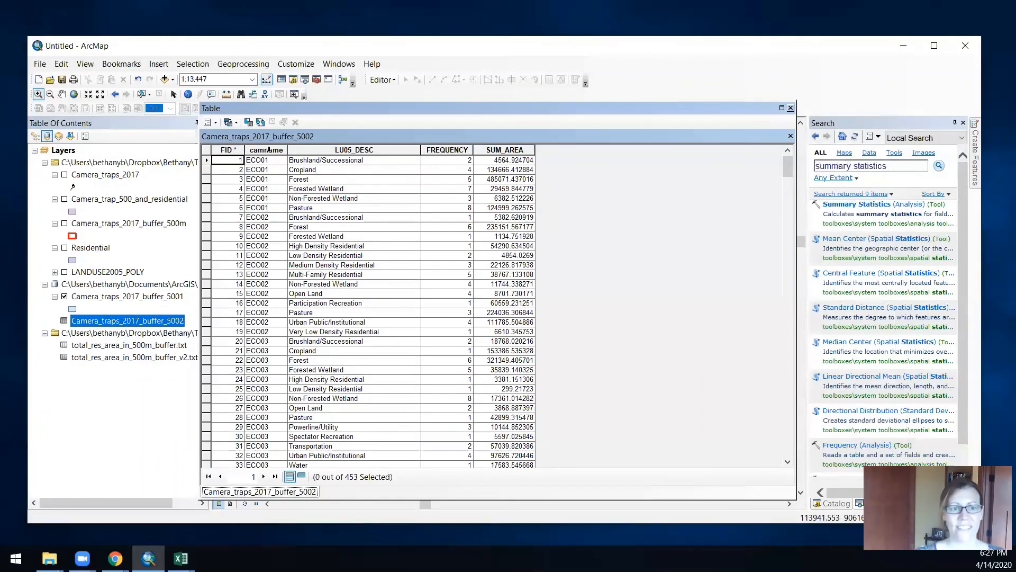
{"action": "left_click_drag", "start_coordinate": [206, 160], "coordinate": [204, 211]}
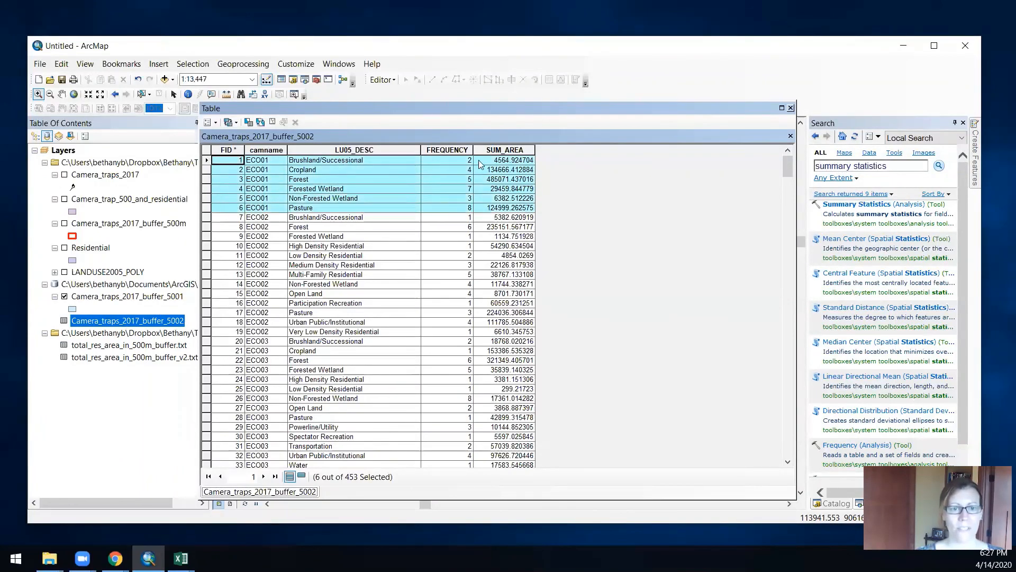